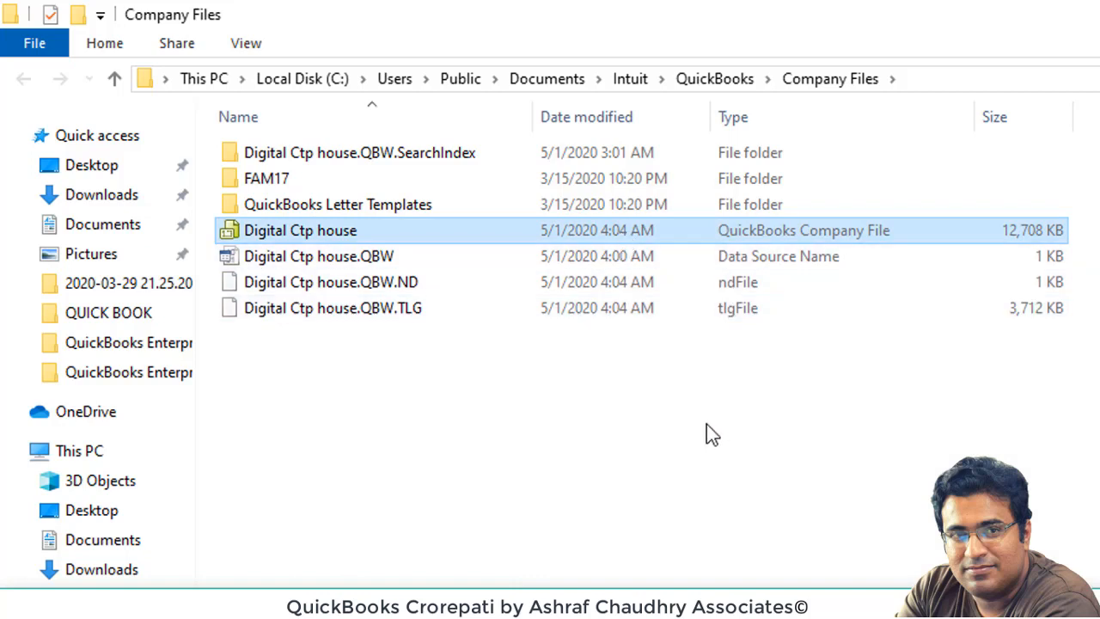
Step: Open the Digital Ctp house company file in QuickBooks and ignore the missing internet connection
left_click(660, 422)
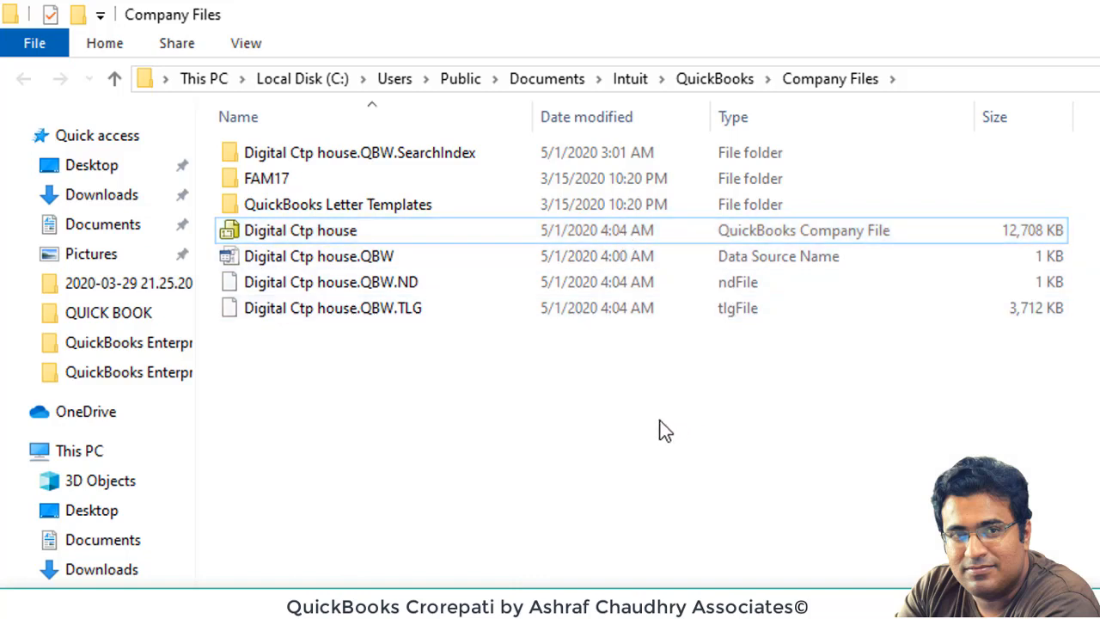
double_click(556, 233)
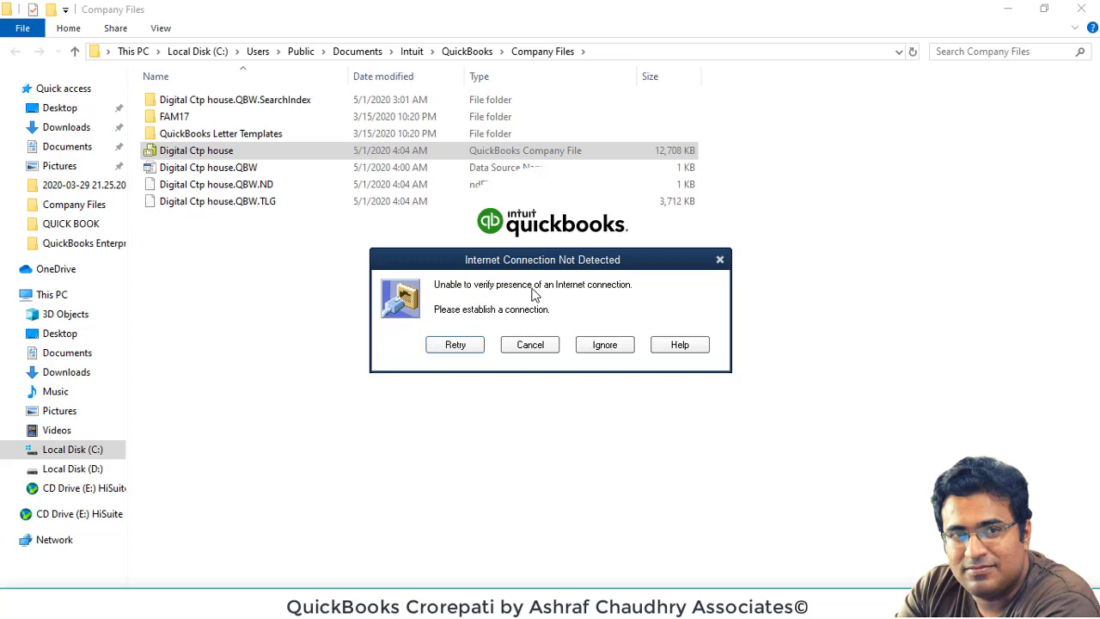
left_click(597, 348)
left_click(605, 345)
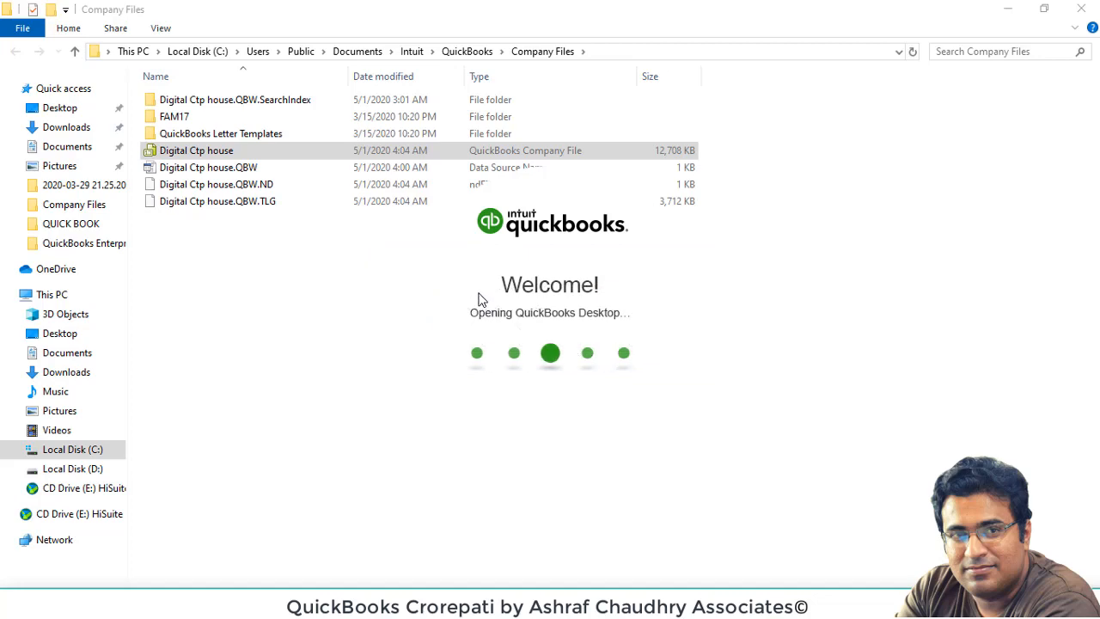
left_click(618, 254)
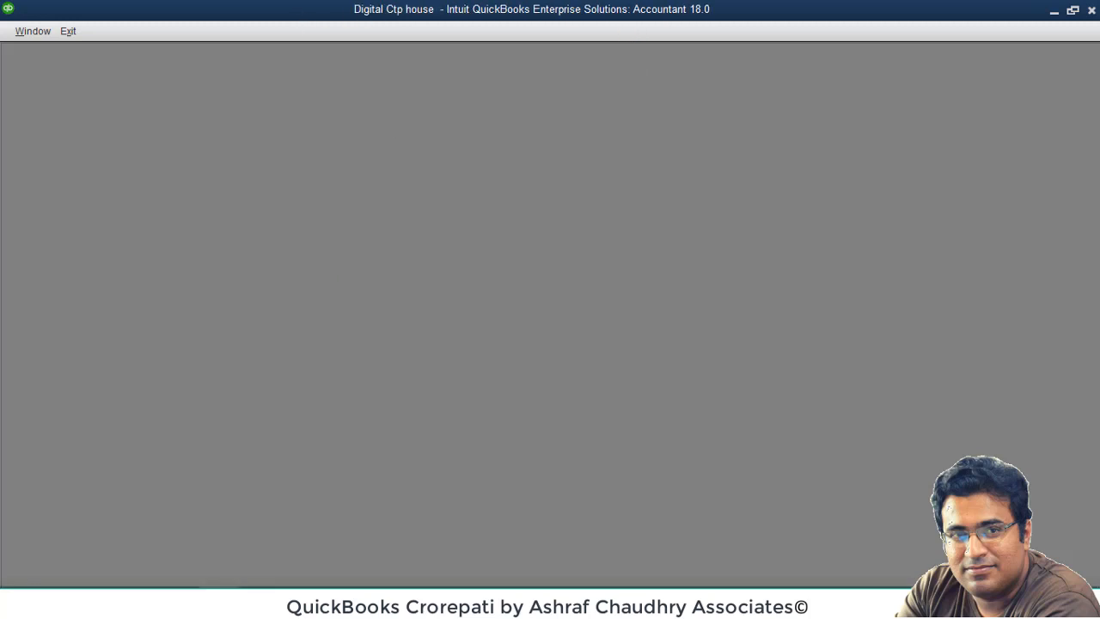
Step: Decline creating an external accountant user and end the QuickBooks Web Connector task in Task Manager
right_click(799, 602)
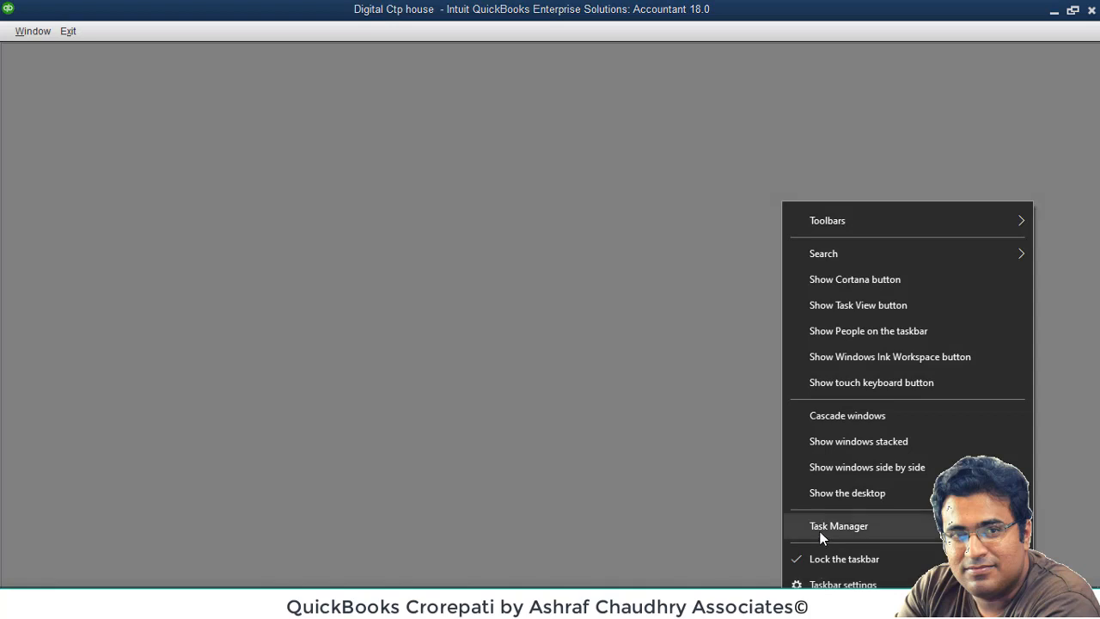
left_click(820, 532)
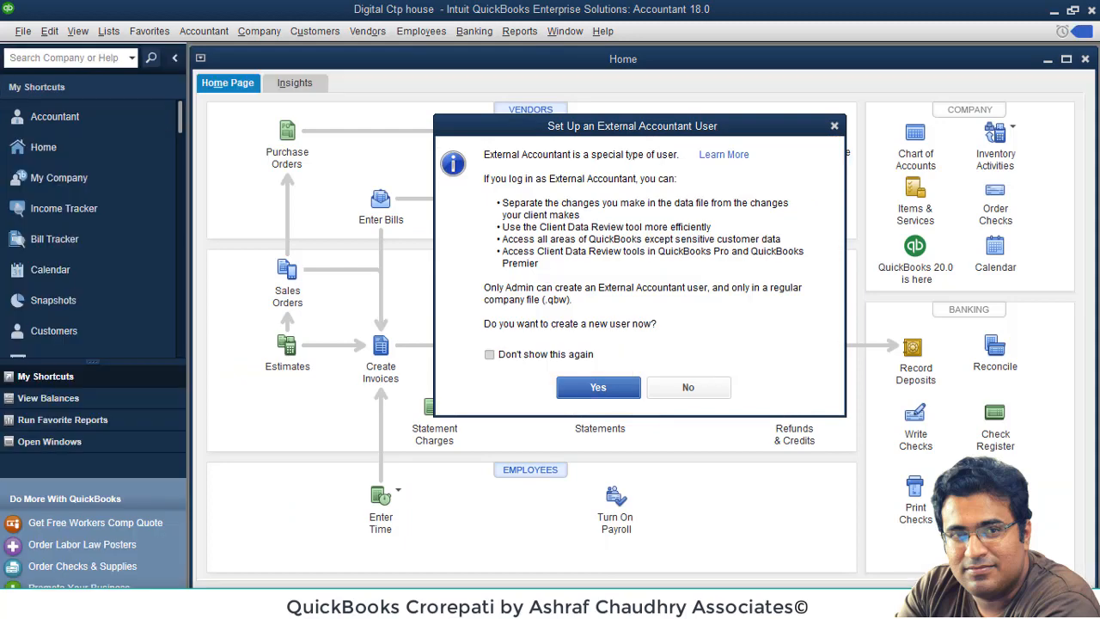
left_click(540, 354)
left_click(688, 386)
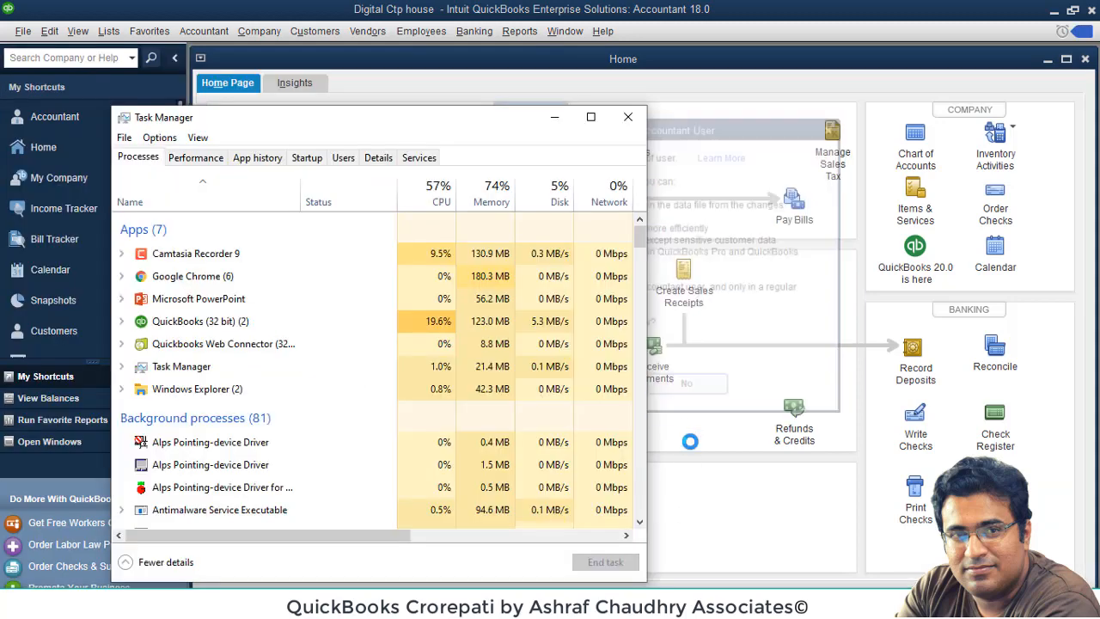
left_click(192, 346)
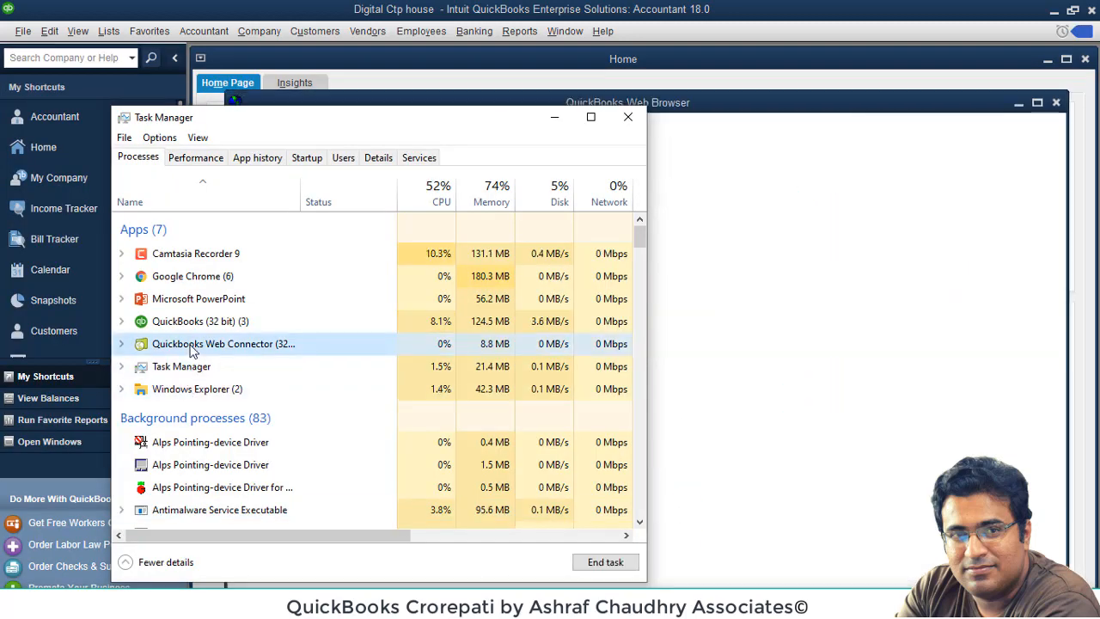
left_click(601, 563)
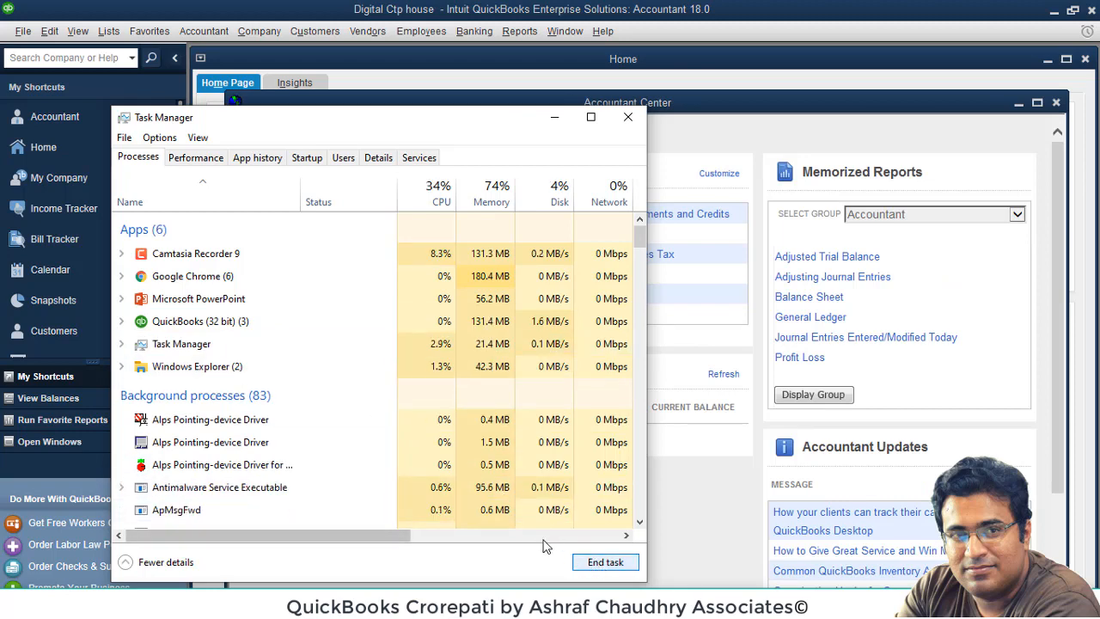
left_click(629, 119)
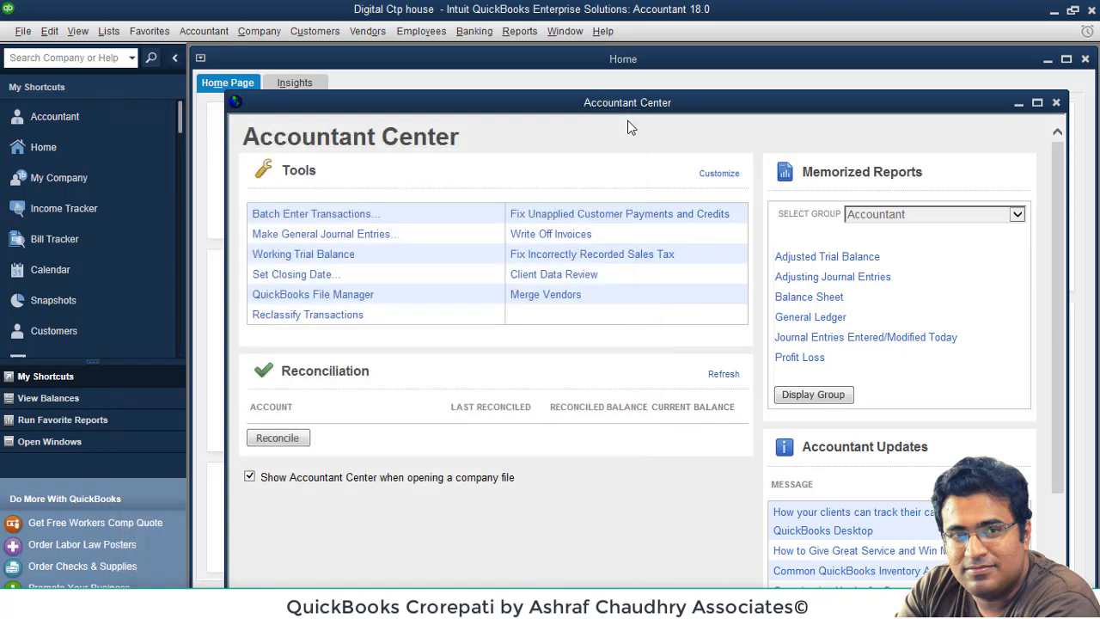
Step: Close the Accountant Center, maximize the Home window and collapse the My Shortcuts sidebar
left_click_drag(522, 105, 477, 85)
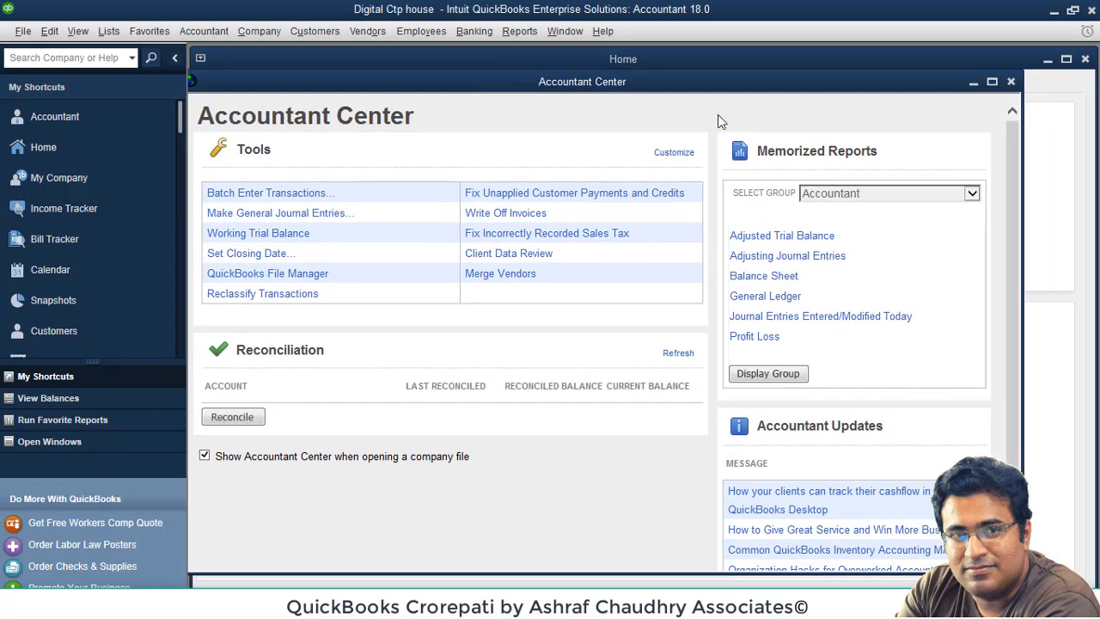
left_click(1013, 82)
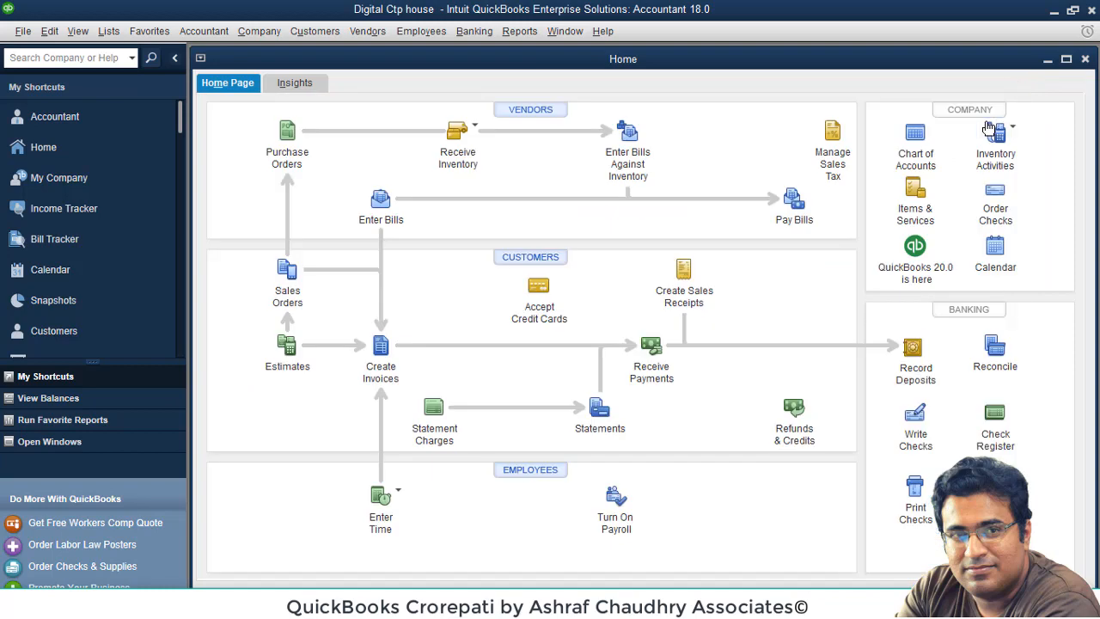
left_click(1064, 61)
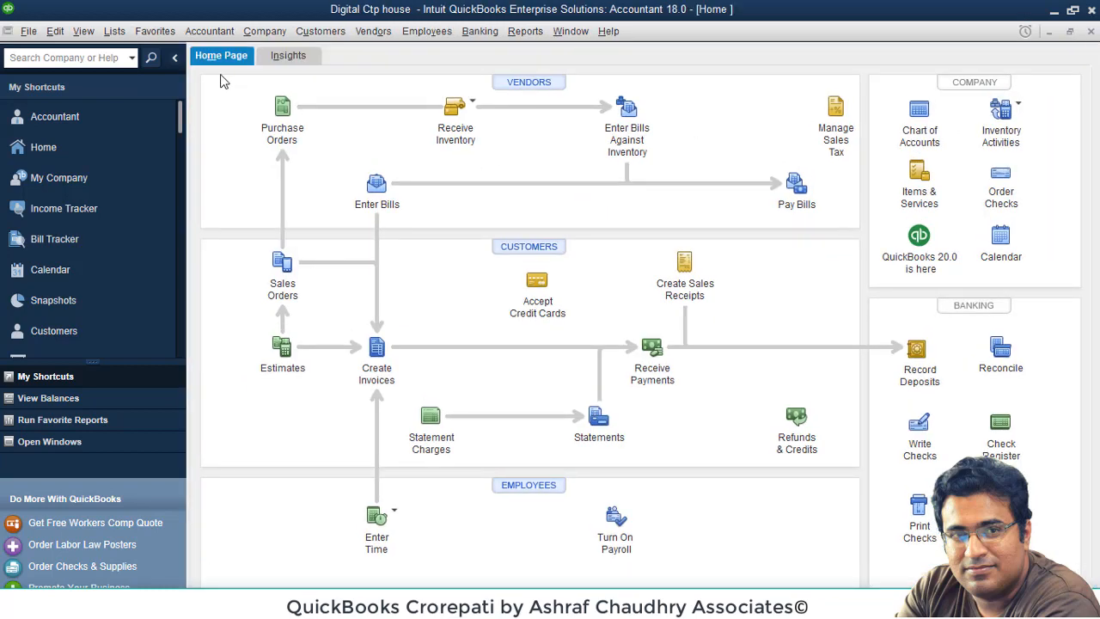
left_click(175, 62)
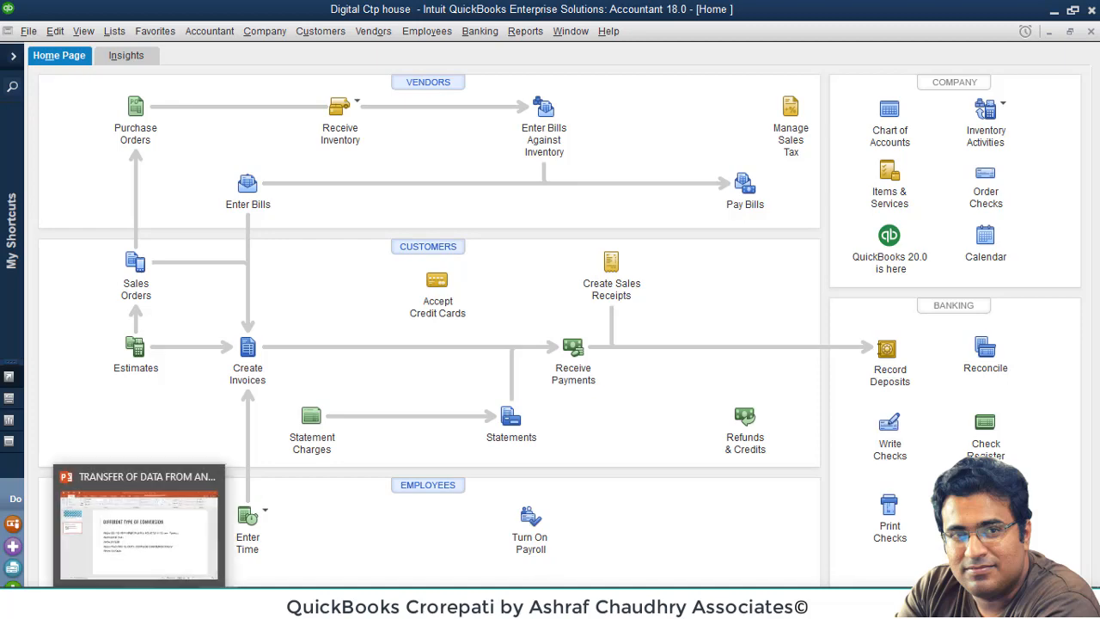
Step: Switch to the PowerPoint presentation, highlight the "FROM EXCEL FILES" line on the conversion types slide, and return to QuickBooks
left_click(141, 604)
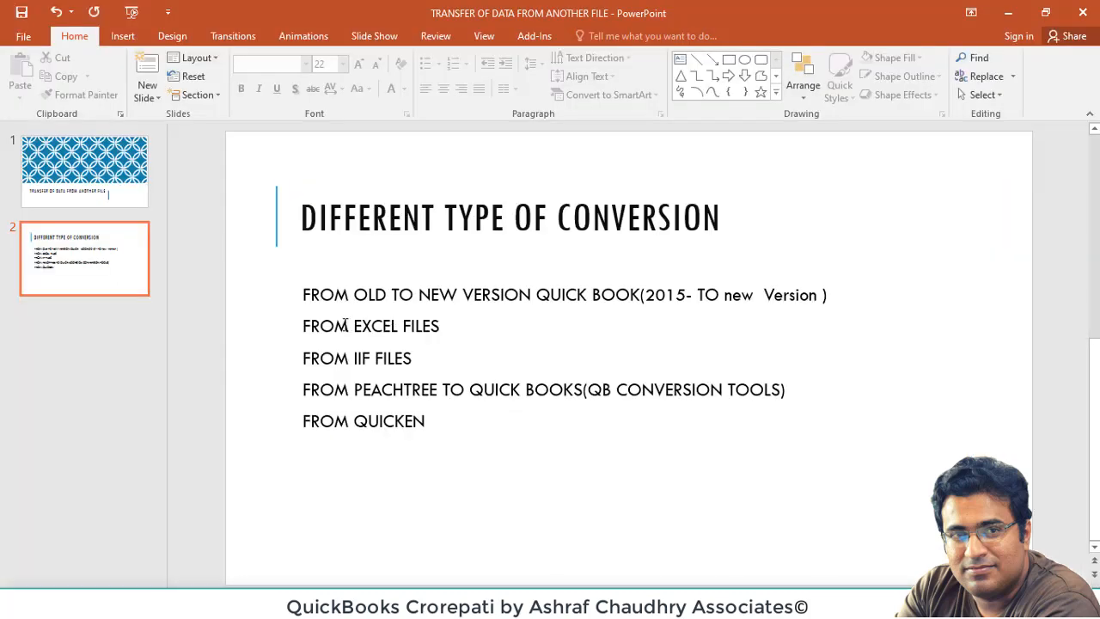
triple_click(305, 327)
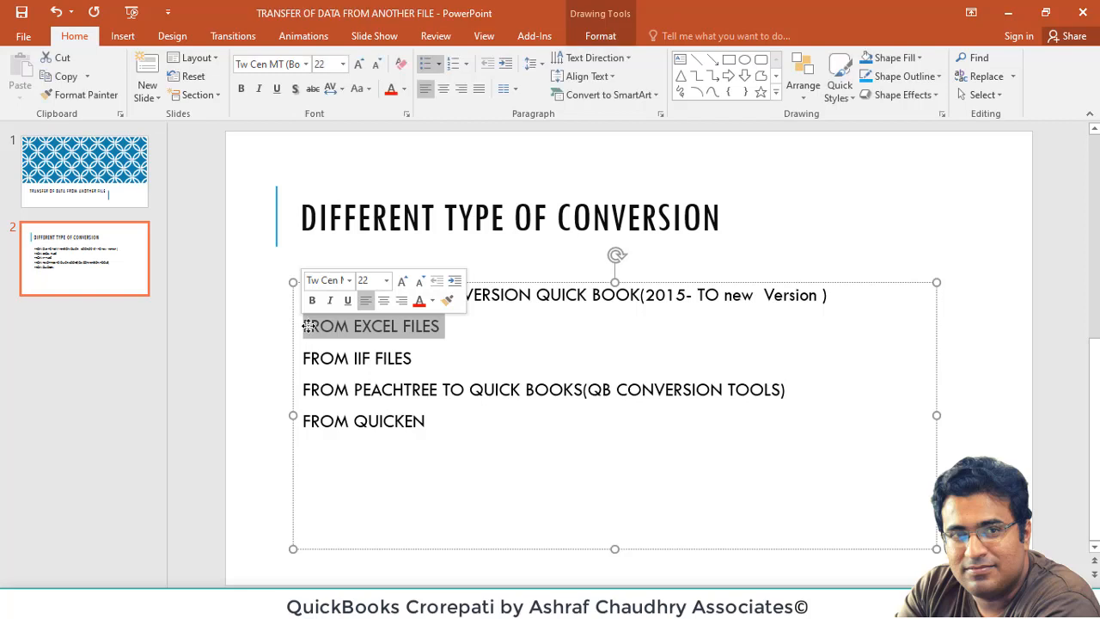
left_click(476, 350)
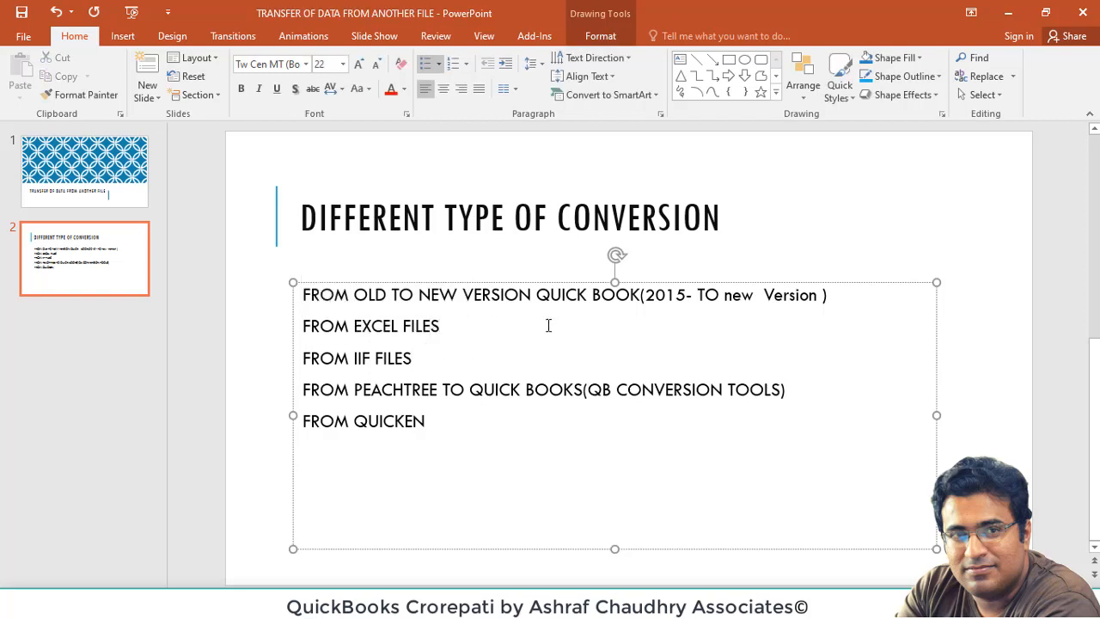
left_click(1008, 11)
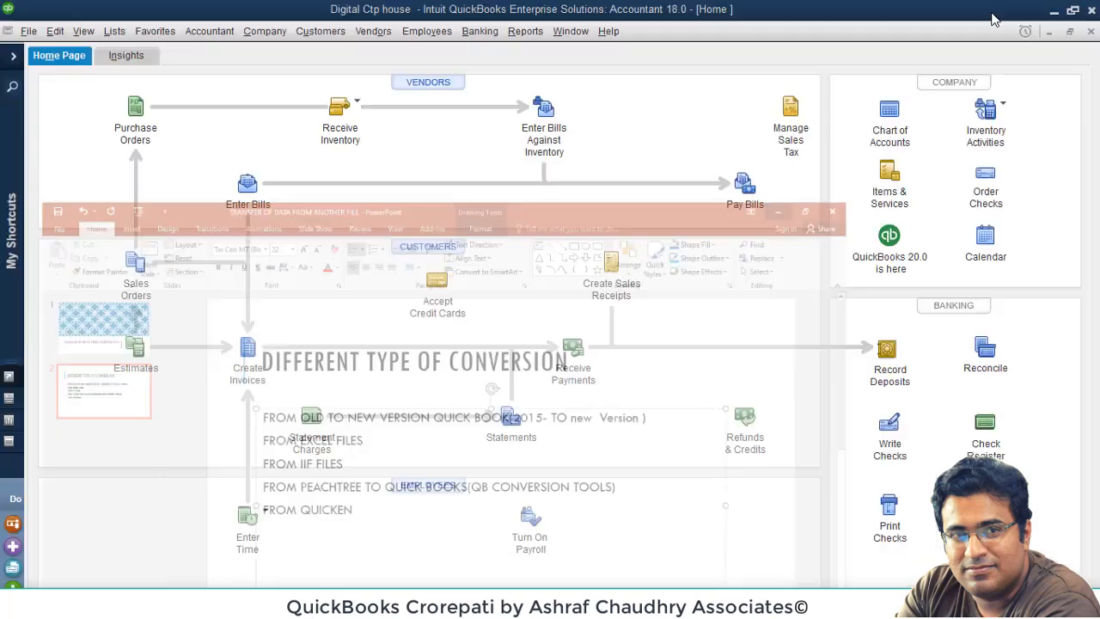
Step: View the data type options in the utility for importing Excel files, and close the wizard without importing
left_click(29, 34)
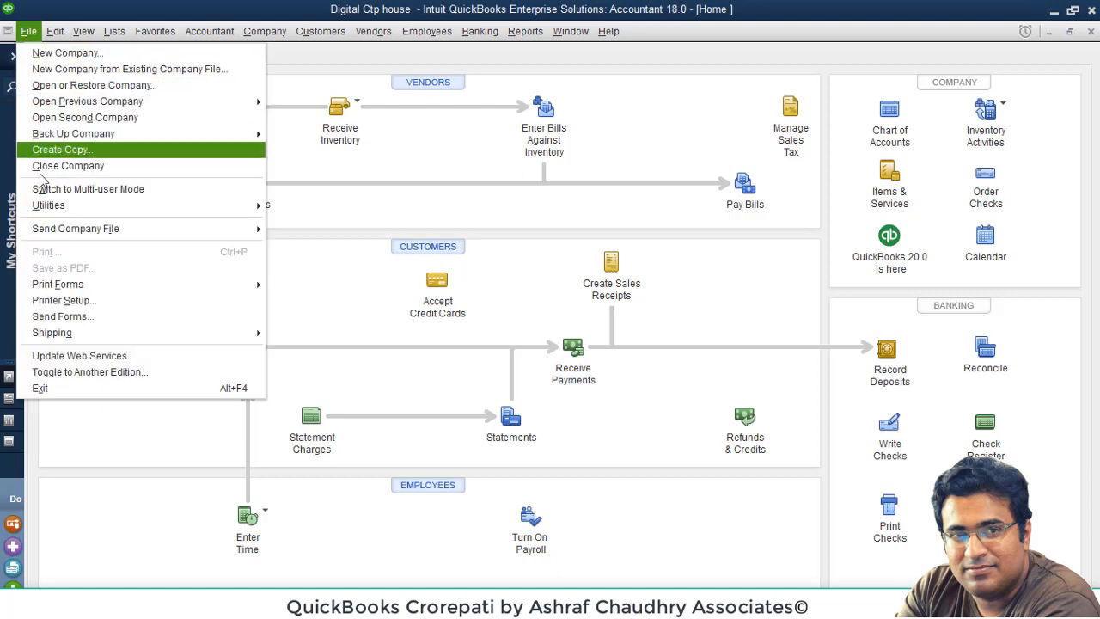
mouse_move(39, 206)
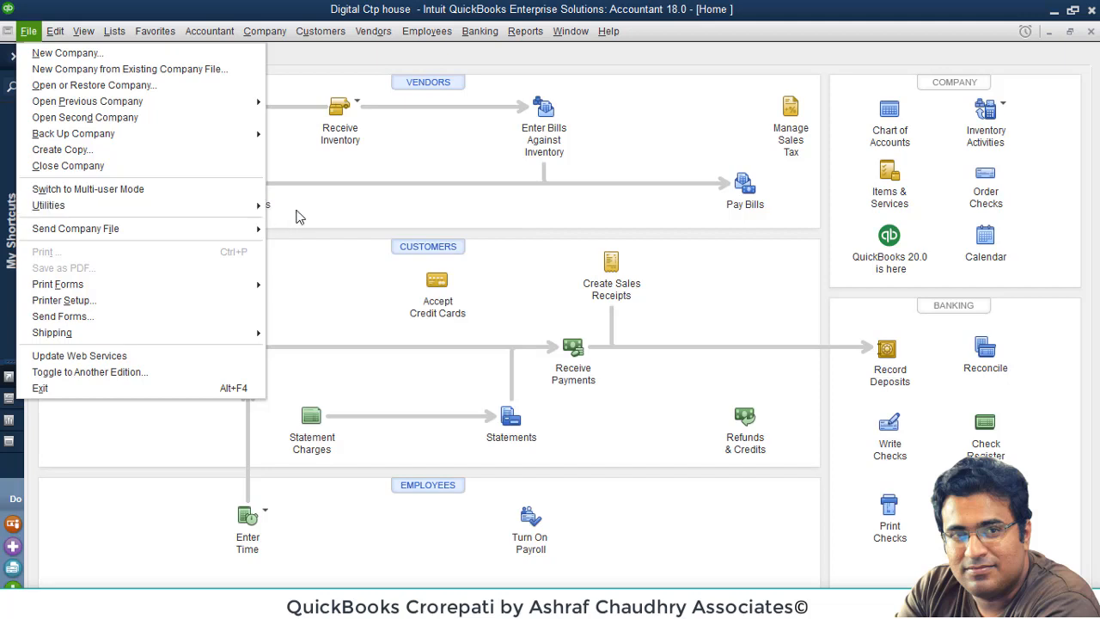
mouse_move(244, 208)
mouse_move(298, 212)
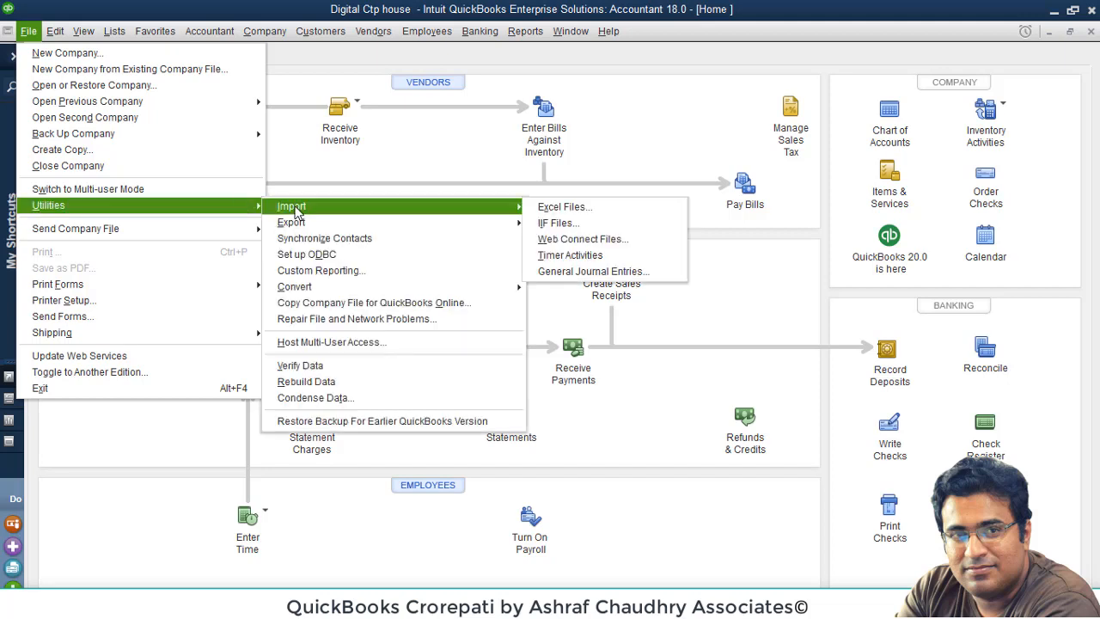
left_click(545, 210)
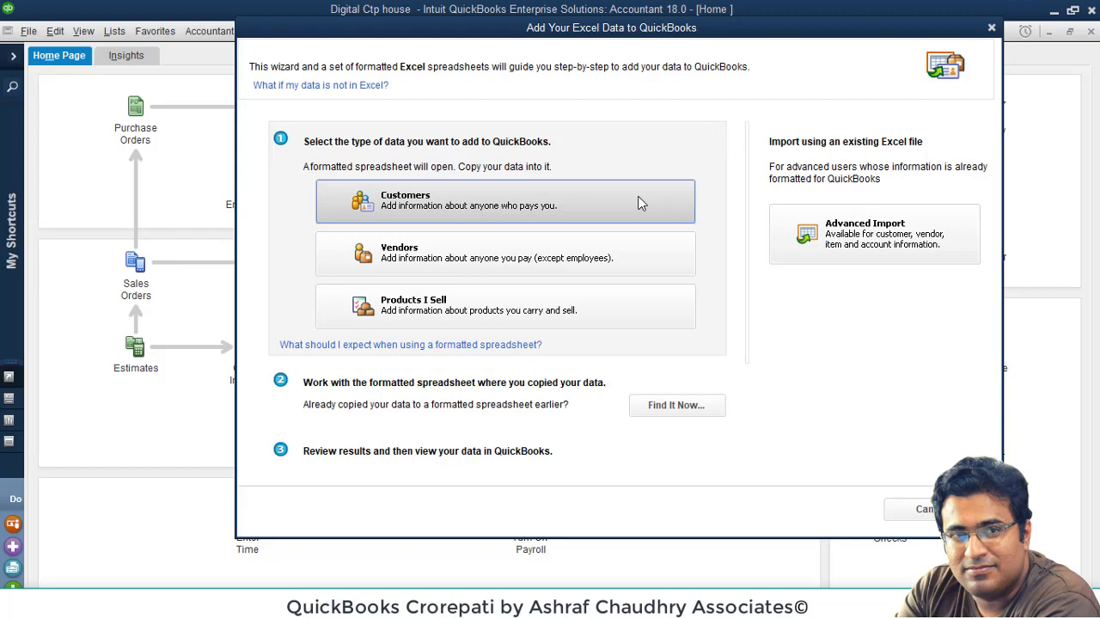
left_click(991, 31)
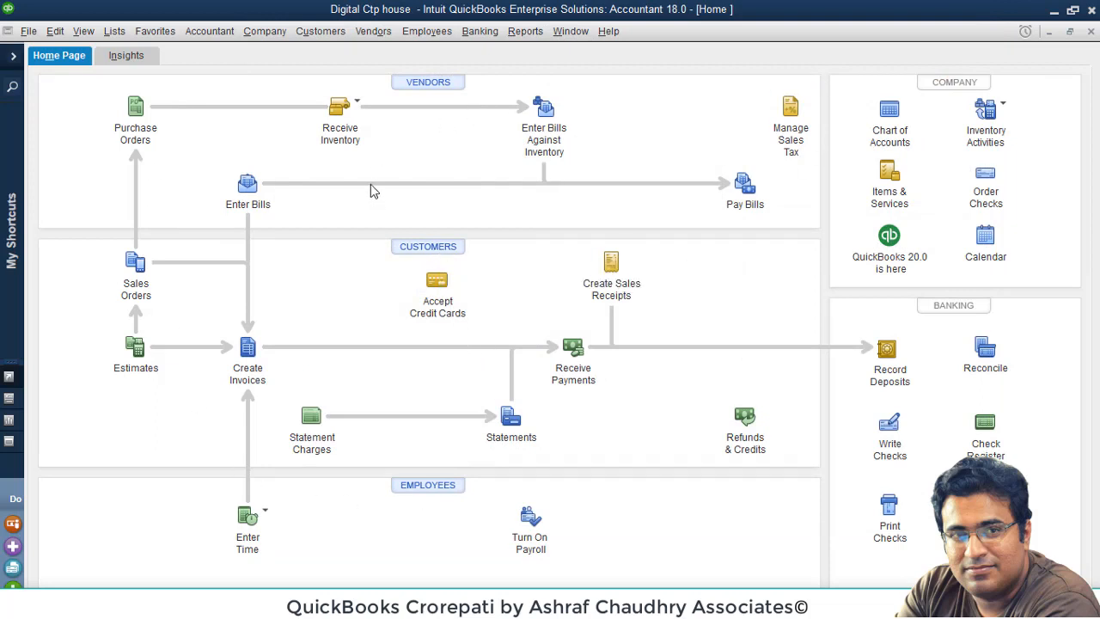
Step: Open the Customer Center and start Paste from Excel for the customer list
left_click(333, 34)
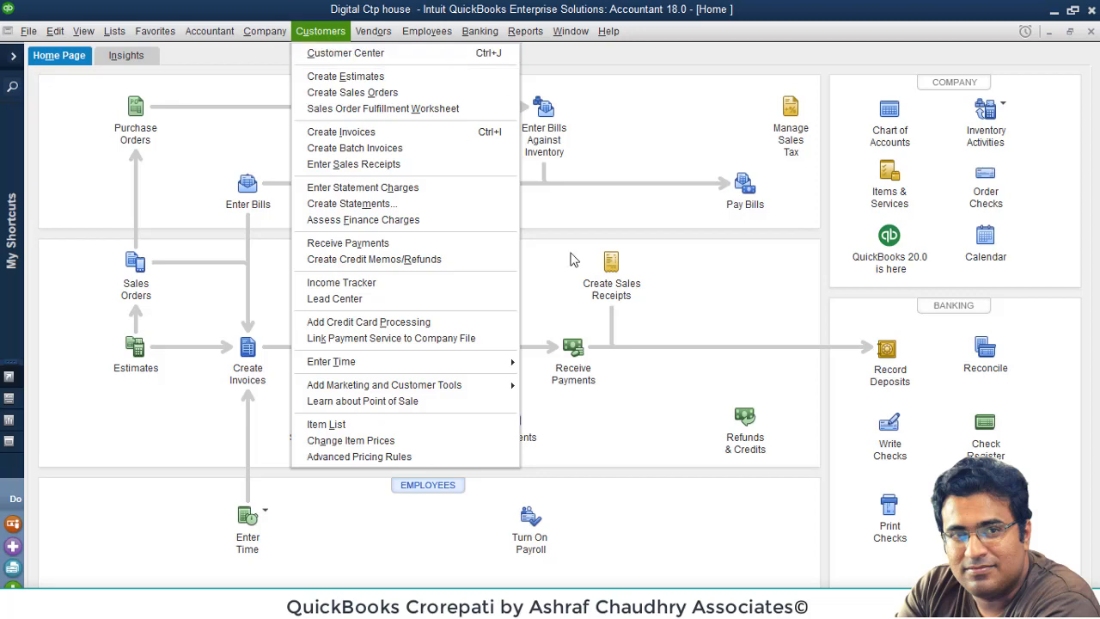
left_click(569, 296)
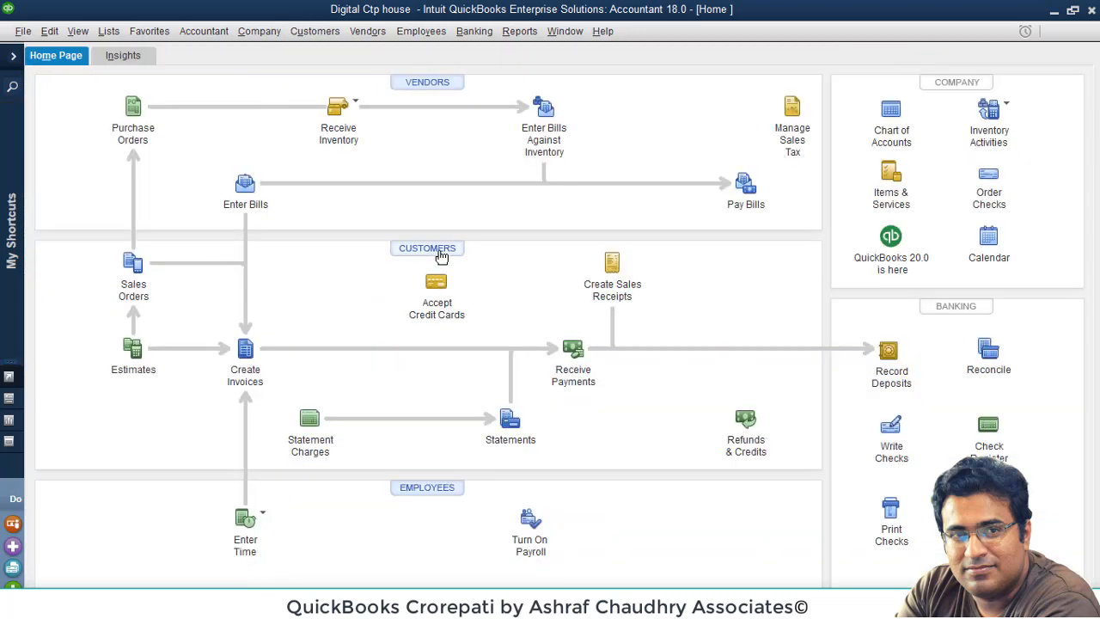
left_click(437, 249)
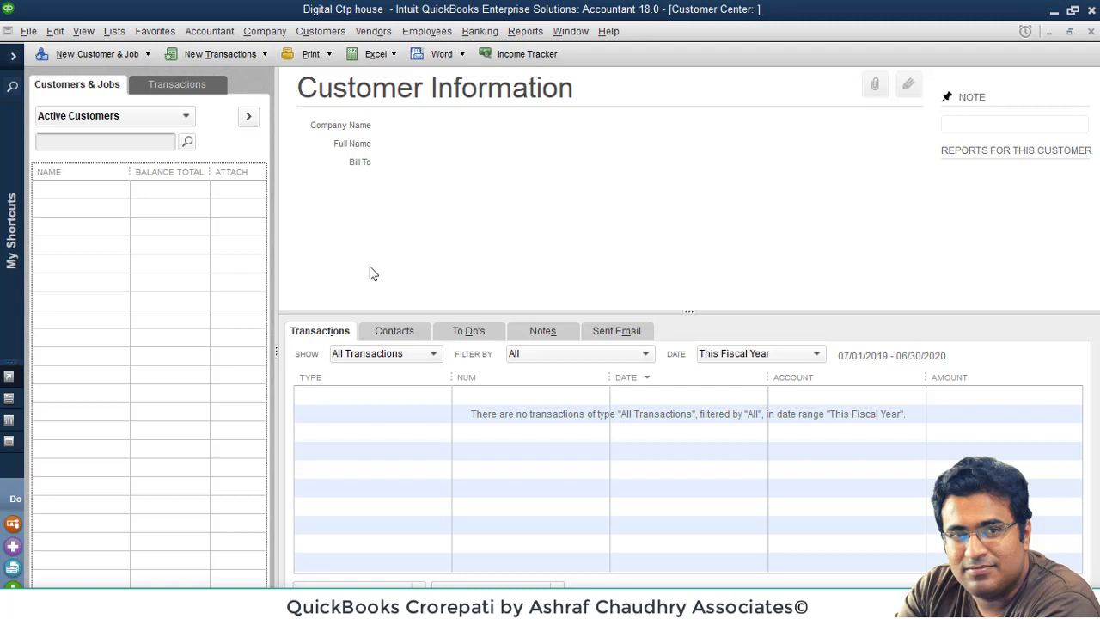
left_click(379, 60)
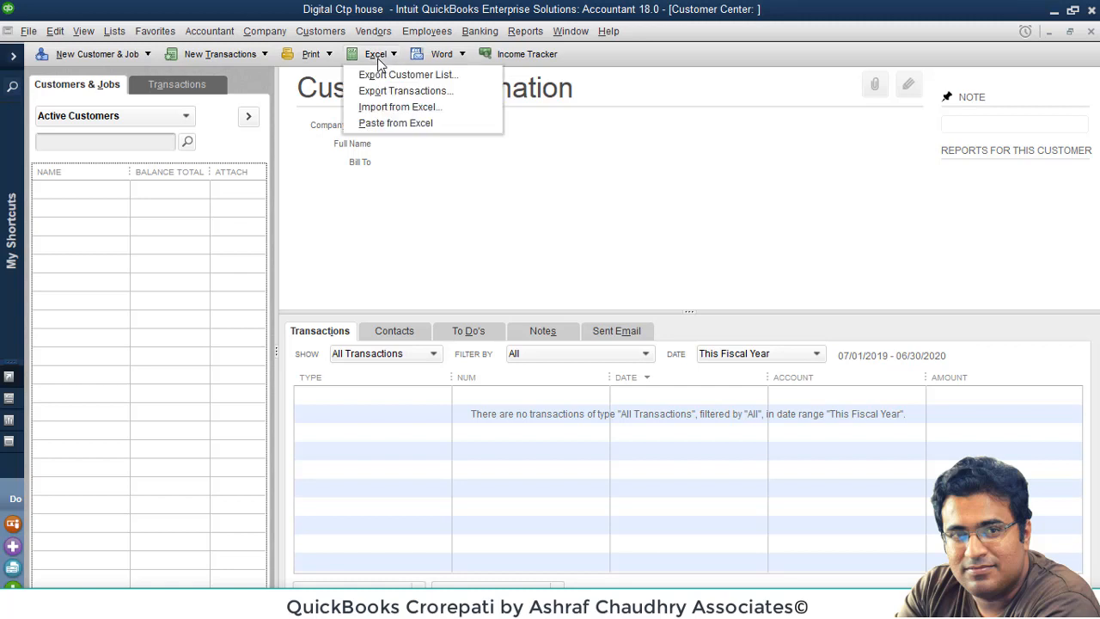
left_click(391, 124)
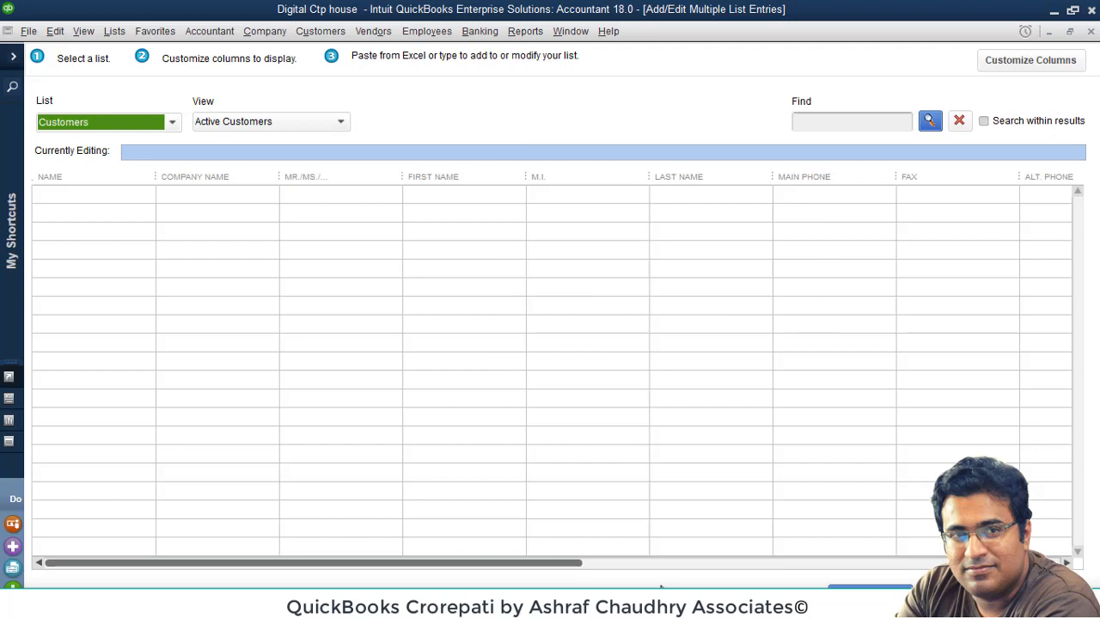
Step: Review the available and chosen columns for the customer list entries without changing them
left_click_drag(560, 564, 481, 587)
left_click(1019, 62)
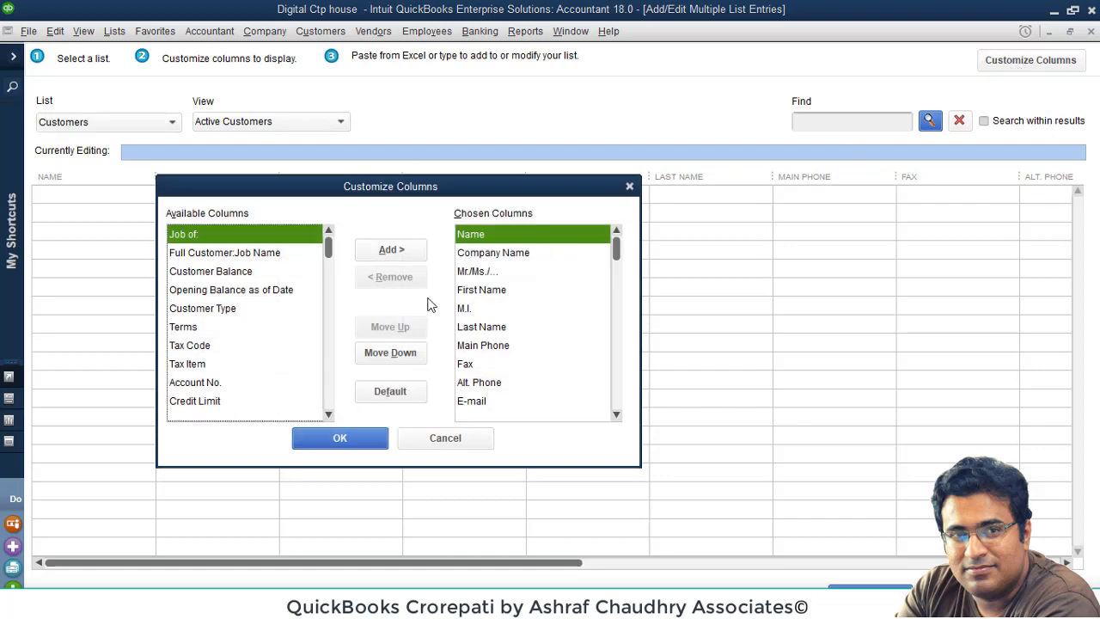
mouse_move(327, 247)
left_mouse_down()
mouse_move(323, 410)
mouse_move(324, 249)
left_mouse_up()
left_click(629, 186)
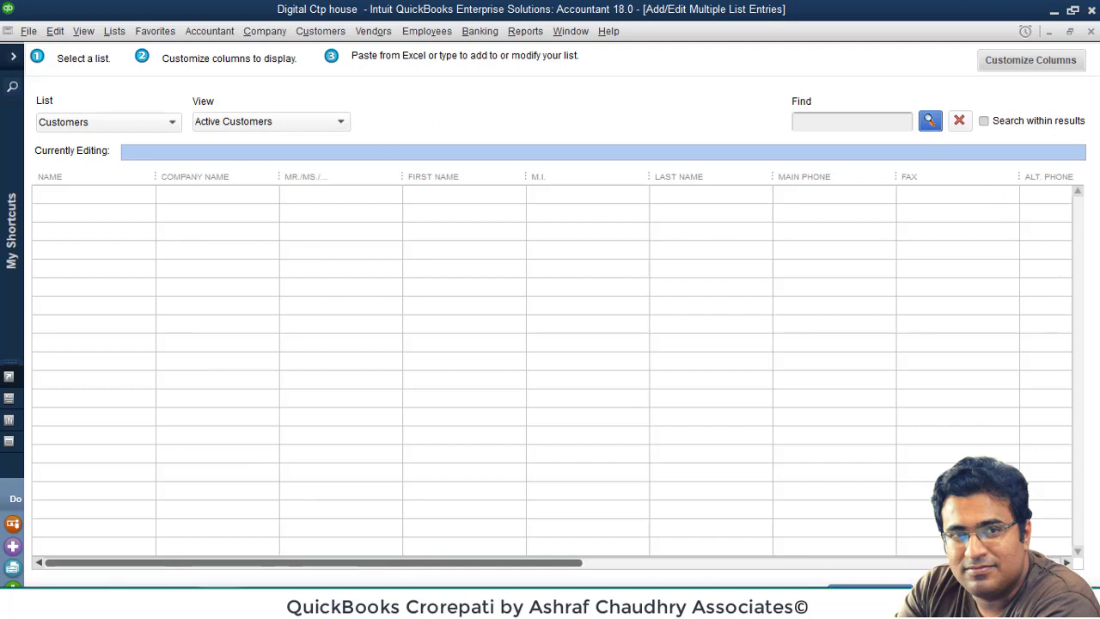
Step: Open the CUSTOMERS NAME workbook from the Documents folder in Excel and auto-fit the Customer column's width
mouse_move(60, 602)
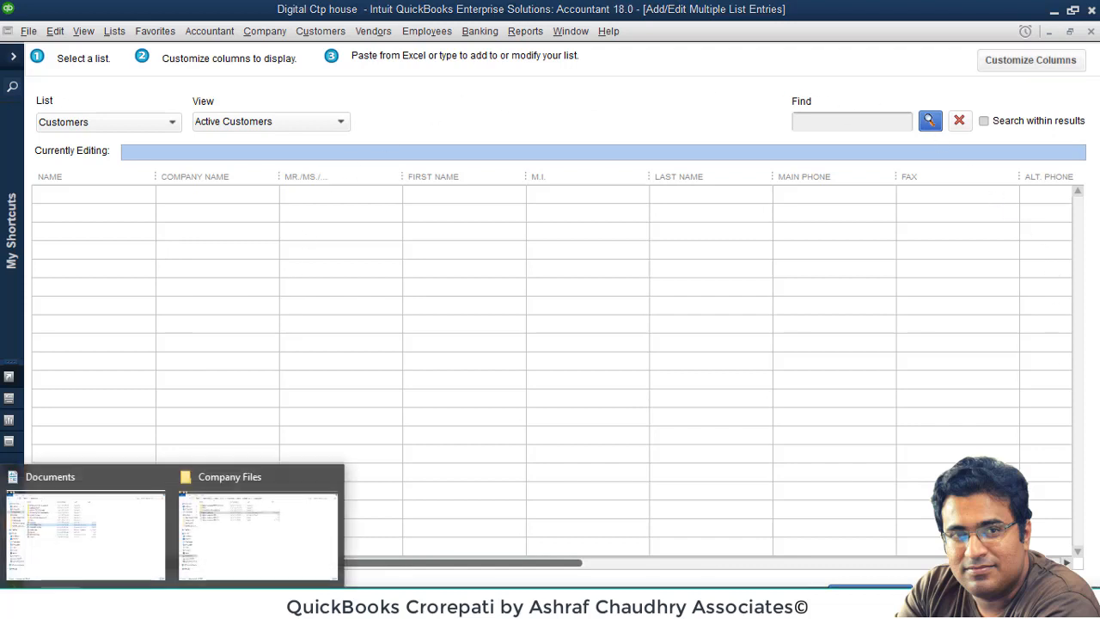
left_click(98, 528)
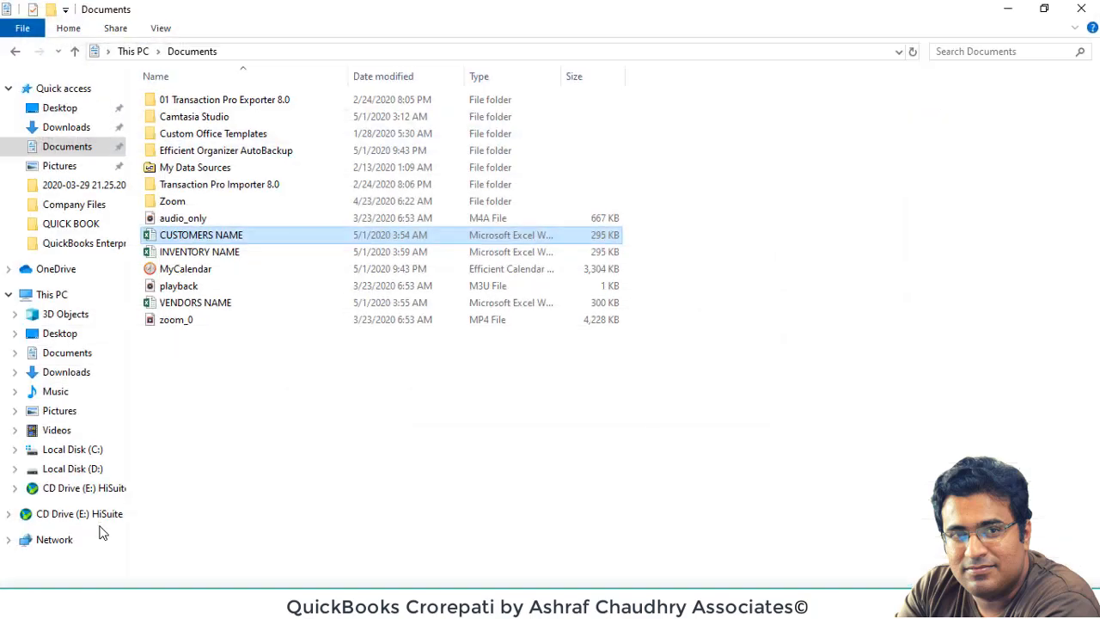
left_click(236, 238)
double_click(236, 239)
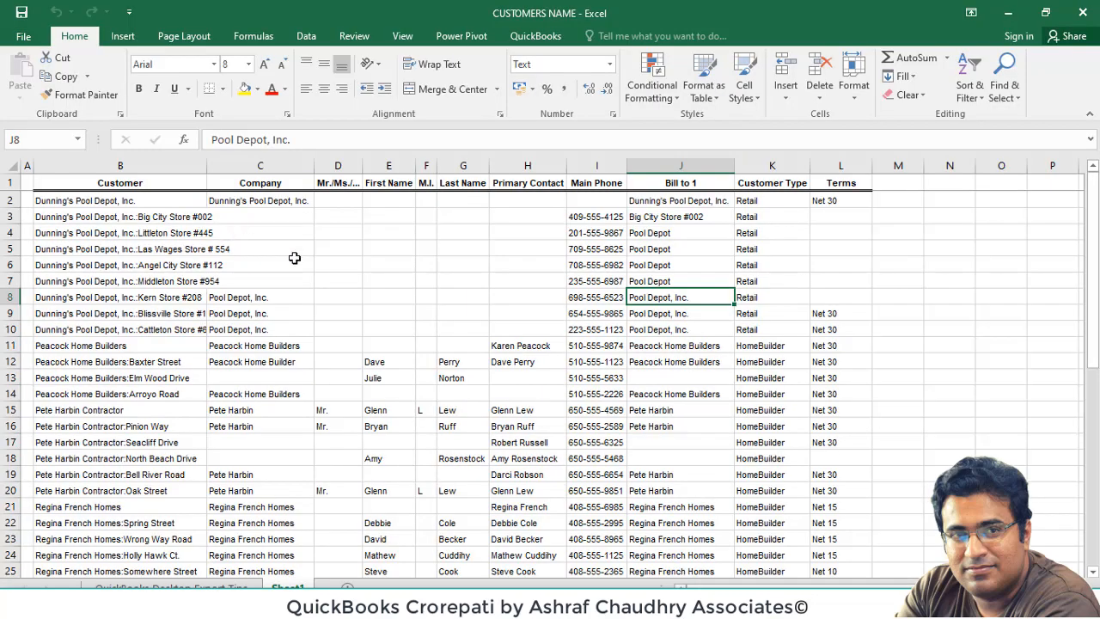
left_click(294, 260)
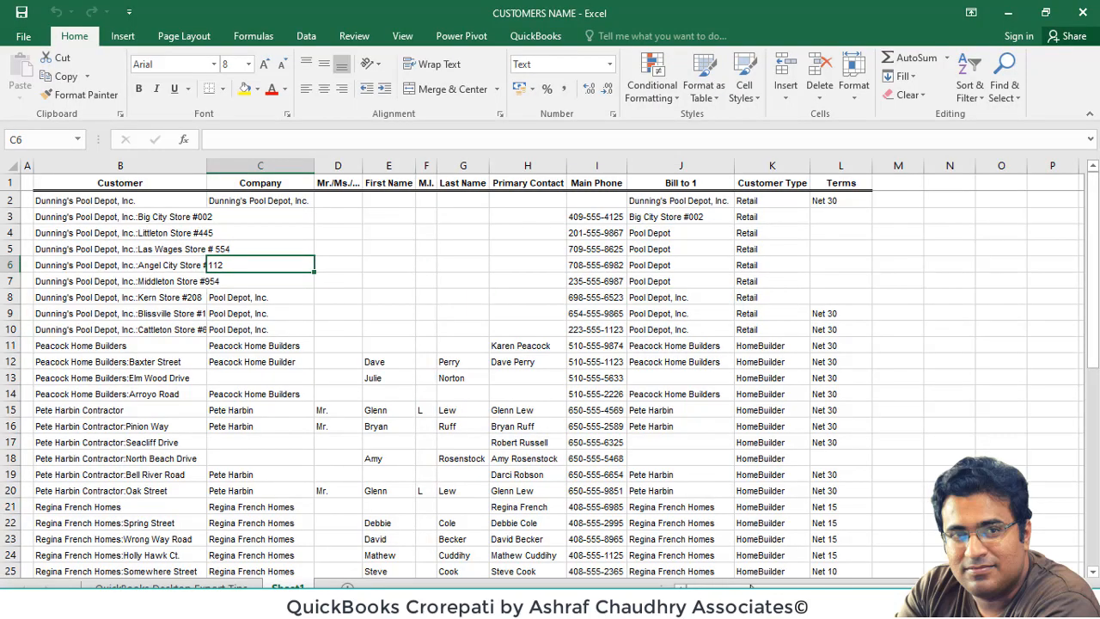
double_click(206, 164)
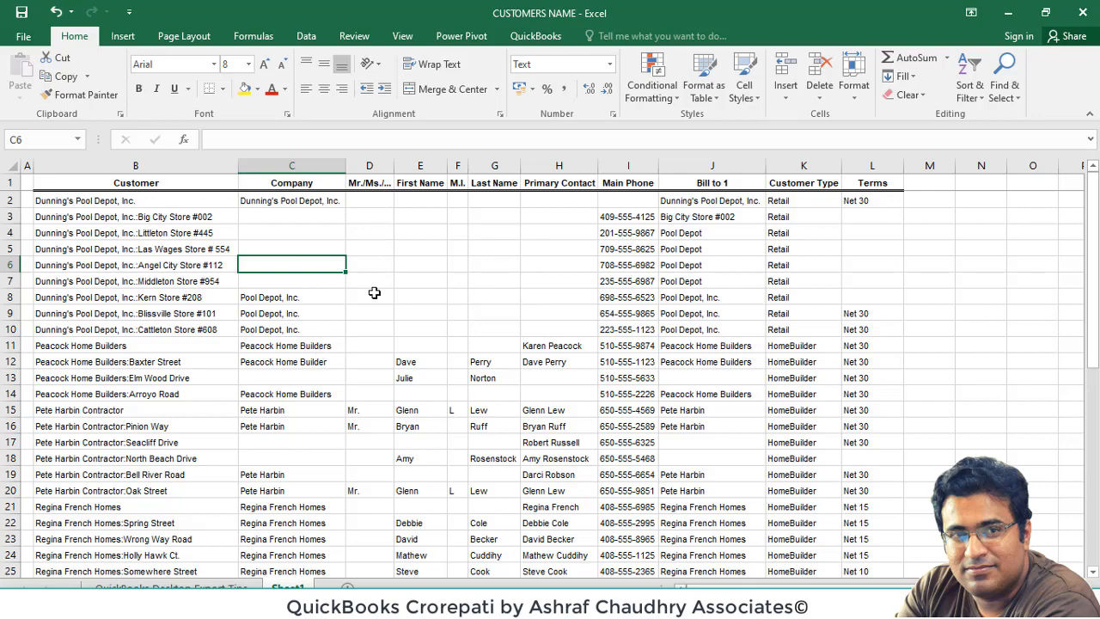
Step: Examine the customer records in the workbook and its columns from Customer and Company through Main Phone, Customer Type and Terms
scroll(371, 340, "down", 6)
scroll(369, 358, "up", 6)
left_click(624, 264)
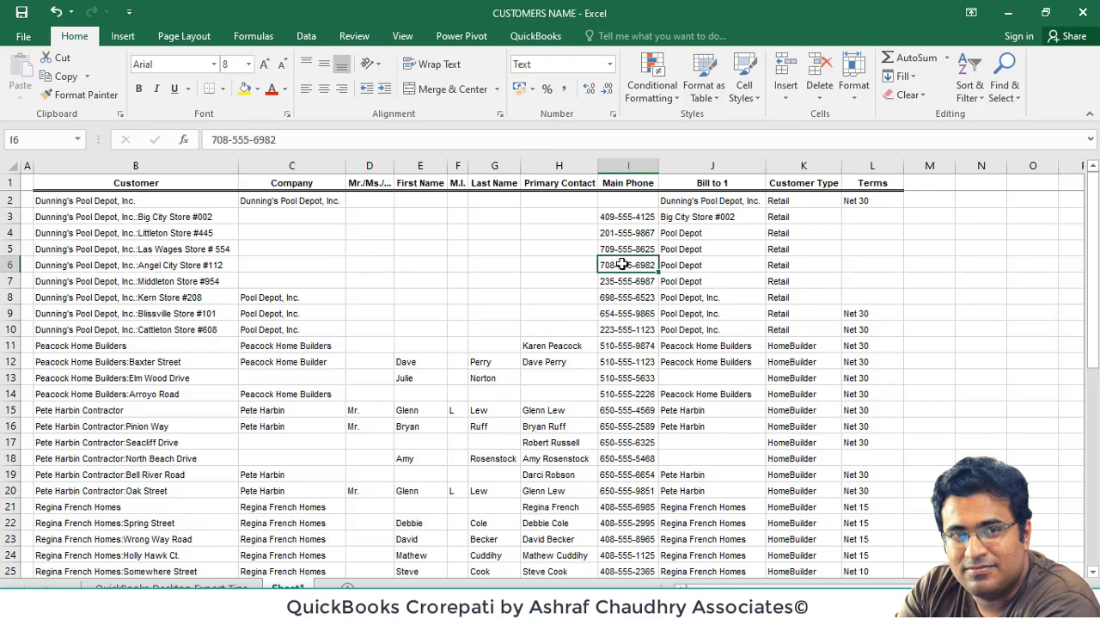
left_click(700, 234)
left_click(805, 232)
left_click(864, 228)
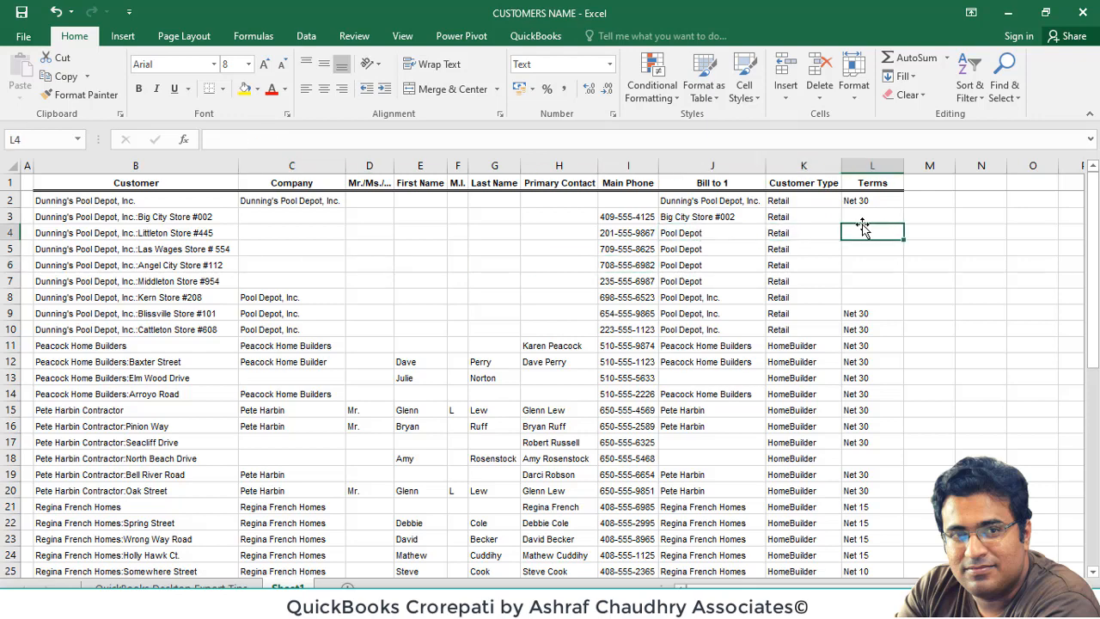
scroll(635, 395, "down", 12)
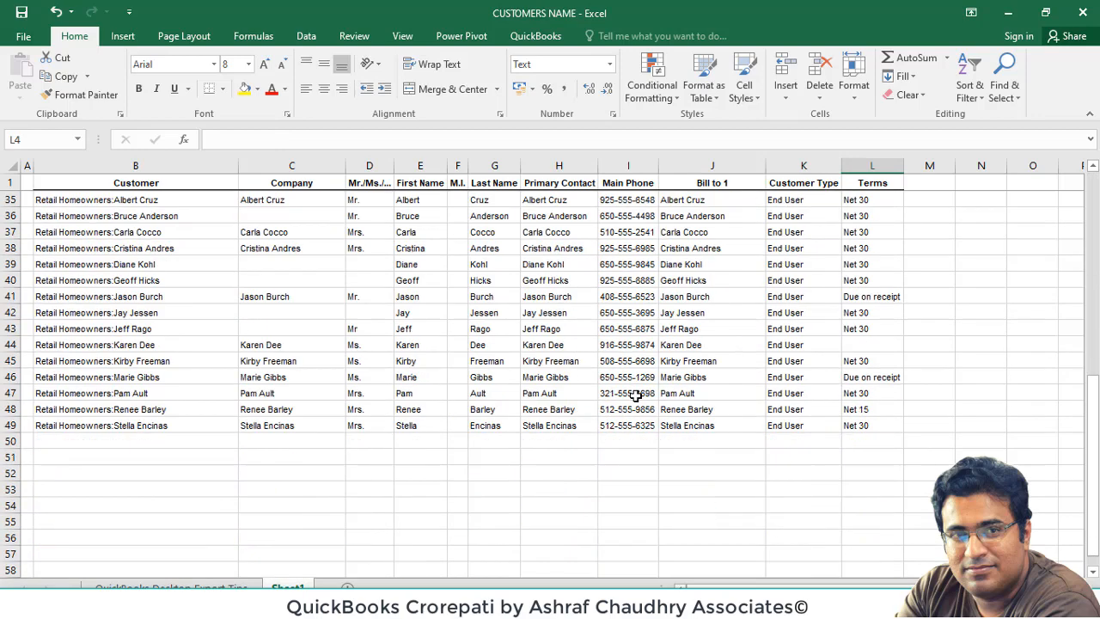
scroll(635, 396, "up", 12)
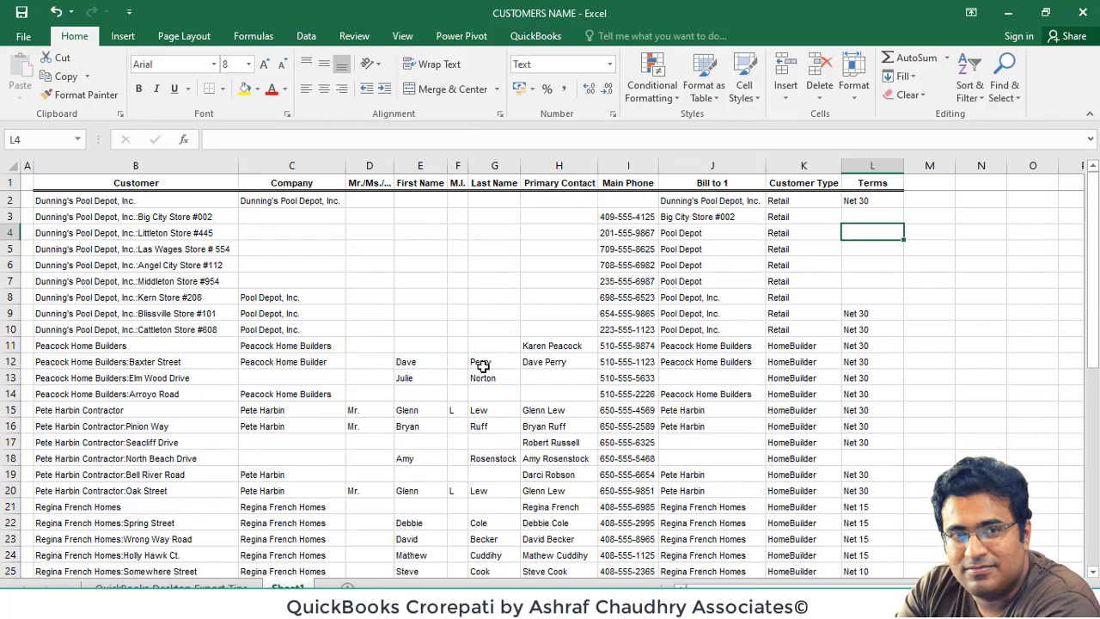
left_click(143, 166)
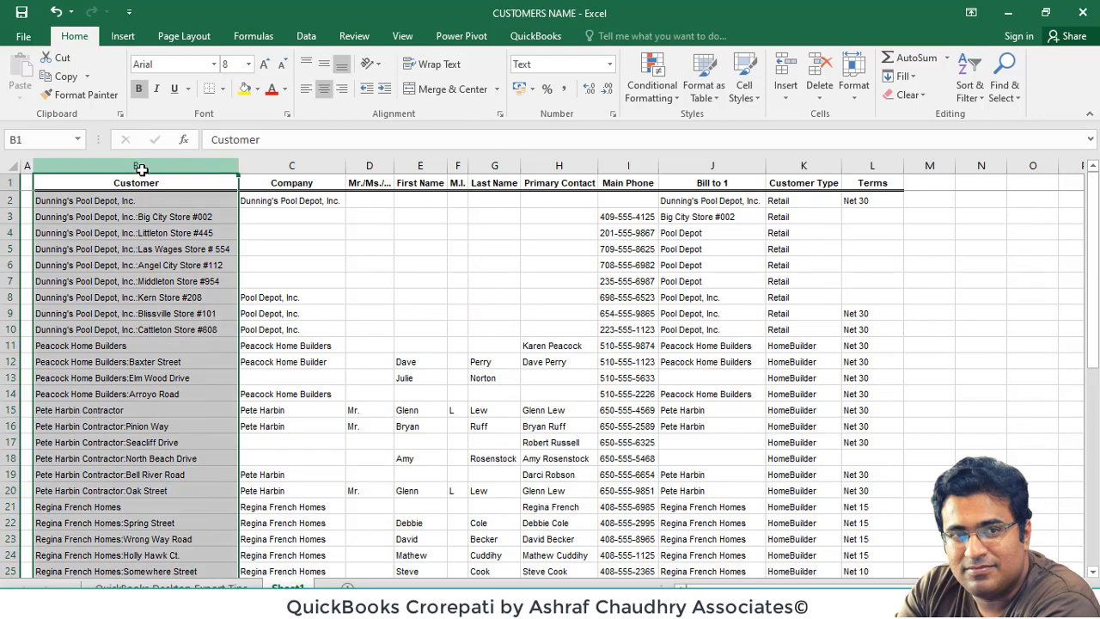
left_click(292, 164)
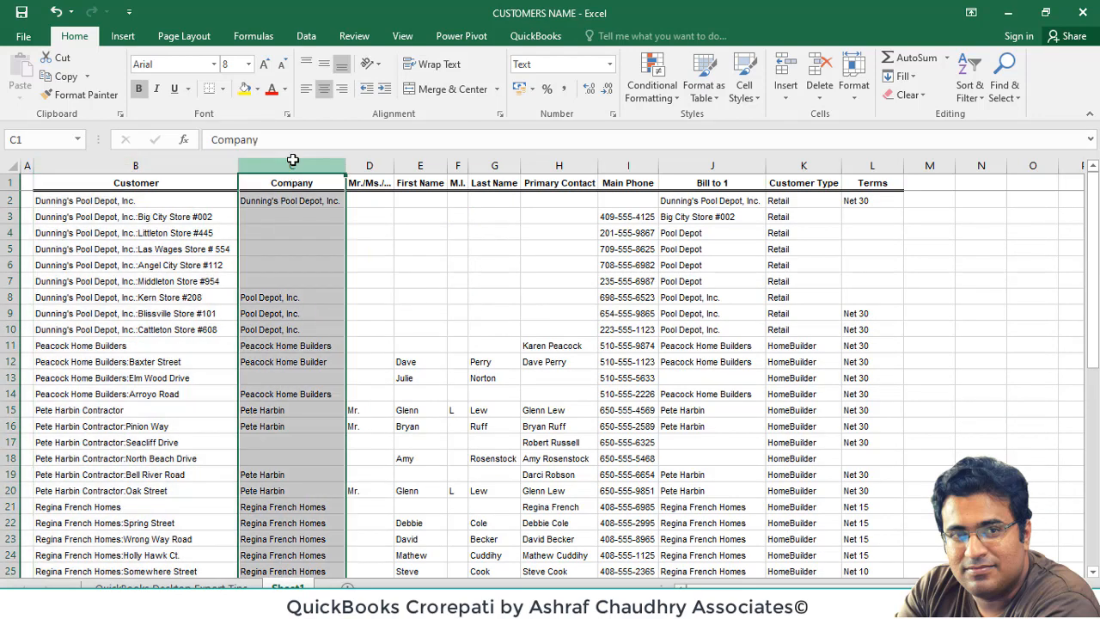
left_click(382, 166)
left_click(421, 166)
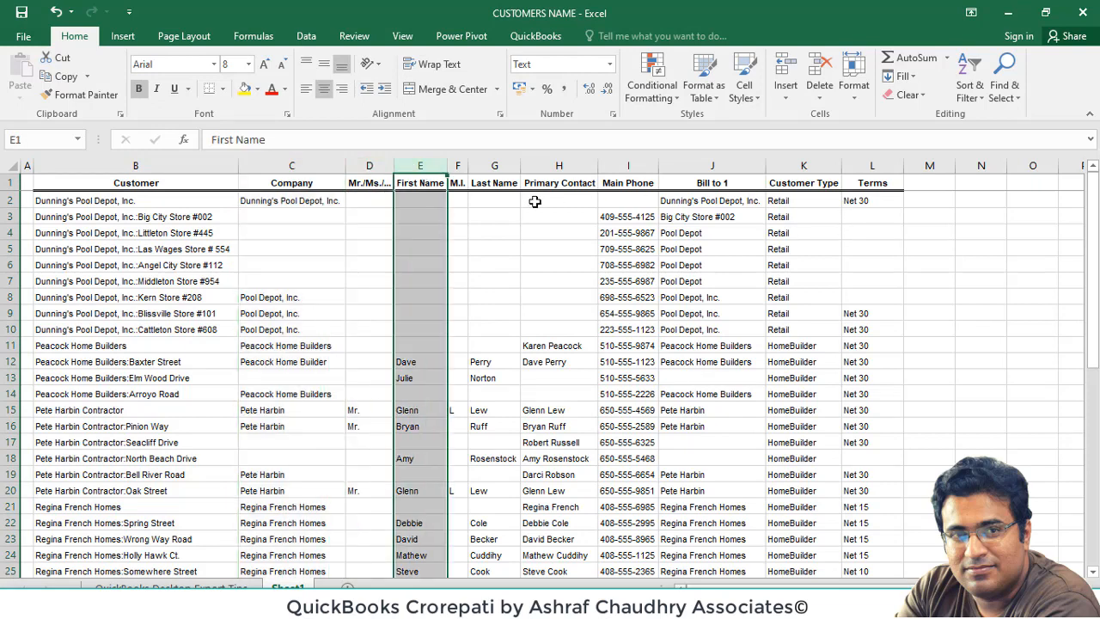
left_click(652, 391)
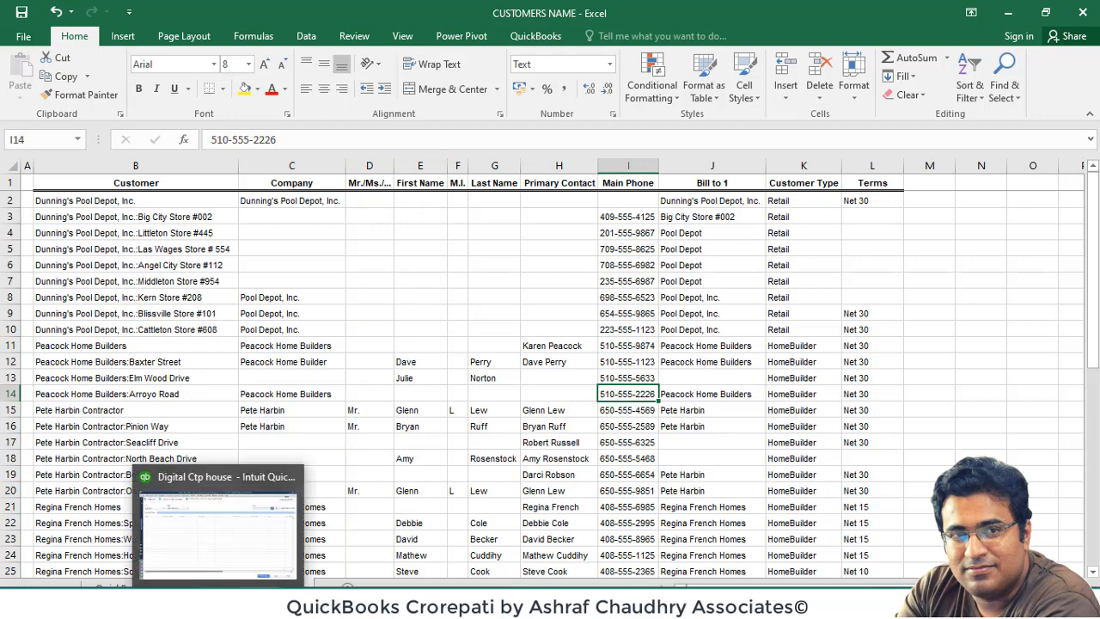
Step: Switch between QuickBooks and the Excel workbook to compare the column order of the customer list entries with the worksheet
left_click(221, 543)
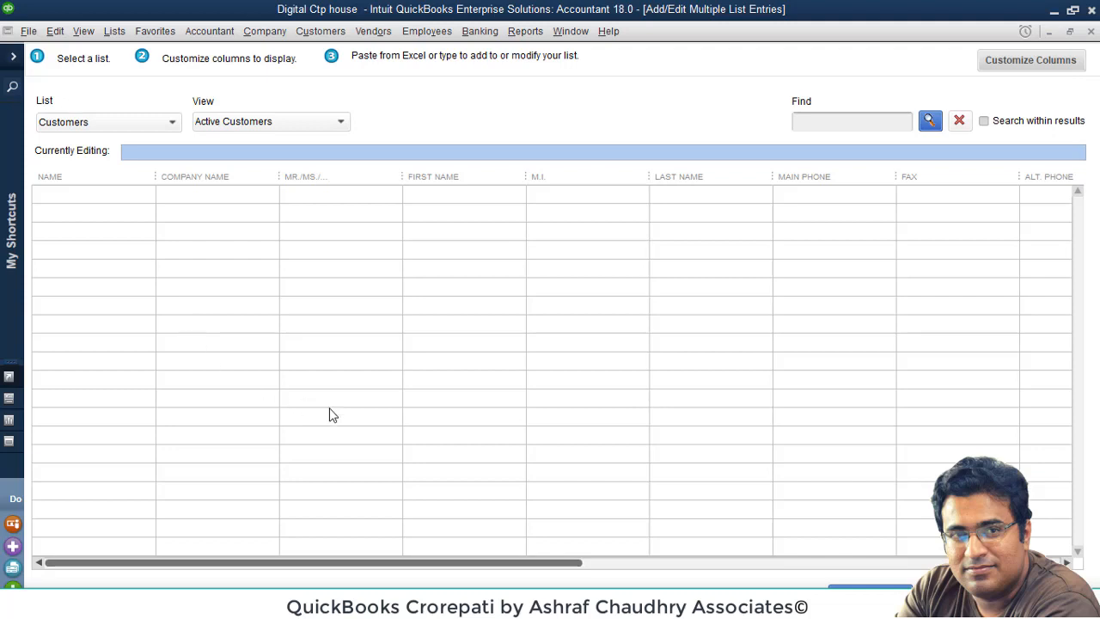
left_click_drag(528, 561, 427, 535)
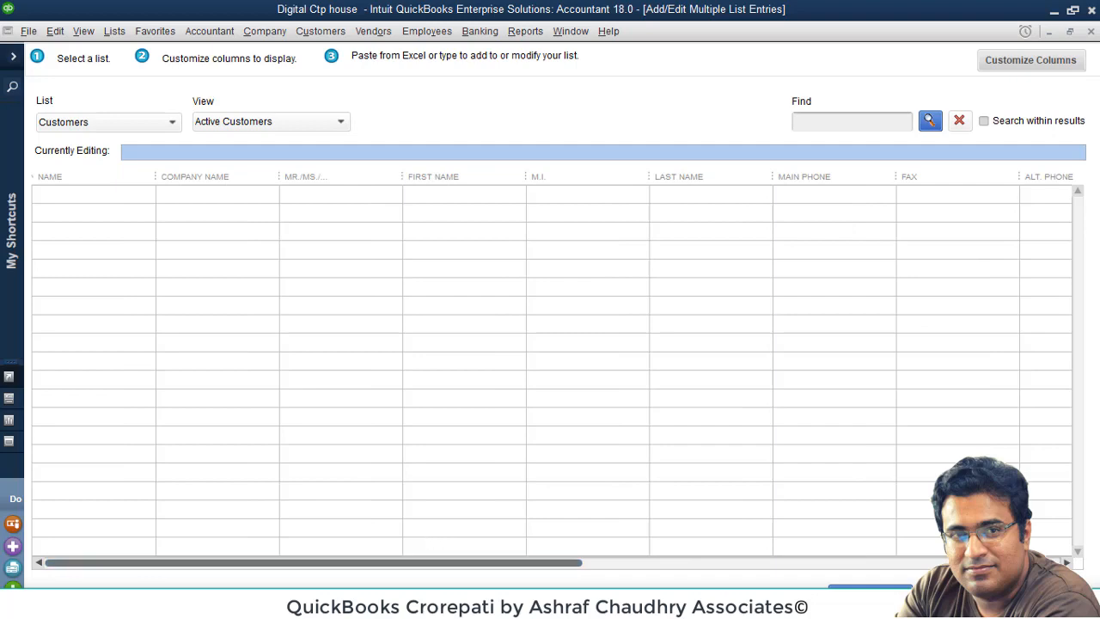
key("alt+Tab")
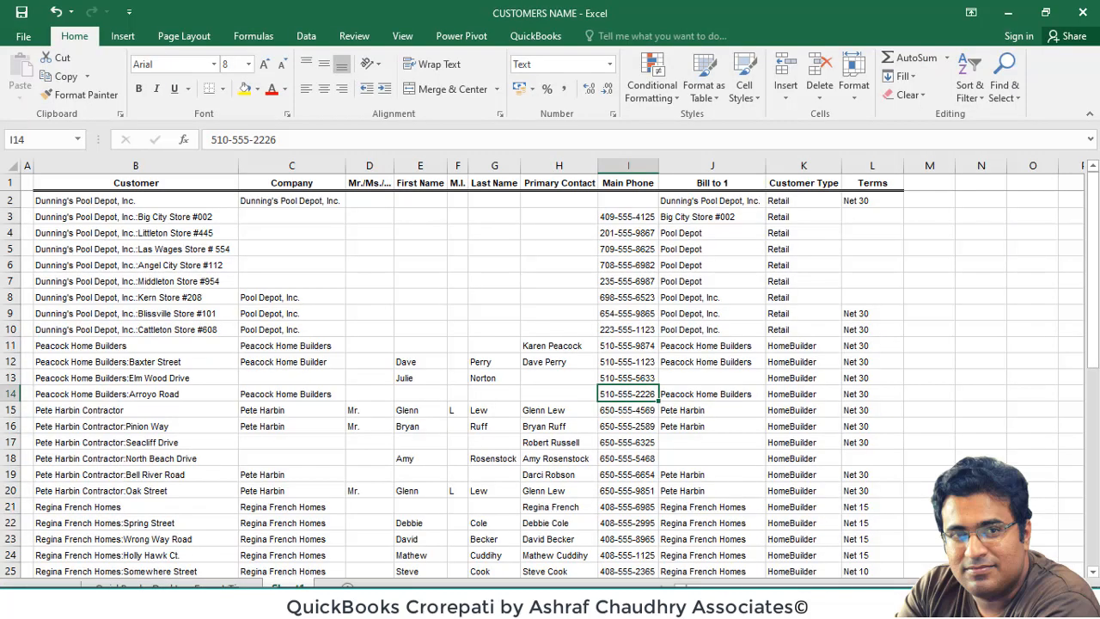
left_click(176, 205)
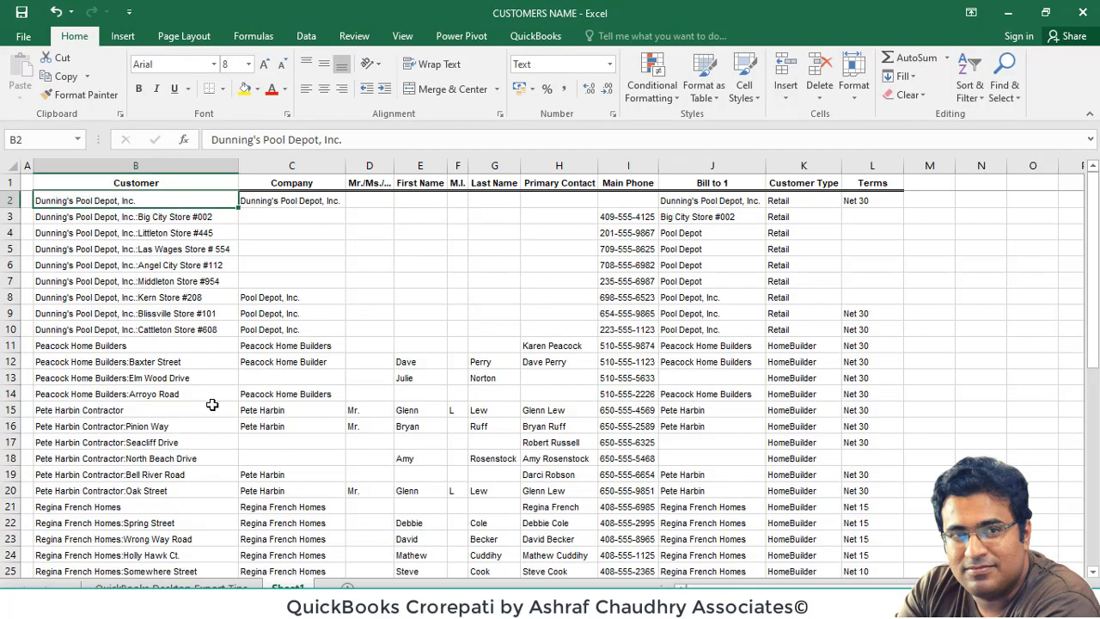
key("alt+Tab")
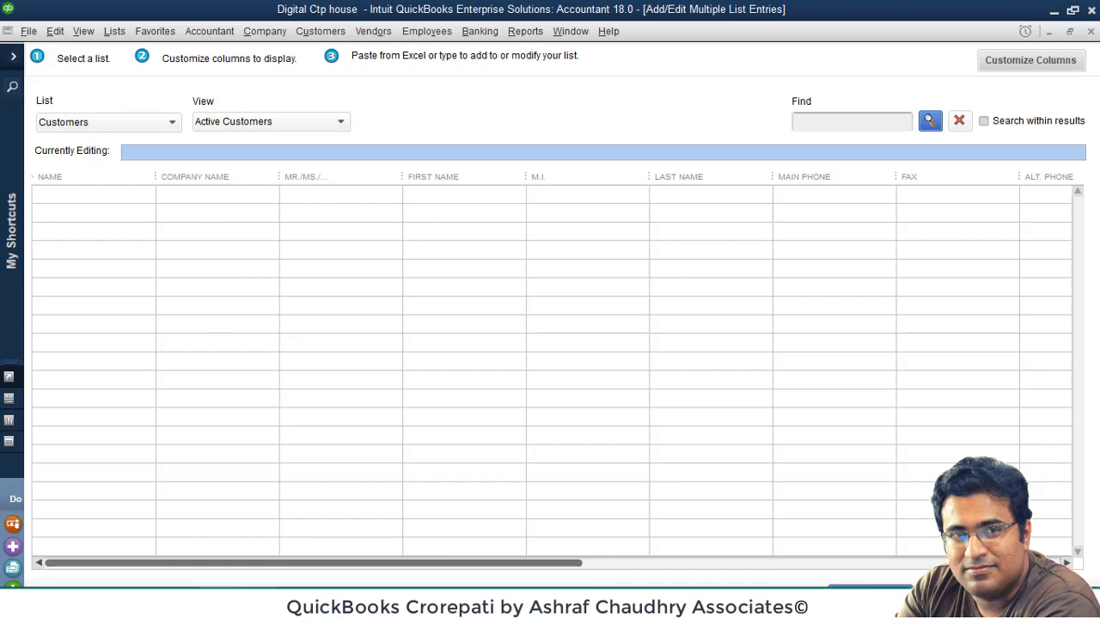
key("alt+Tab")
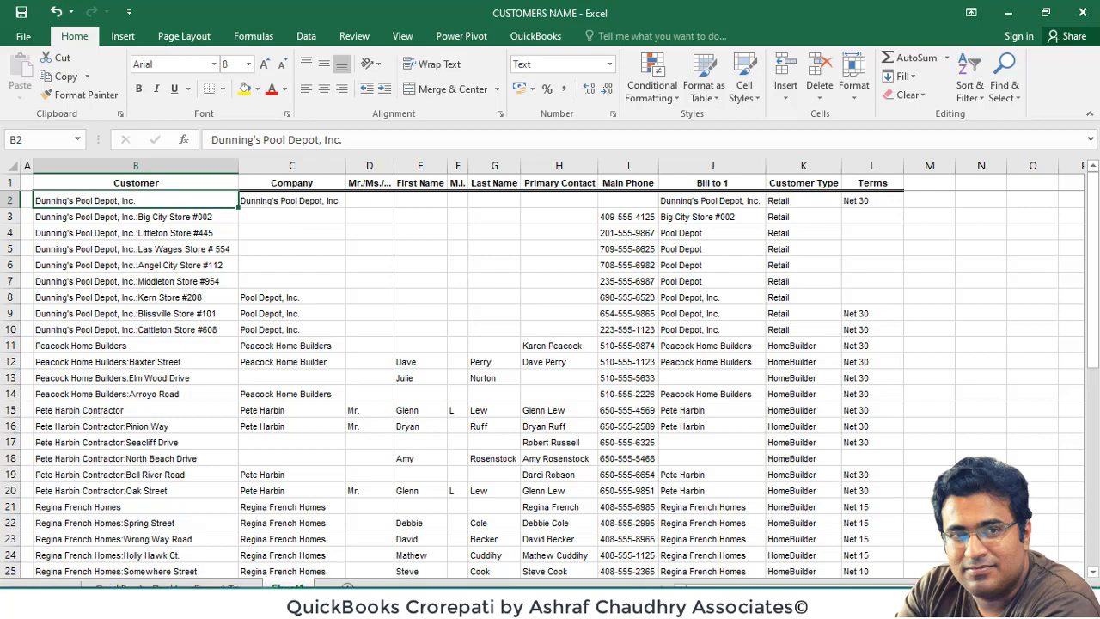
key("alt+Tab")
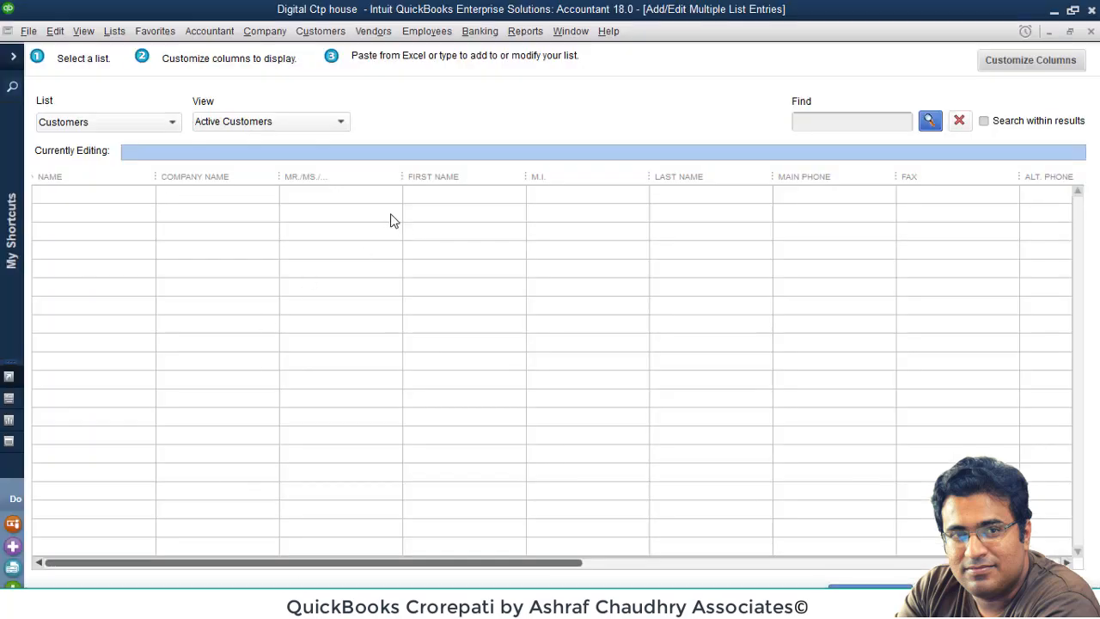
key("alt+Tab")
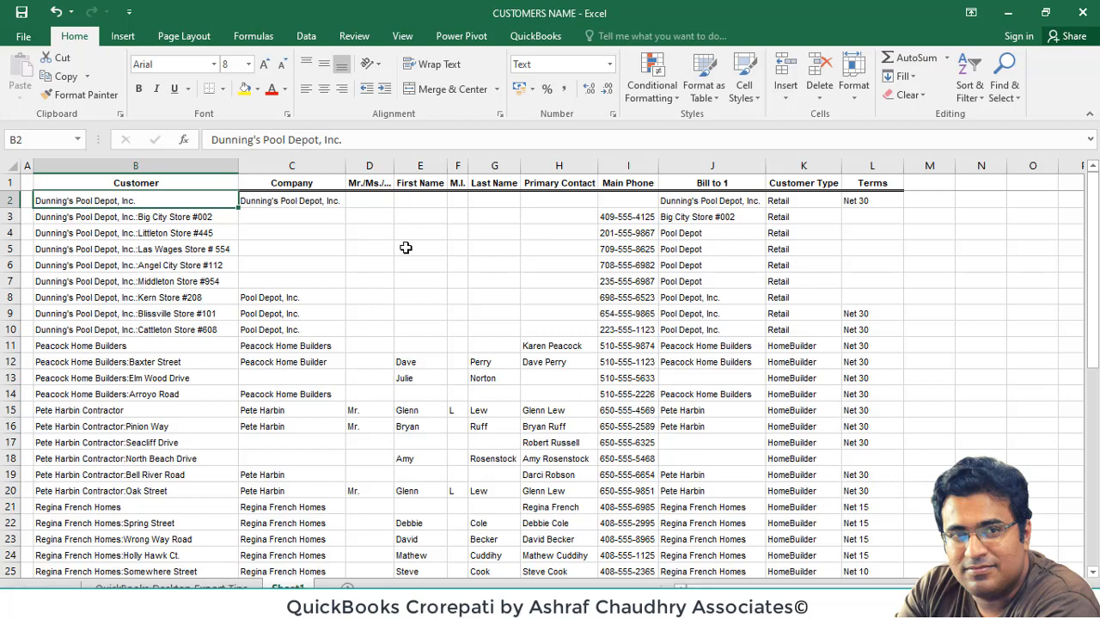
key("alt+Tab")
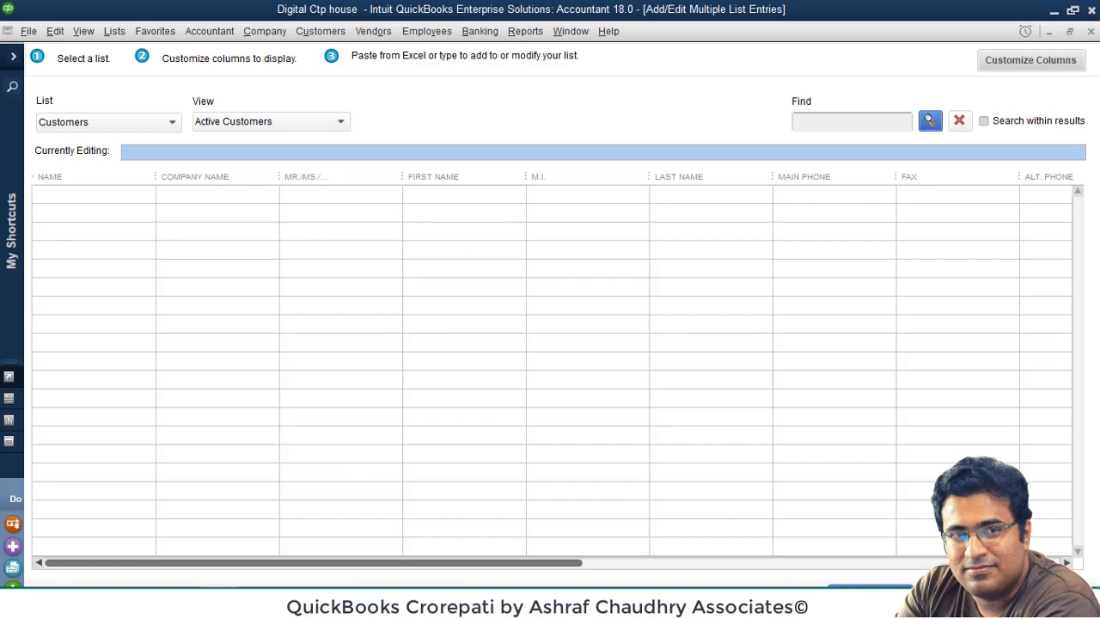
key("alt+Tab")
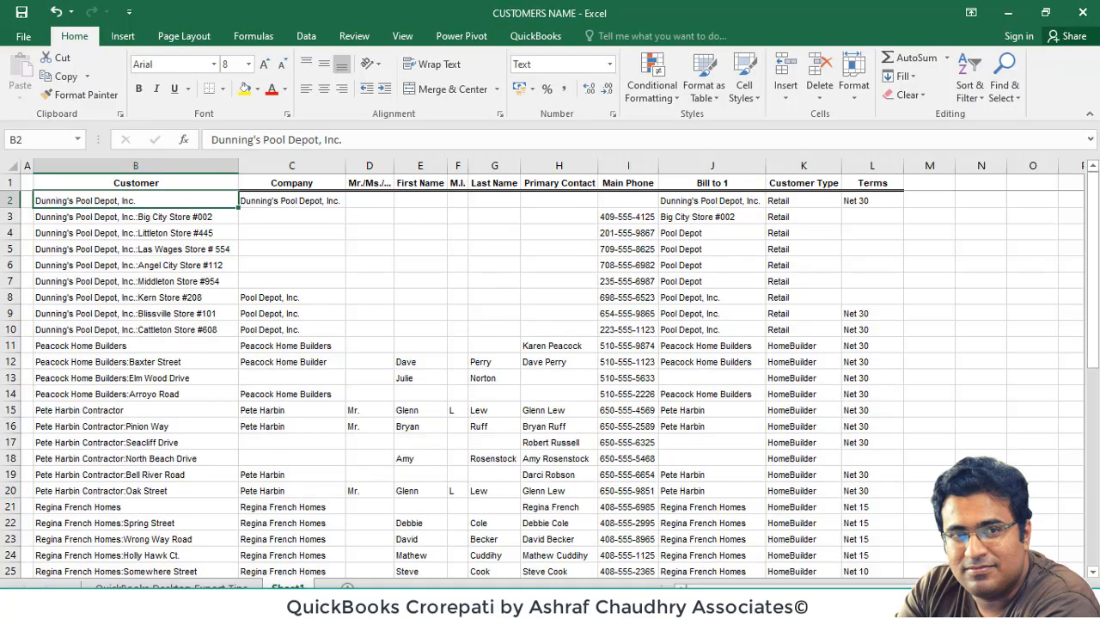
key("alt+Tab")
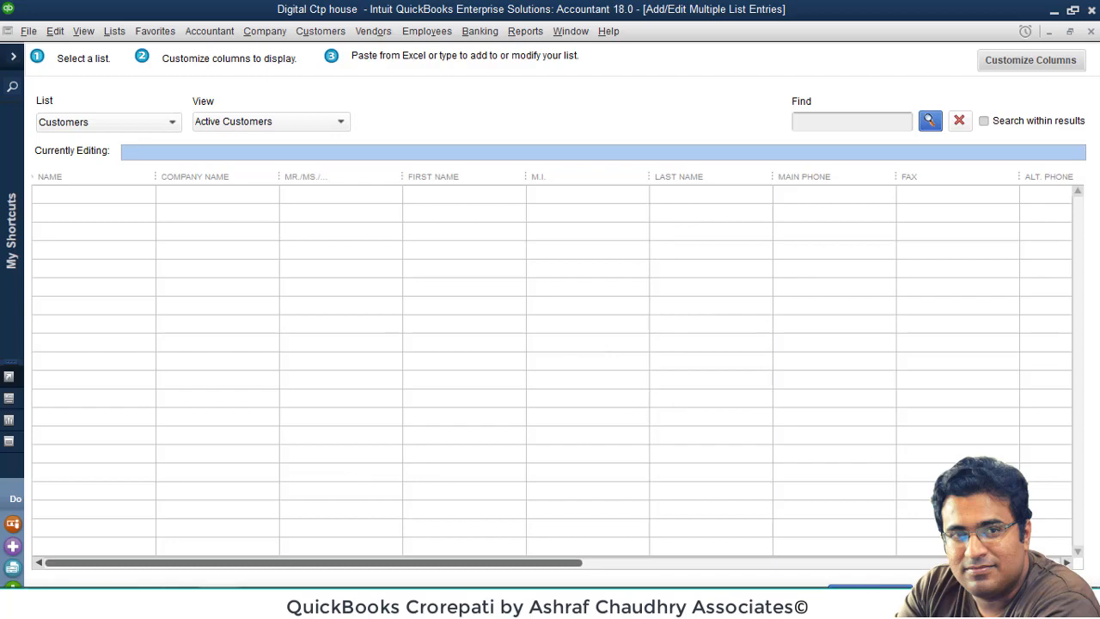
key("alt+Tab")
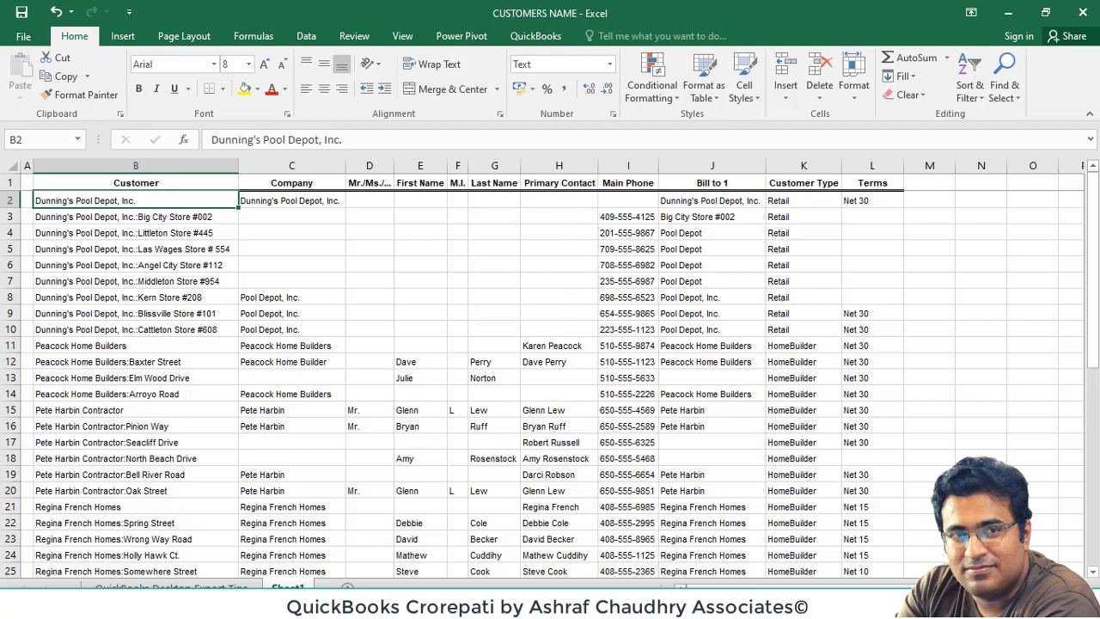
key("alt+Tab")
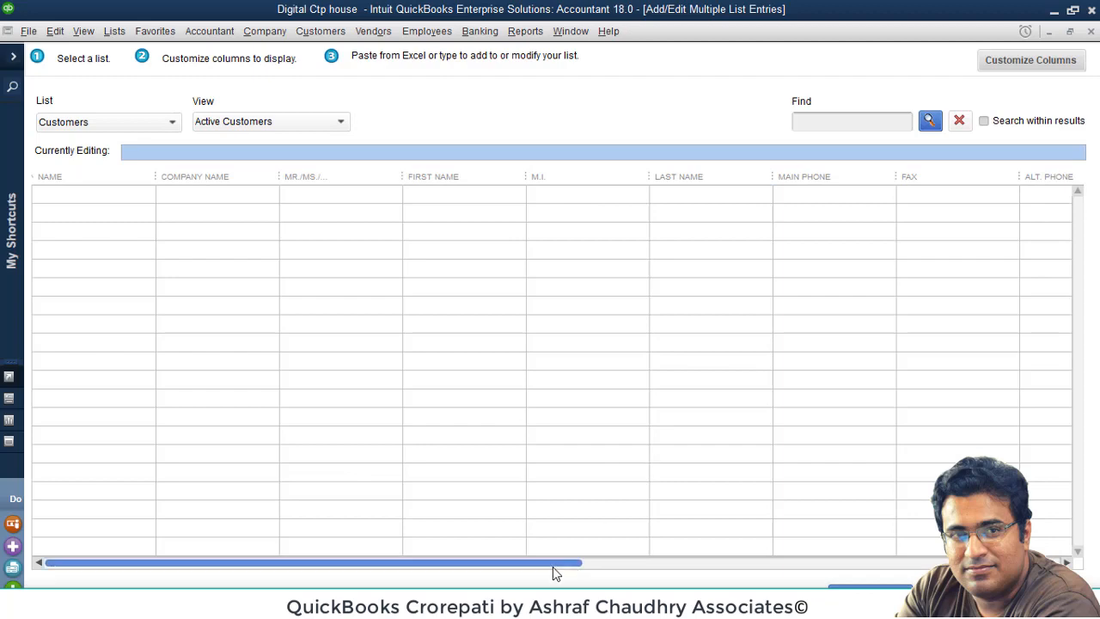
left_click_drag(553, 567, 464, 571)
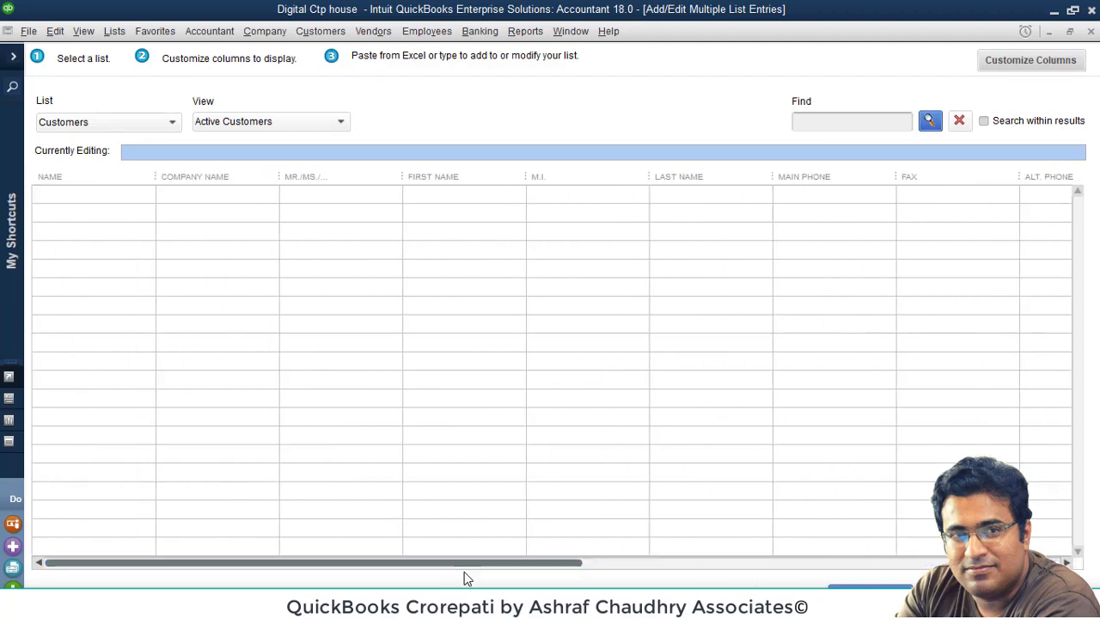
Step: Open the column customization for the customer list entries and look through the available columns down to Preferred Send Method
left_click(1032, 67)
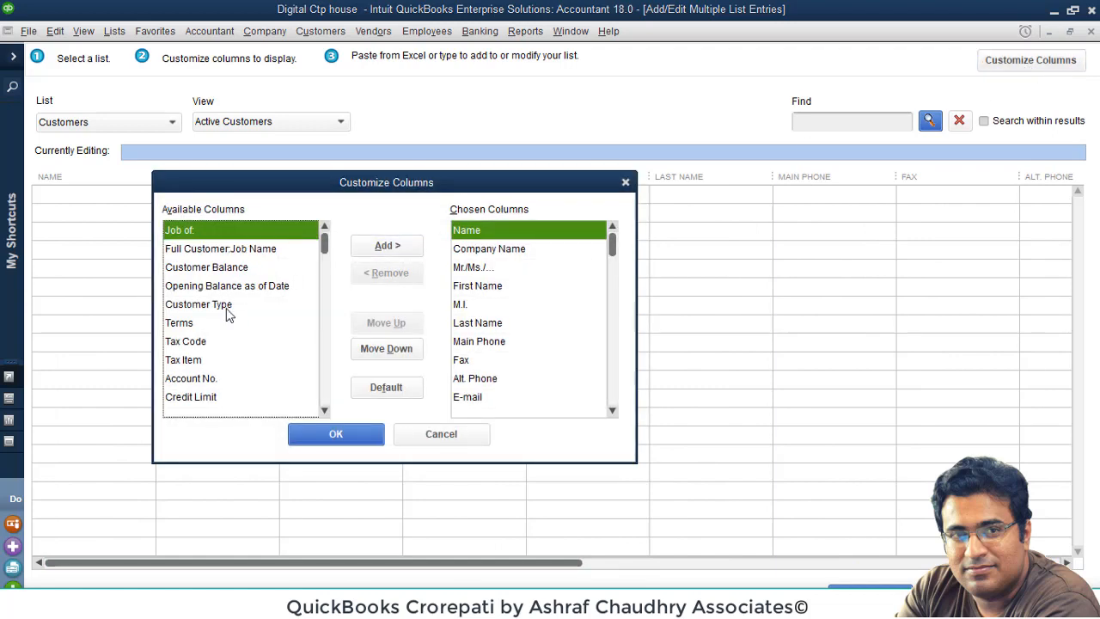
left_click(324, 412)
left_click(324, 412)
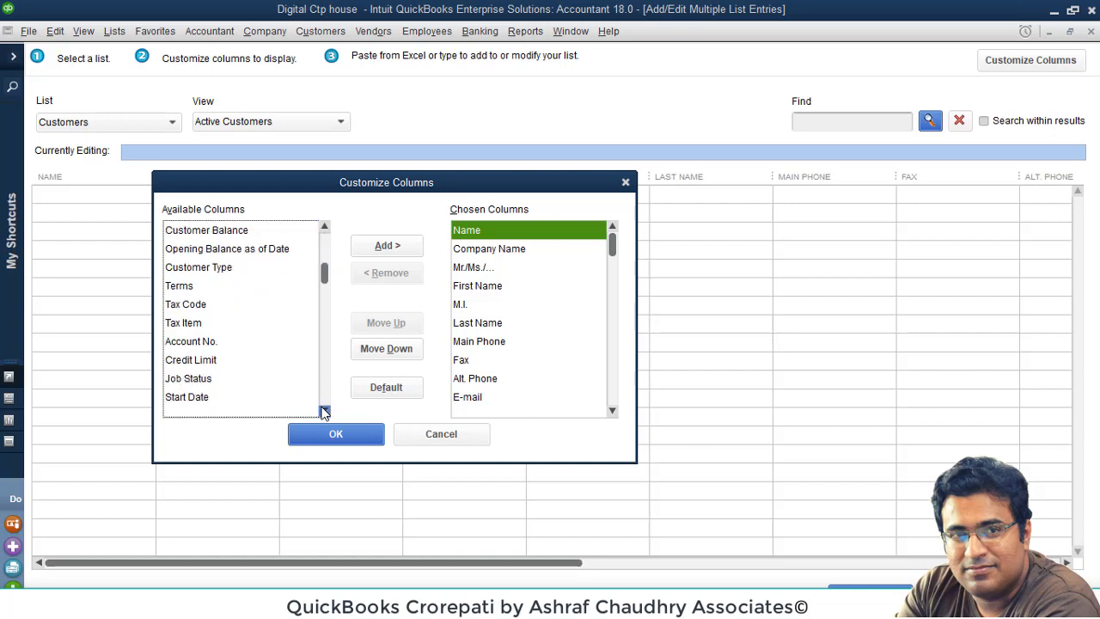
left_click(324, 411)
left_click(325, 412)
left_click(324, 412)
left_click(325, 412)
left_click(324, 411)
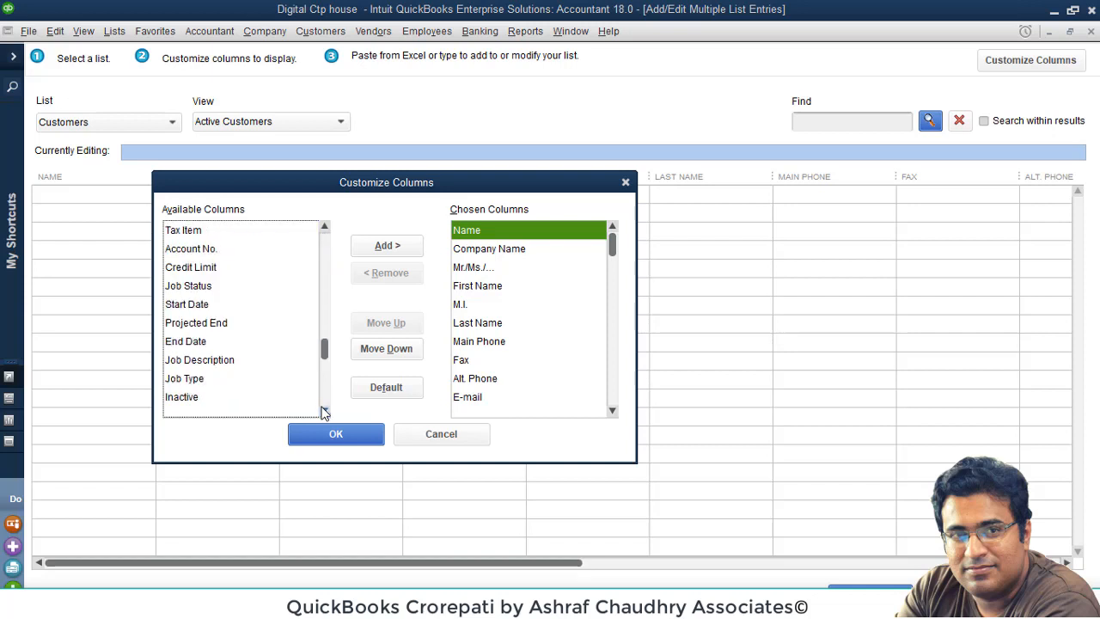
left_click(324, 412)
left_click(324, 412)
left_click(324, 411)
left_click(324, 411)
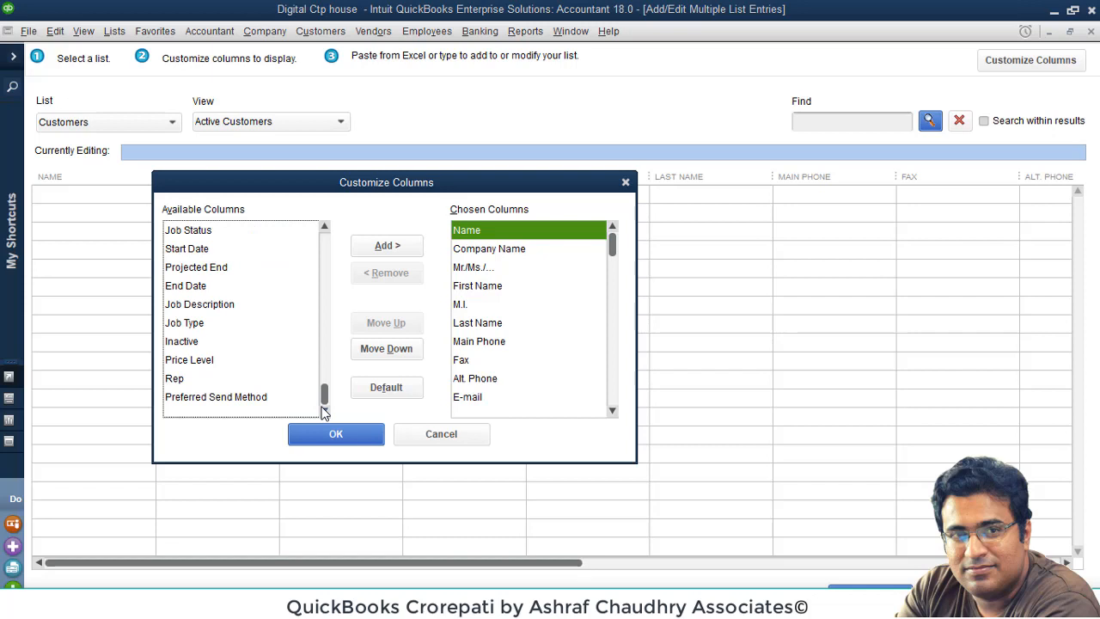
Step: Go through the available columns one by one from Preferred Send Method back up to Job of
left_click(206, 386)
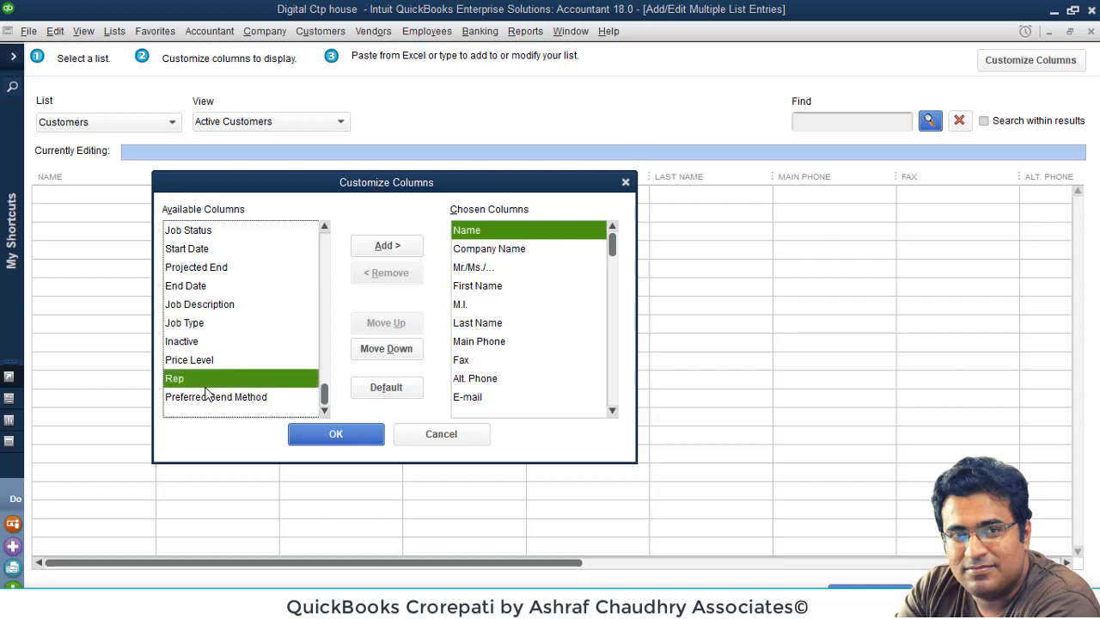
left_click(206, 391)
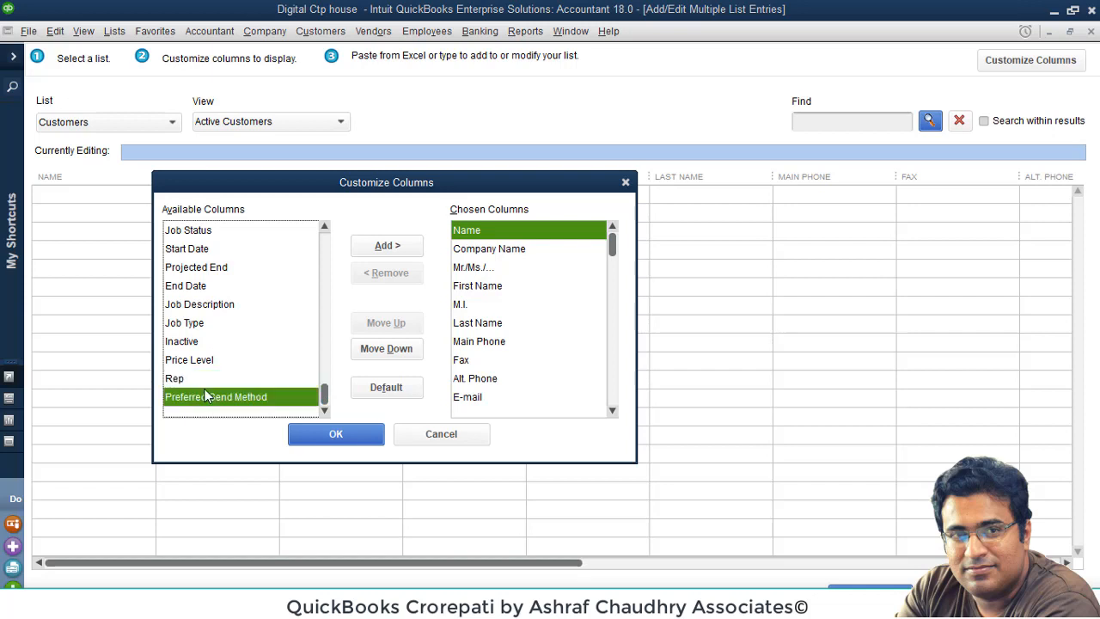
key("Up")
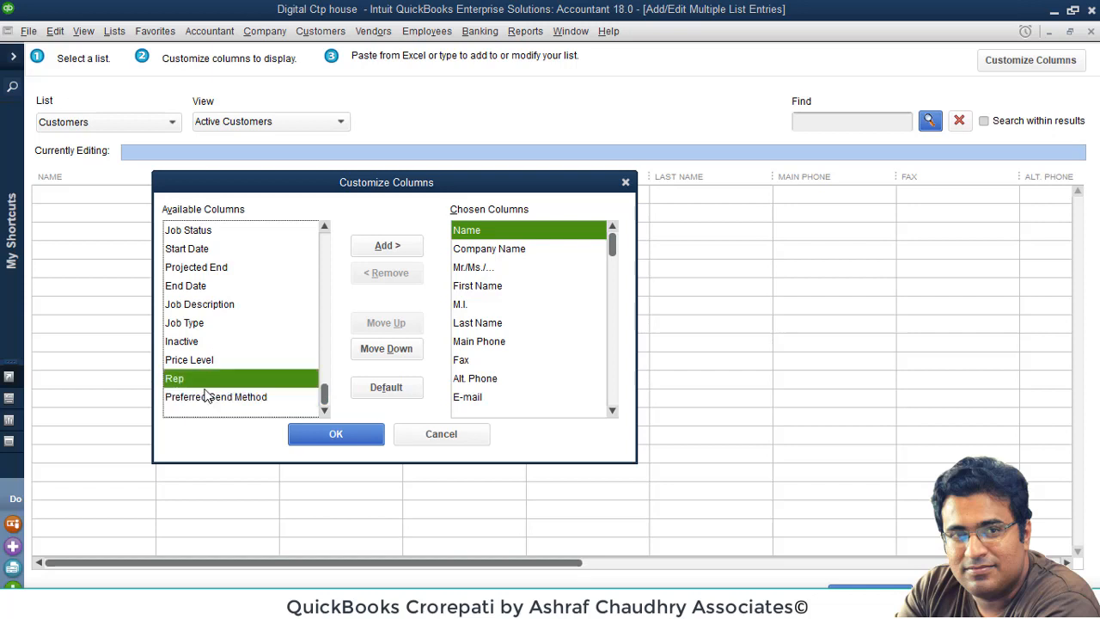
key("Up")
key("Up")
key("Up")
key("Up")
key("Up")
key("Up")
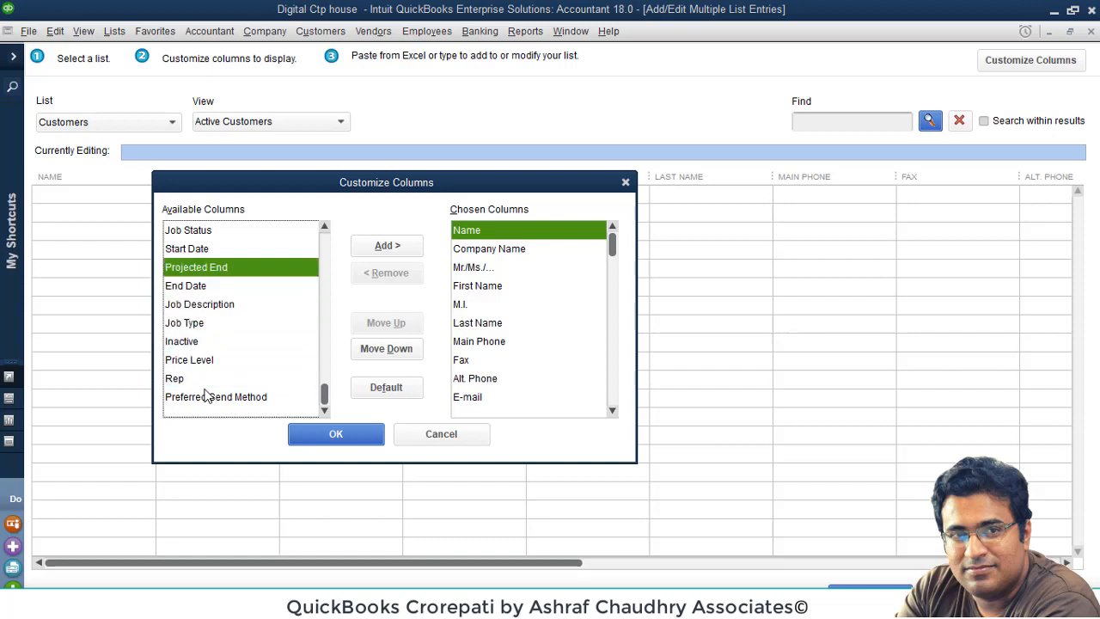
key("Up")
key("Up")
key("Up")
key("Up")
key("Up")
key("Up")
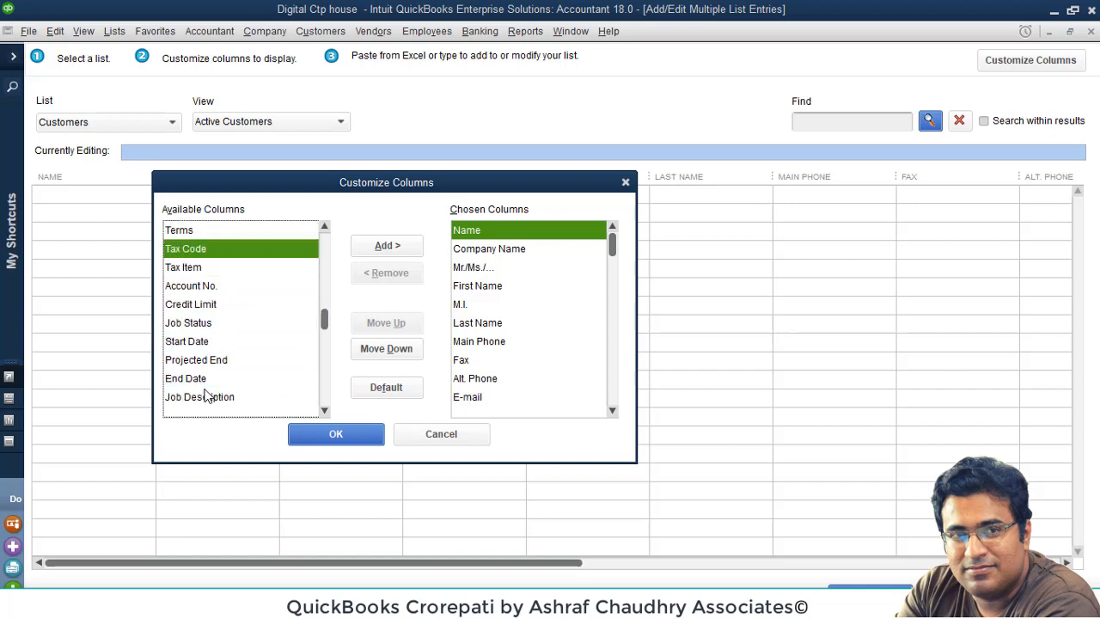
key("Up")
key("Up")
key("Up")
key("Up")
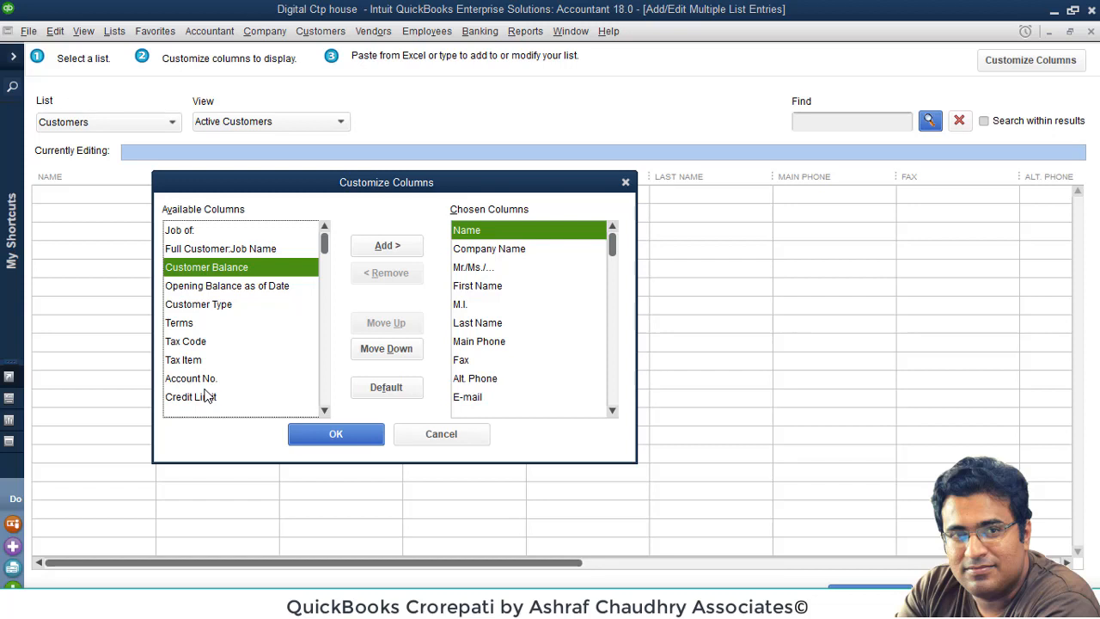
key("Up")
key("Up")
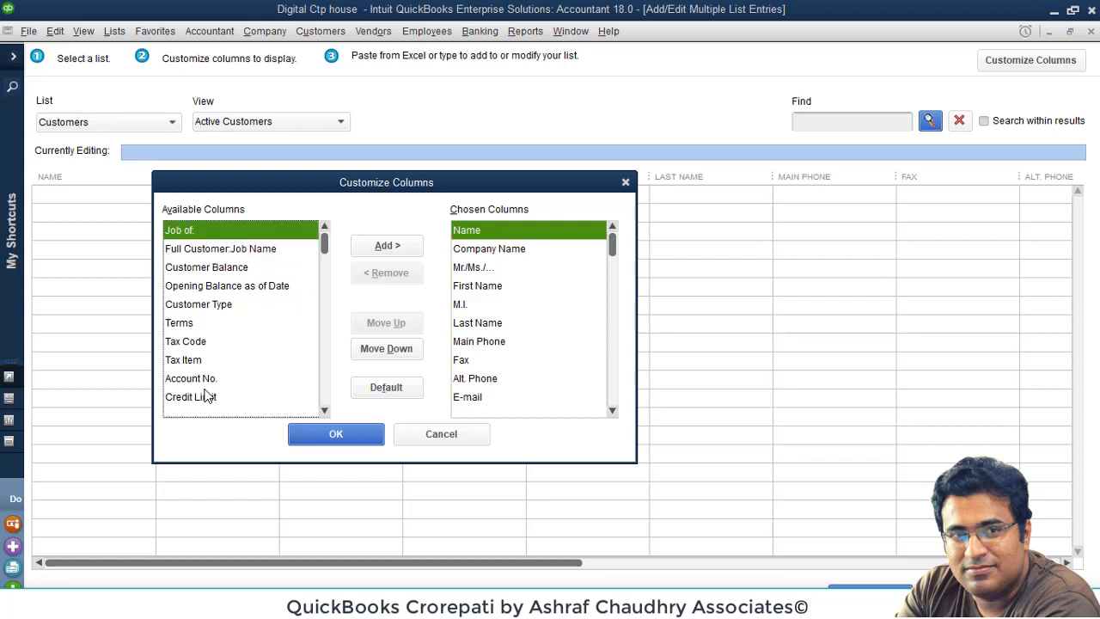
Step: Check each available column from Full Customer:Job Name down through Terms, Credit Limit and Job Type to Preferred Send Method
key("Down")
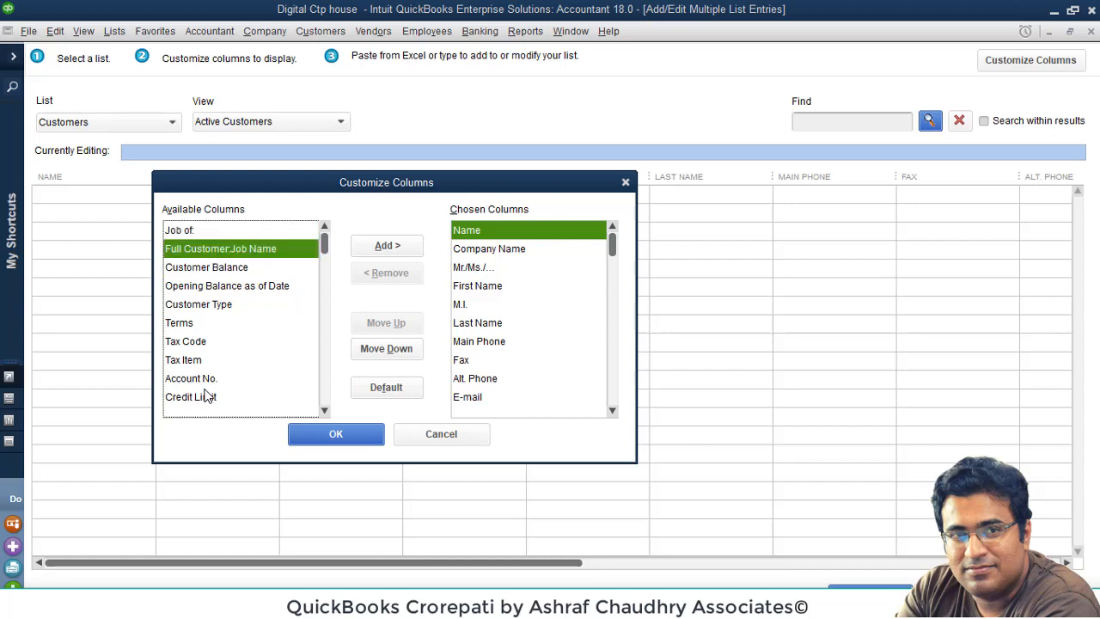
key("Down")
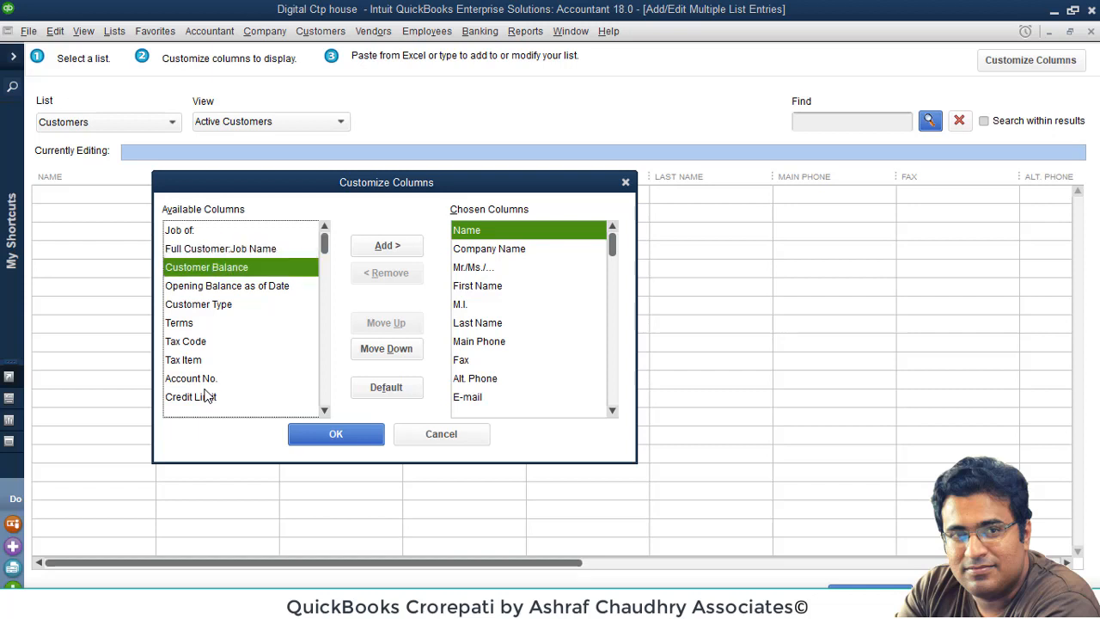
key("Down")
key("Down")
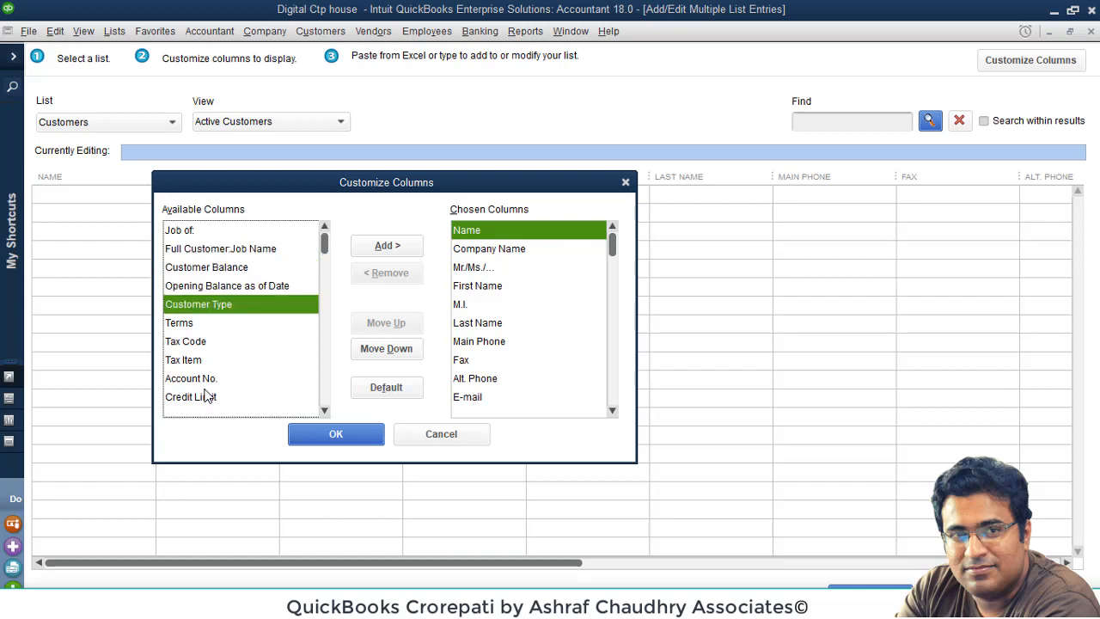
key("Down")
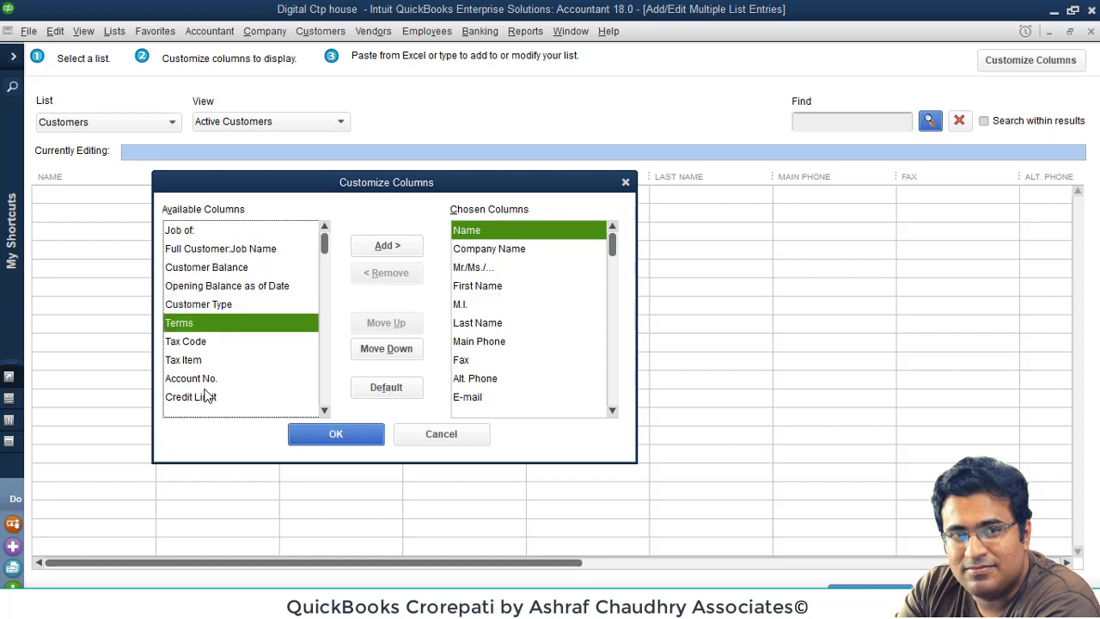
key("Down")
key("Down")
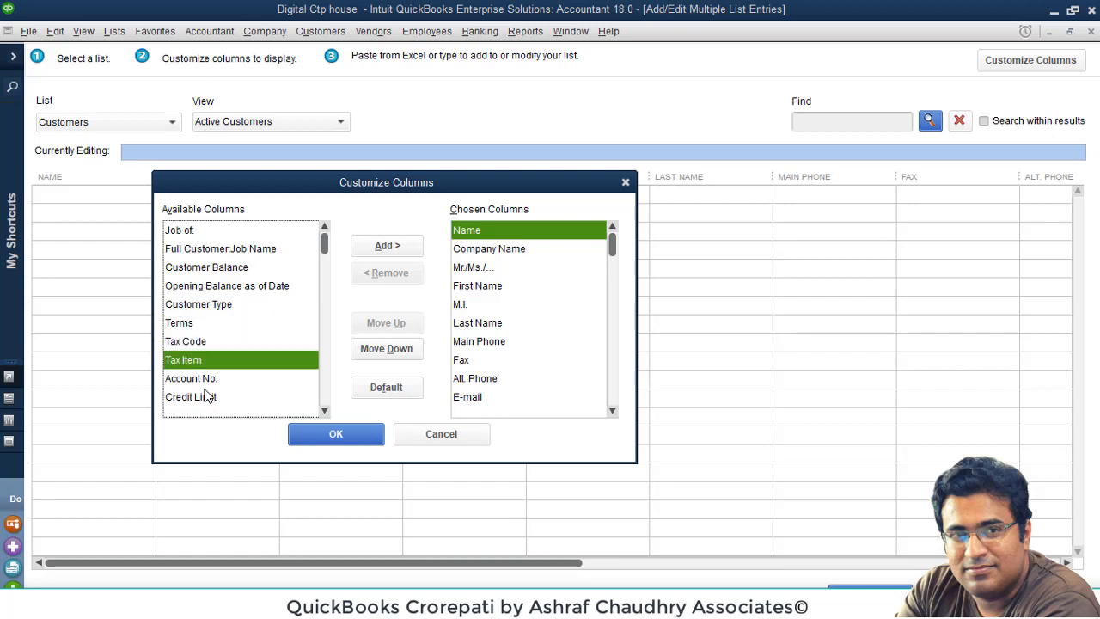
key("Down")
key("Down")
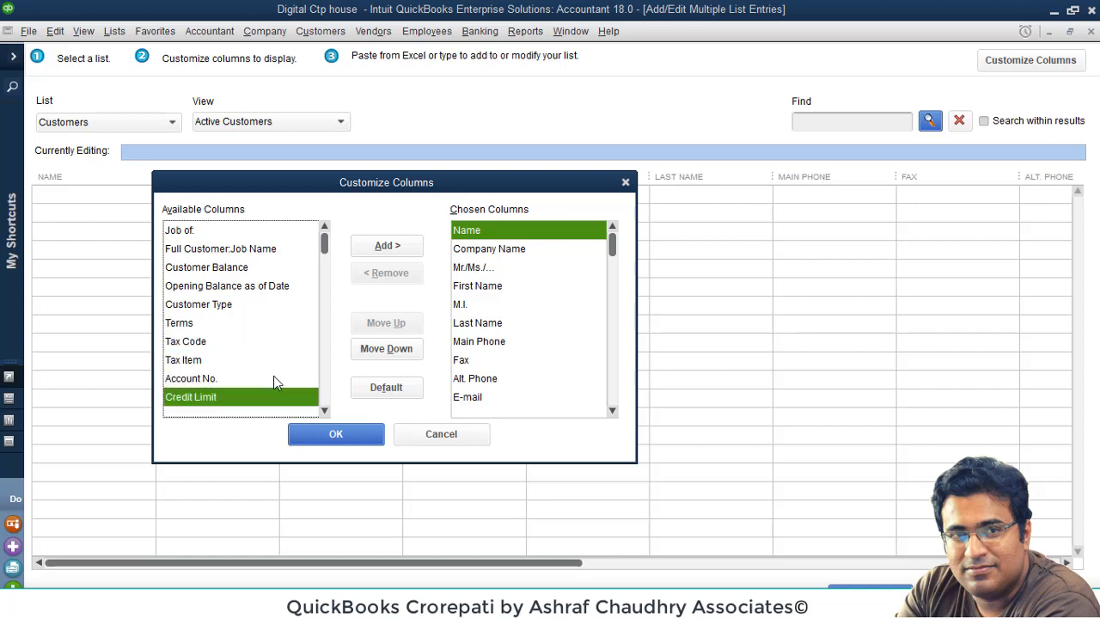
key("Down")
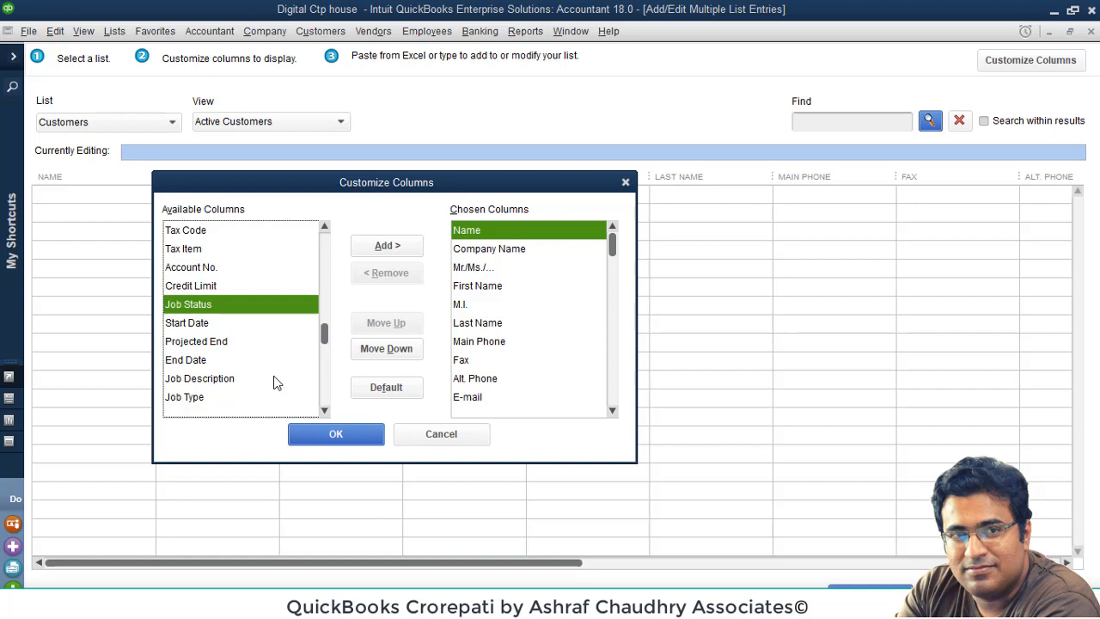
key("Down")
key("Down")
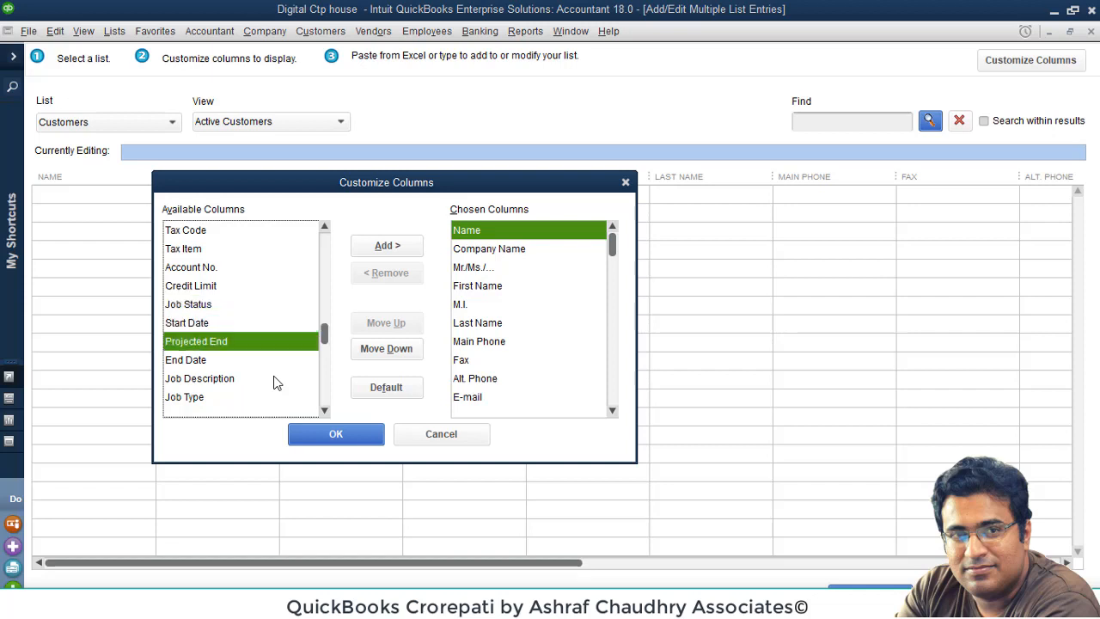
key("Down")
key("Down")
key("Down")
key("Down")
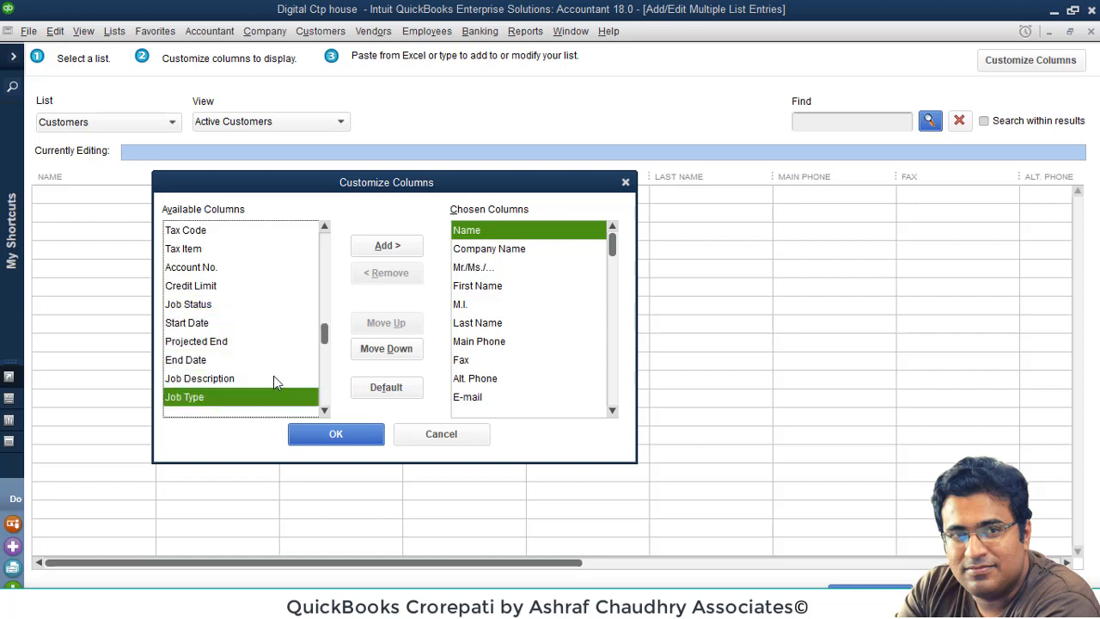
key("Down")
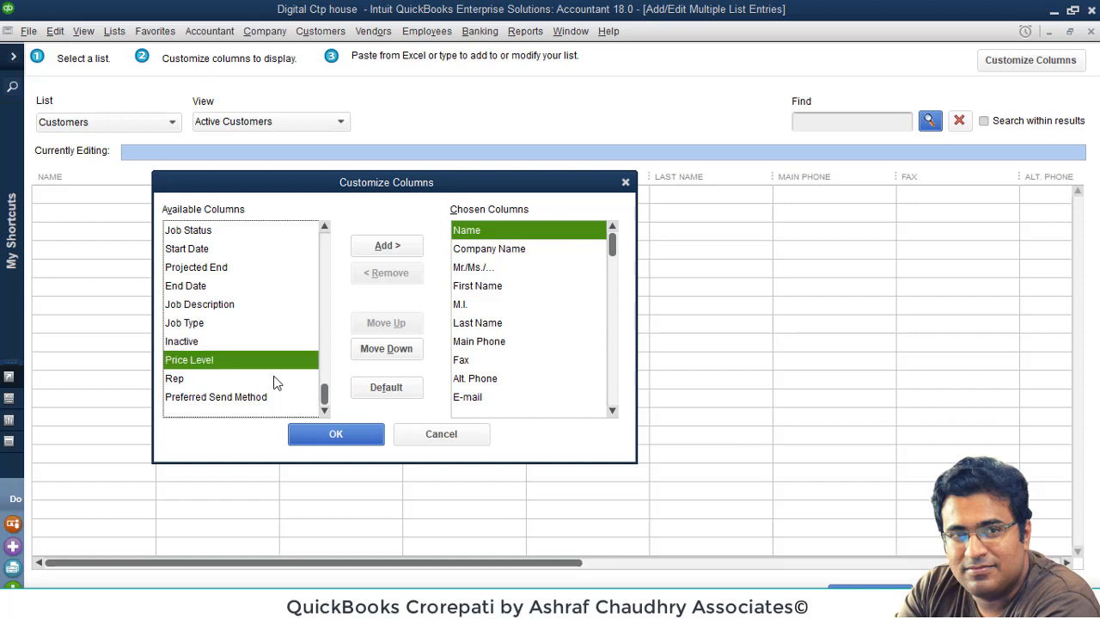
key("Down")
key("Down")
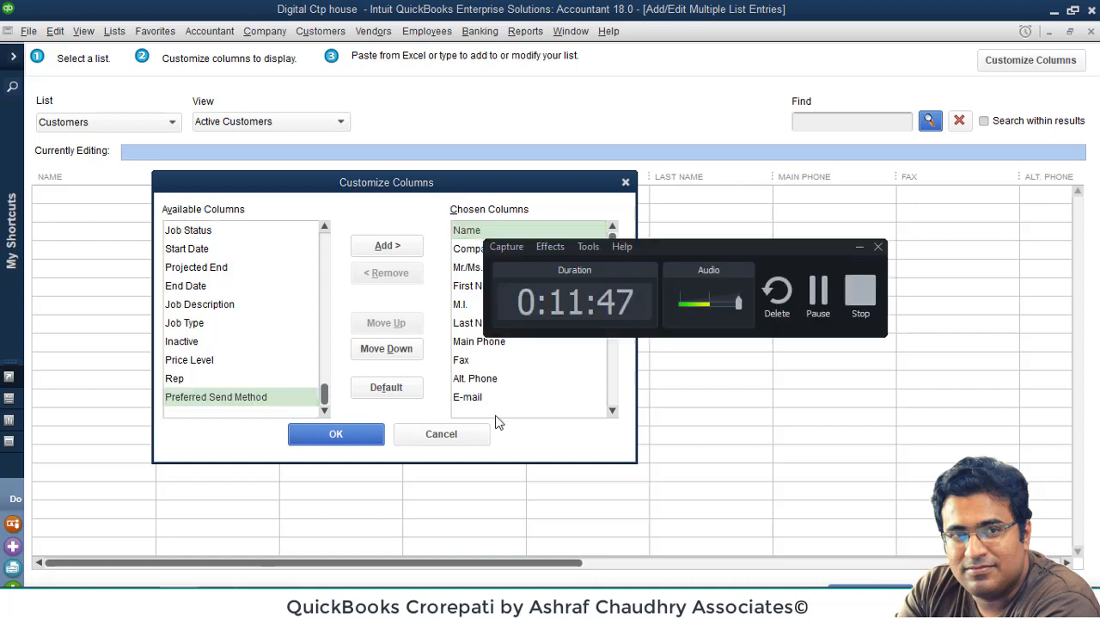
left_click(816, 290)
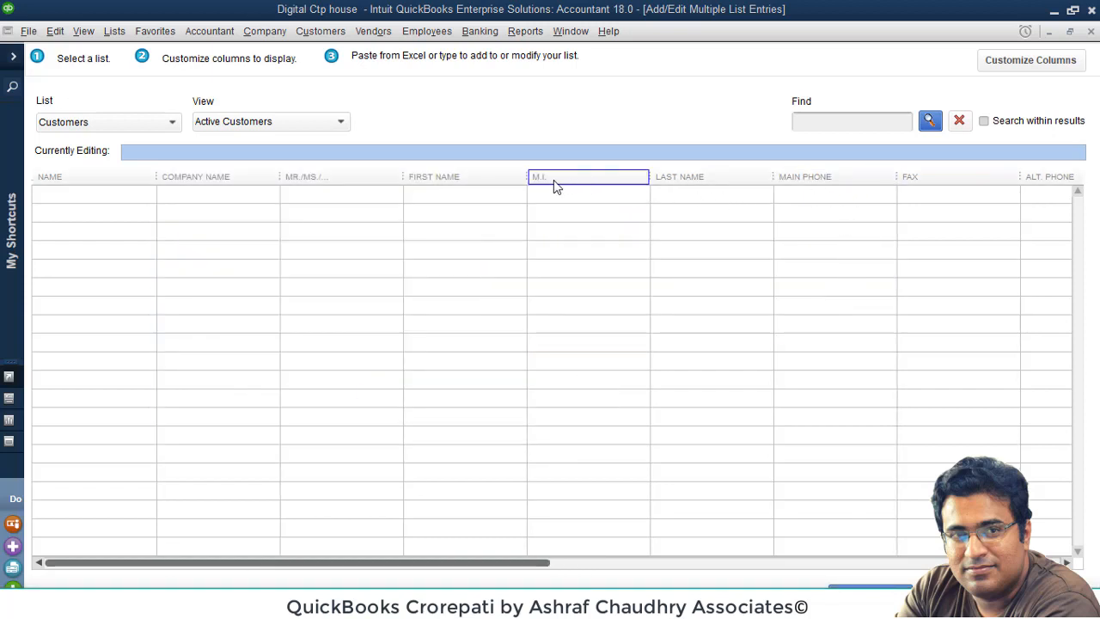
Step: Reopen the column customization, try removing Rep from the chosen columns, and close it without applying
left_click(995, 67)
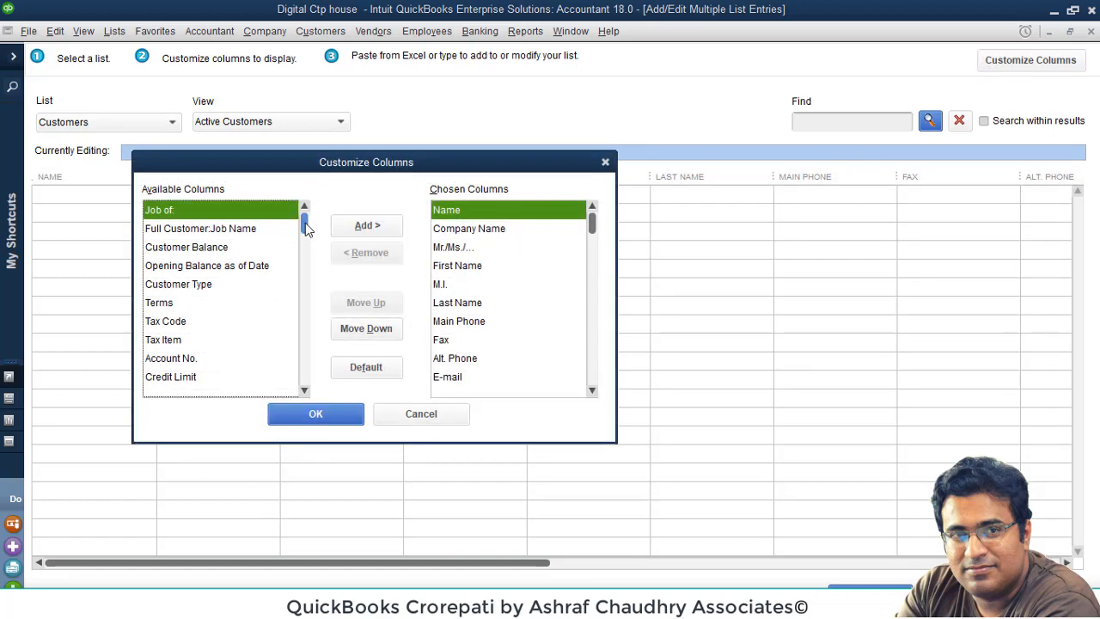
left_click_drag(304, 222, 306, 379)
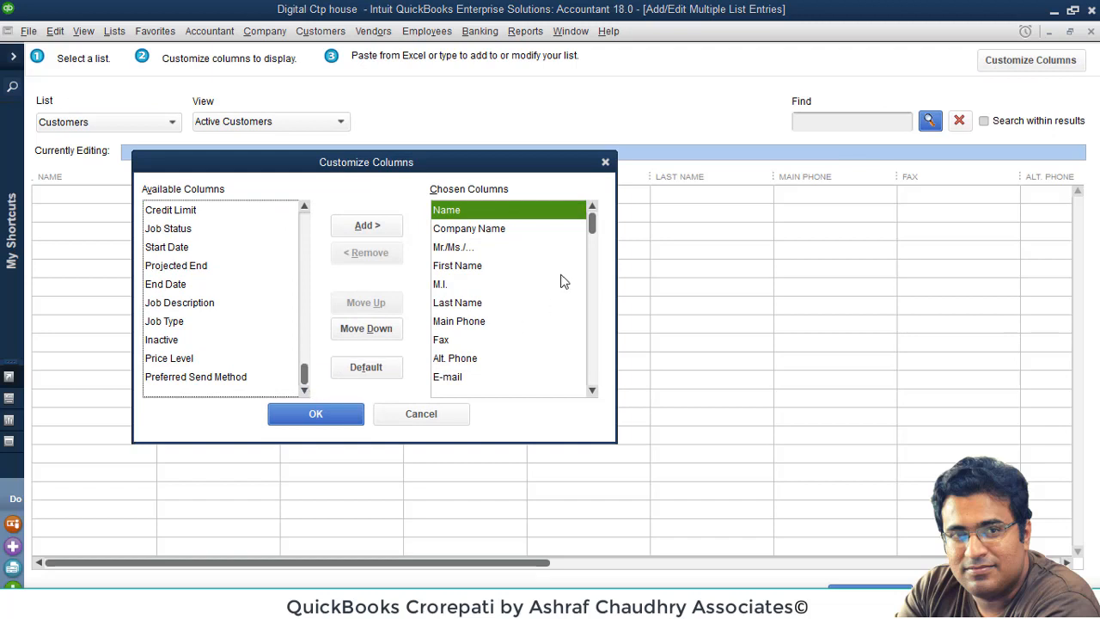
left_click_drag(592, 222, 599, 388)
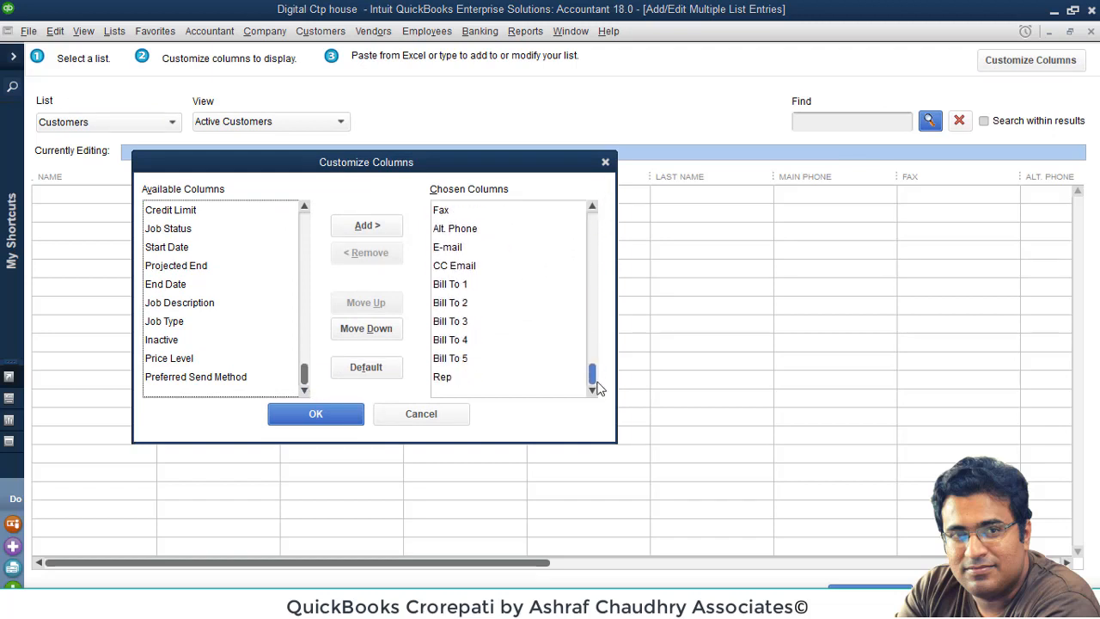
left_click(470, 375)
left_click(369, 253)
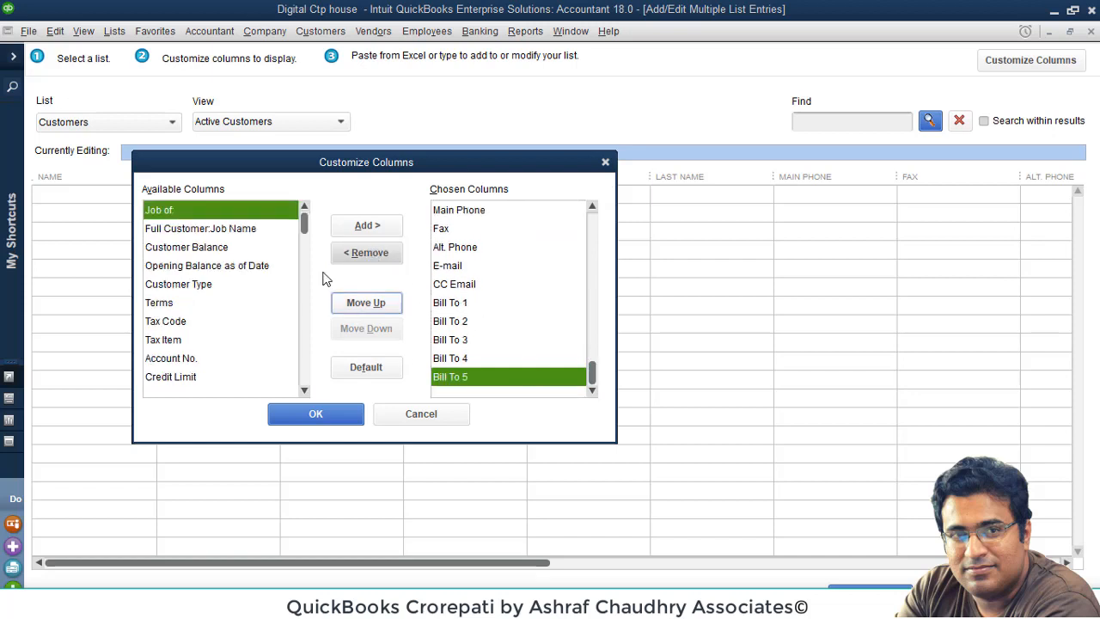
left_click_drag(301, 225, 303, 374)
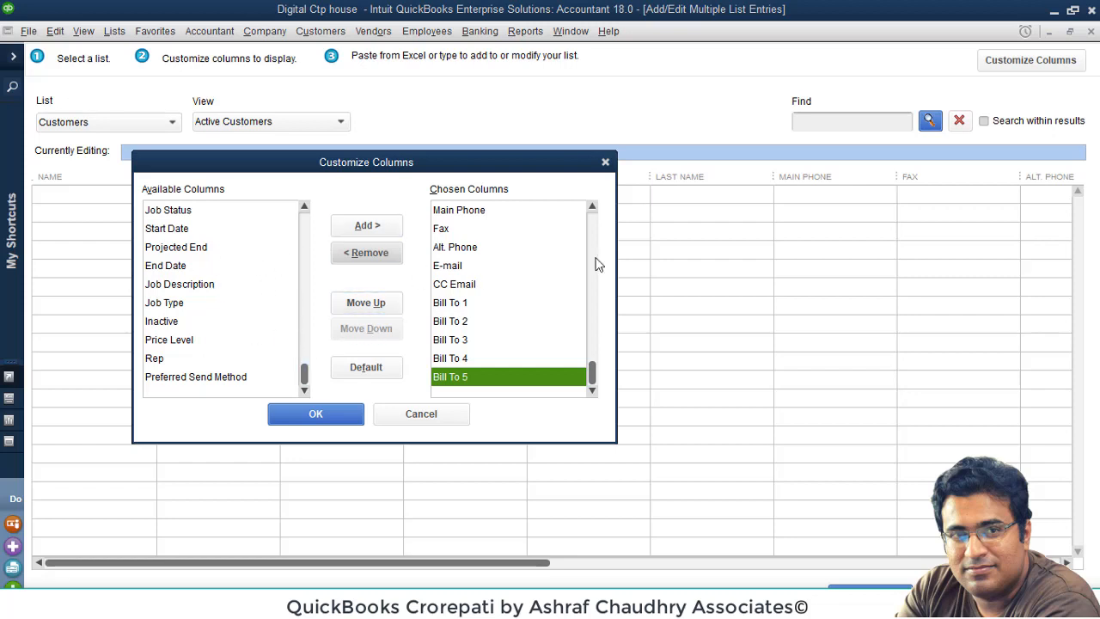
left_click(605, 163)
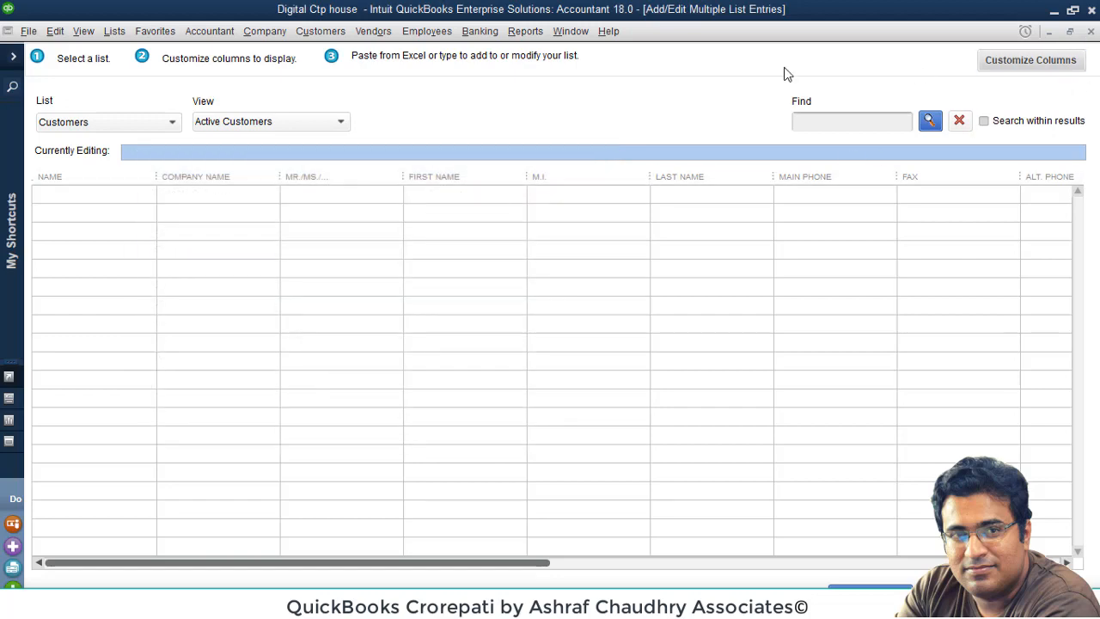
Step: Leave the multiple list entries and open the custom field setup from a new customer's additional information
left_click(1091, 32)
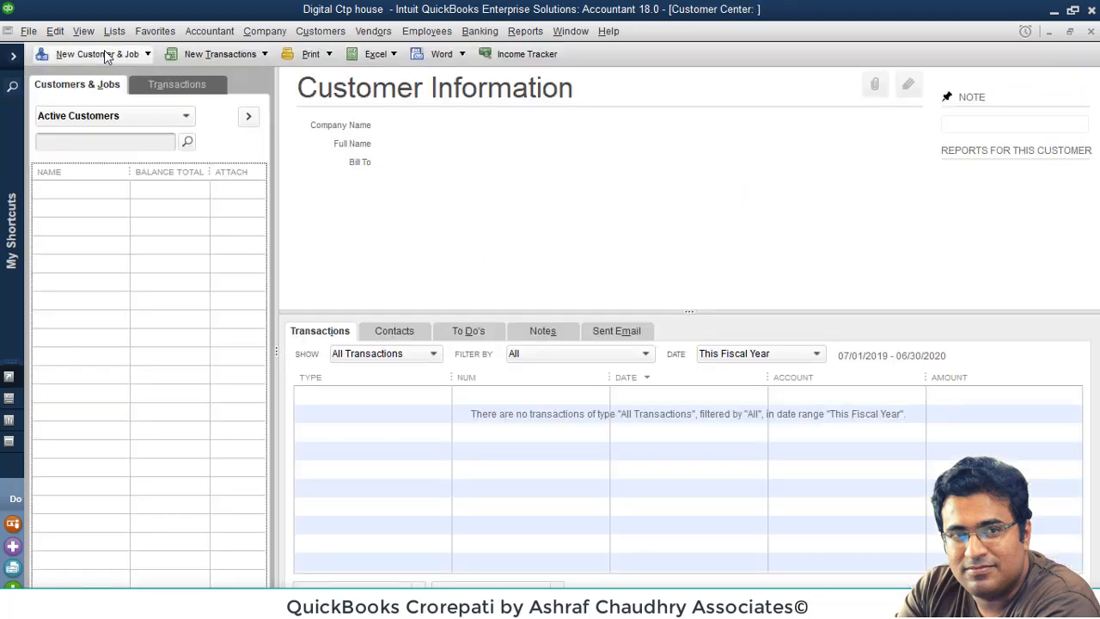
left_click(106, 56)
left_click(105, 75)
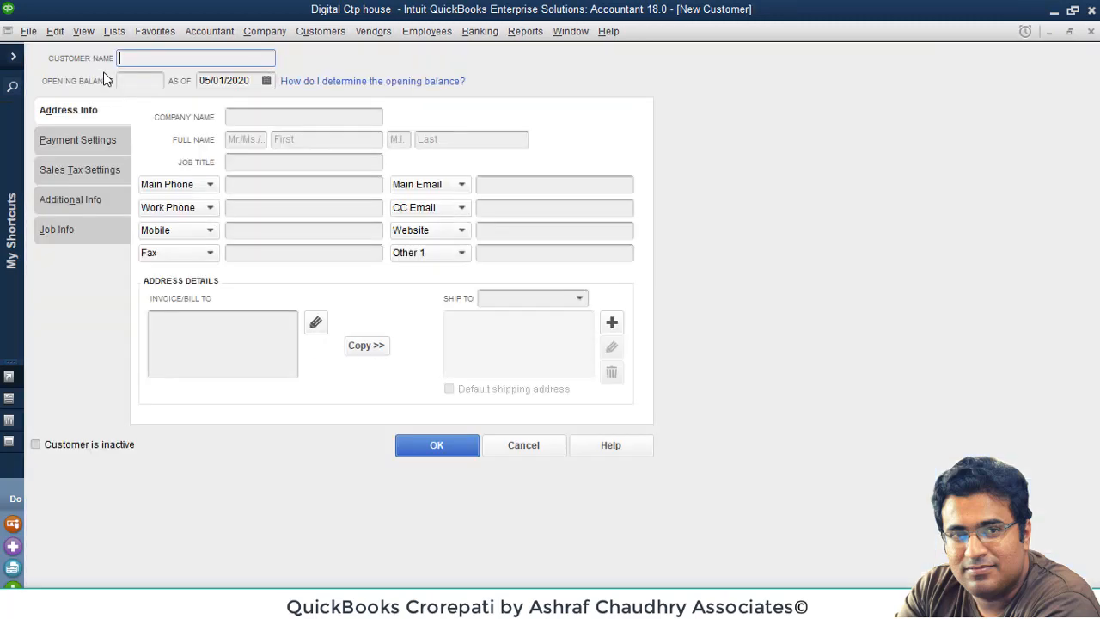
left_click(79, 198)
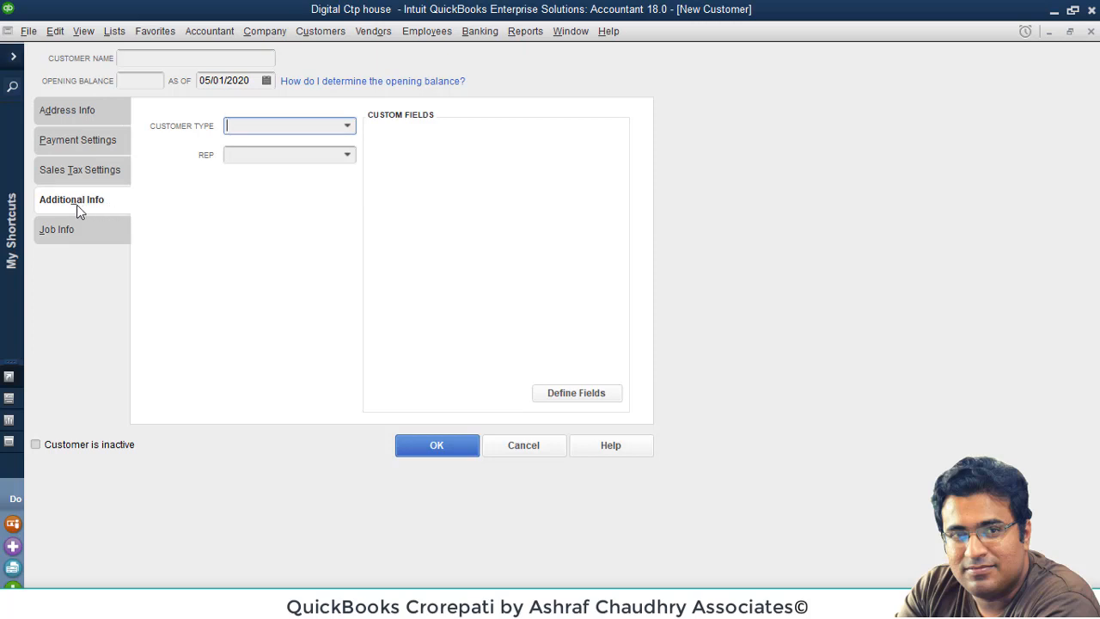
left_click(563, 398)
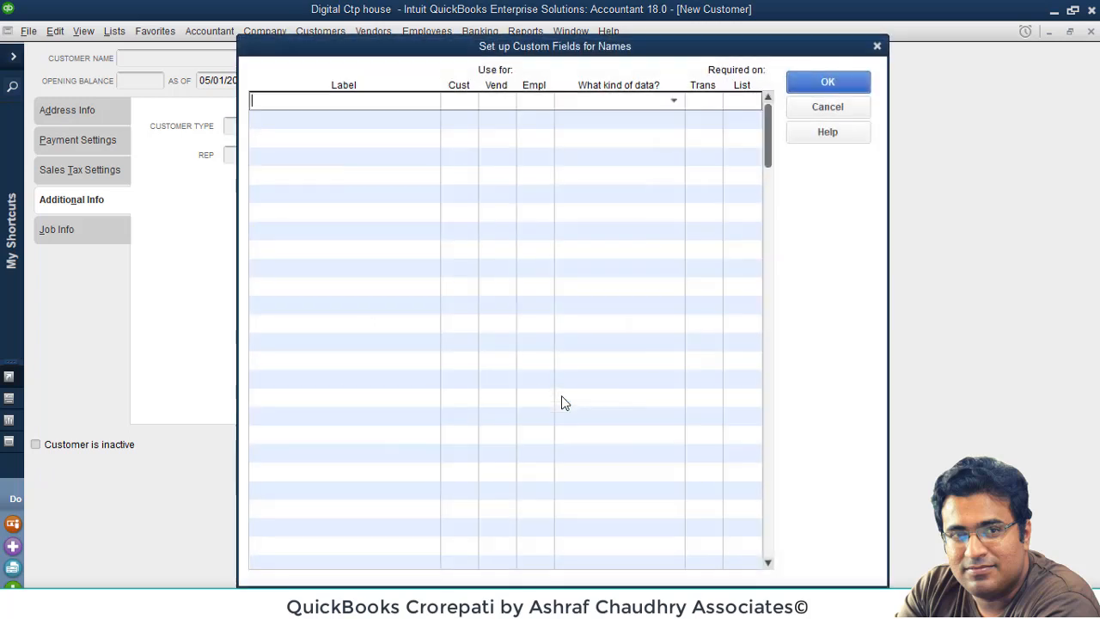
Step: Define a custom text field labelled Primary Contact for customers and close the new customer form
type("Primary Contact")
left_click(459, 100)
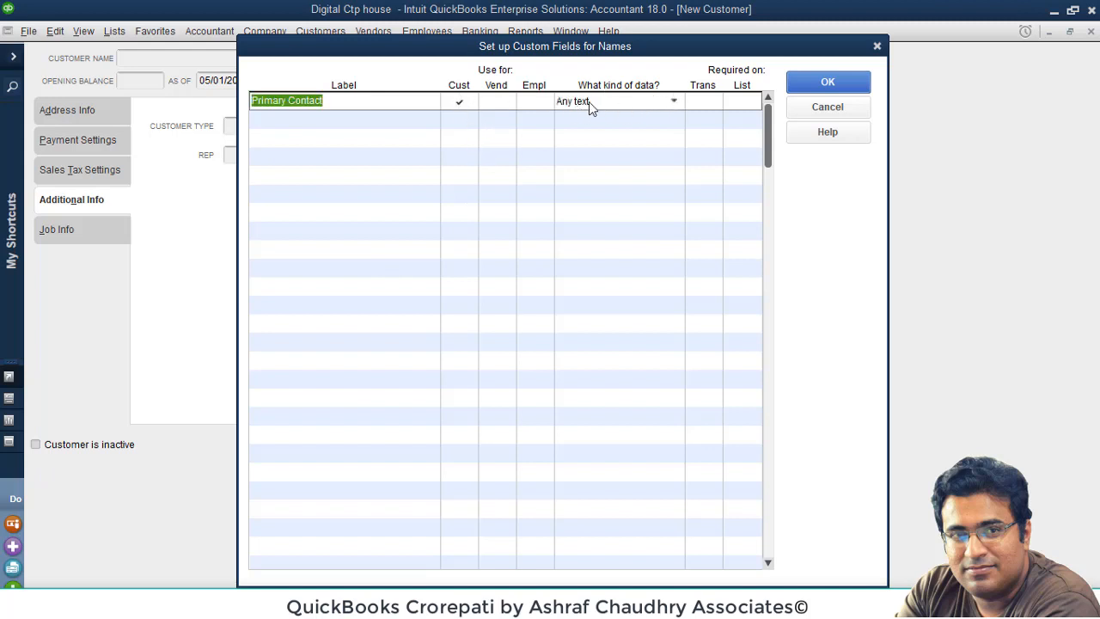
left_click(712, 101)
left_click(820, 82)
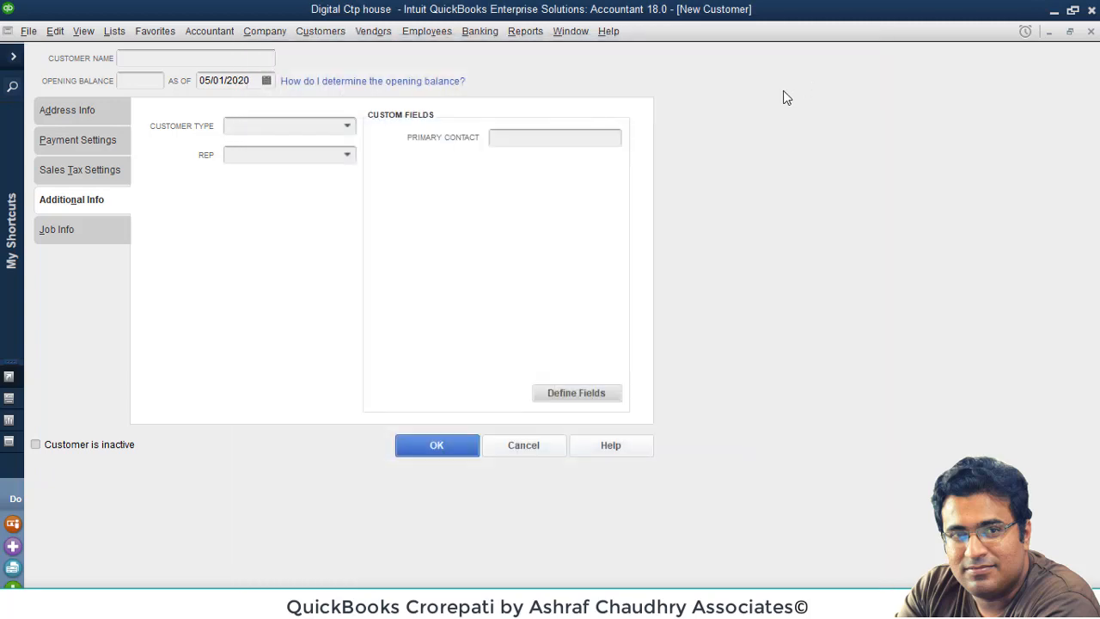
left_click(451, 448)
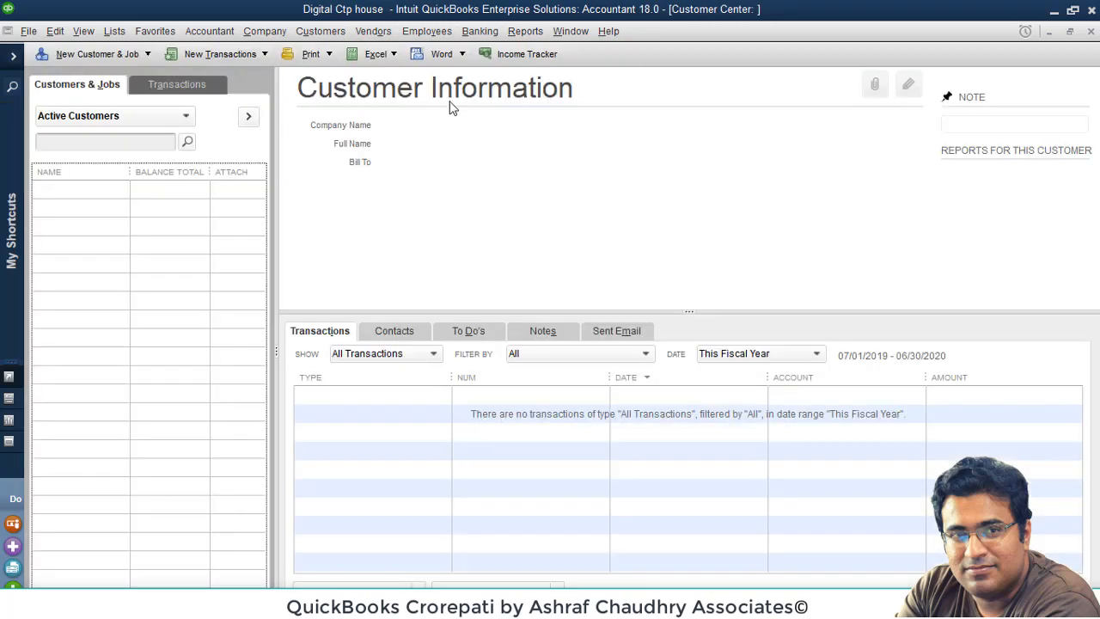
Step: Open the customers' multiple list entries for pasting from Excel and select Primary Contact among the chosen columns in the column customization
left_click(384, 62)
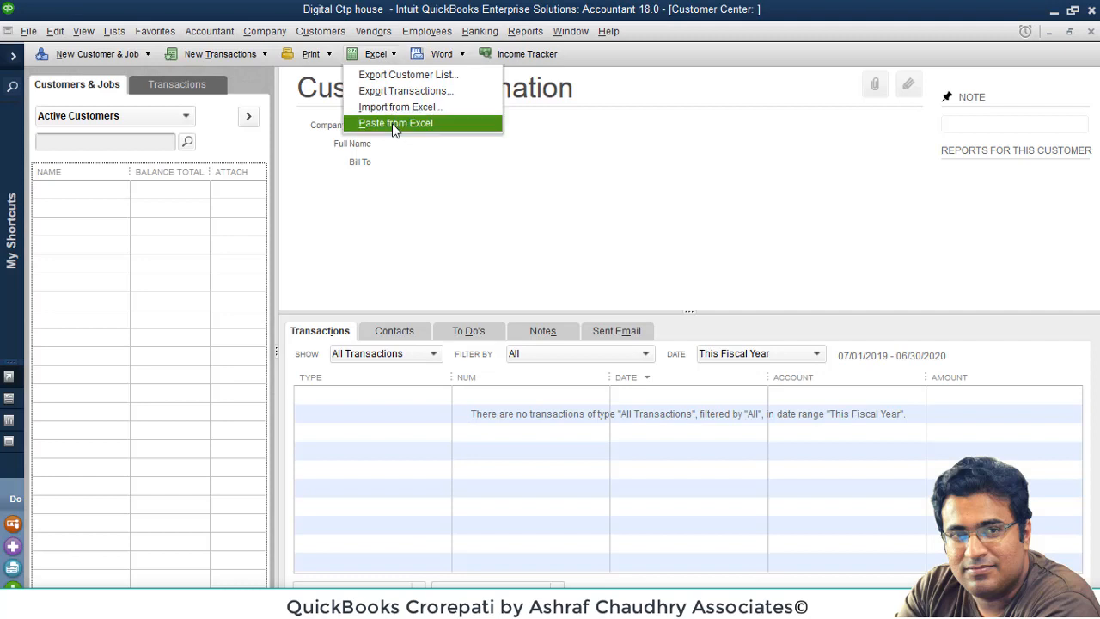
left_click(471, 180)
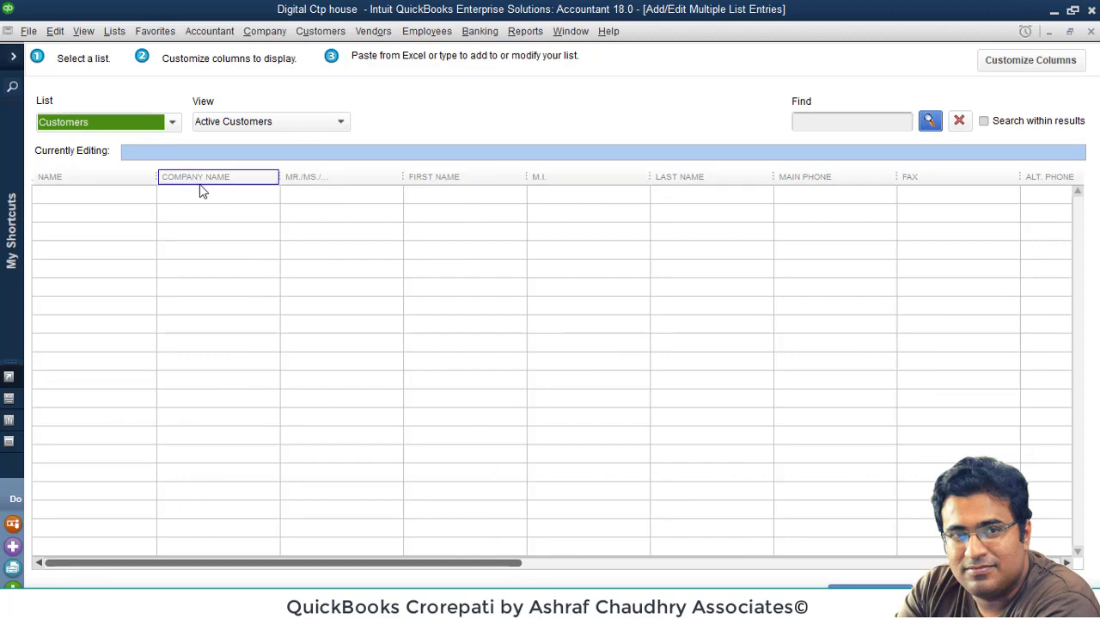
left_click(997, 64)
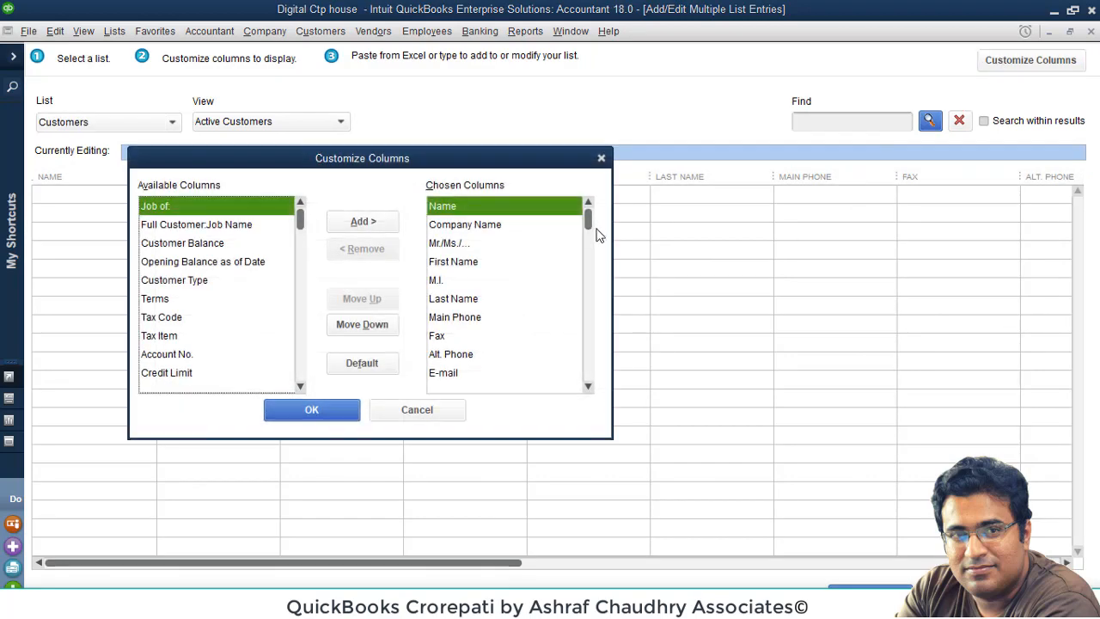
left_click_drag(588, 217, 590, 378)
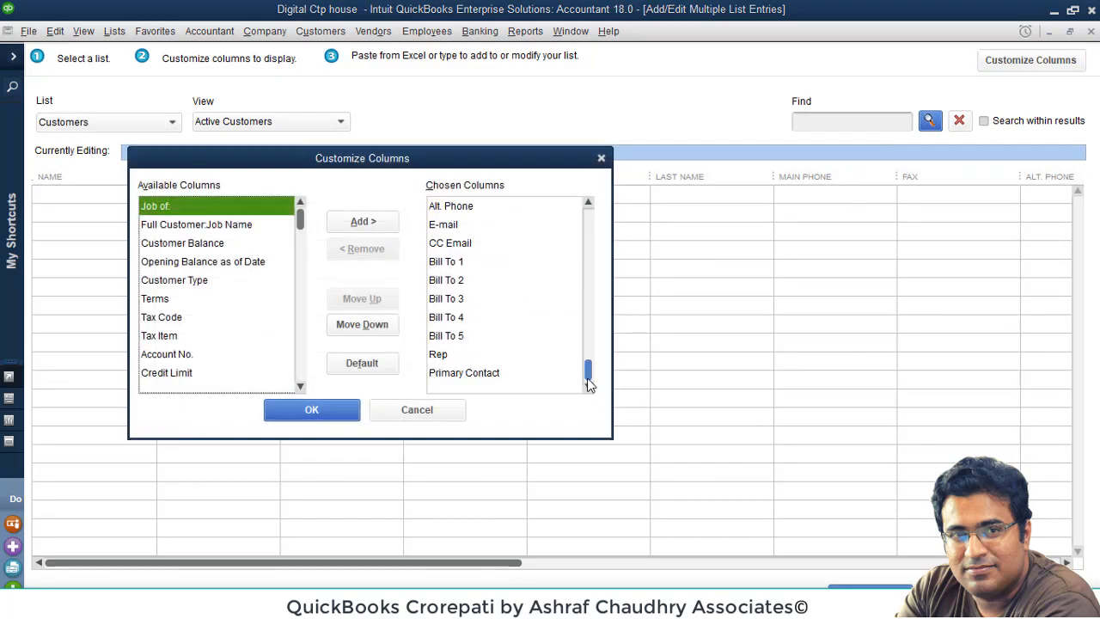
left_click(509, 375)
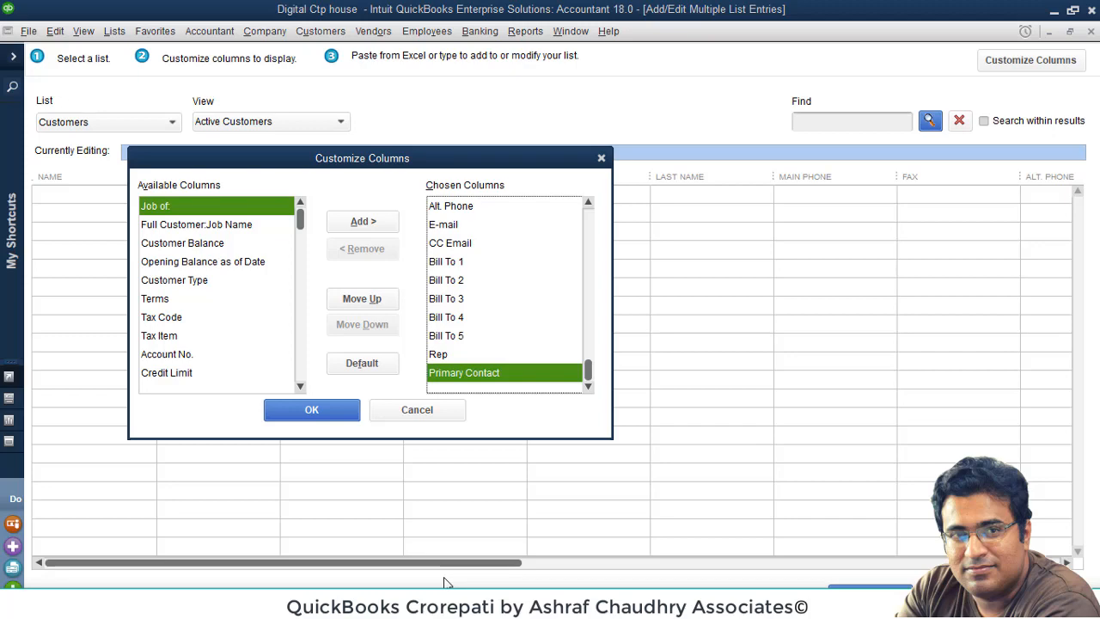
Step: Switch to the CUSTOMERS NAME workbook in Excel and check the header order from Customer through Primary Contact
key("alt+Tab")
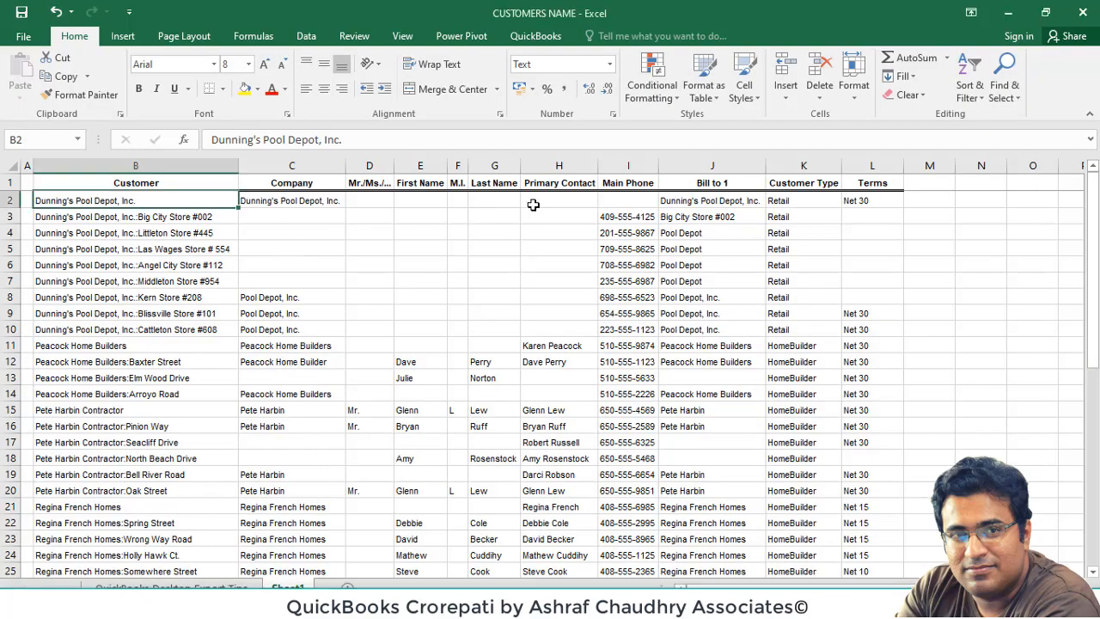
left_click(127, 182)
left_click(286, 182)
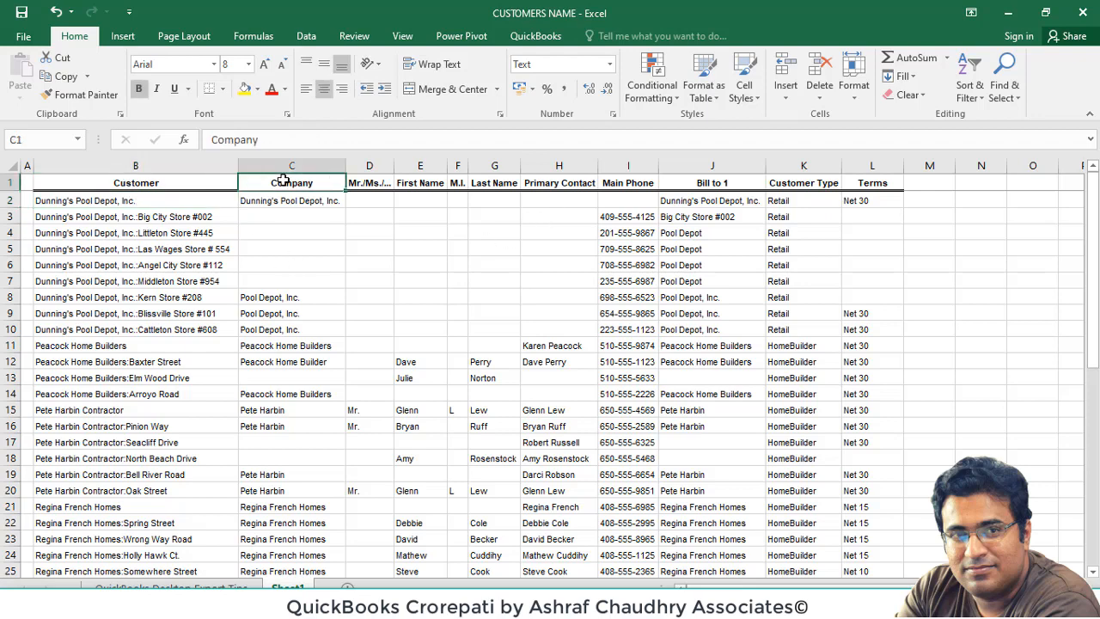
left_click(366, 180)
left_click(420, 181)
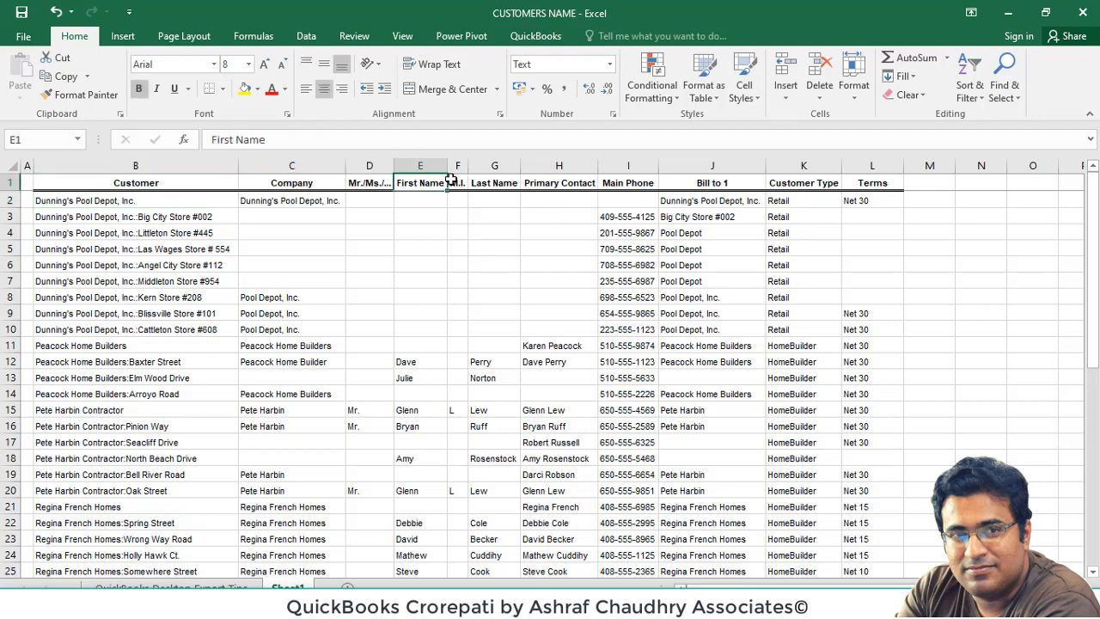
left_click(453, 181)
left_click(490, 180)
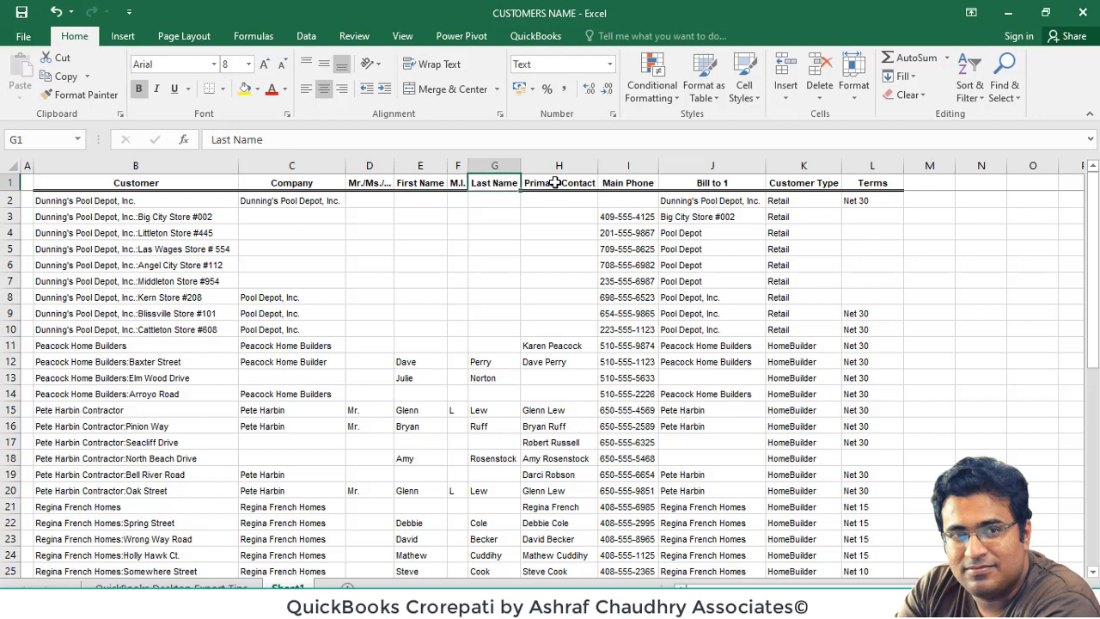
left_click(555, 182)
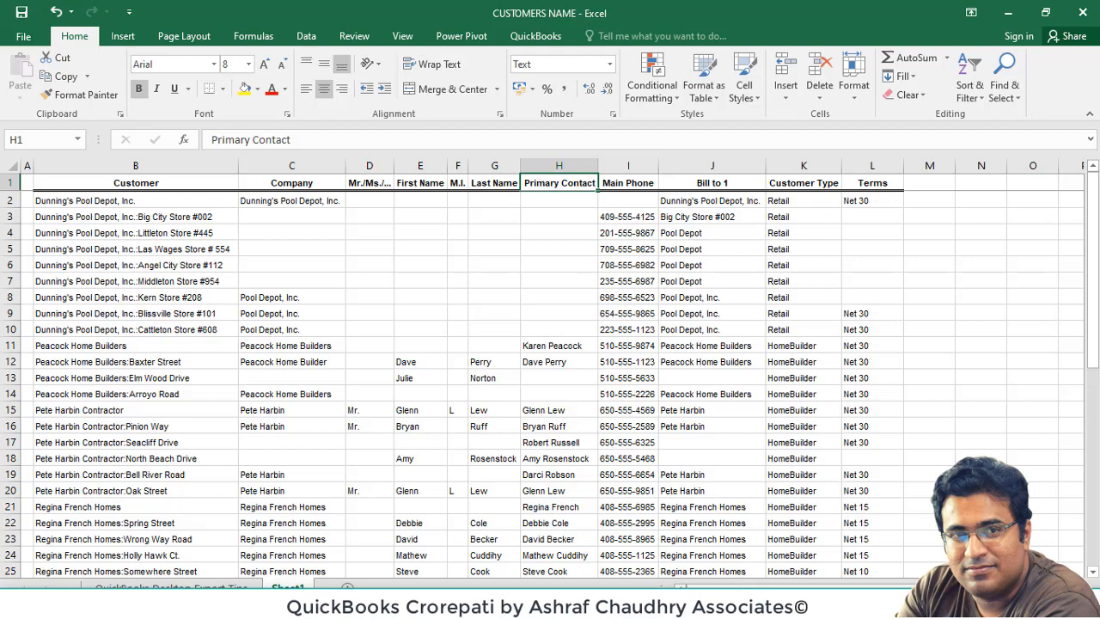
Step: Back in QuickBooks, reorder the chosen columns so Primary Contact sits between Last Name and Main Phone, and apply the change
left_click(218, 602)
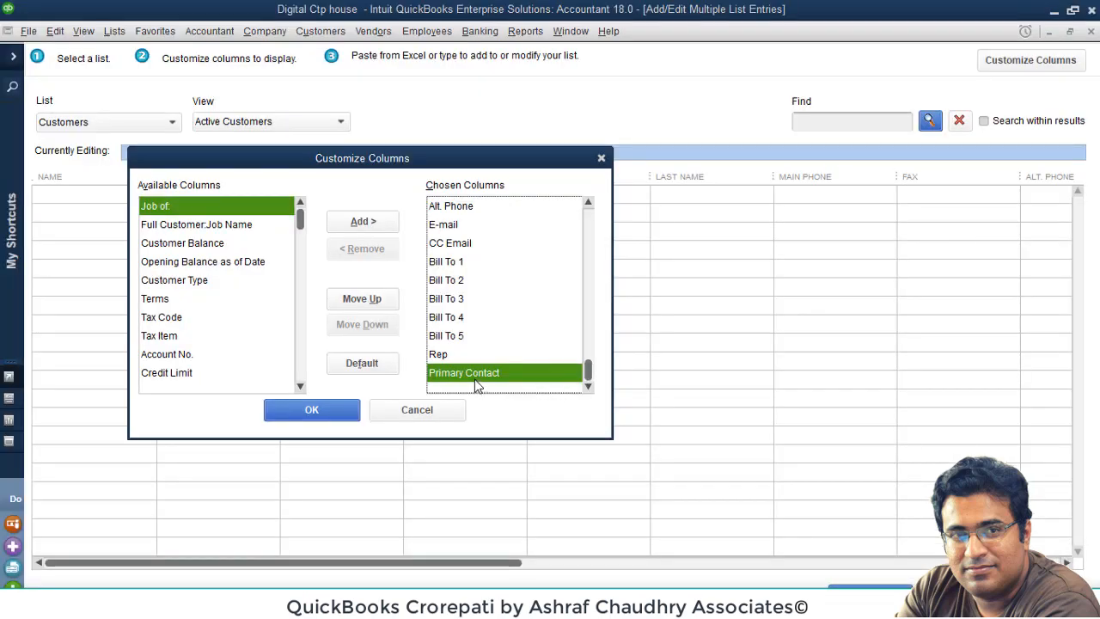
left_click(362, 299)
left_click(362, 298)
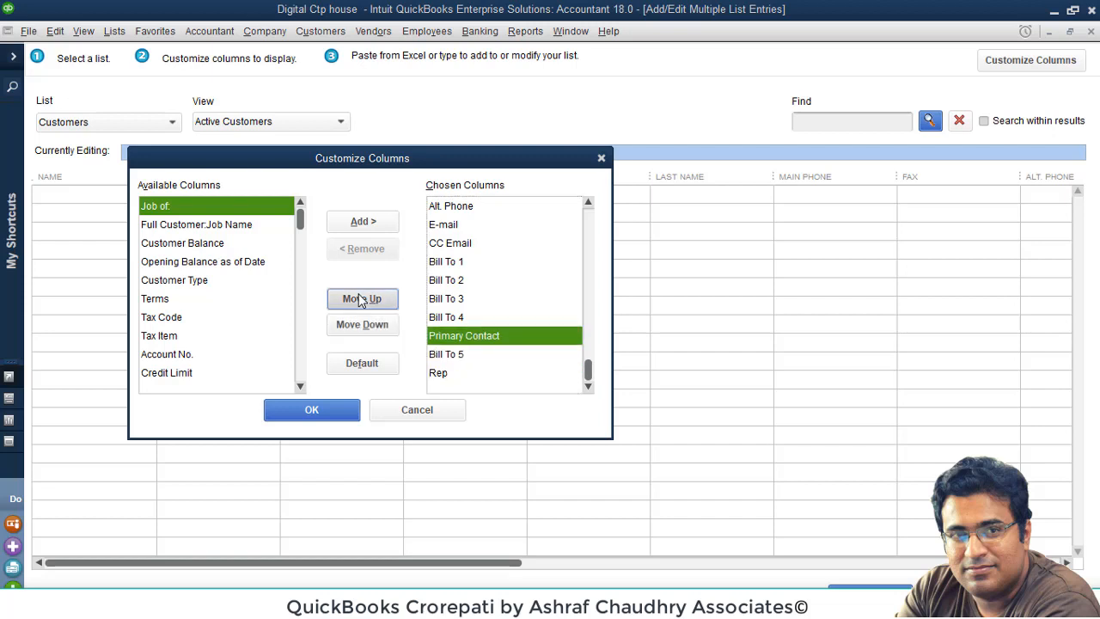
left_click(362, 299)
left_click(362, 298)
left_click(362, 299)
left_click(362, 299)
left_click(361, 298)
left_click(362, 298)
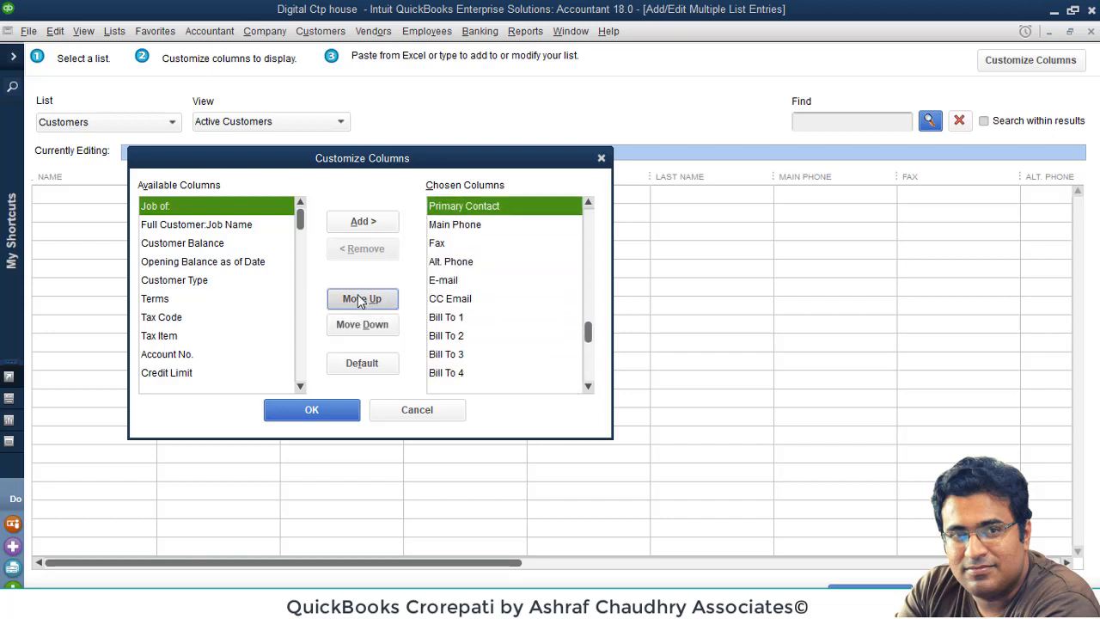
left_click(362, 299)
left_click(362, 298)
left_click(375, 332)
left_click(374, 333)
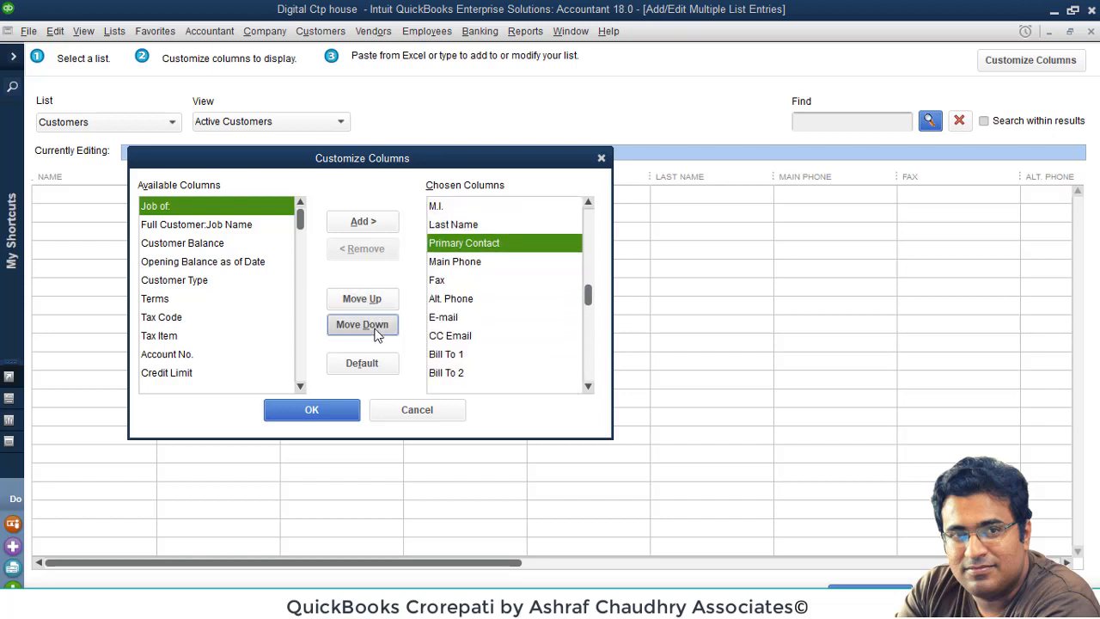
left_click(375, 332)
left_click(372, 301)
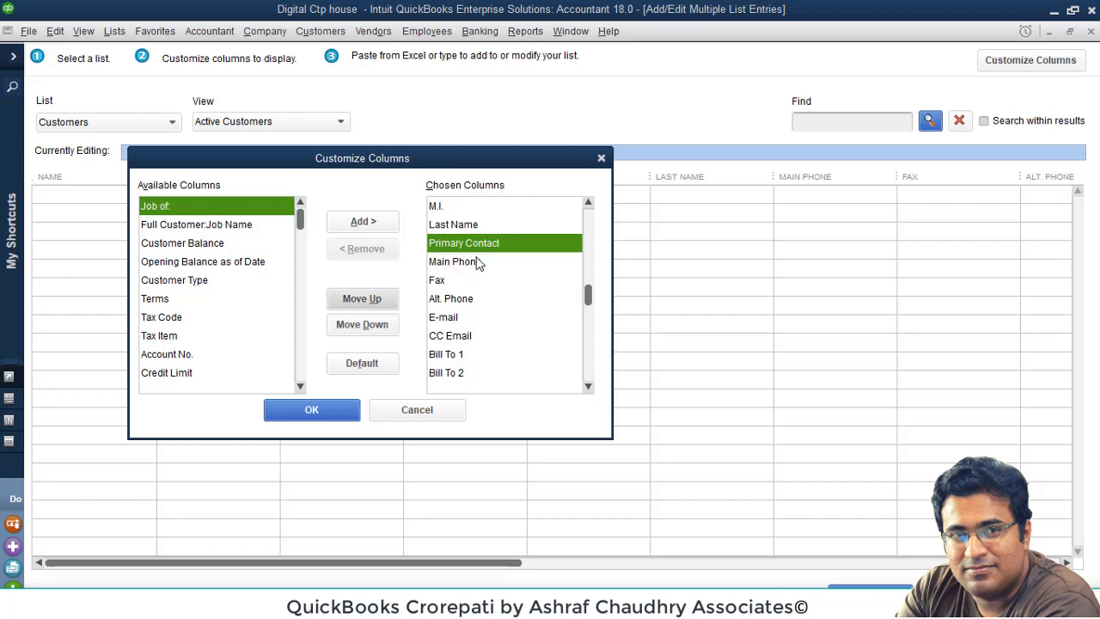
left_click(344, 408)
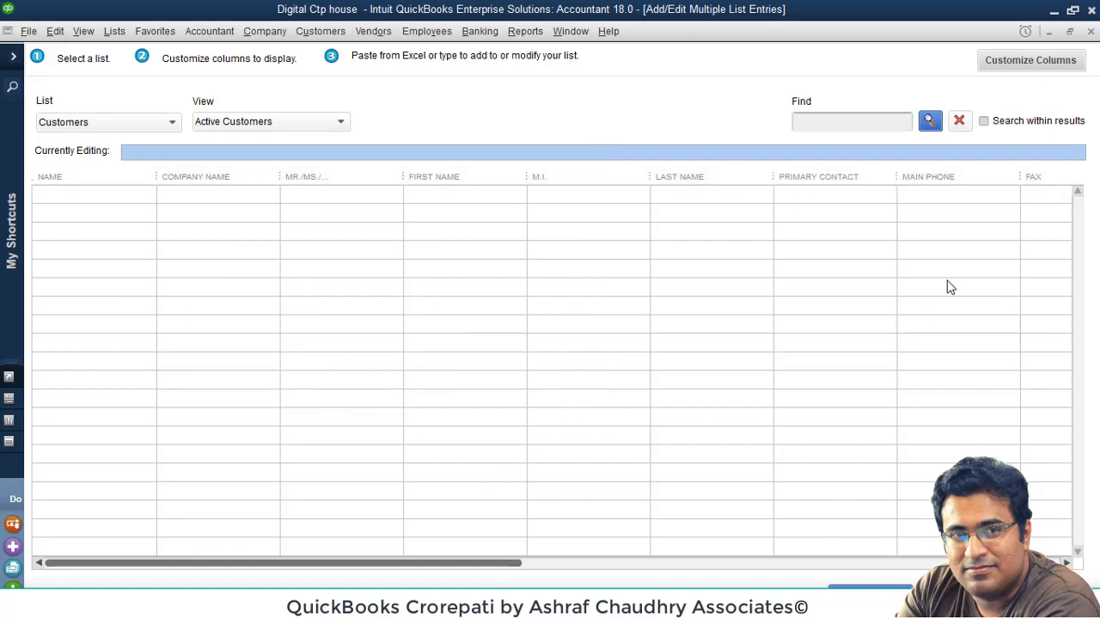
Step: Compare the remaining columns with the workbook and remove Fax, Alt. Phone, E-mail and CC Email from the chosen columns
key("alt+Tab")
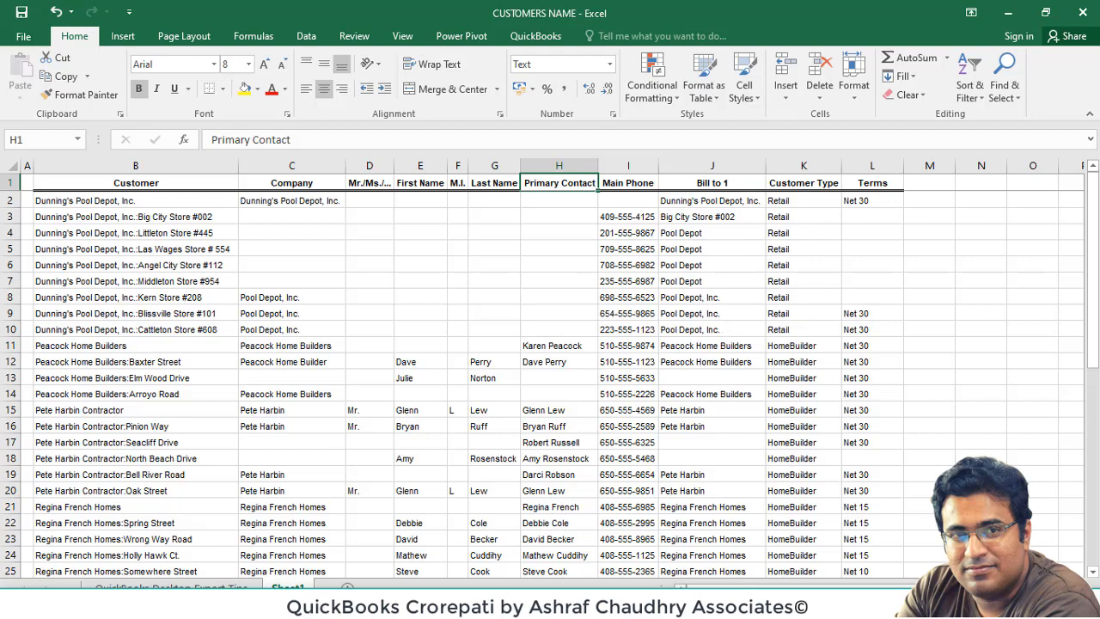
mouse_move(226, 606)
left_click(225, 533)
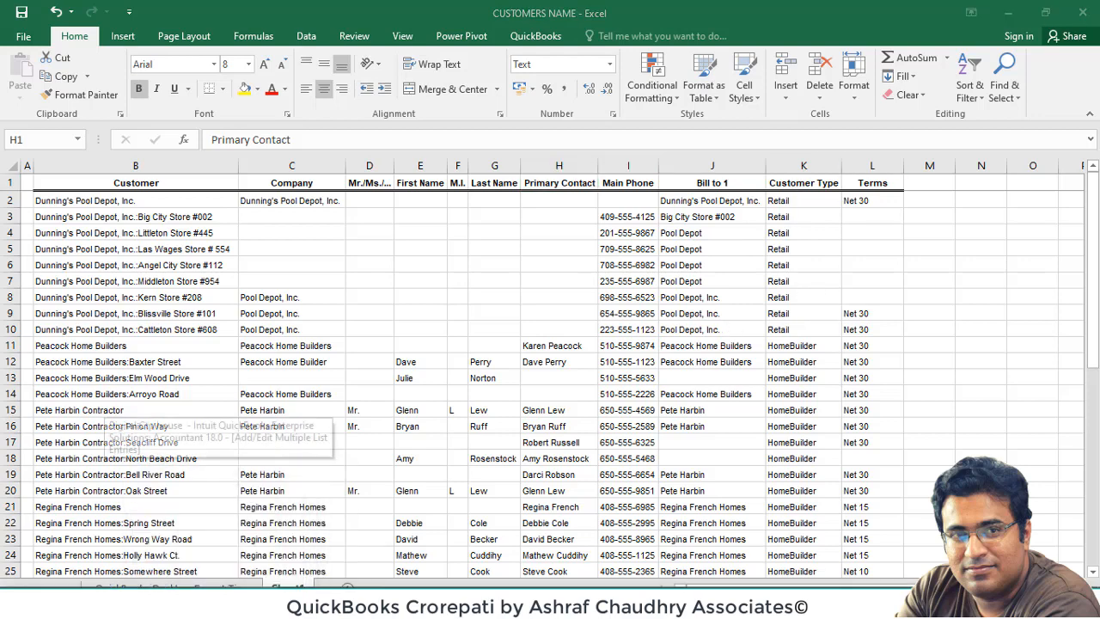
left_click_drag(491, 562, 748, 565)
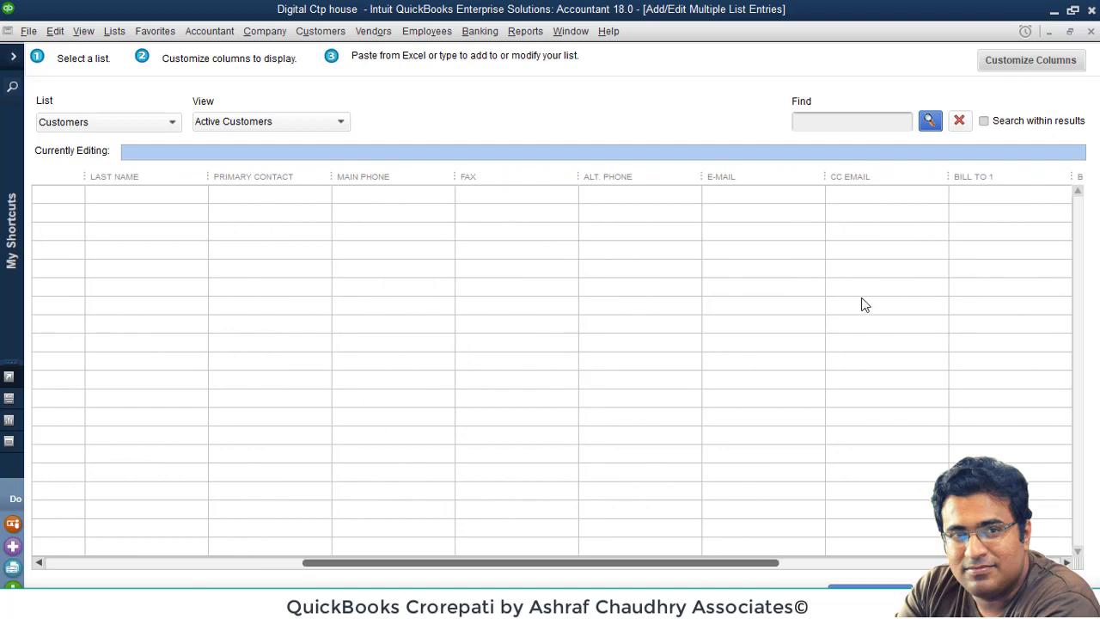
left_click(992, 62)
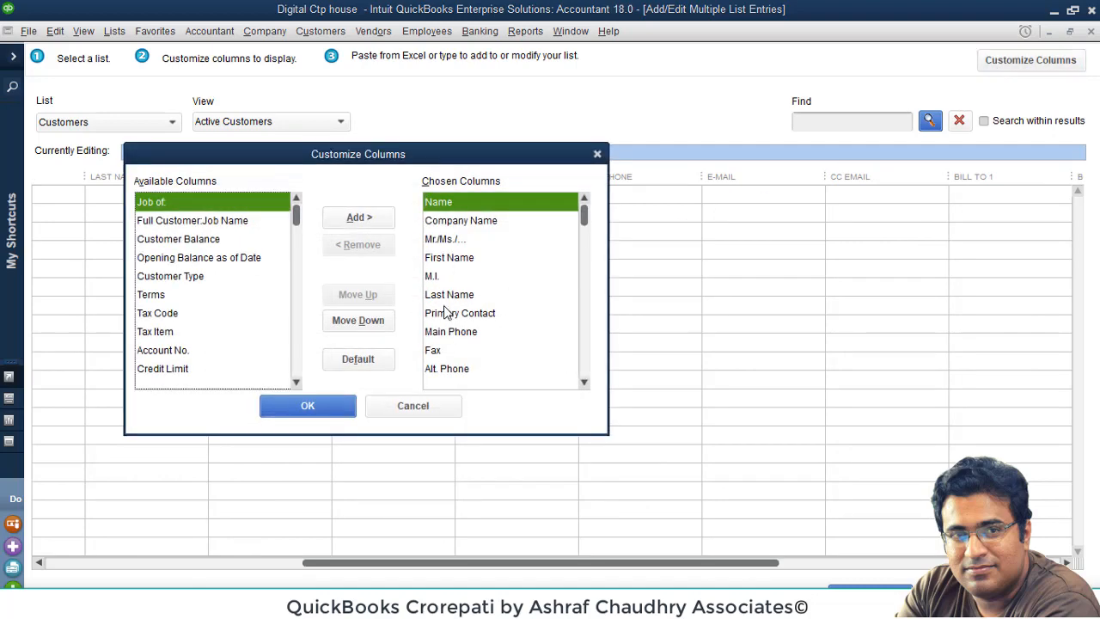
left_click(458, 352)
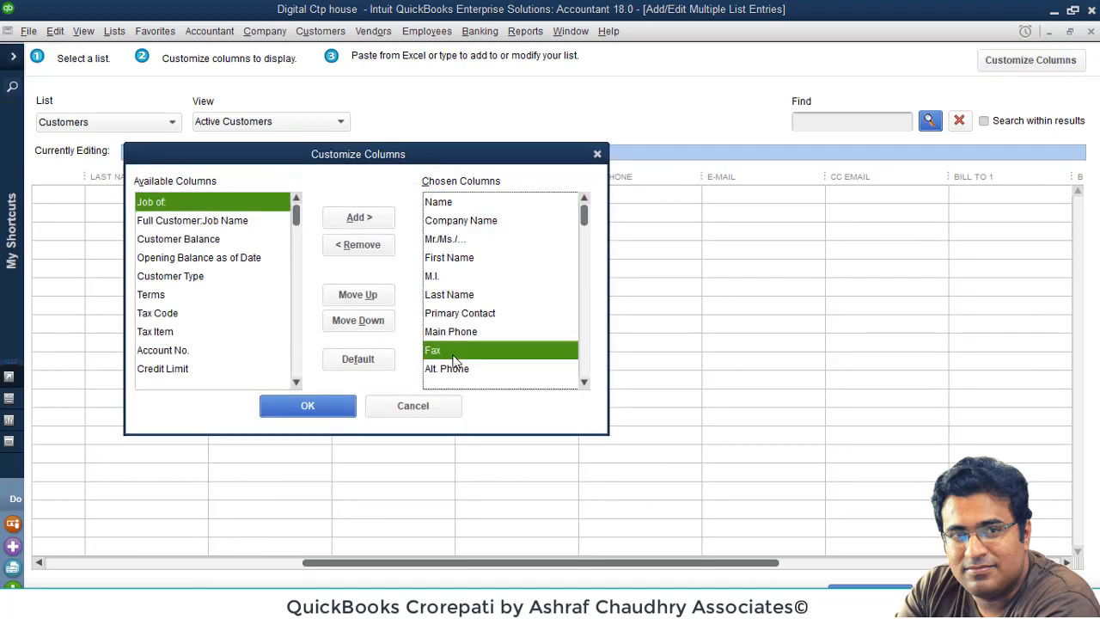
left_click(369, 248)
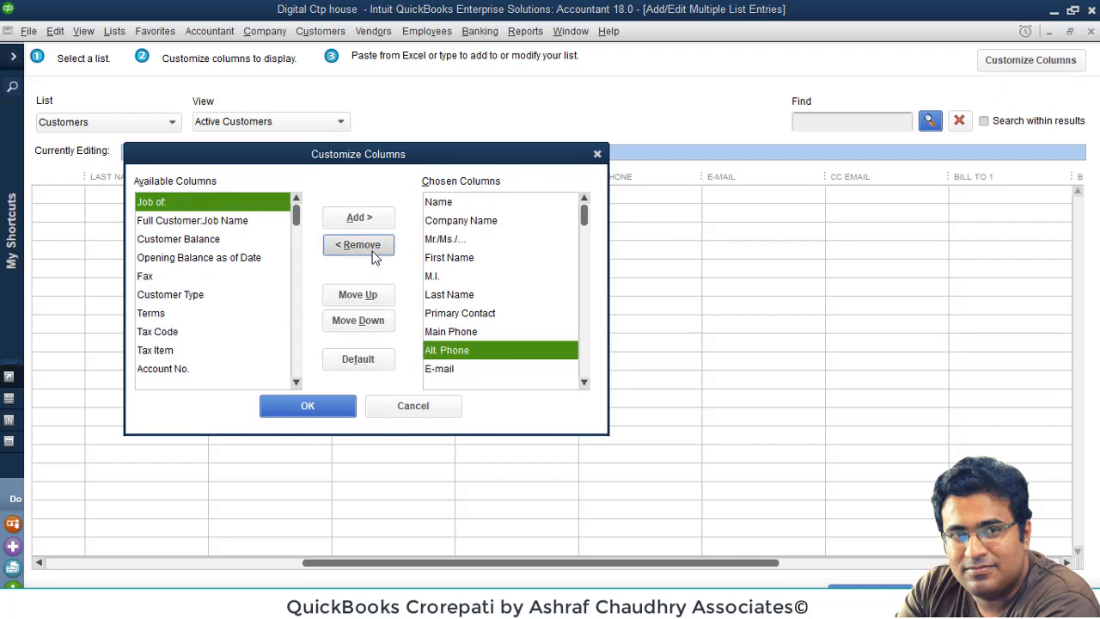
left_click(371, 252)
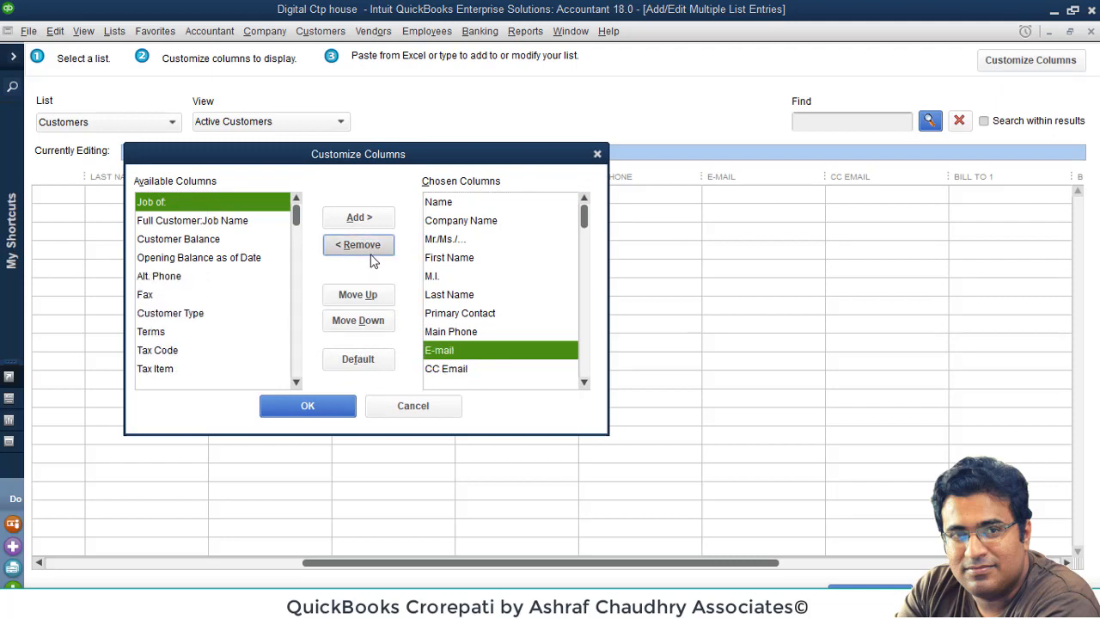
left_click(370, 252)
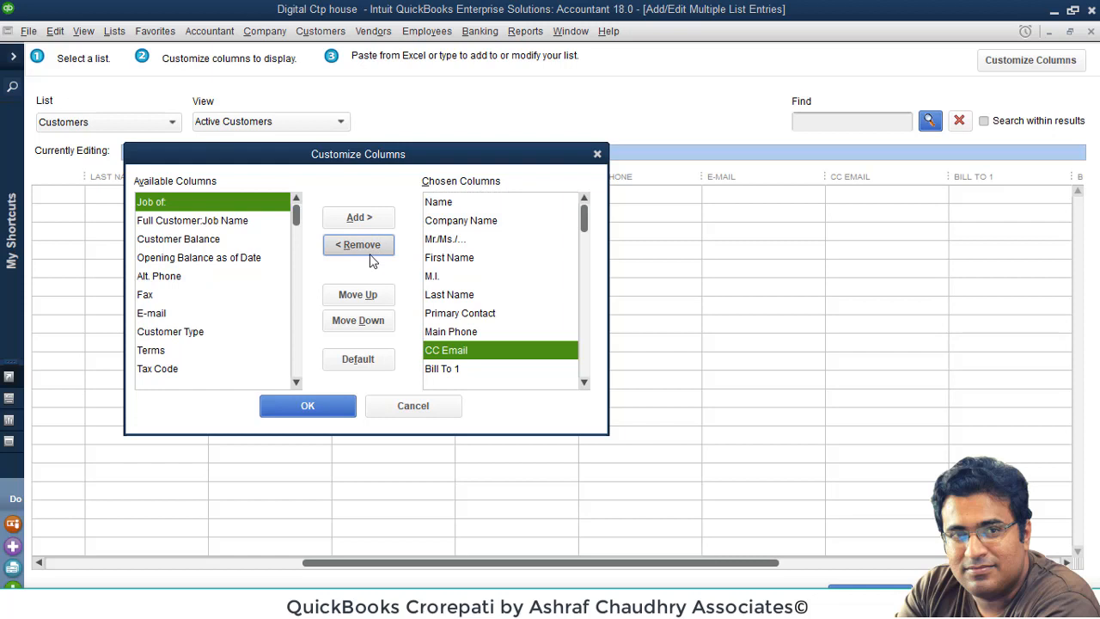
left_click(371, 249)
Step: Remove Bill To 2, Bill To 3, Bill To 4, Bill To 5 and Rep from the chosen columns and apply the customization
left_click(584, 382)
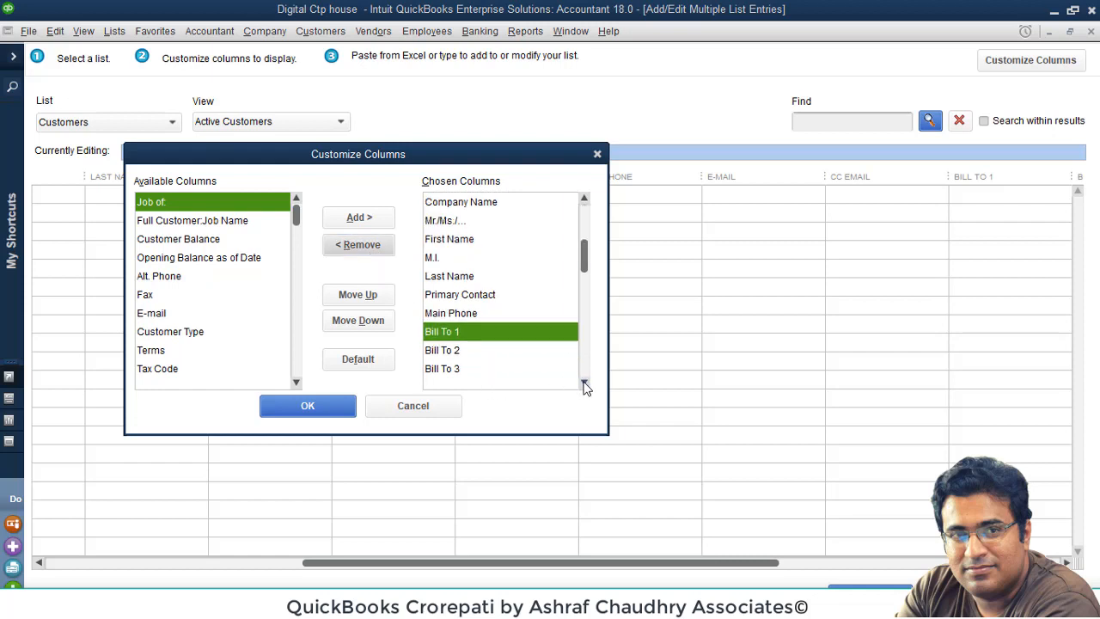
left_click(584, 381)
left_click(472, 333)
left_click(360, 245)
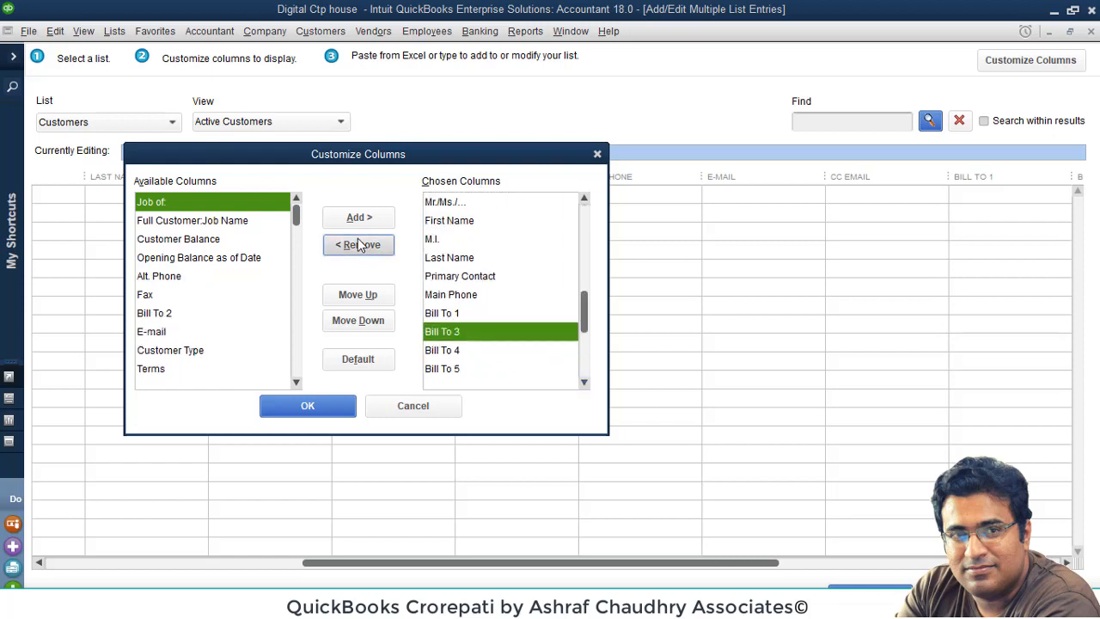
left_click(360, 245)
left_click(361, 245)
left_click(361, 245)
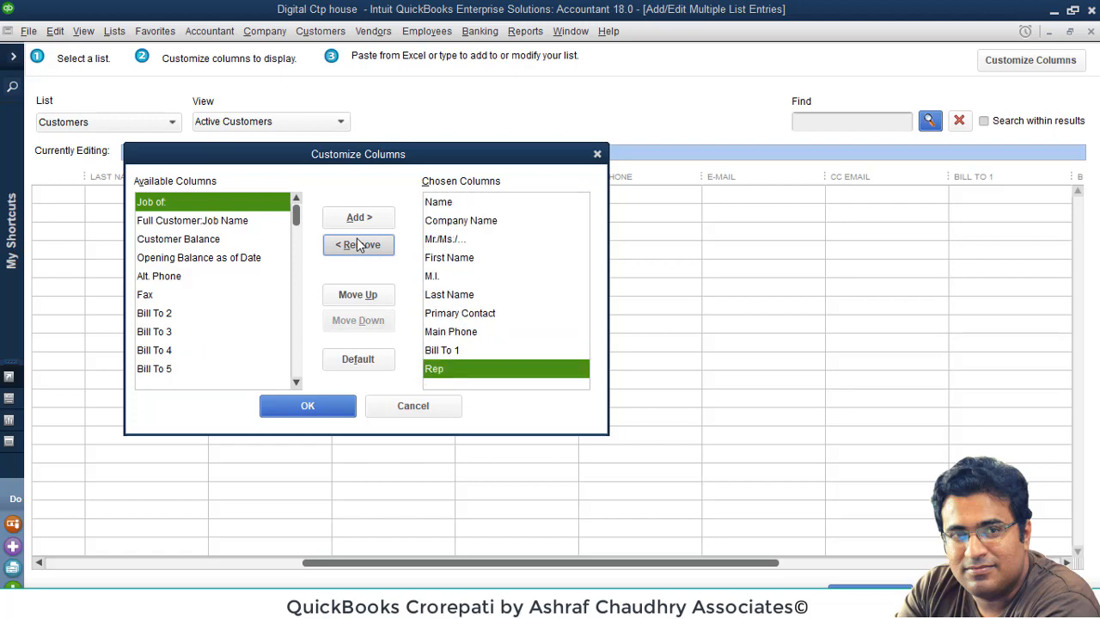
left_click(359, 245)
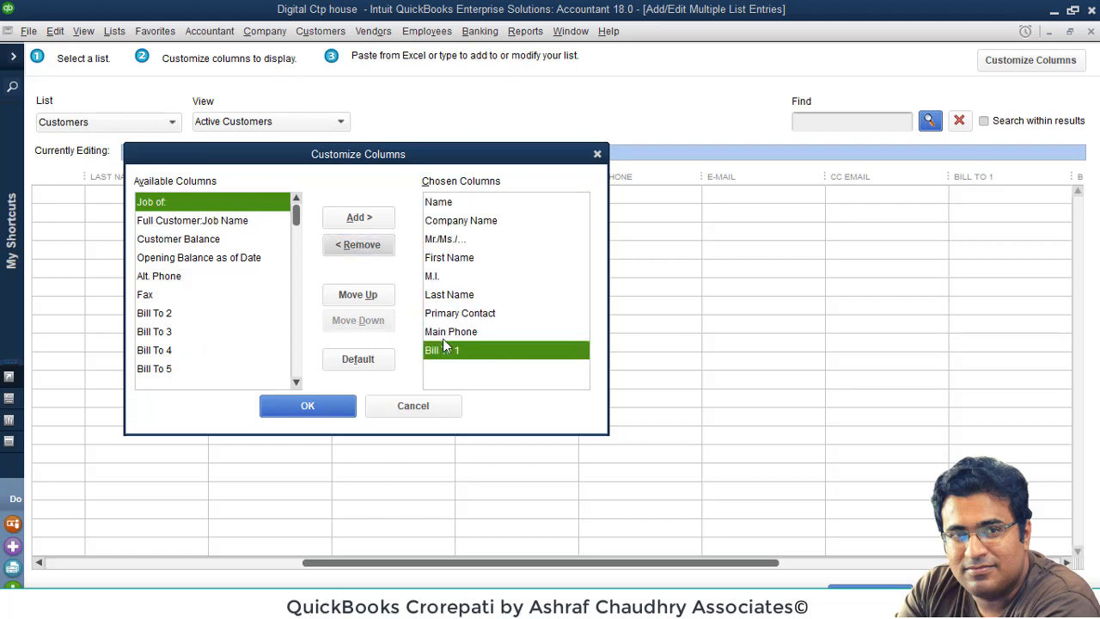
left_click(307, 406)
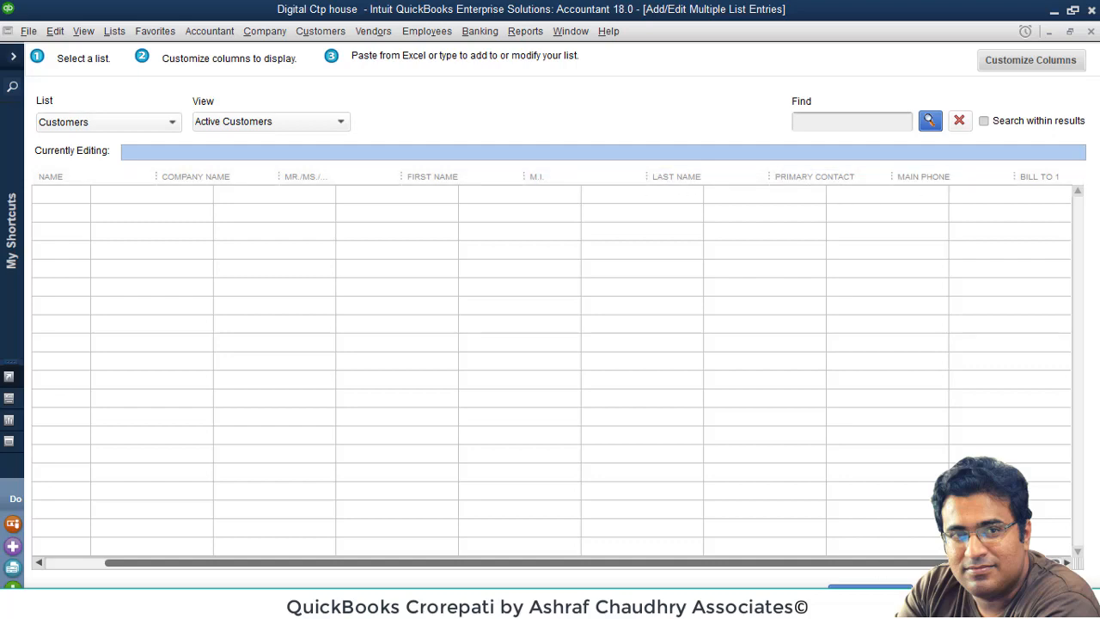
Step: Switch to the CUSTOMERS NAME workbook in Excel and check its headers one by one from Customer through Customer Type
key("alt+Tab")
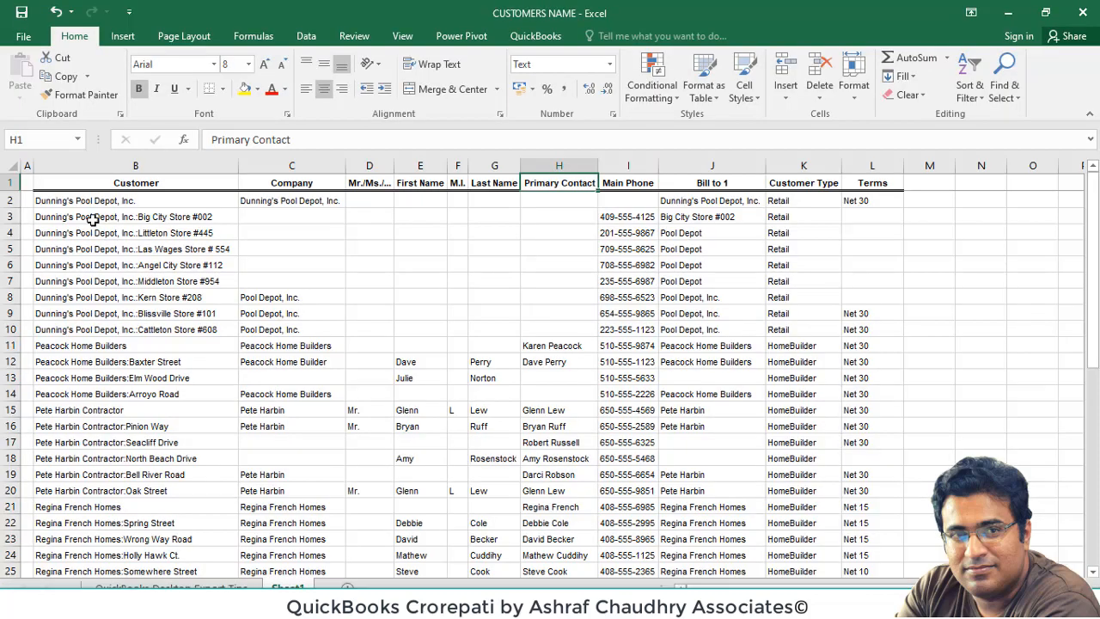
left_click(104, 186)
left_click(265, 182)
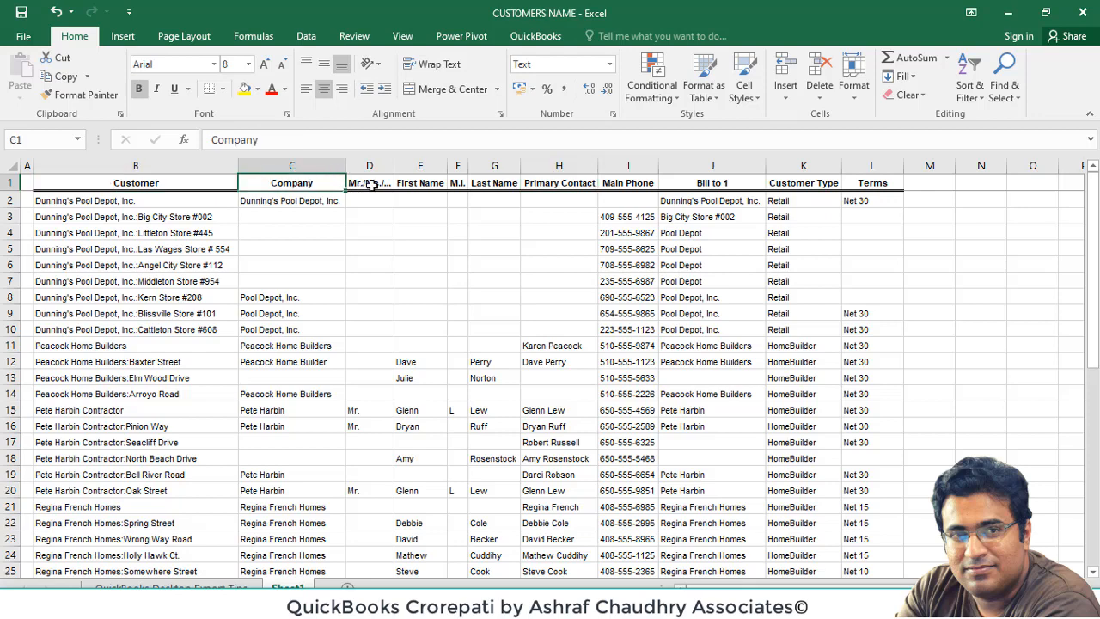
left_click(370, 182)
left_click(419, 182)
left_click(455, 183)
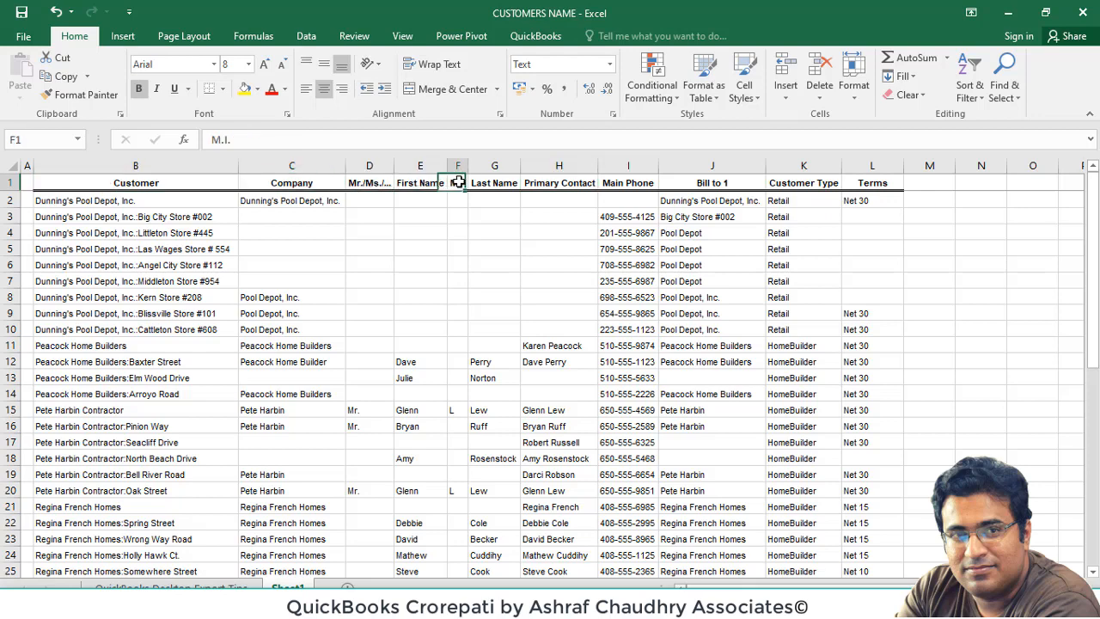
left_click(495, 182)
left_click(558, 182)
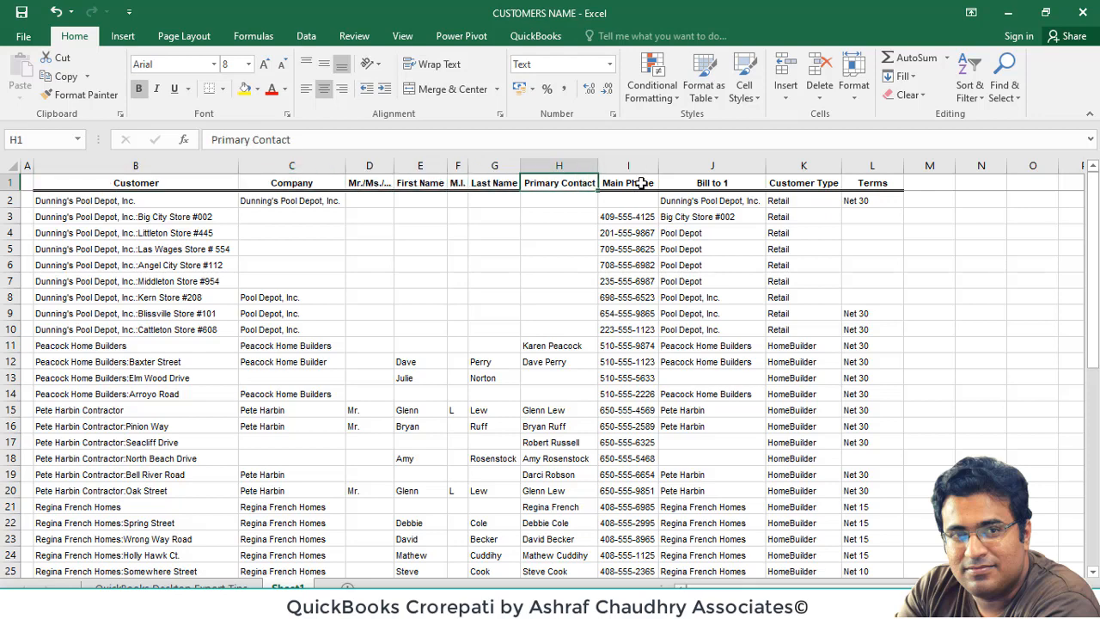
left_click(640, 183)
left_click(727, 185)
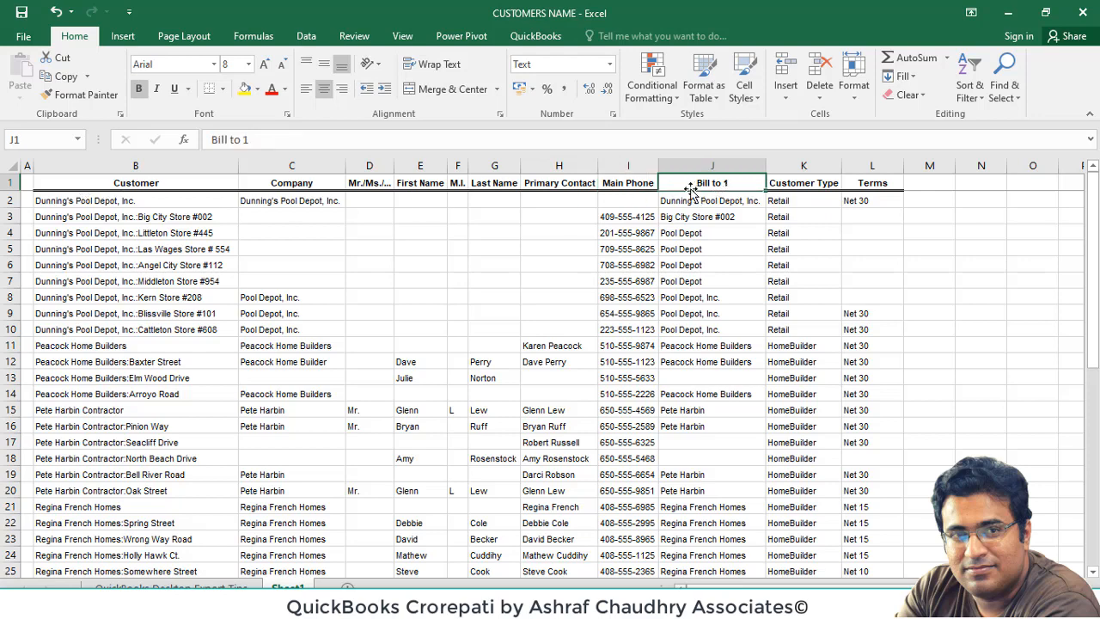
left_click(803, 187)
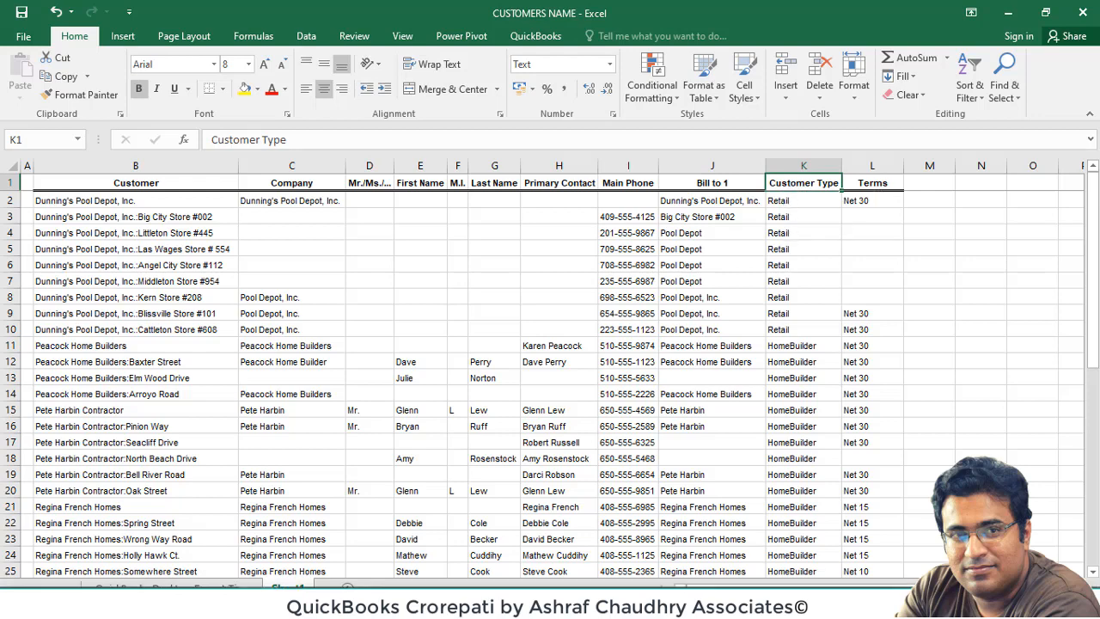
Step: Back in QuickBooks, add Customer Type and Terms to the end of the chosen columns and apply the customization
key("alt+Tab")
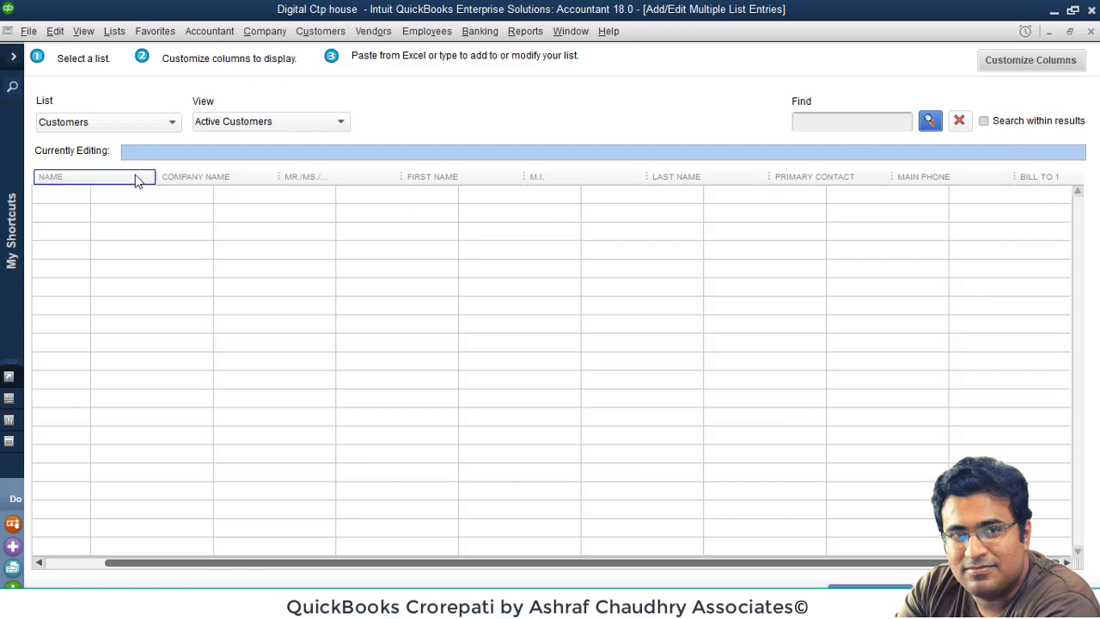
left_click(989, 67)
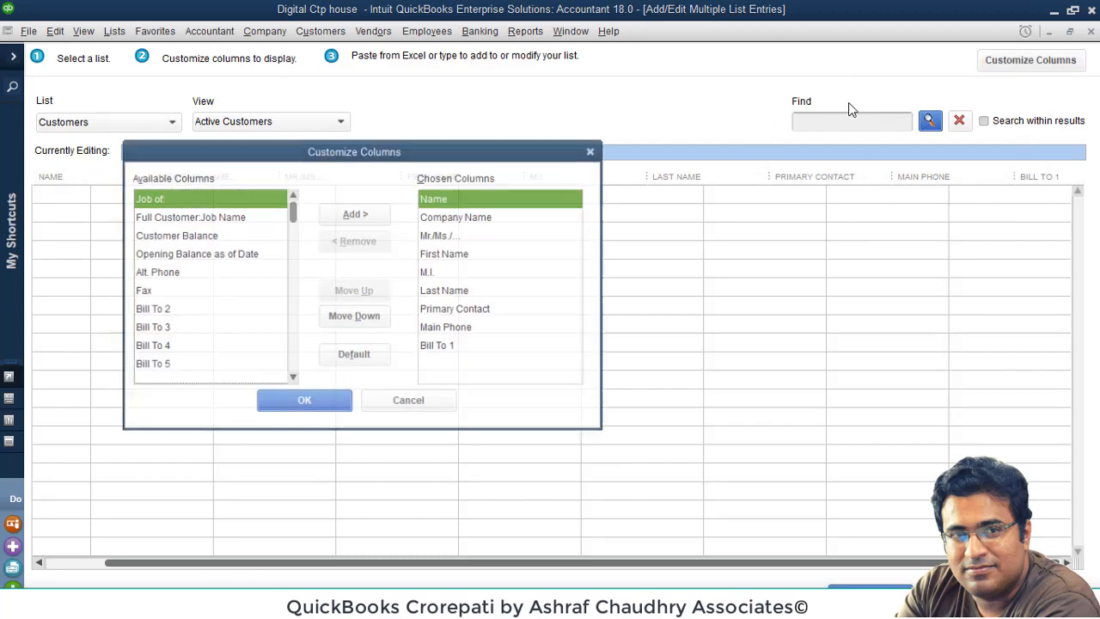
left_click(195, 241)
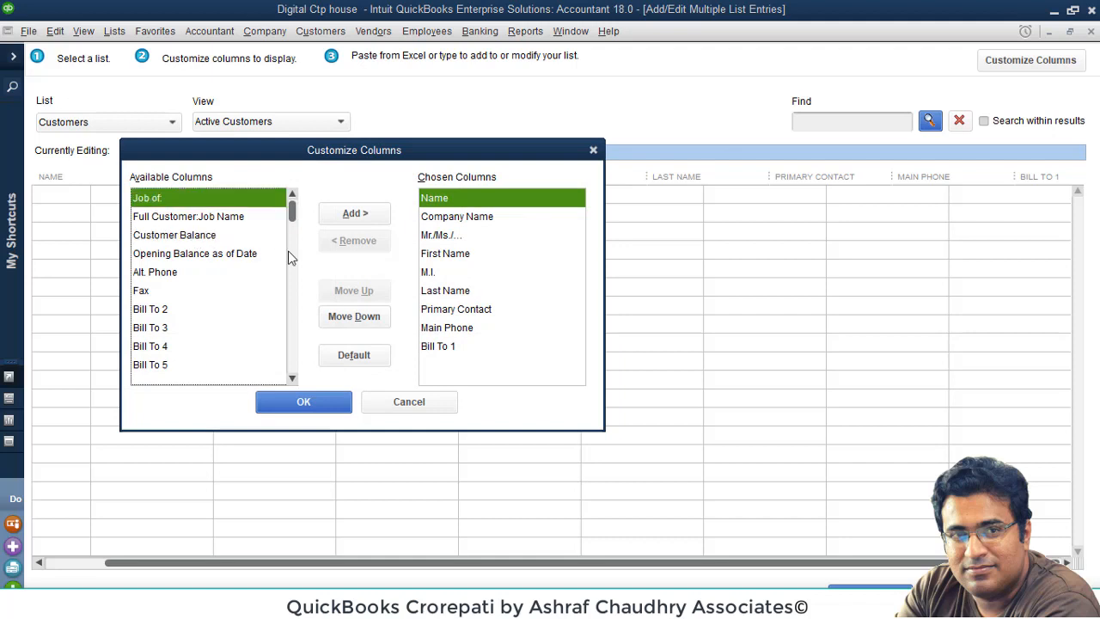
left_click(292, 378)
left_click(292, 378)
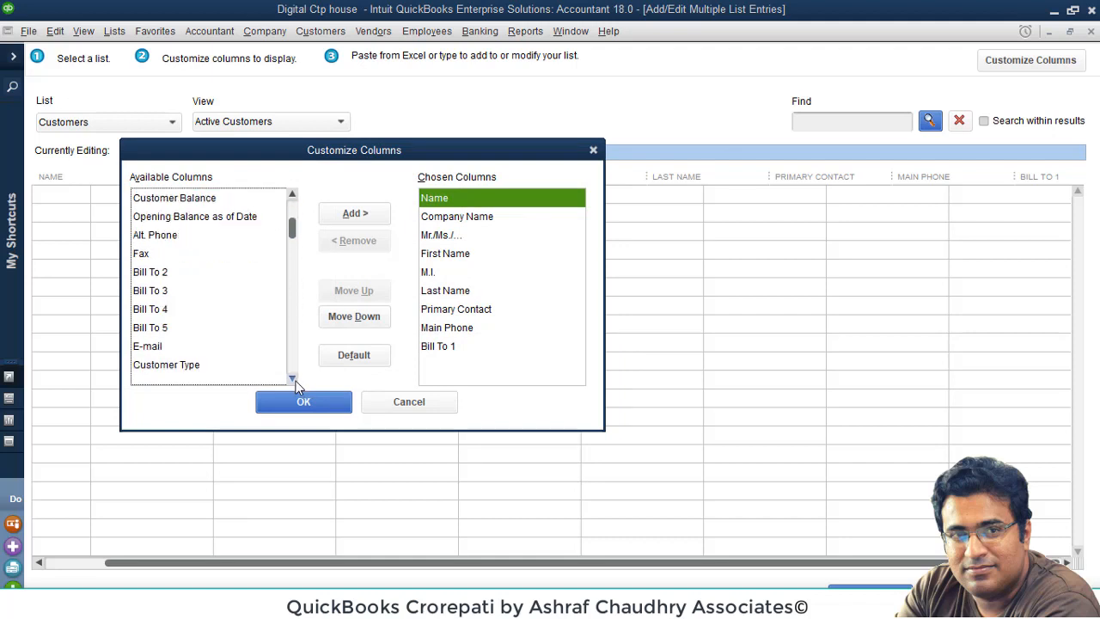
left_click(292, 378)
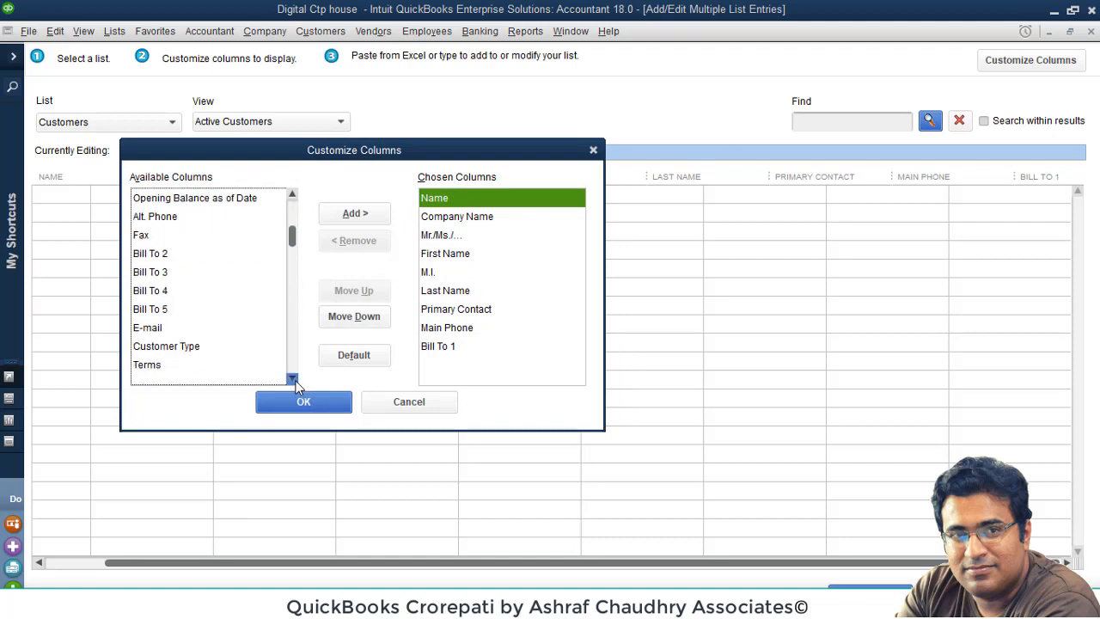
left_click(158, 348)
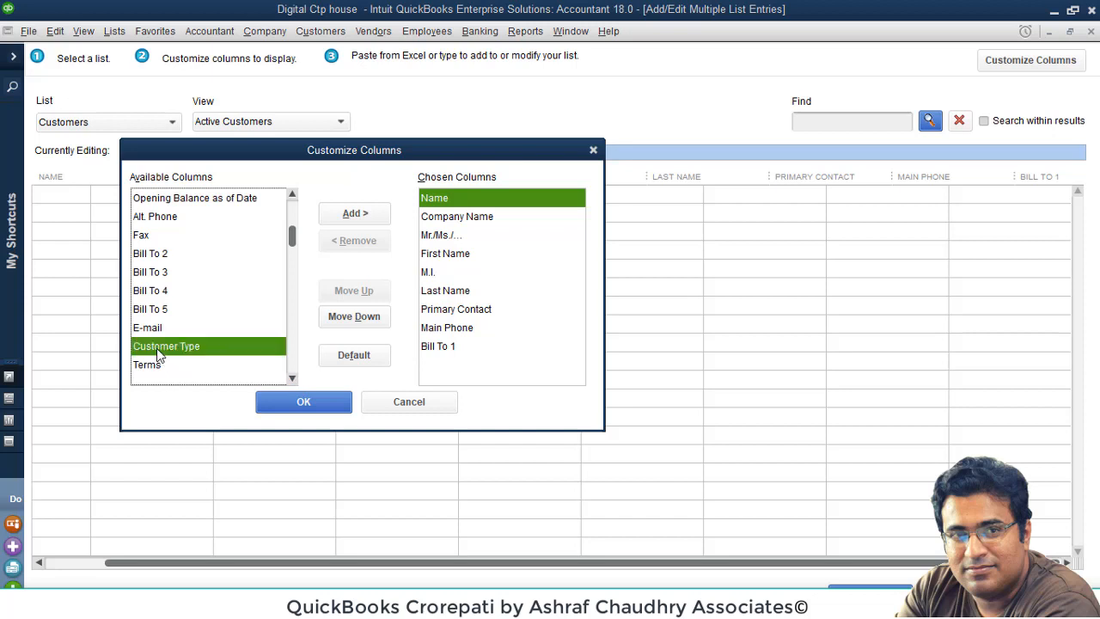
left_click(355, 213)
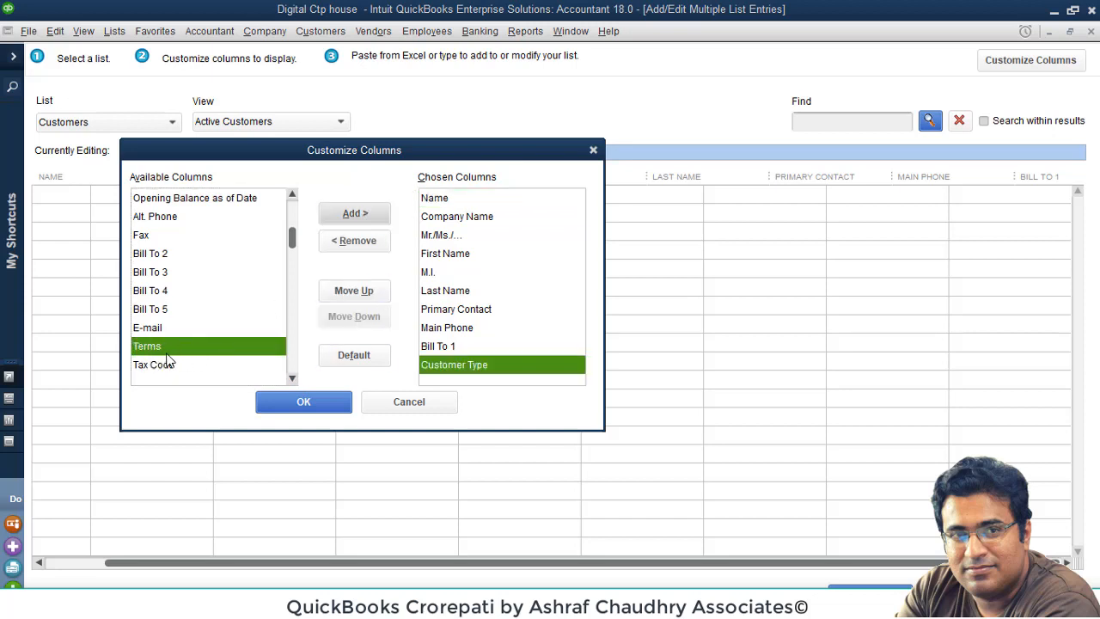
left_click(351, 208)
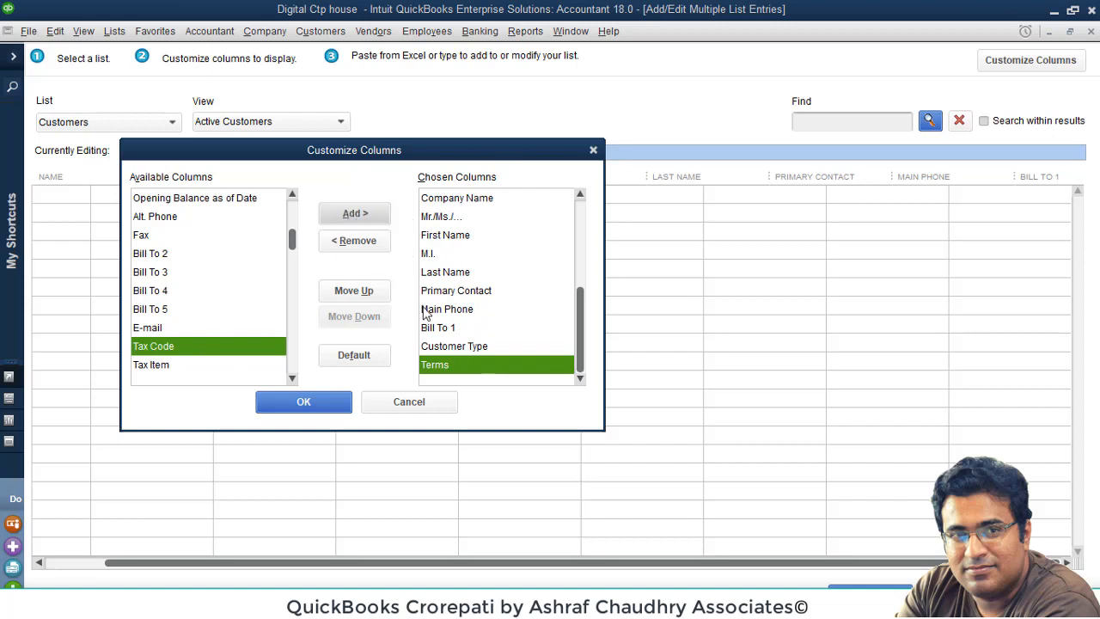
left_click(302, 404)
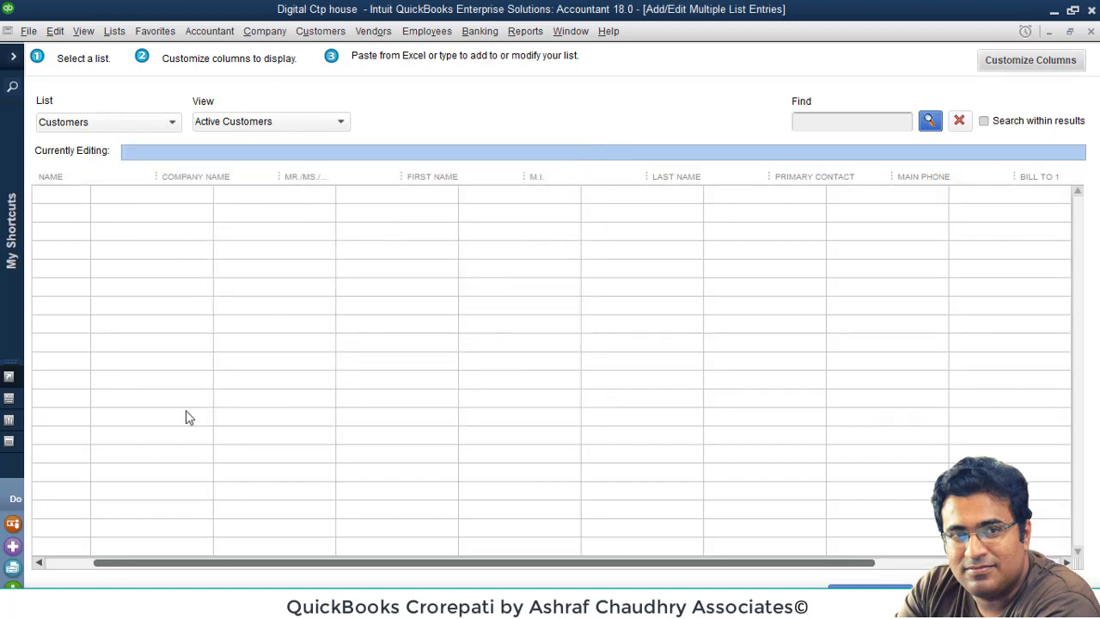
left_click_drag(292, 562, 236, 564)
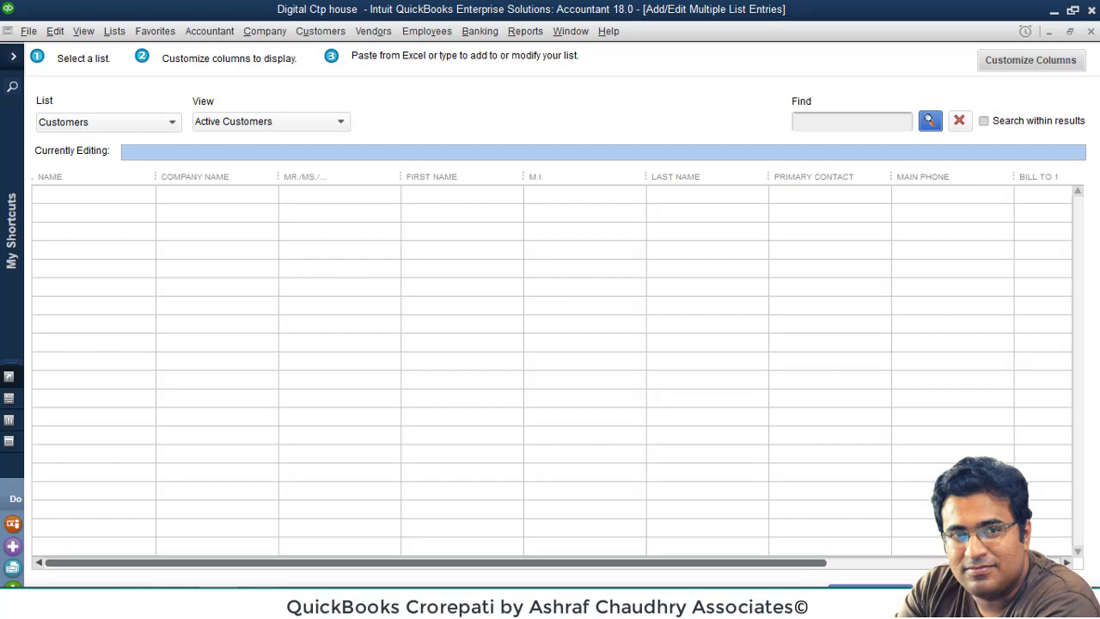
Step: Switch to the CUSTOMERS NAME workbook in Excel and copy all customer rows from B2 through L49, without the headers
mouse_move(258, 601)
left_click(236, 536)
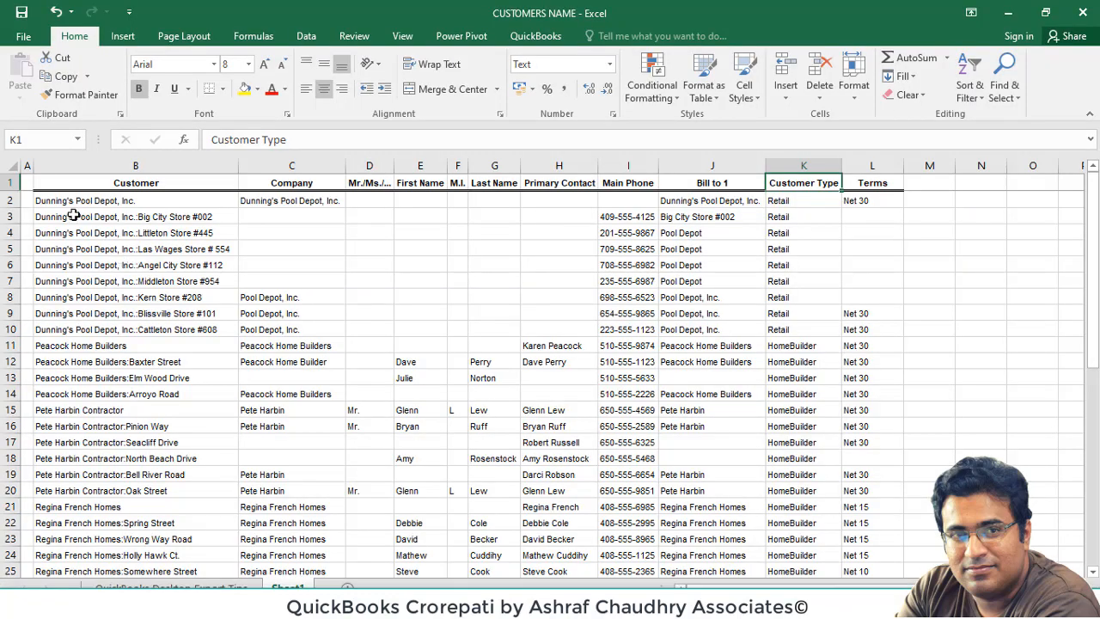
left_click_drag(52, 200, 860, 538)
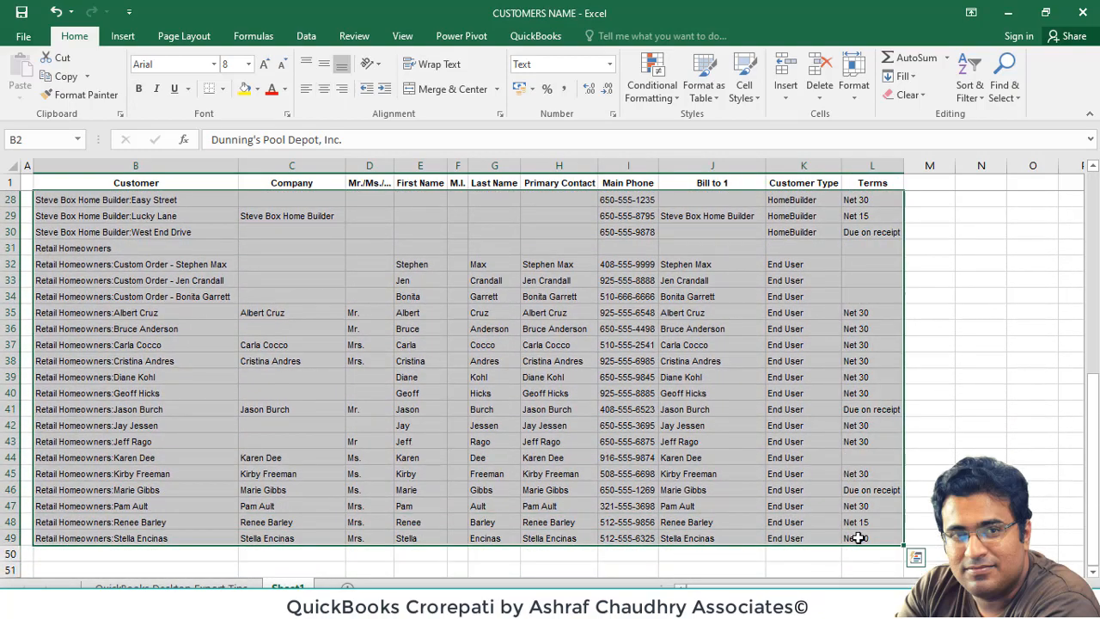
key("ctrl+c")
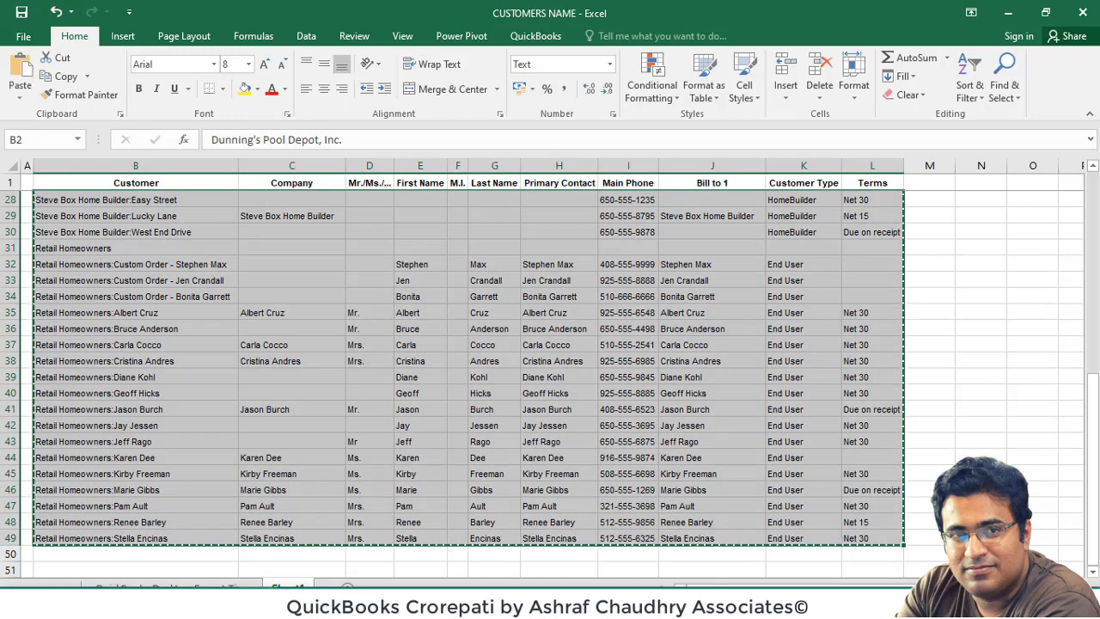
Step: Return to QuickBooks and paste the copied customer rows into the list, starting at the first Name cell
mouse_move(218, 606)
left_click(219, 529)
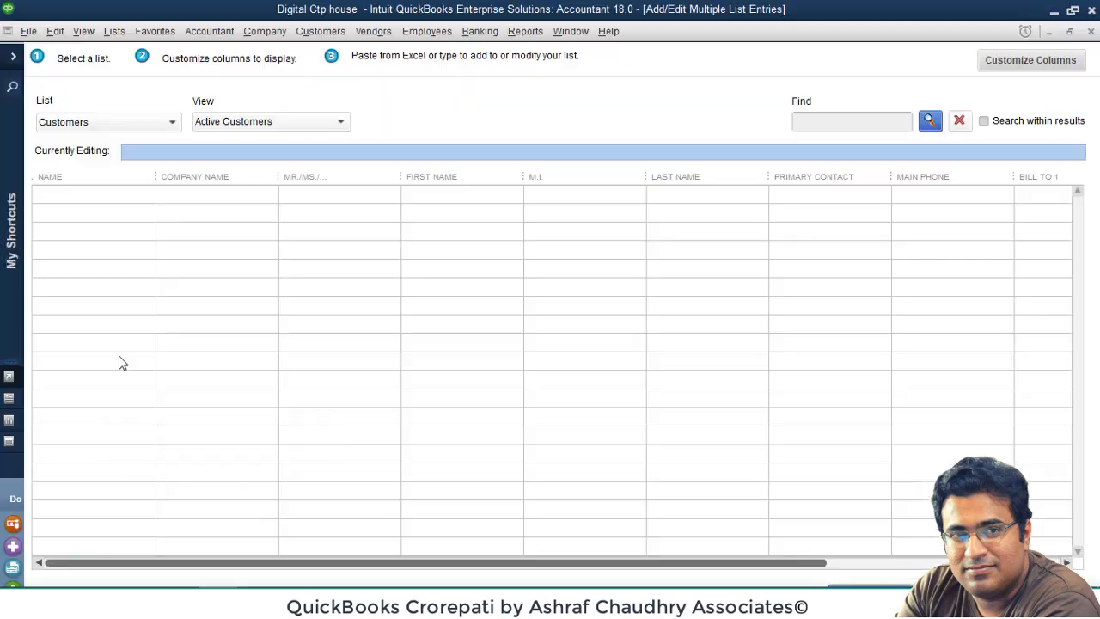
left_click(89, 193)
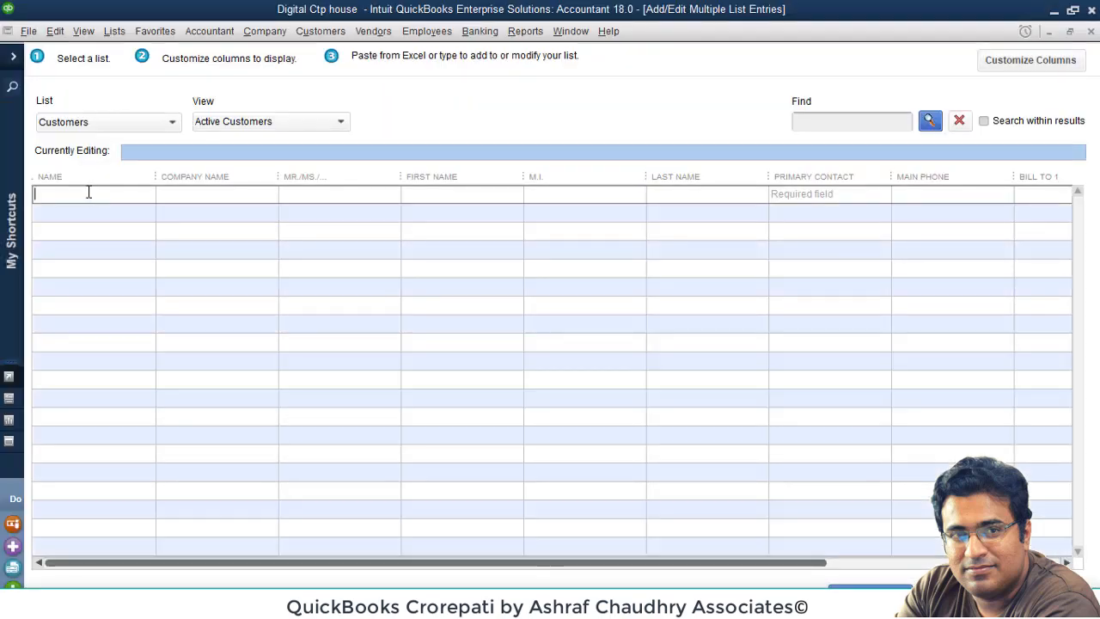
key("ctrl+v")
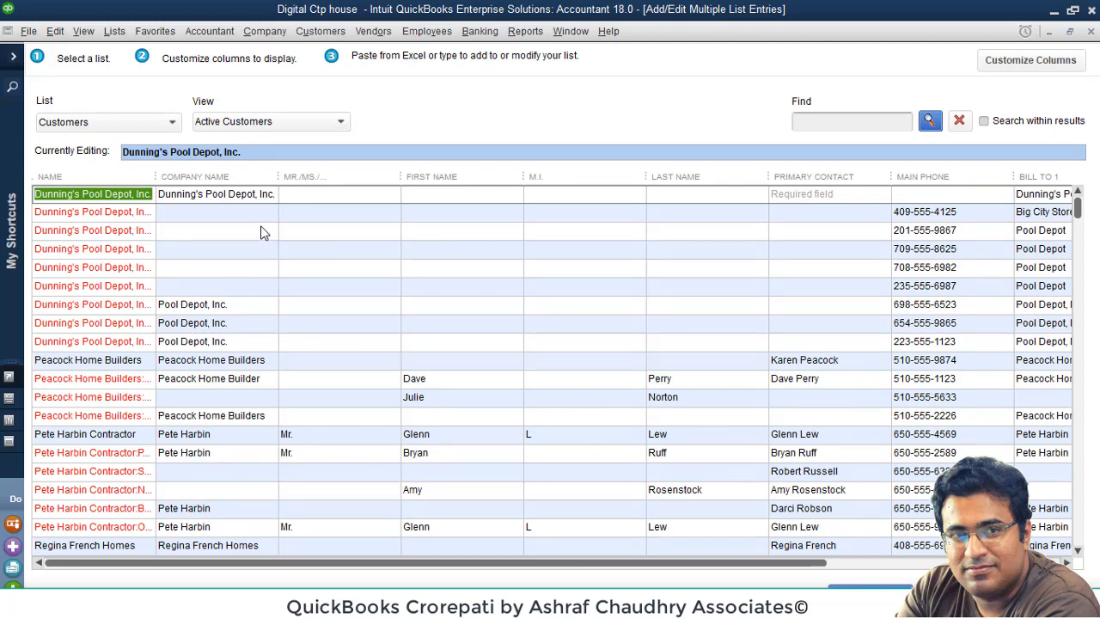
Step: Check the pasted customers down to the last row and try to save them
scroll(264, 232, "down", 10)
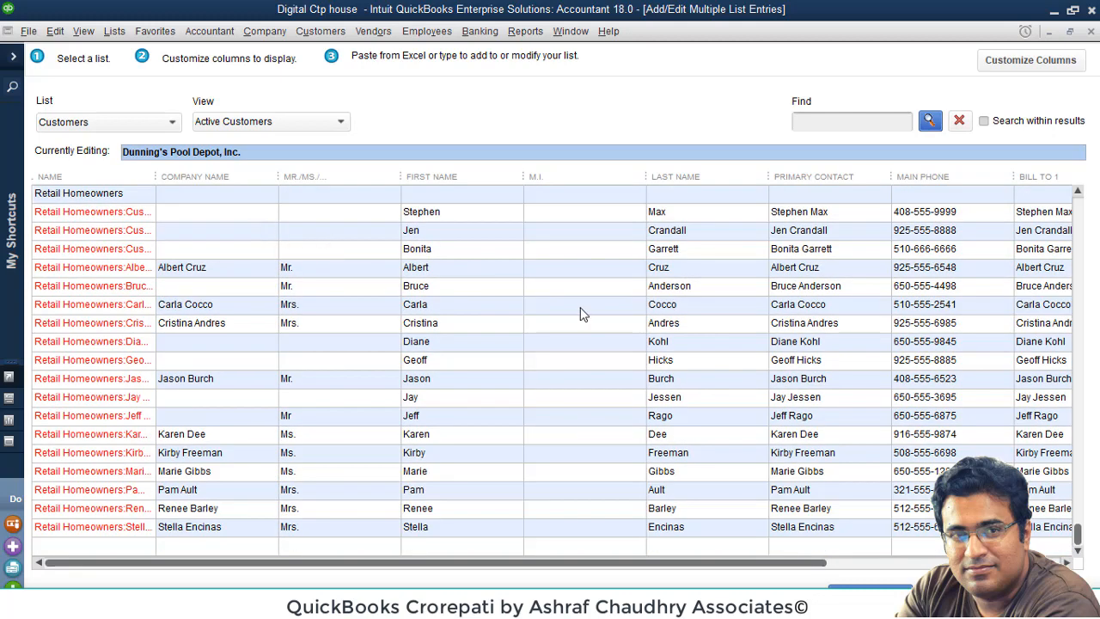
left_click(870, 590)
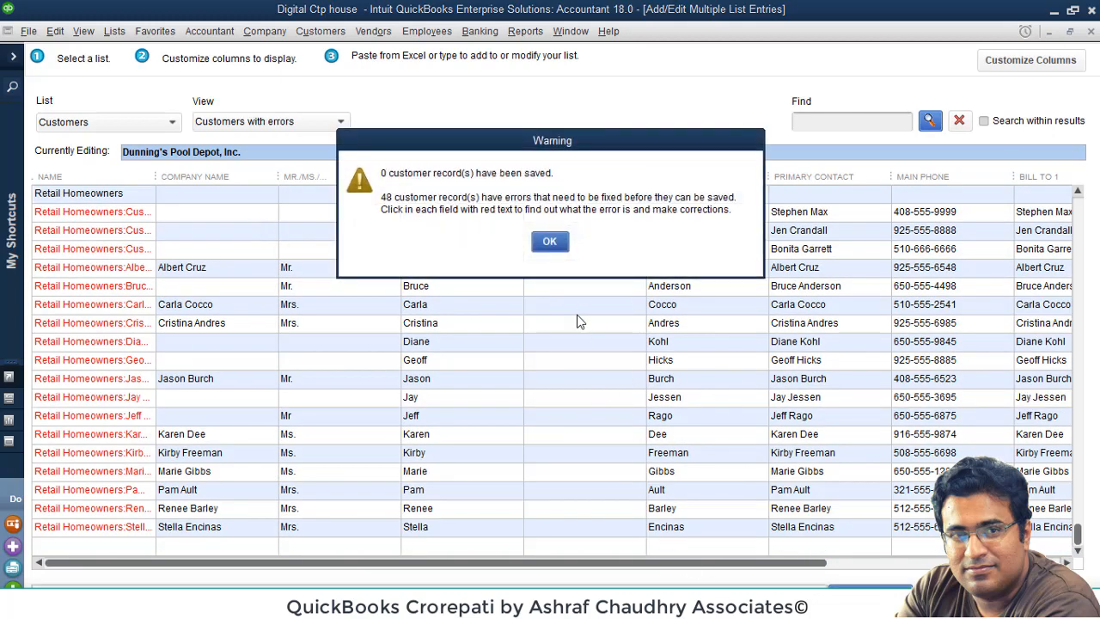
left_click(551, 242)
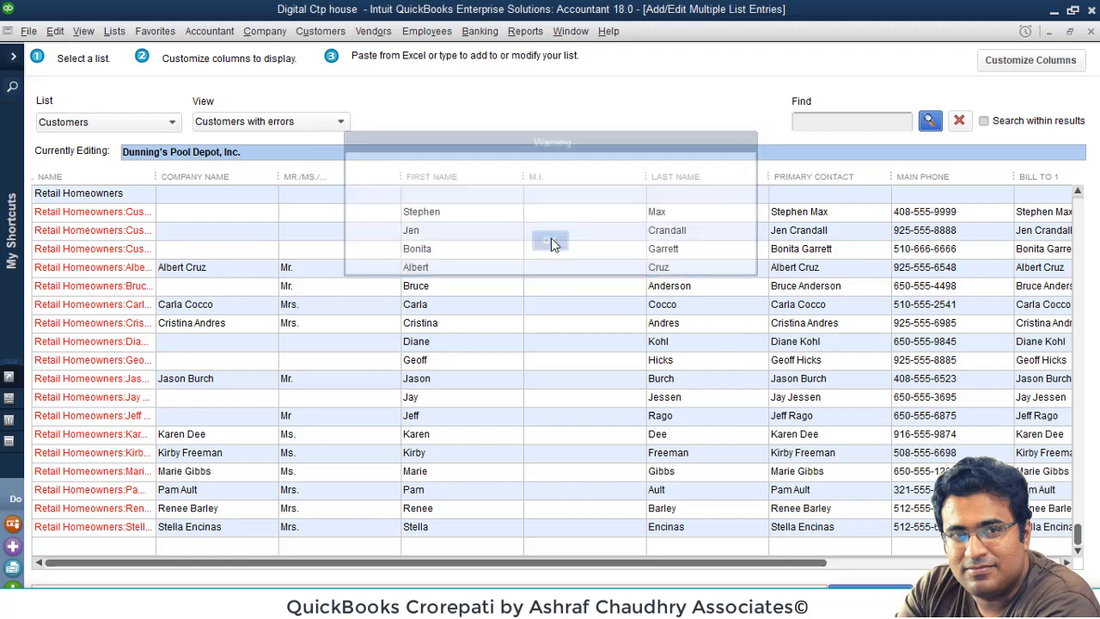
Step: Examine the red customer names in the error list to find out what has to be corrected
left_click(101, 361)
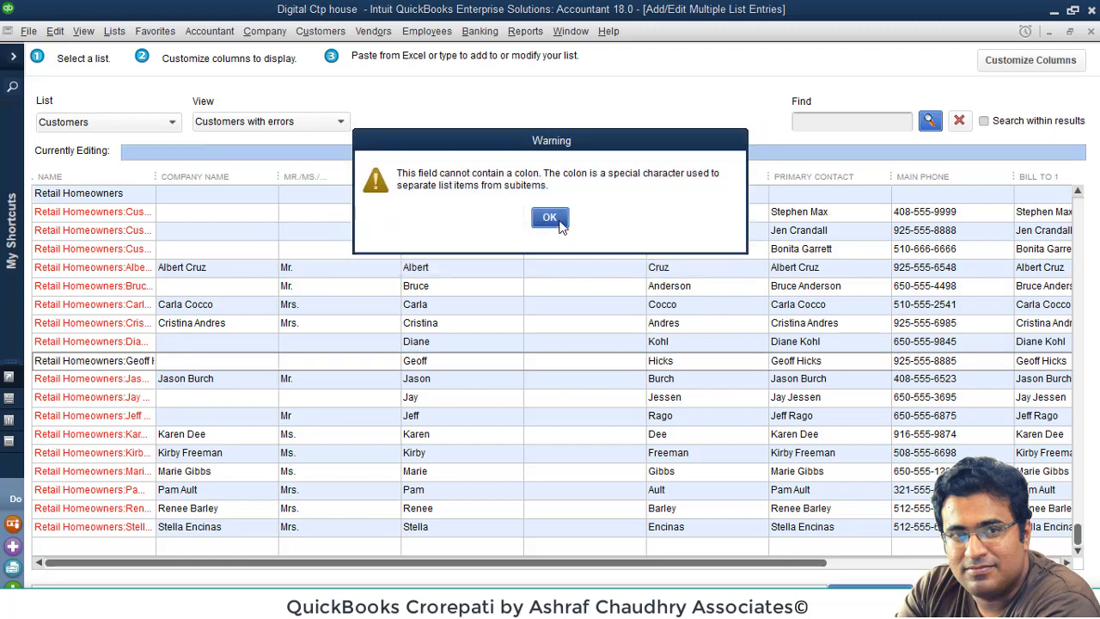
left_click(550, 217)
scroll(183, 388, "up", 7)
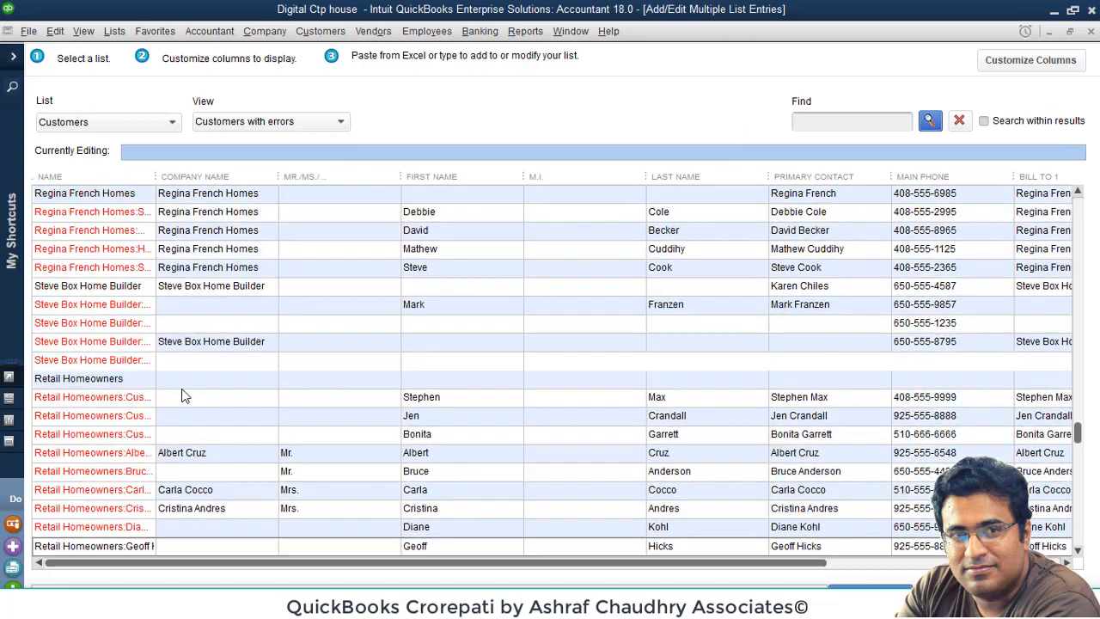
scroll(182, 389, "up", 3)
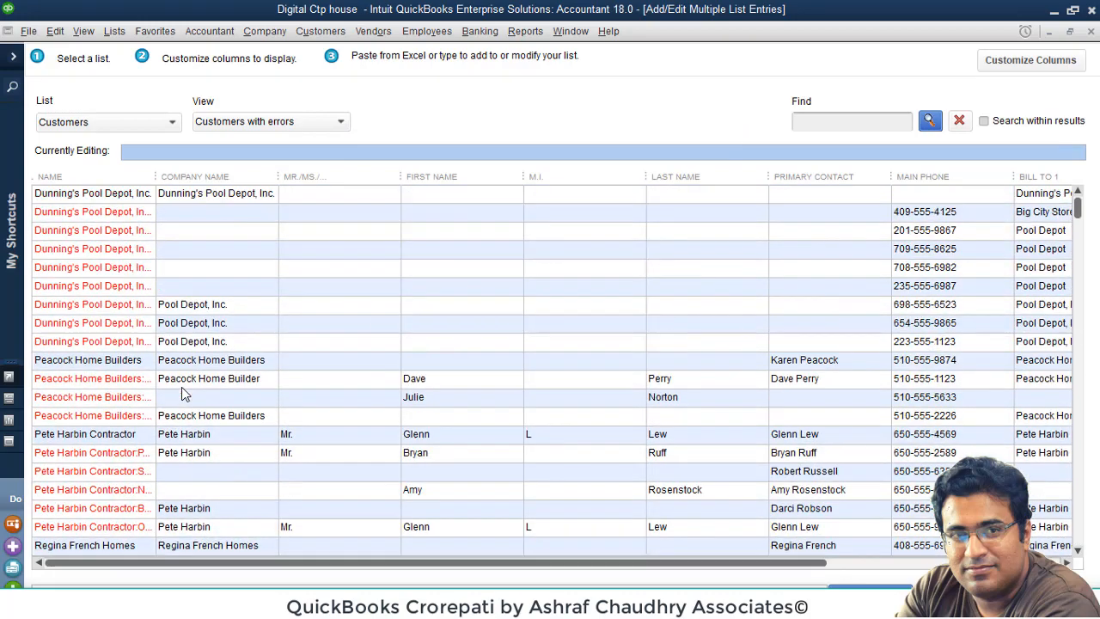
left_click(135, 197)
left_click(547, 217)
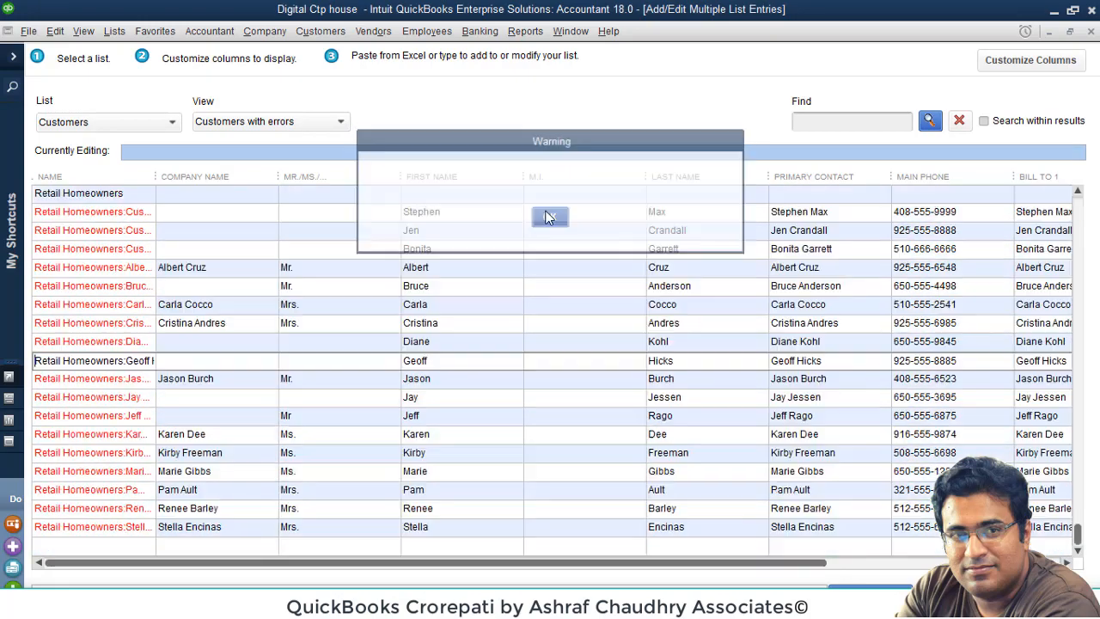
left_click_drag(746, 561, 520, 562)
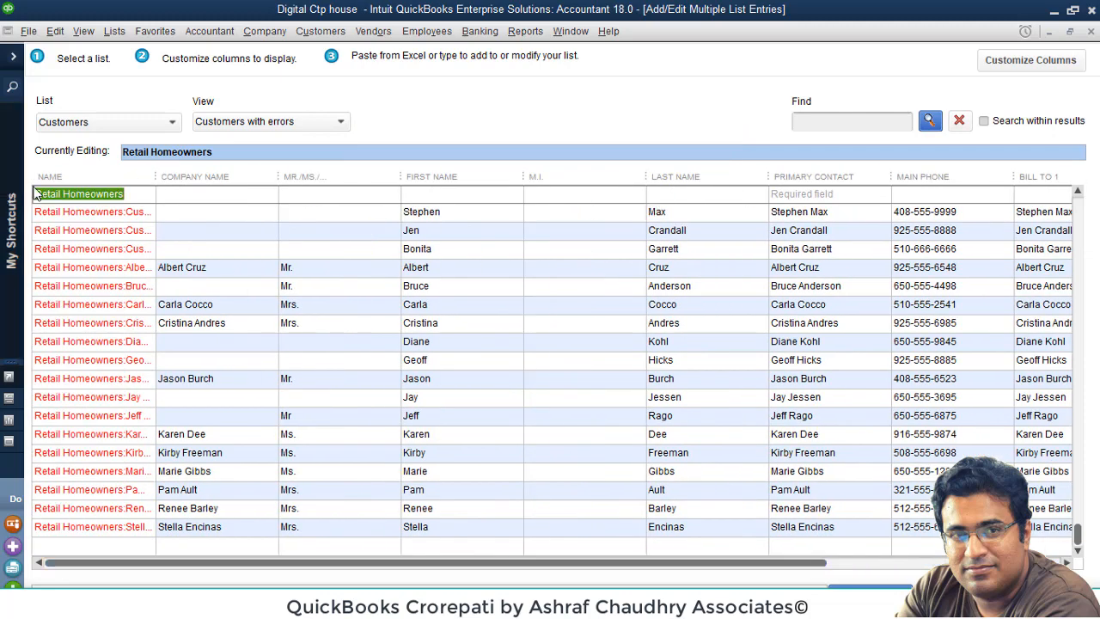
left_click(127, 216)
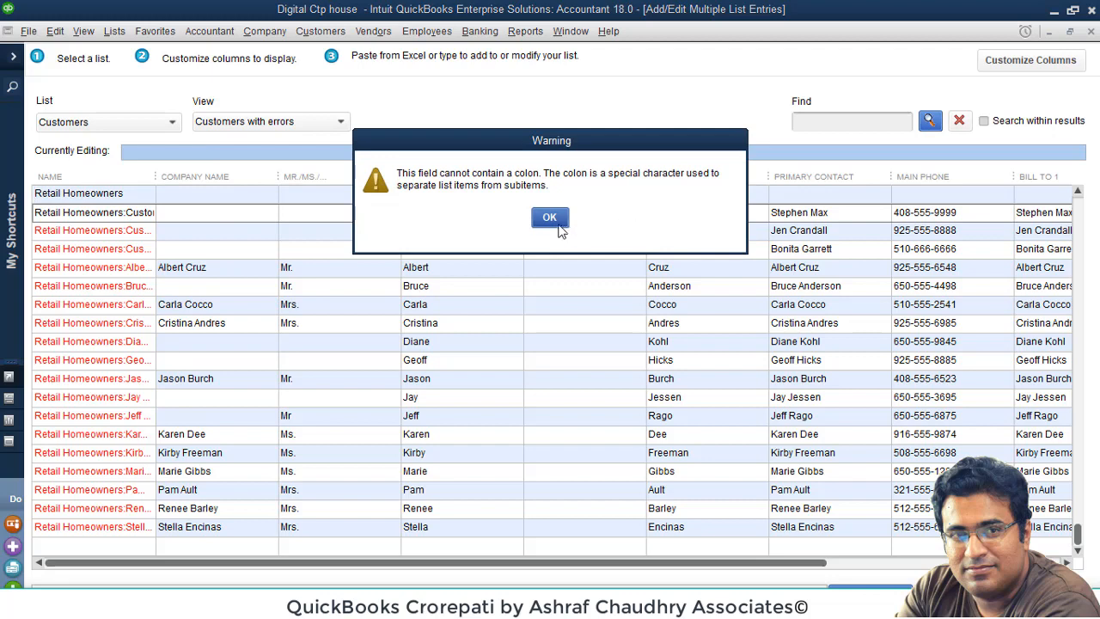
left_click(555, 224)
left_click(552, 220)
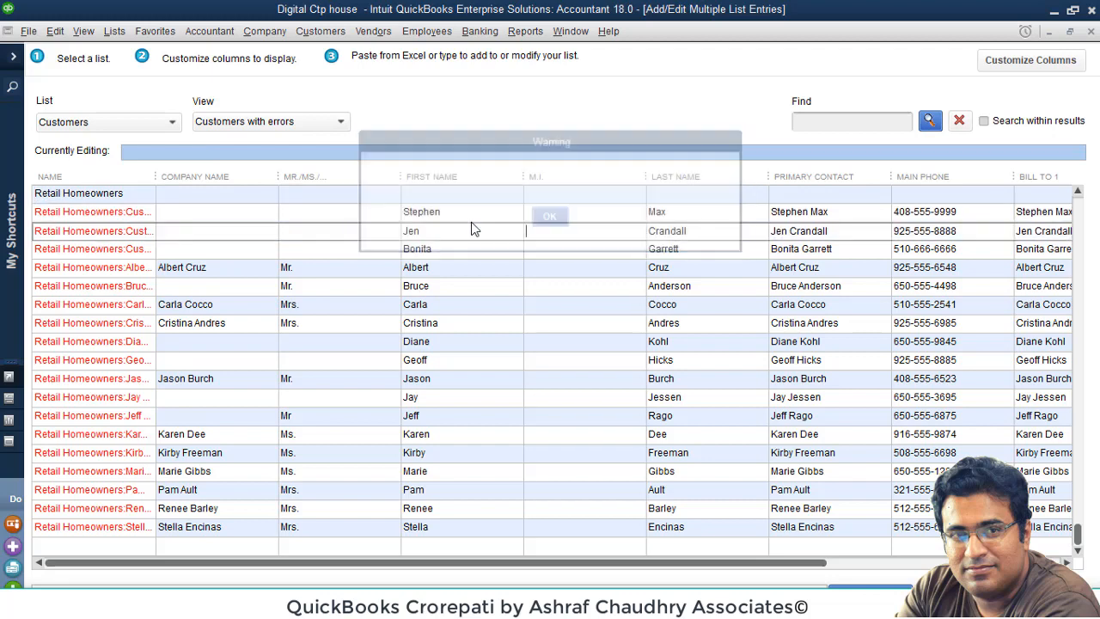
Step: Strip the "Retail Homeowners:Custom Order -" prefix from the Name in the first row below Retail Homeowners
left_click(133, 215)
left_click(551, 216)
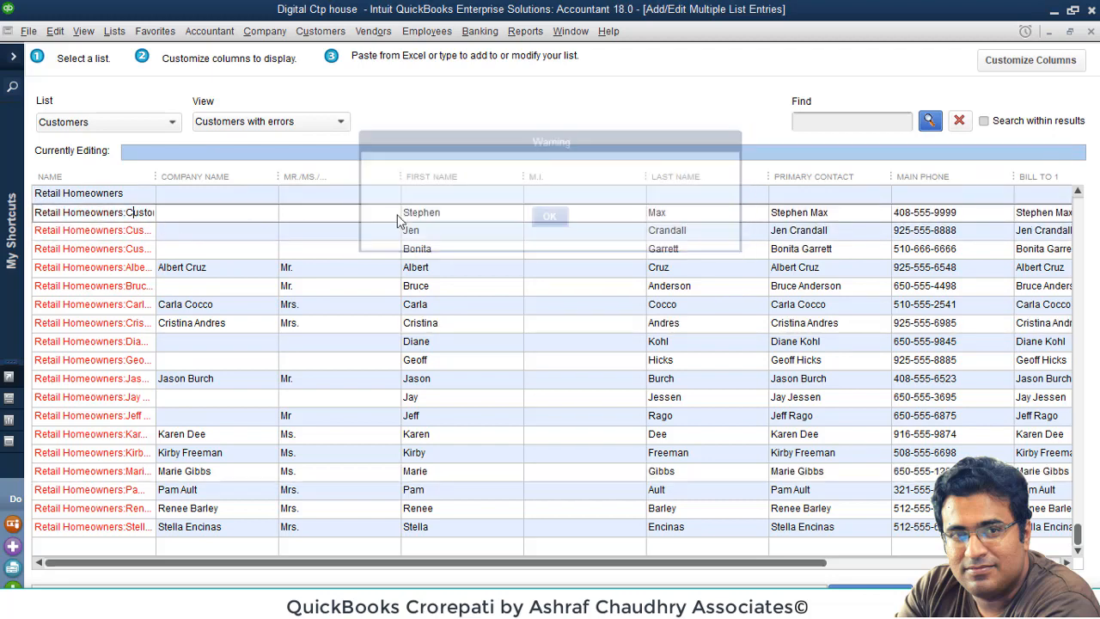
left_click_drag(126, 213, 201, 215)
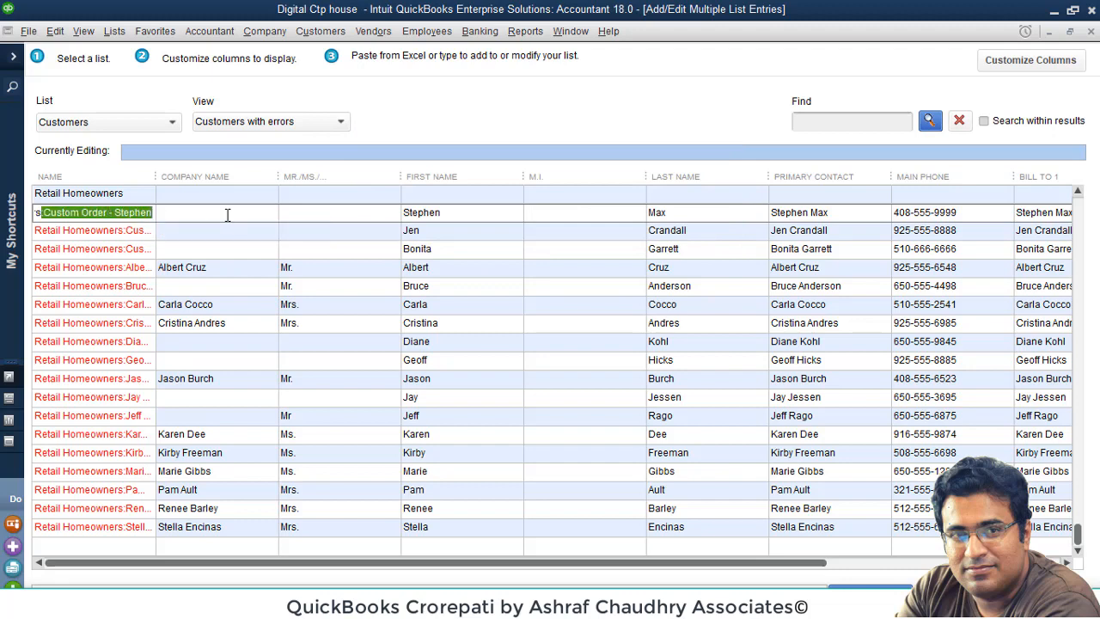
left_click_drag(114, 210, 1, 215)
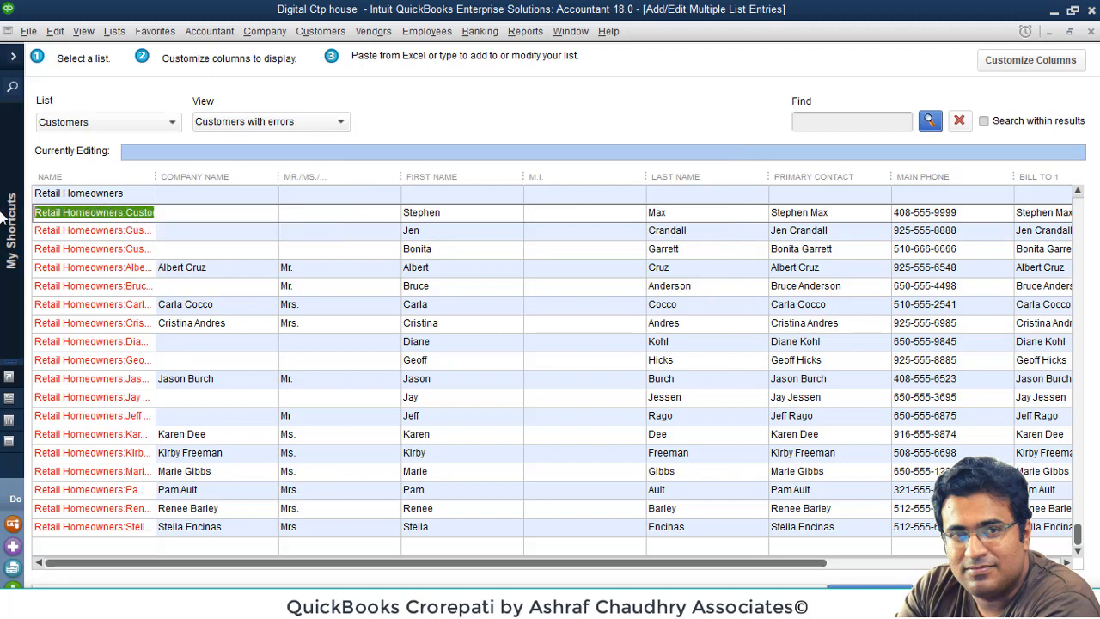
key("BackSpace")
Step: Remove "Retail Homeowners:" and "Custom Order -" from the Name in the second row below Retail Homeowners
left_click(110, 237)
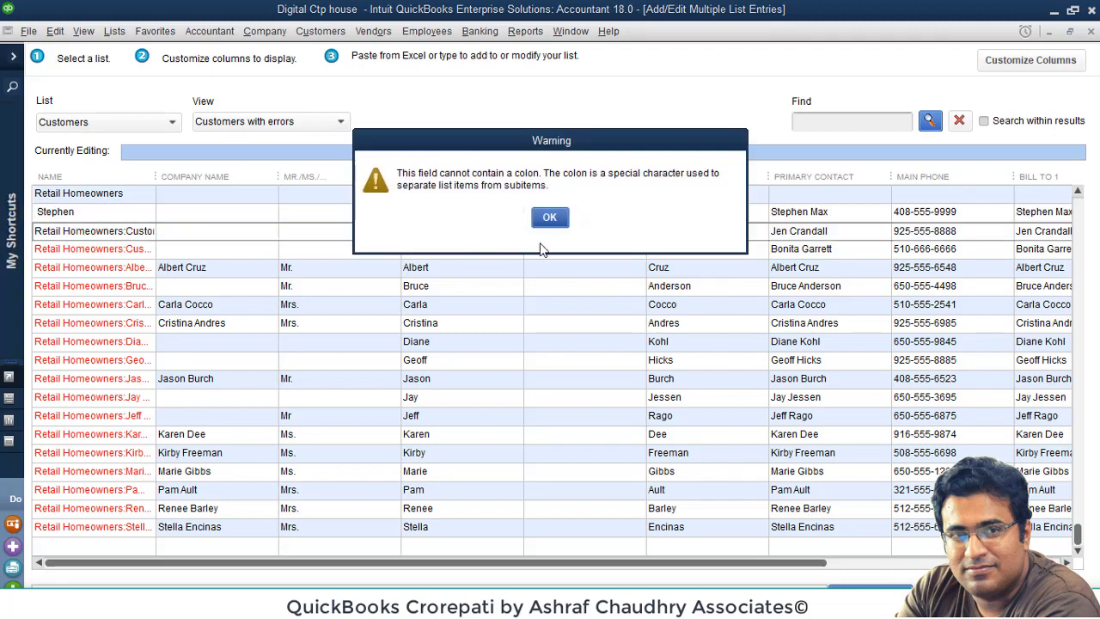
left_click(554, 219)
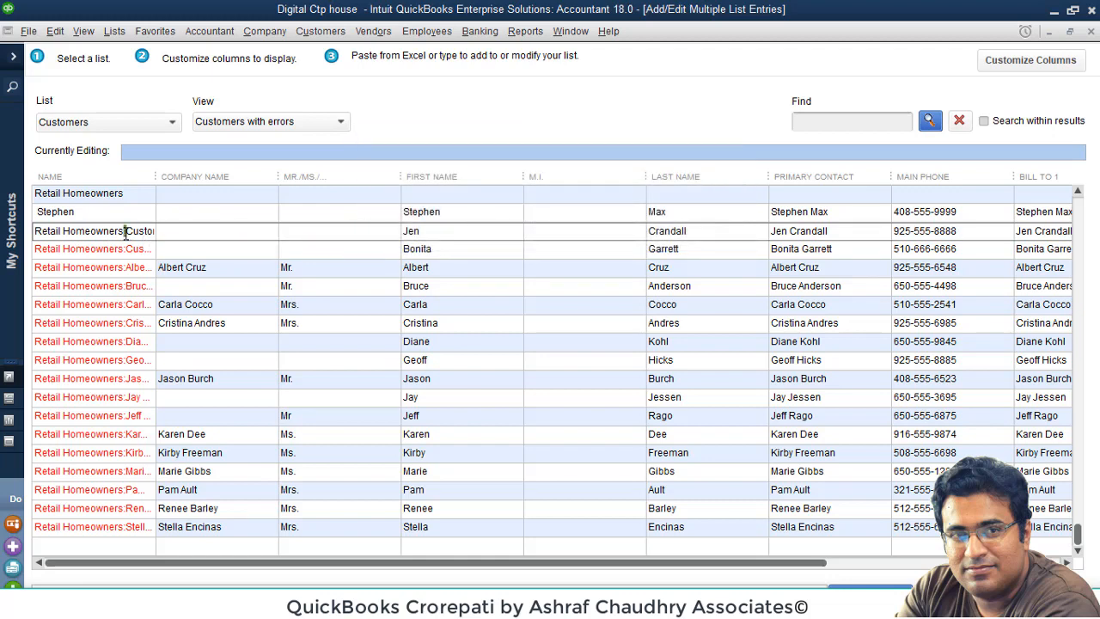
left_click_drag(128, 232, 3, 234)
key("BackSpace")
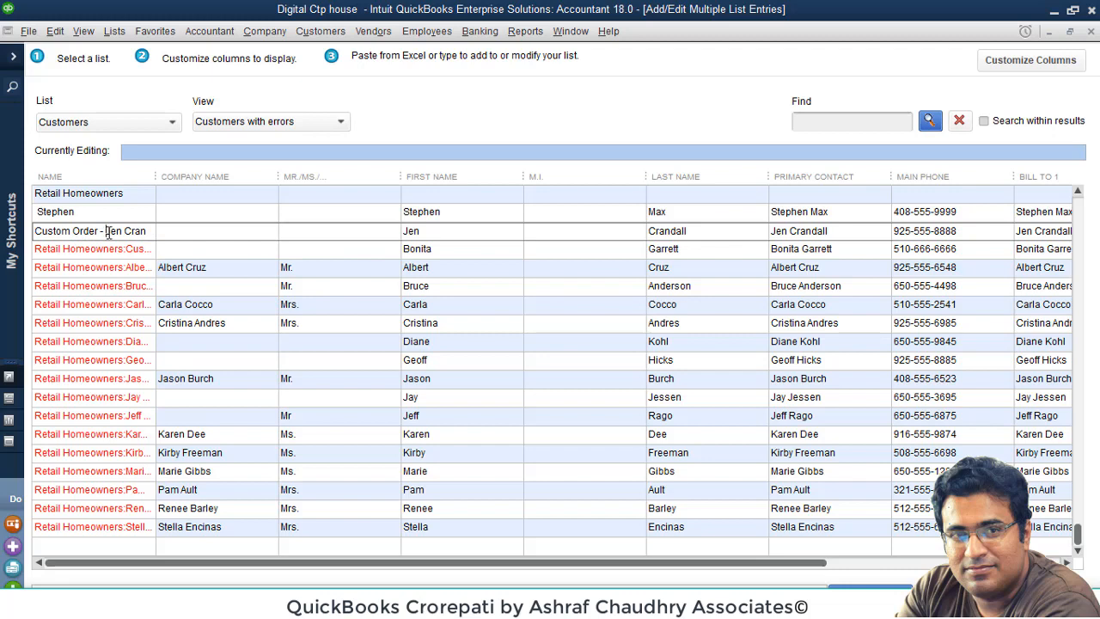
left_click_drag(108, 232, 35, 232)
key("BackSpace")
Step: Remove "Retail Homeowners:" and "Custom Order -" from the Name in the third row below Retail Homeowners
left_click(127, 255)
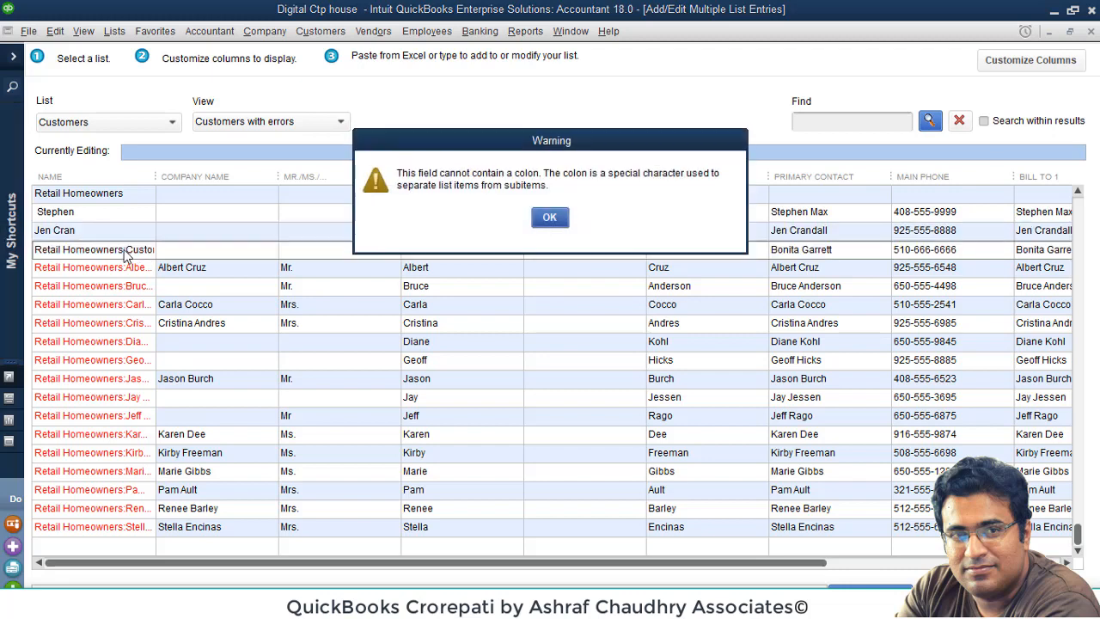
left_click(550, 216)
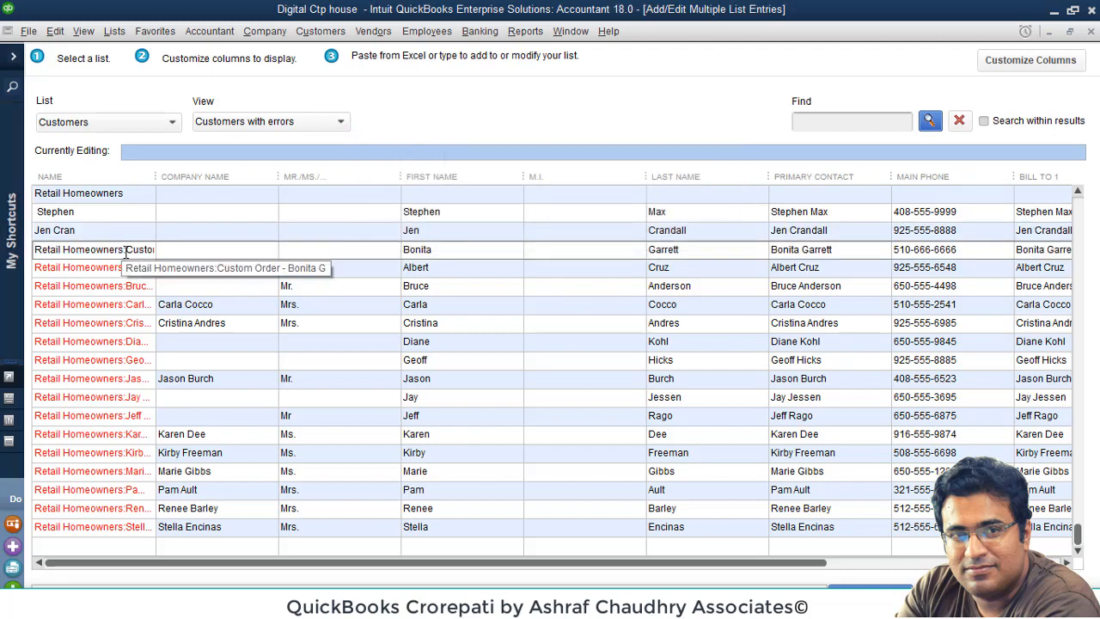
left_click_drag(127, 250, 11, 251)
key("BackSpace")
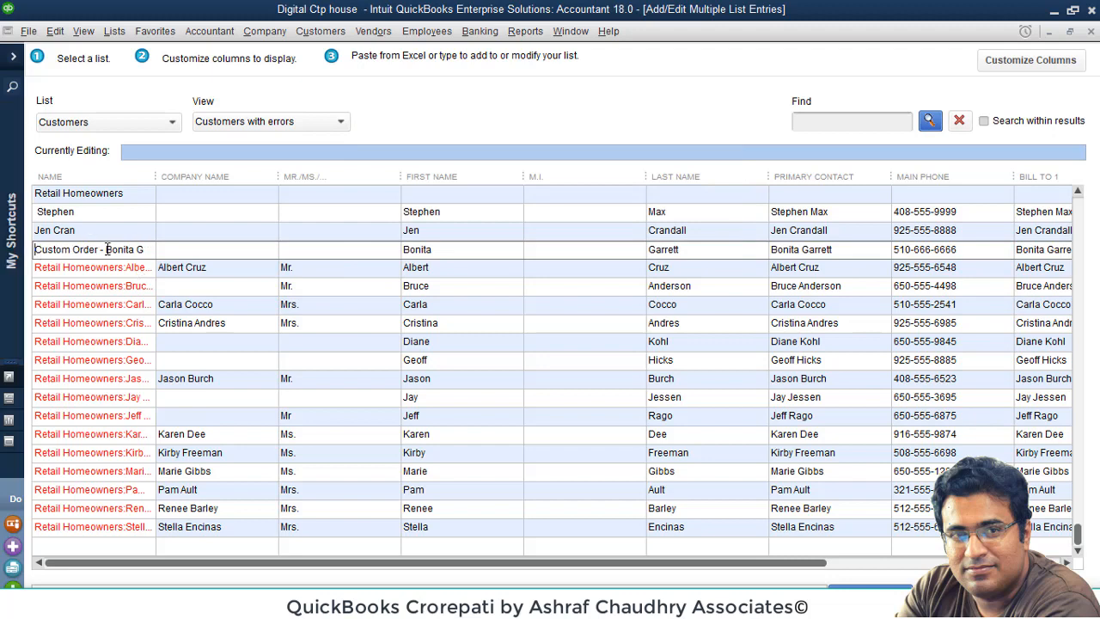
left_click_drag(107, 250, 9, 251)
key("BackSpace")
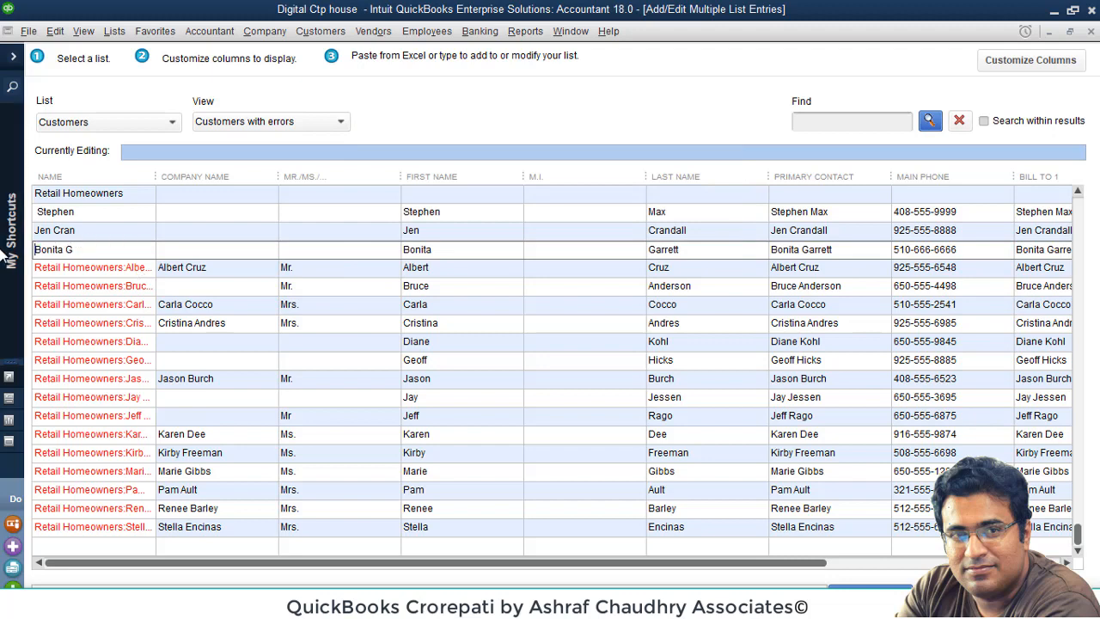
Step: Strip the "Retail Homeowners:" prefix from the Names in the fourth and fifth rows below Retail Homeowners
left_click(111, 275)
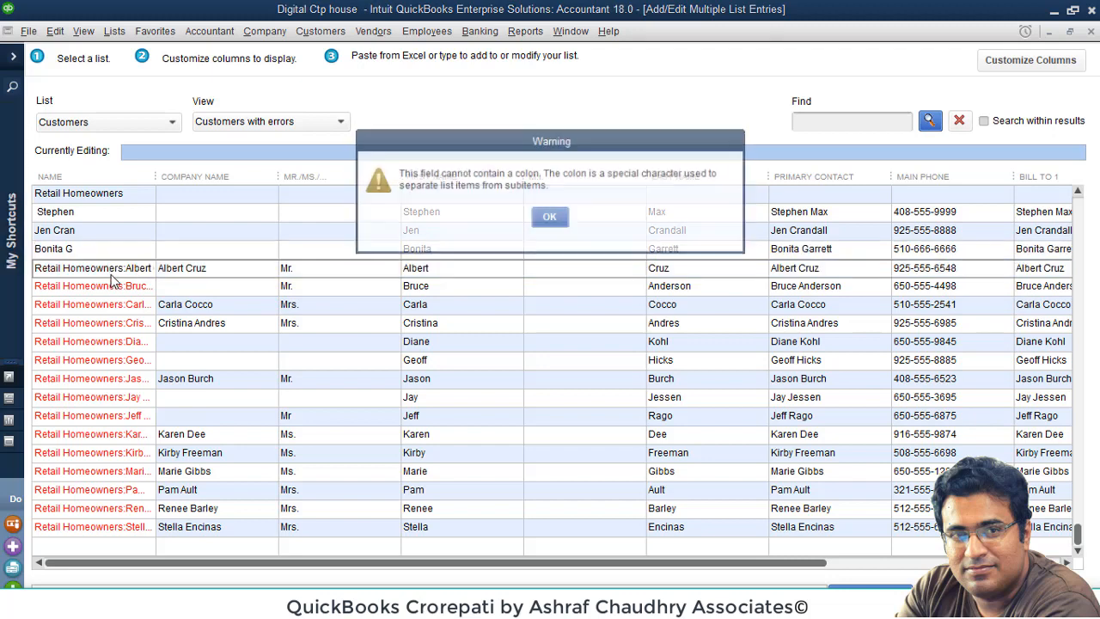
left_click(550, 220)
left_click_drag(129, 267, 12, 273)
key("BackSpace")
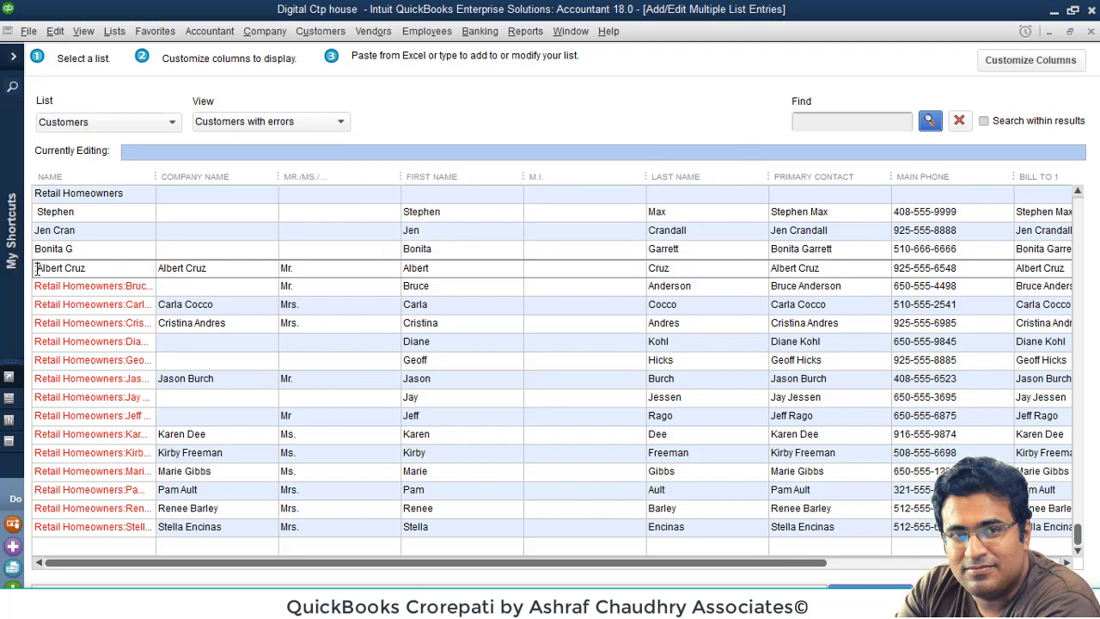
key("Delete")
left_click(144, 287)
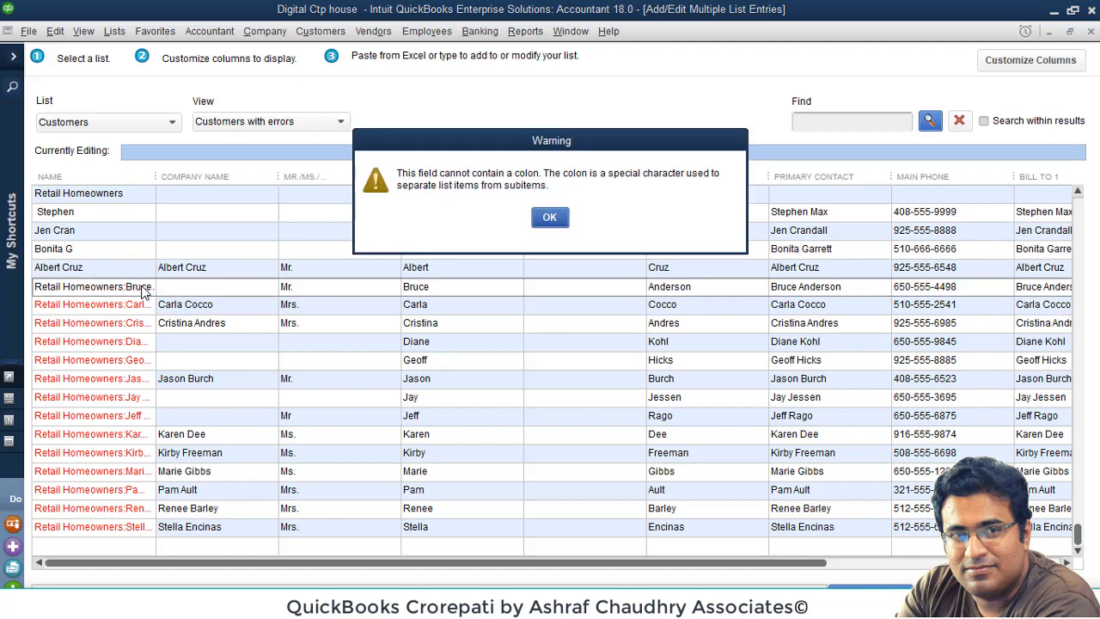
left_click(550, 216)
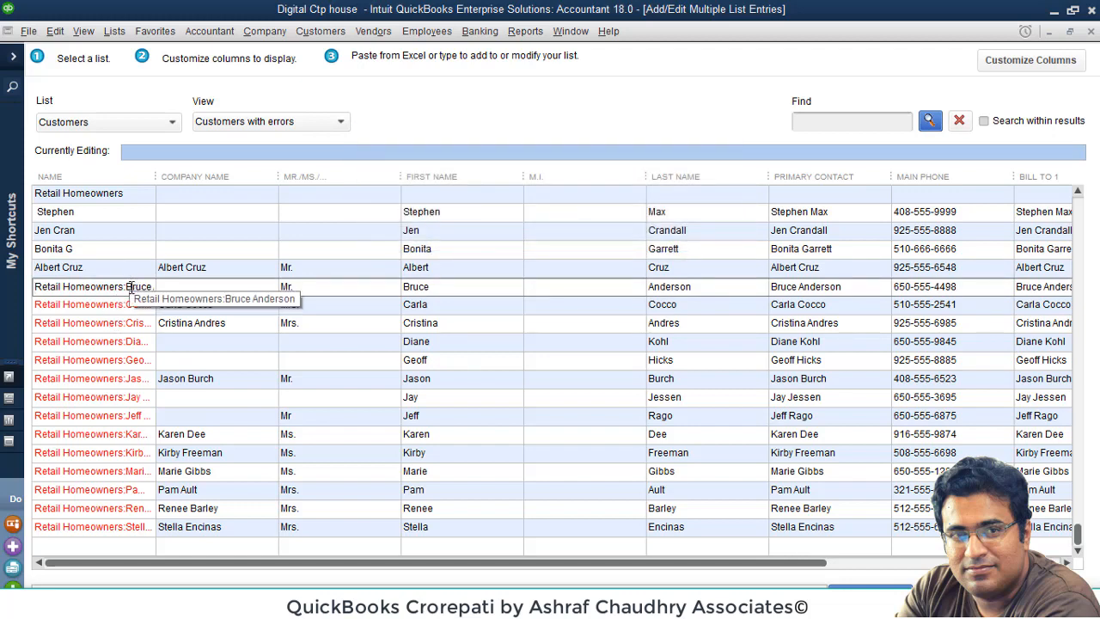
left_click_drag(128, 290, 10, 293)
key("Delete")
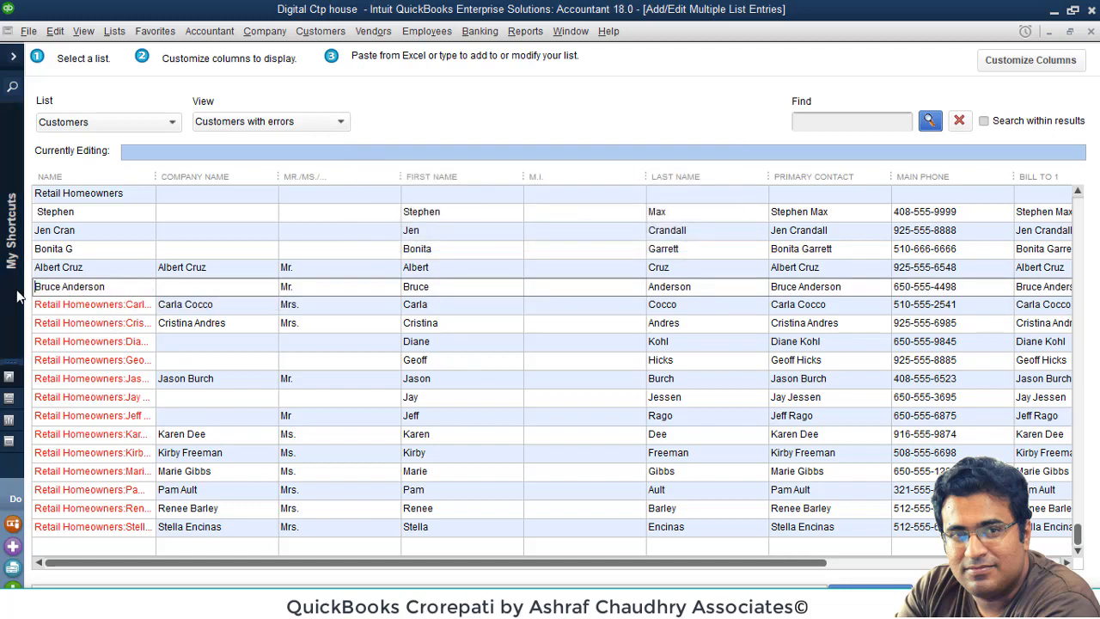
Step: Strip the "Retail Homeowners:" prefix from the Names in the sixth and seventh rows below Retail Homeowners
left_click(137, 311)
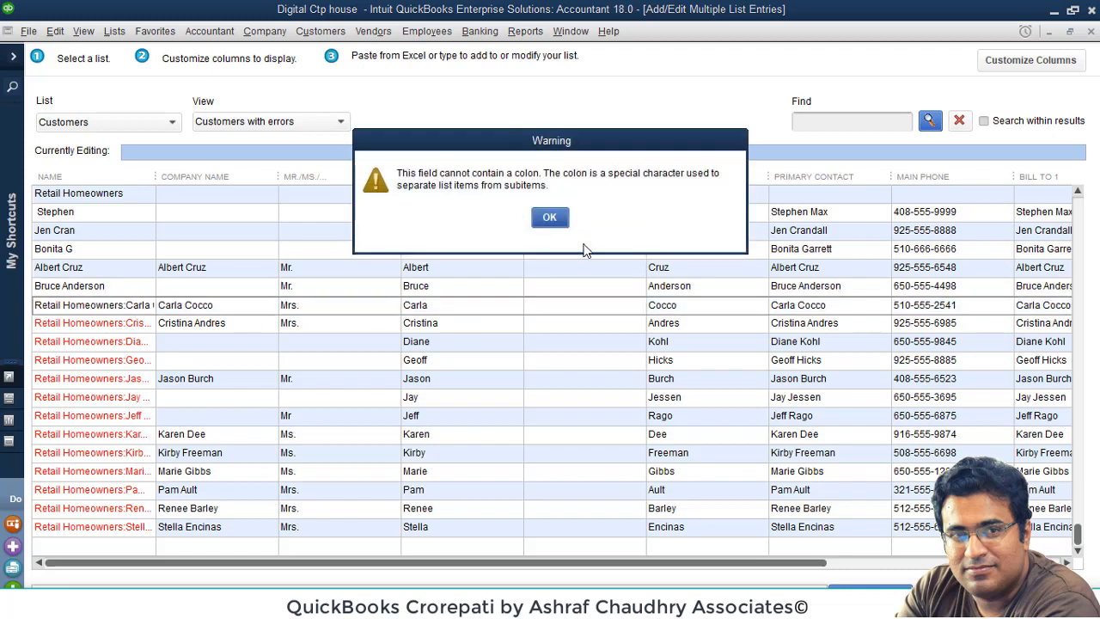
left_click(557, 215)
left_click_drag(127, 306, 17, 307)
key("Delete")
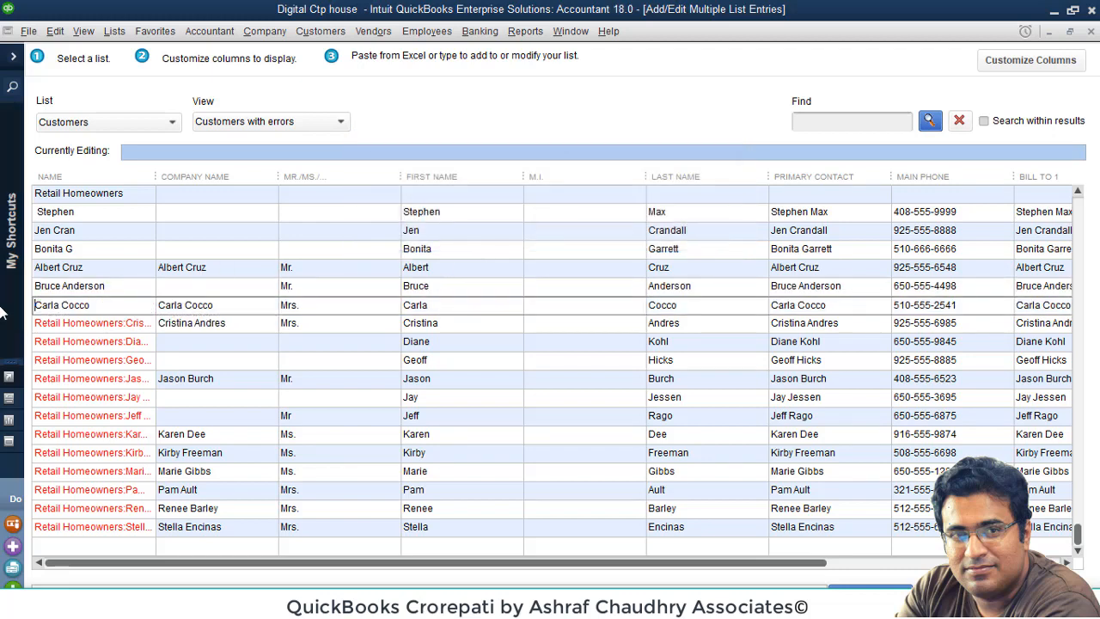
left_click(137, 323)
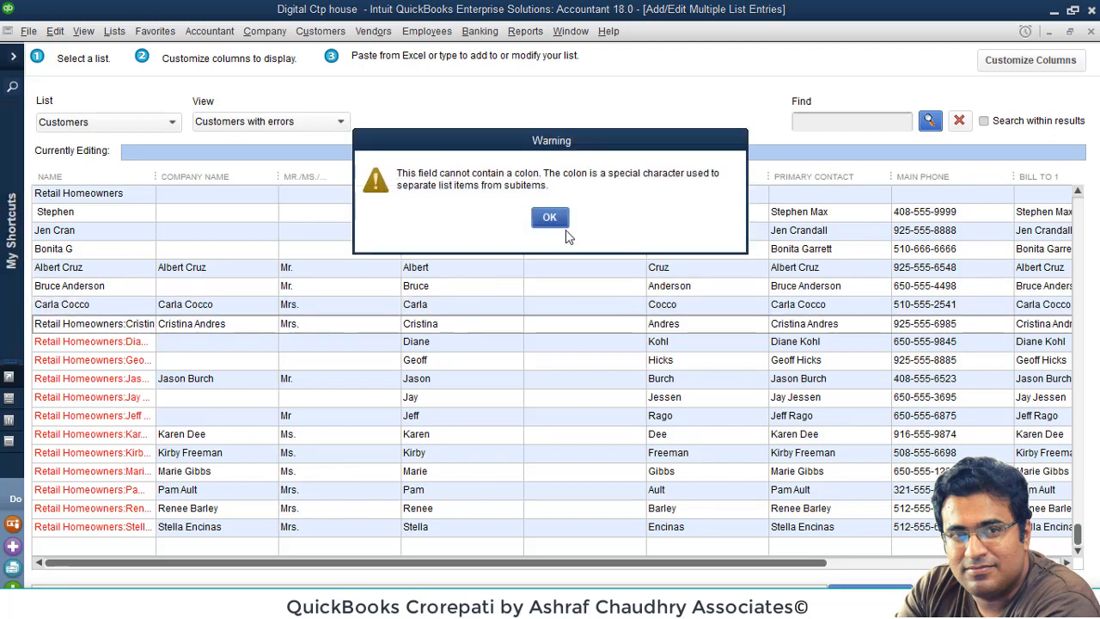
left_click(554, 220)
left_click_drag(126, 324, 4, 326)
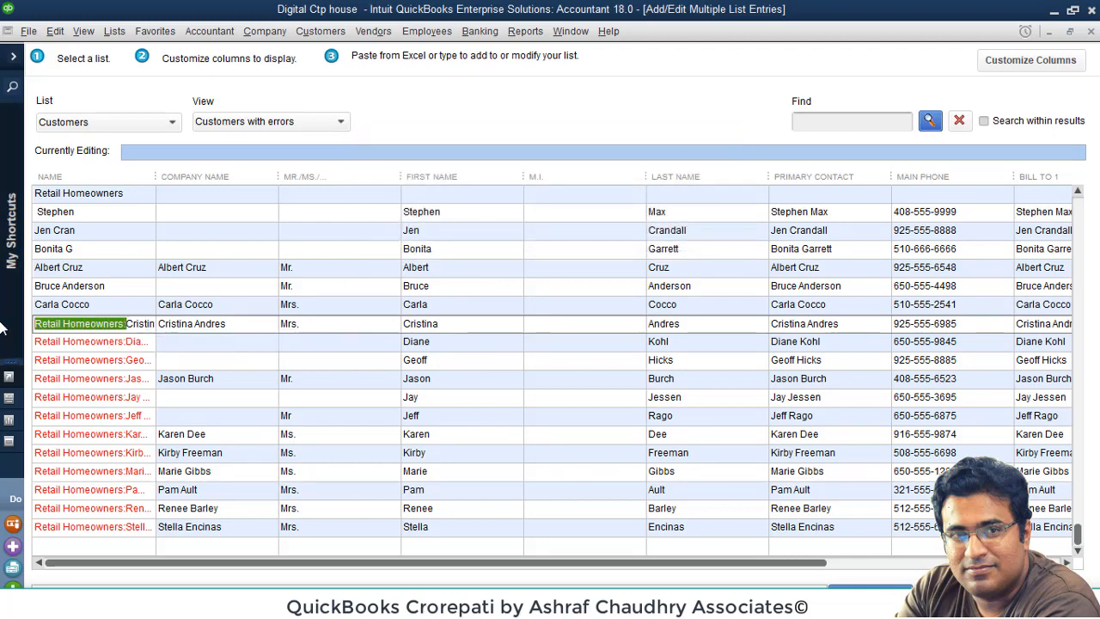
key("Delete")
Step: Remove the words "Retail Homeowners" from the Names in the eighth and ninth rows below Retail Homeowners
left_click(129, 342)
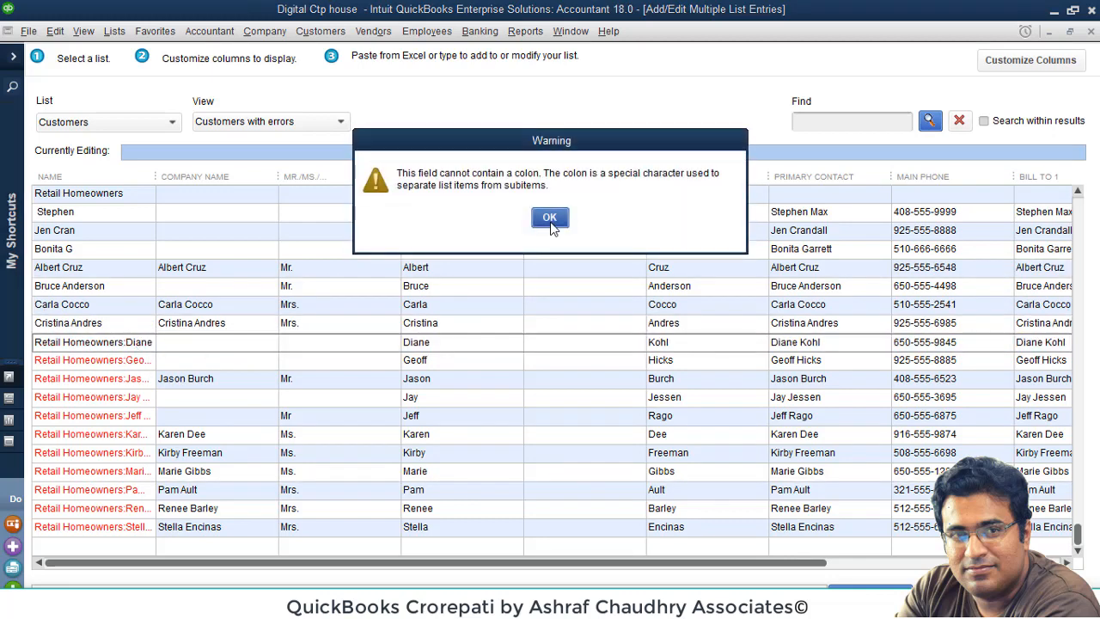
left_click(549, 219)
left_click_drag(125, 343, 26, 345)
key("BackSpace")
left_click(121, 363)
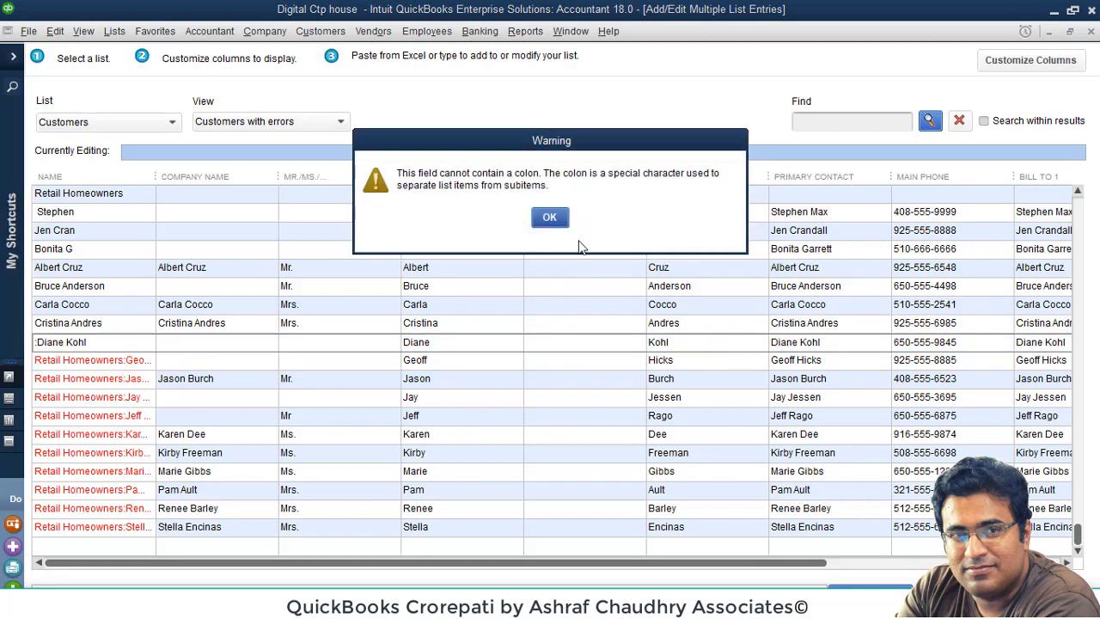
left_click(549, 217)
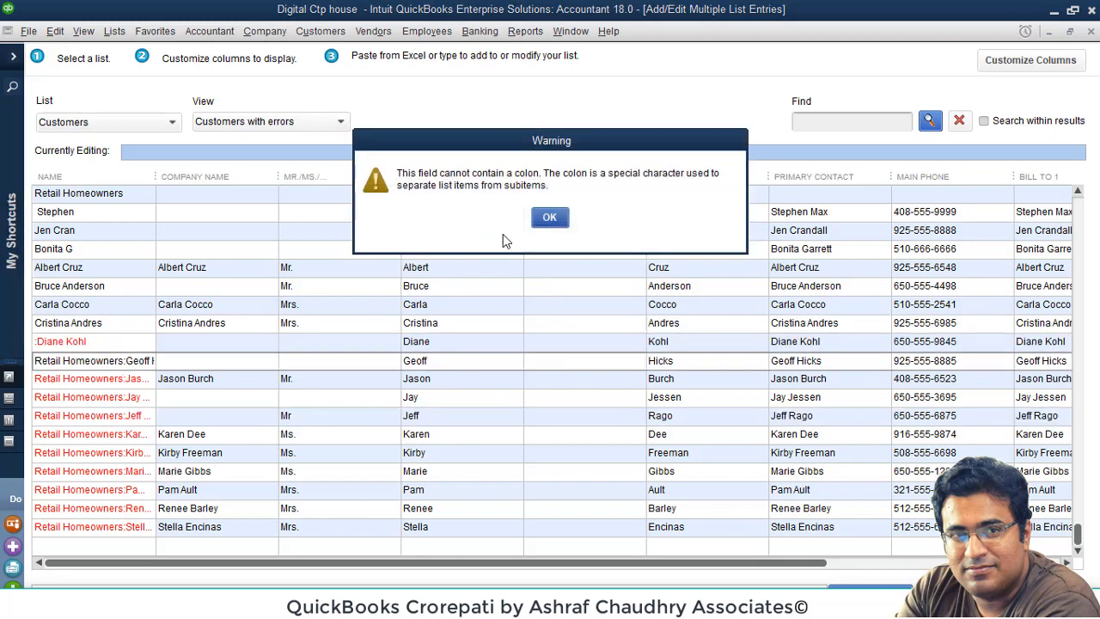
left_click(549, 216)
left_click_drag(123, 361, 33, 362)
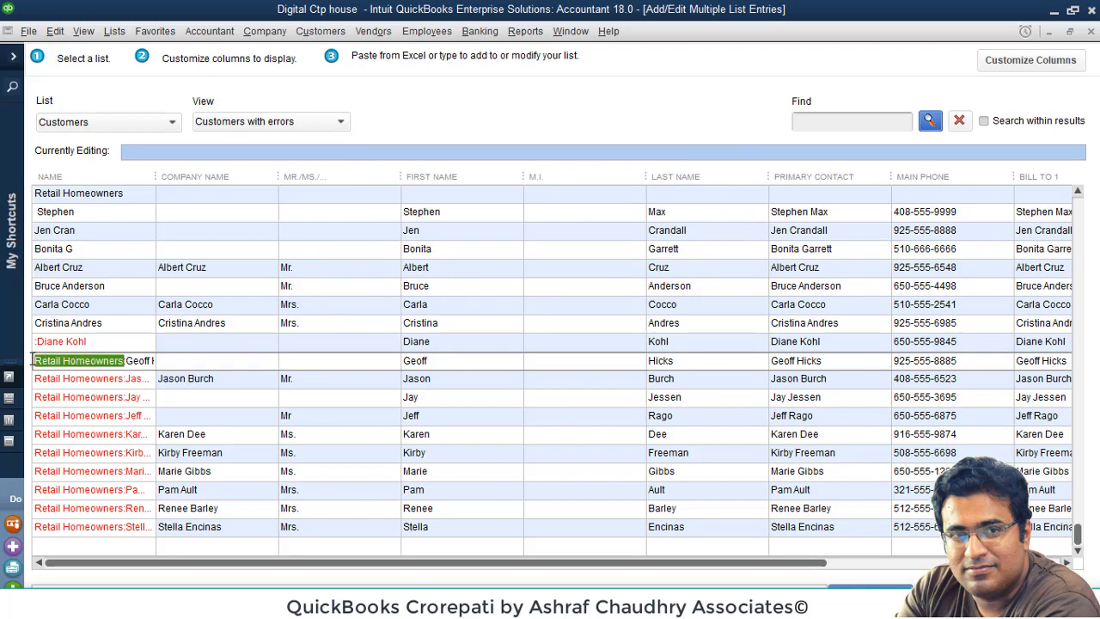
key("BackSpace")
Step: Delete the leading colon from the Name in the eighth row below Retail Homeowners
left_click(43, 343)
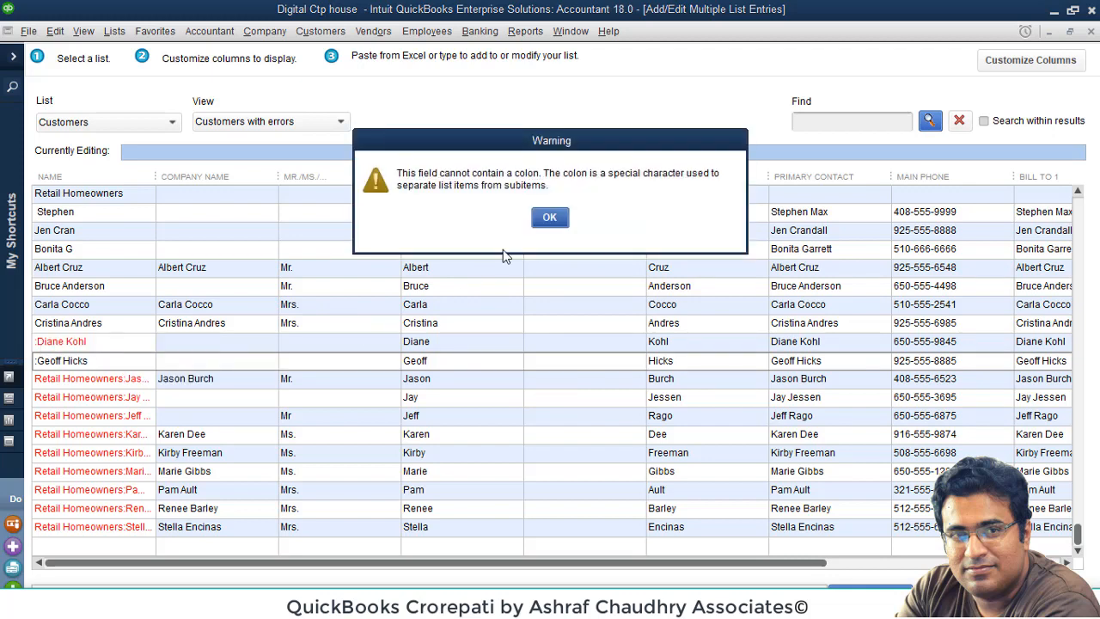
left_click(549, 216)
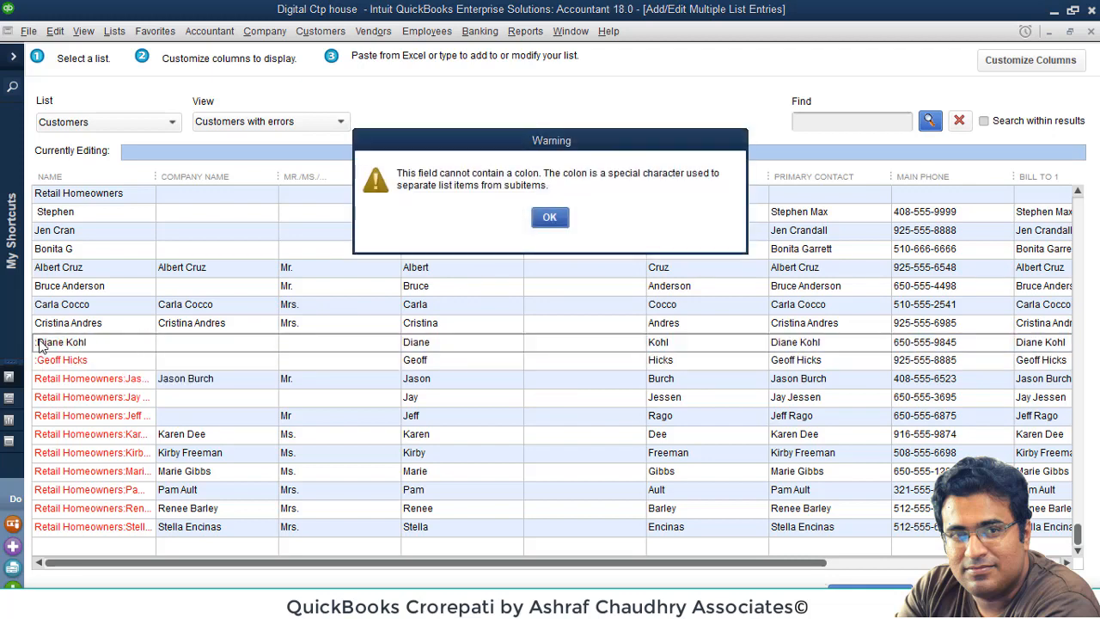
left_click(550, 216)
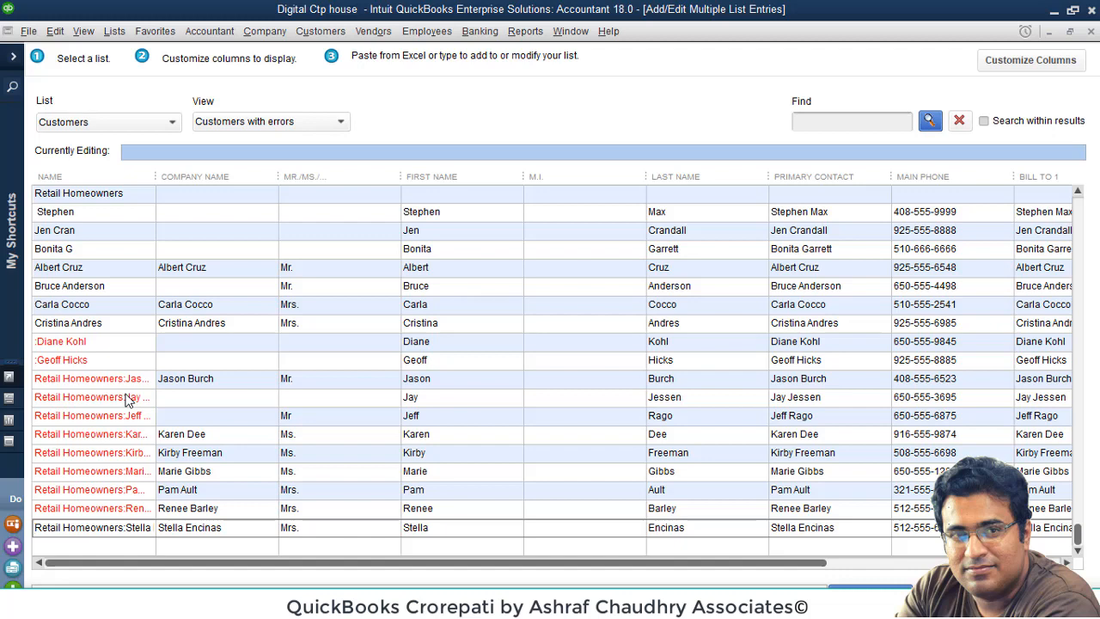
left_click(49, 346)
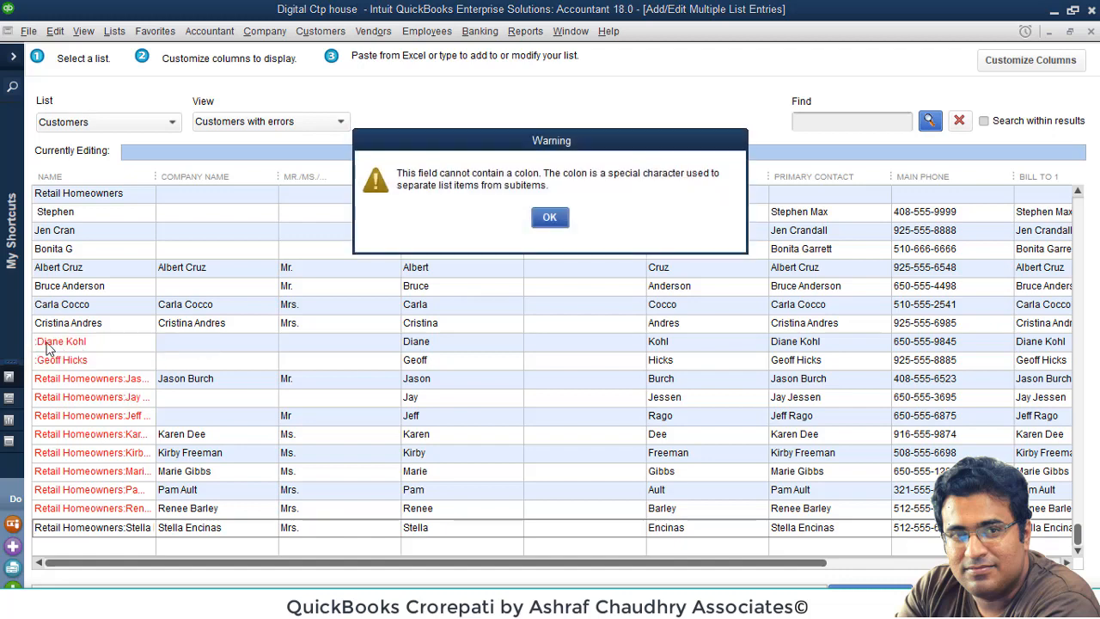
left_click(555, 221)
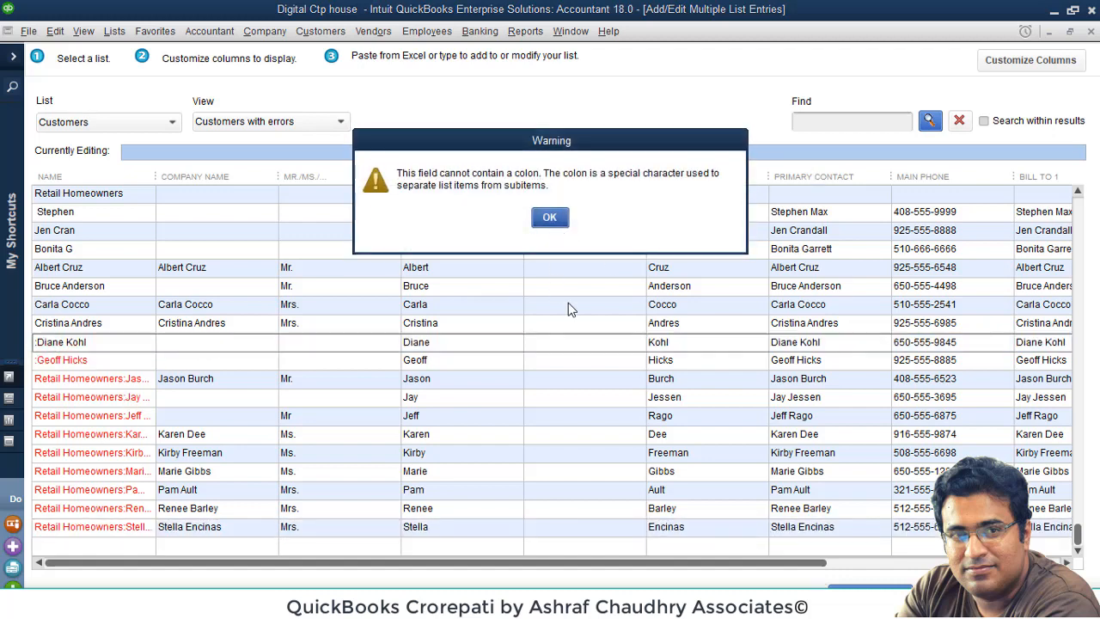
left_click(542, 219)
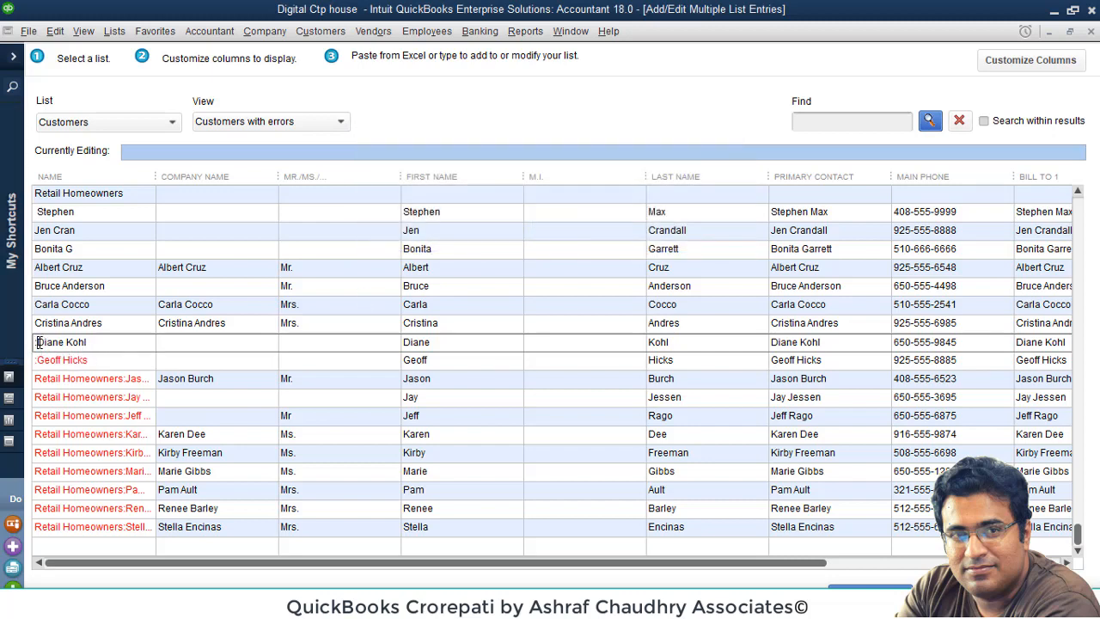
left_click(140, 361)
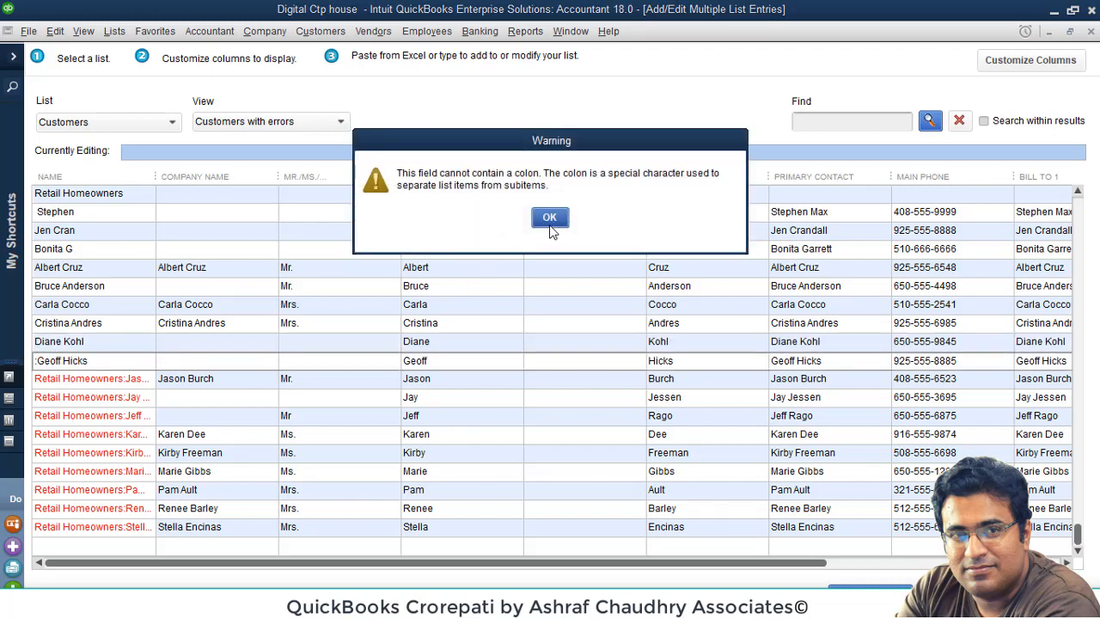
Step: Leave the ninth row's Name, select the Retail Homeowners row and try to save the corrected customers
left_click(549, 216)
left_click(559, 368)
left_click(549, 215)
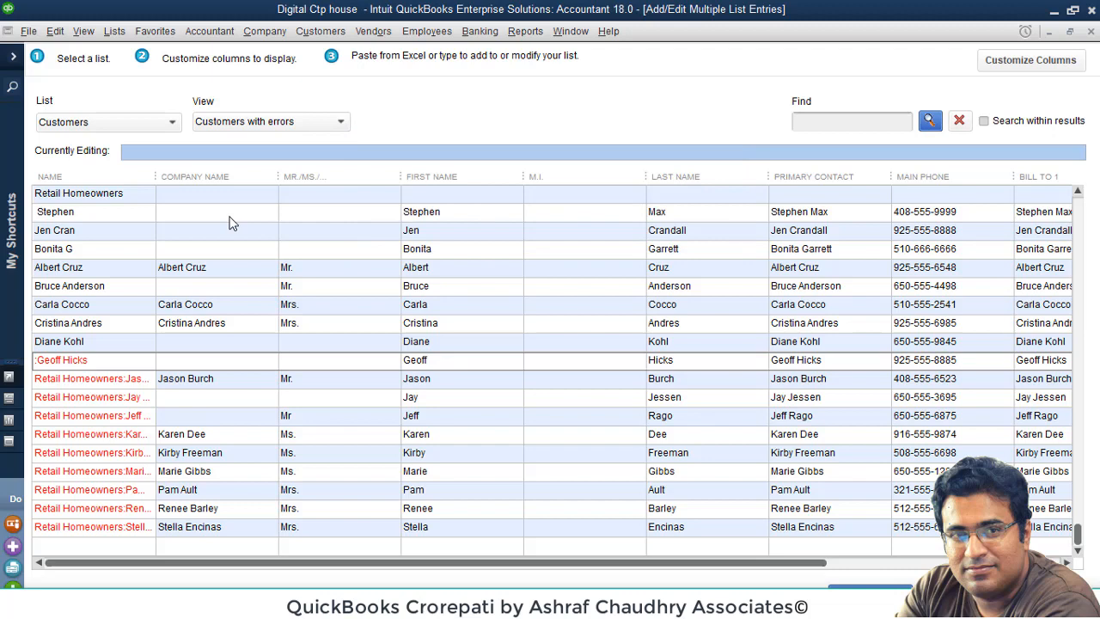
left_click(111, 196)
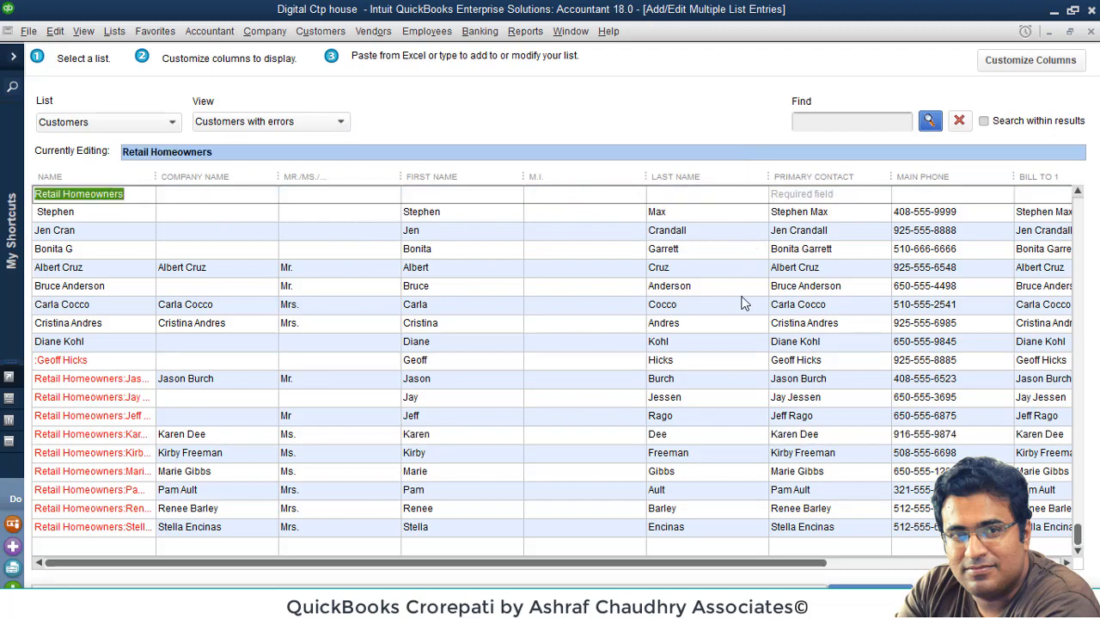
left_click(869, 586)
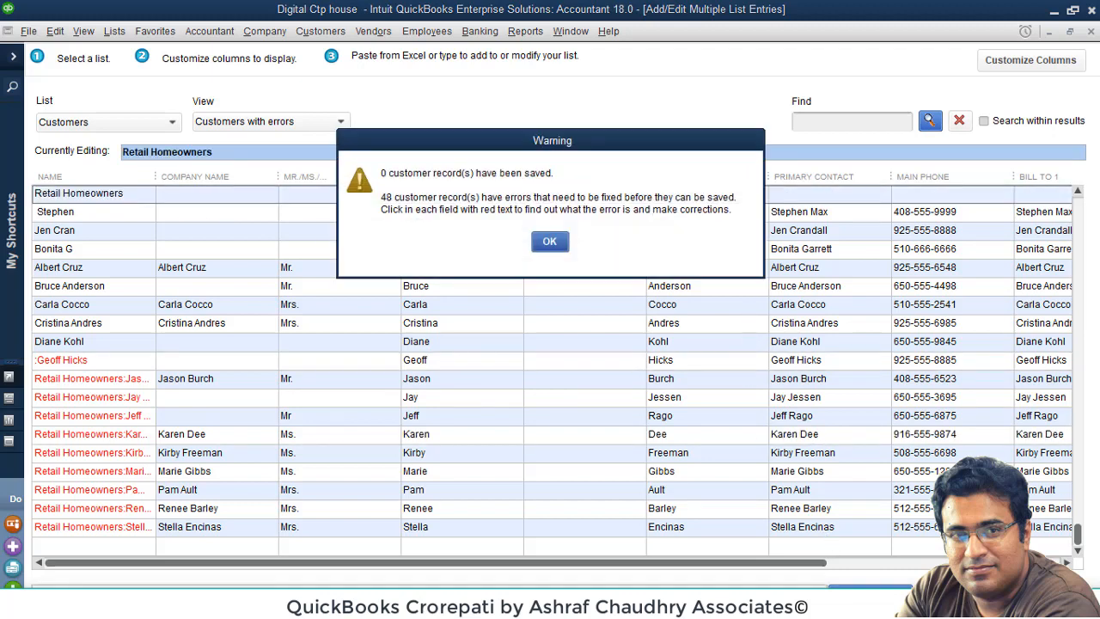
left_click(553, 244)
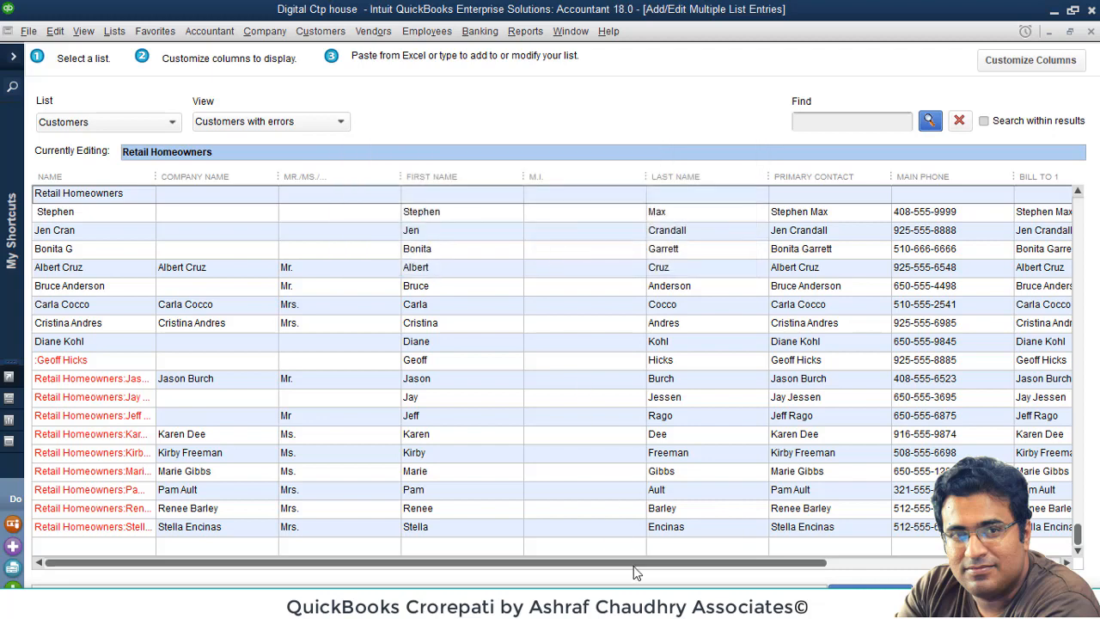
Step: Quick-add End User to the Customer Type list from the first row below Retail Homeowners
left_click_drag(637, 567, 898, 568)
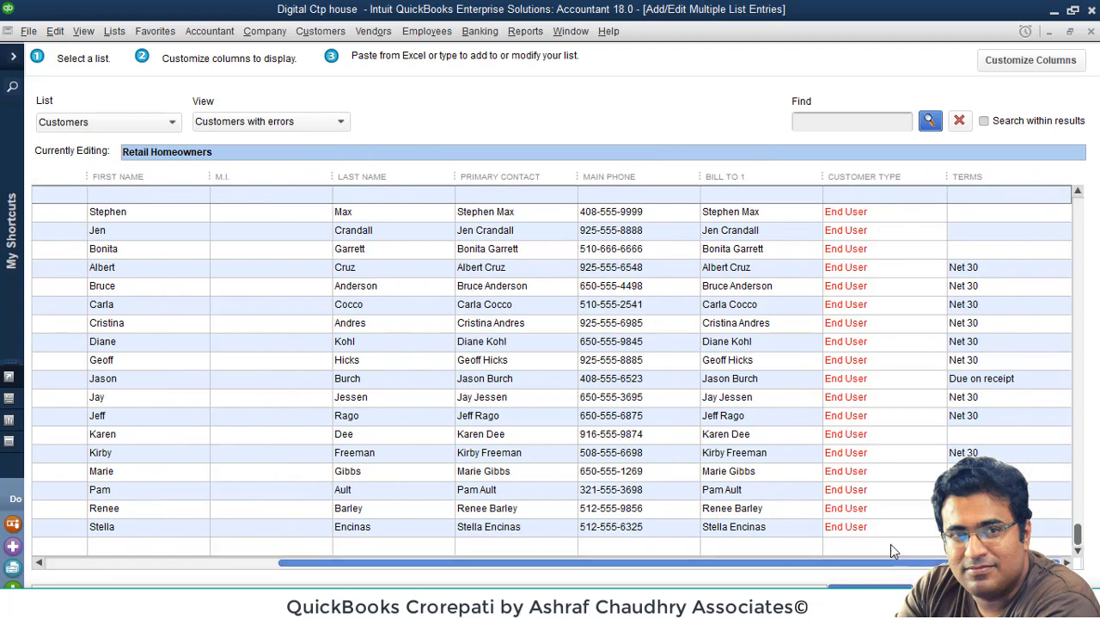
left_click(892, 218)
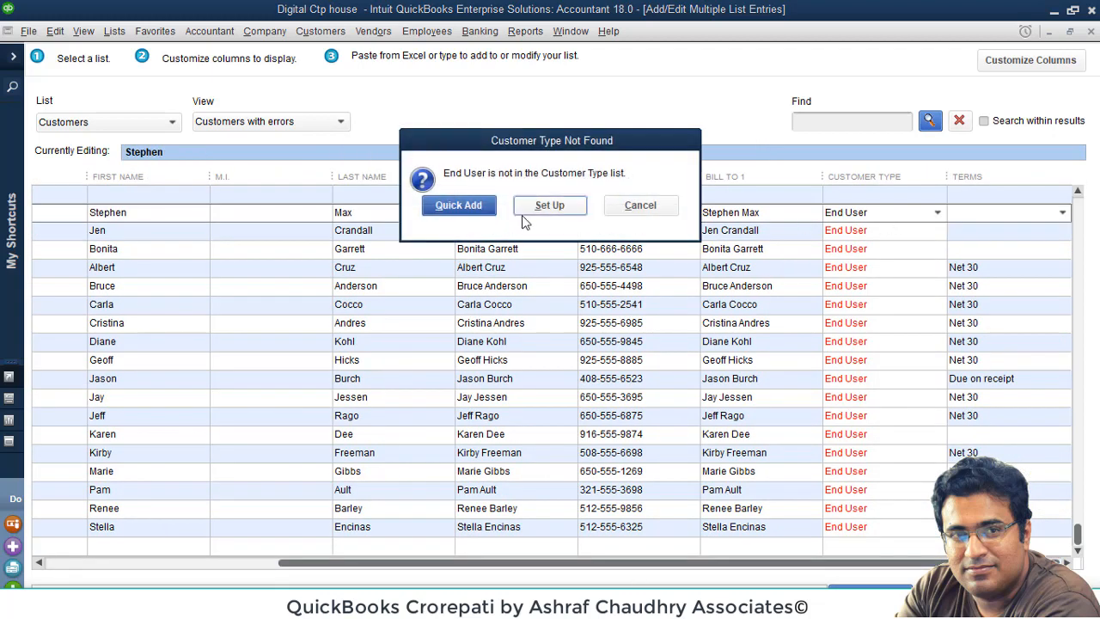
left_click(458, 206)
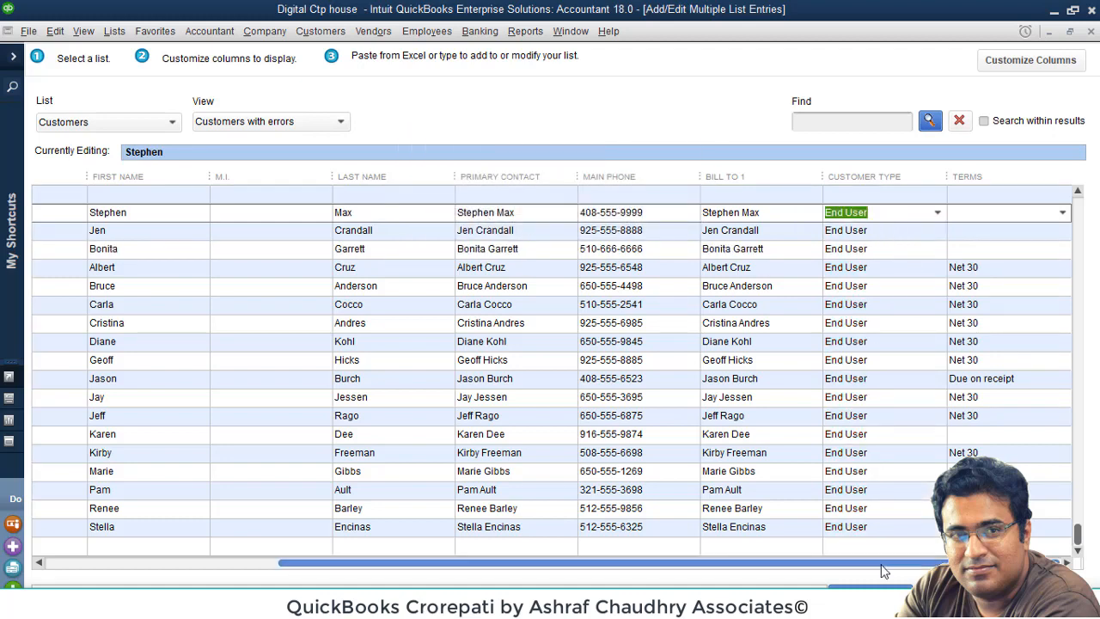
Step: Save the corrected customers and check the Customer Type and Terms columns of the remaining rows
left_click_drag(928, 566, 472, 579)
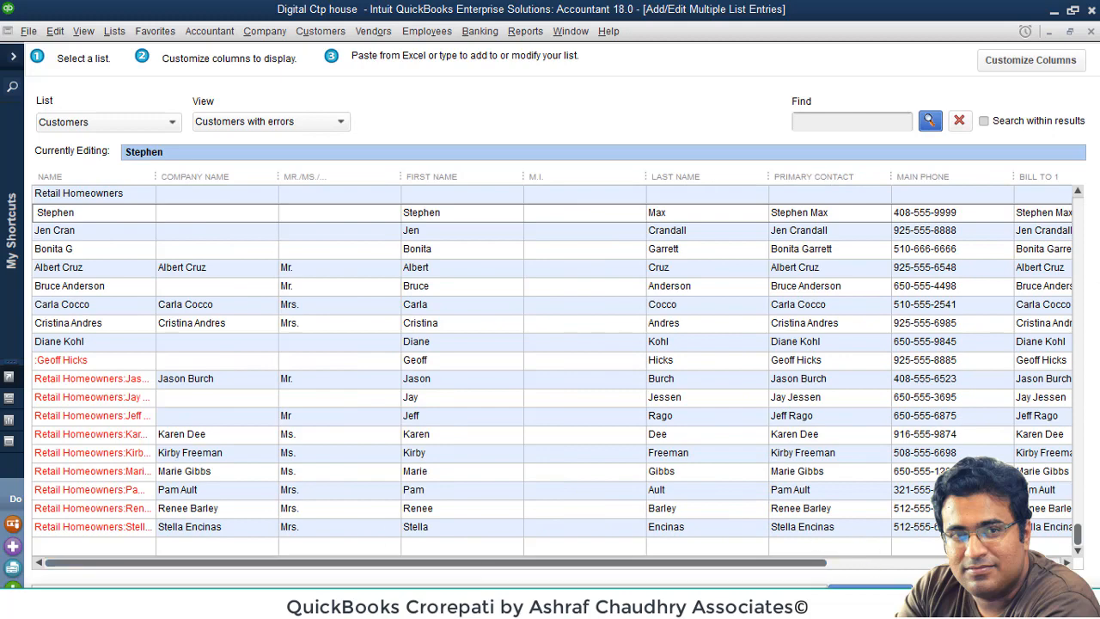
left_click(869, 587)
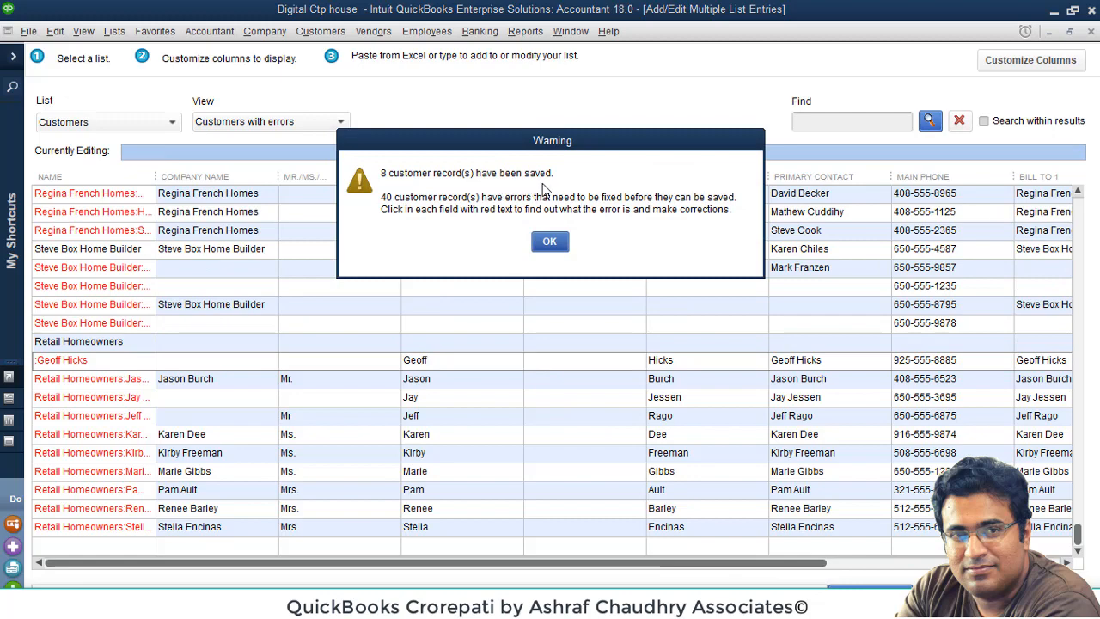
left_click(550, 248)
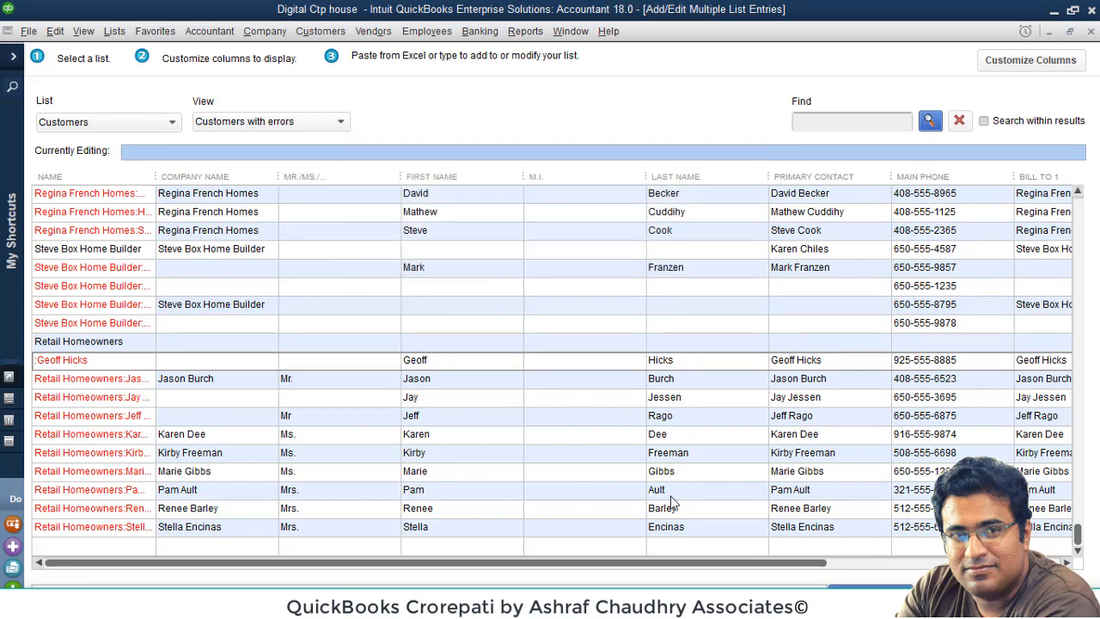
left_click_drag(725, 564, 961, 543)
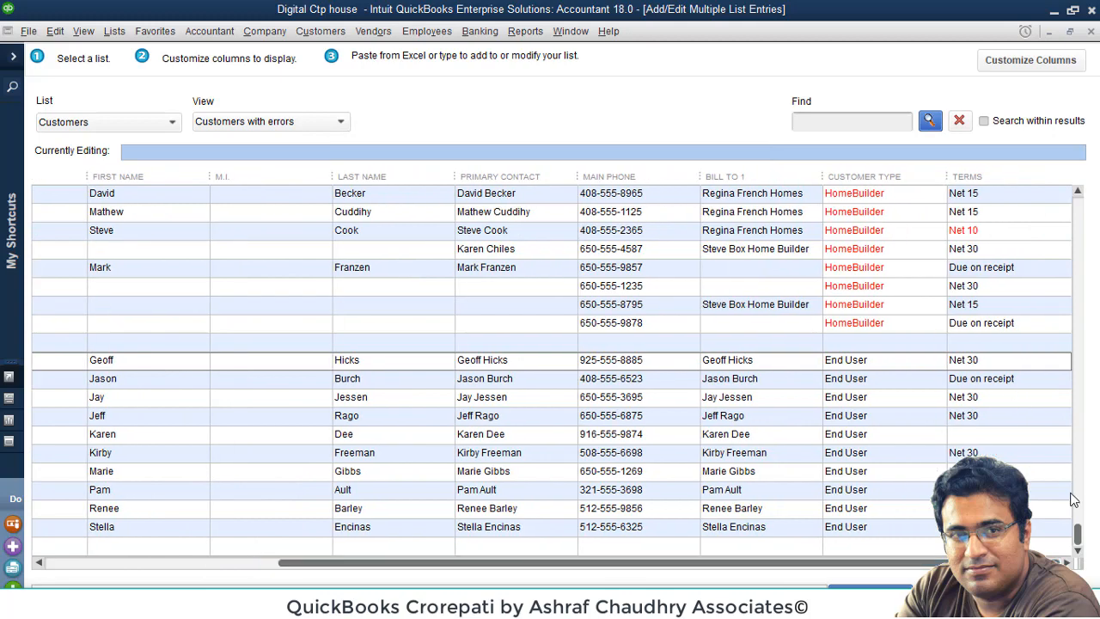
Step: Quick-add HomeBuilder to the Customer Type list from the Peacock Home Builders row
scroll(1074, 482, "up", 2)
left_click_drag(1074, 435, 1074, 254)
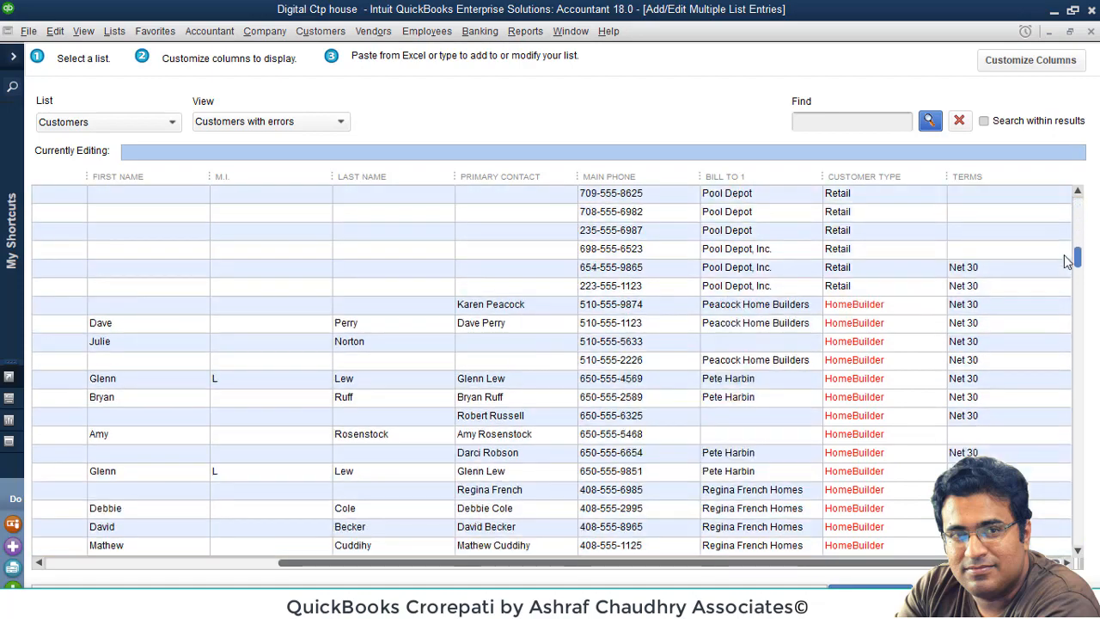
left_click(847, 311)
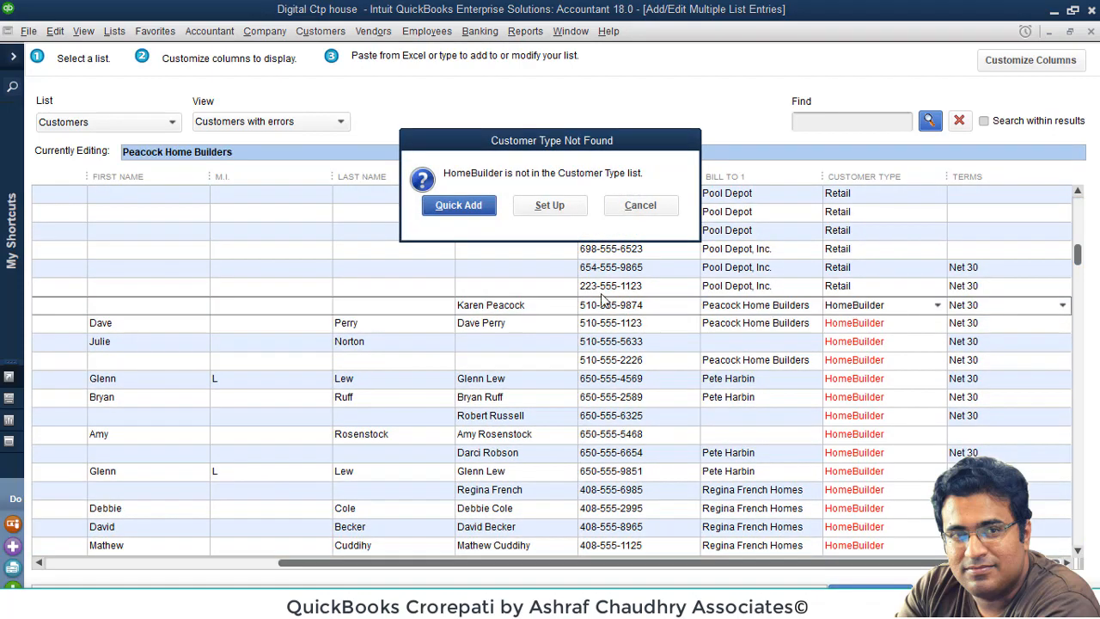
left_click(460, 206)
scroll(899, 339, "down", 5)
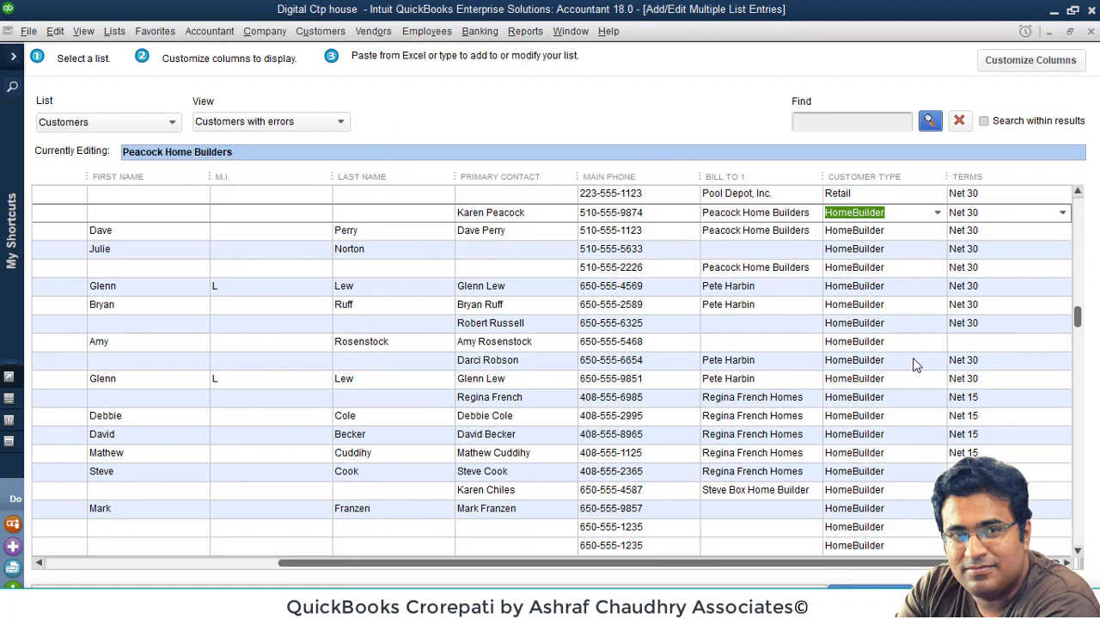
scroll(916, 386, "down", 1)
scroll(970, 447, "up", 5)
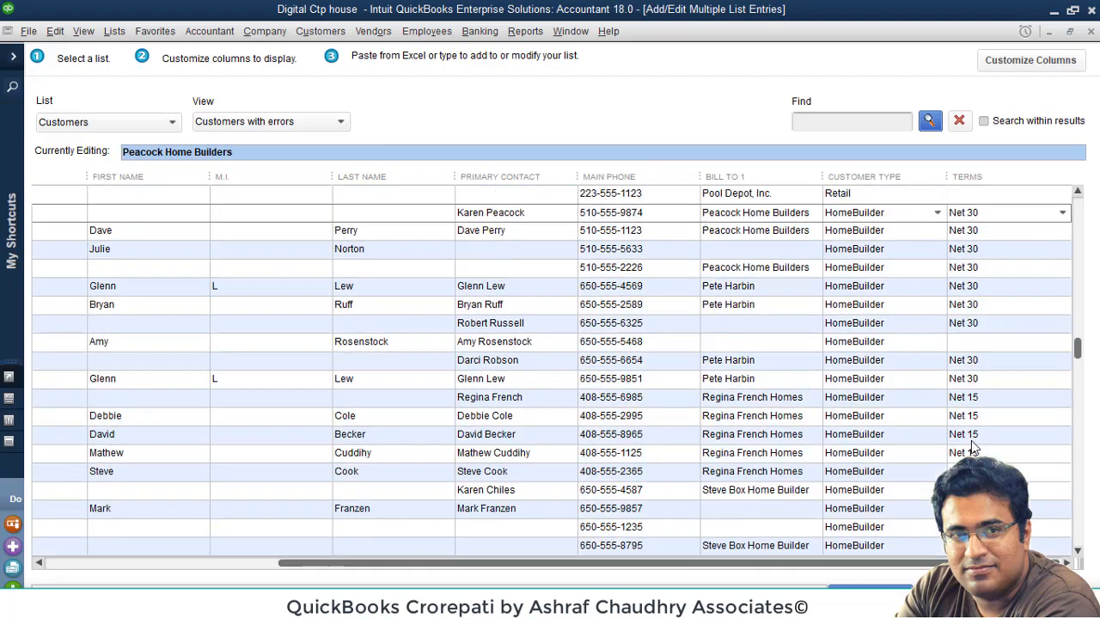
Step: Examine the Terms column of the remaining customer rows for invalid entries
scroll(978, 453, "down", 4)
mouse_move(971, 295)
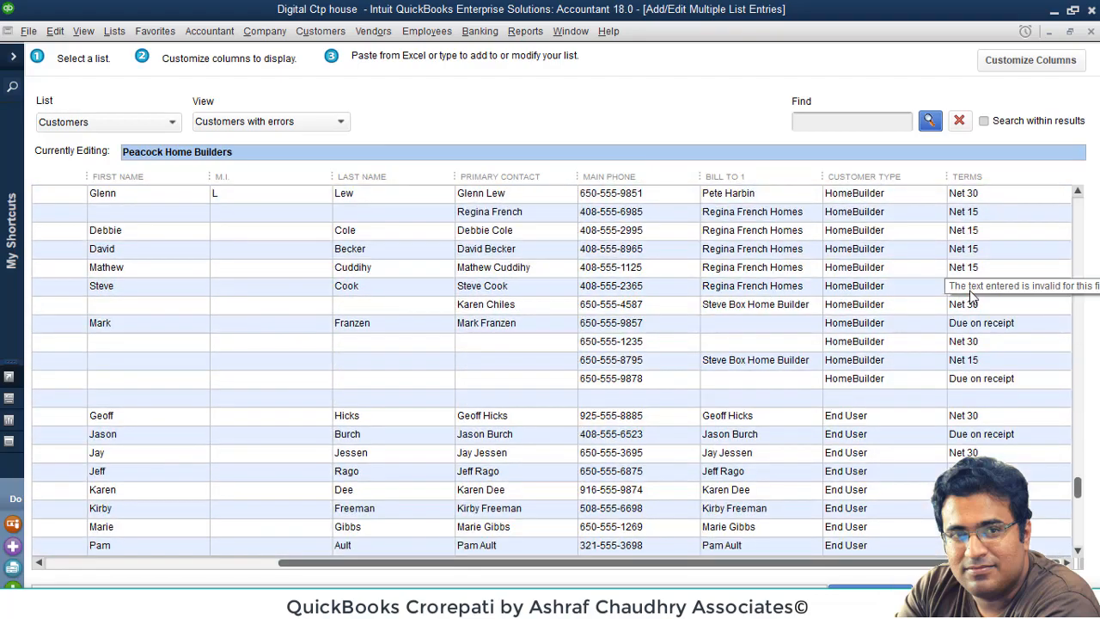
scroll(972, 295, "up", 6)
left_click(969, 290)
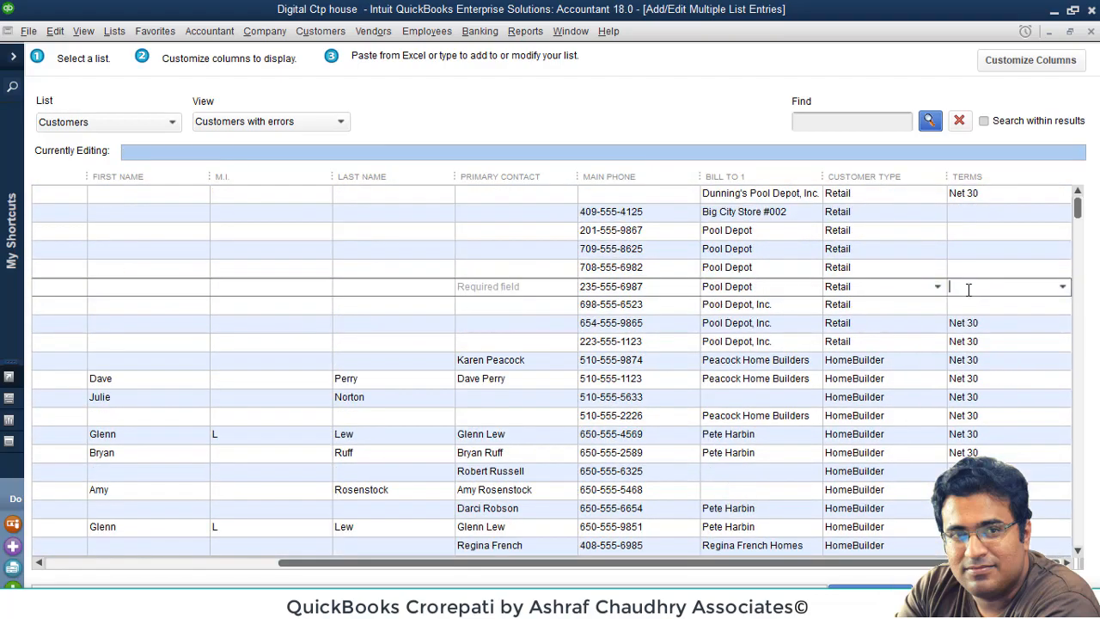
left_click(1027, 374)
scroll(972, 293, "down", 7)
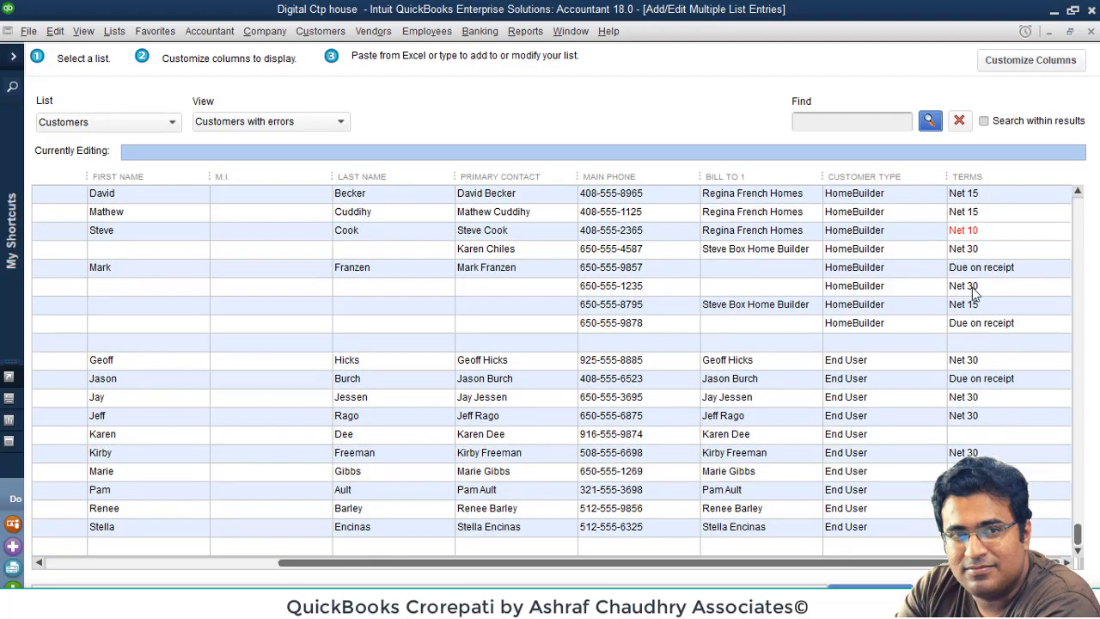
mouse_move(974, 245)
scroll(974, 245, "up", 7)
left_click(971, 233)
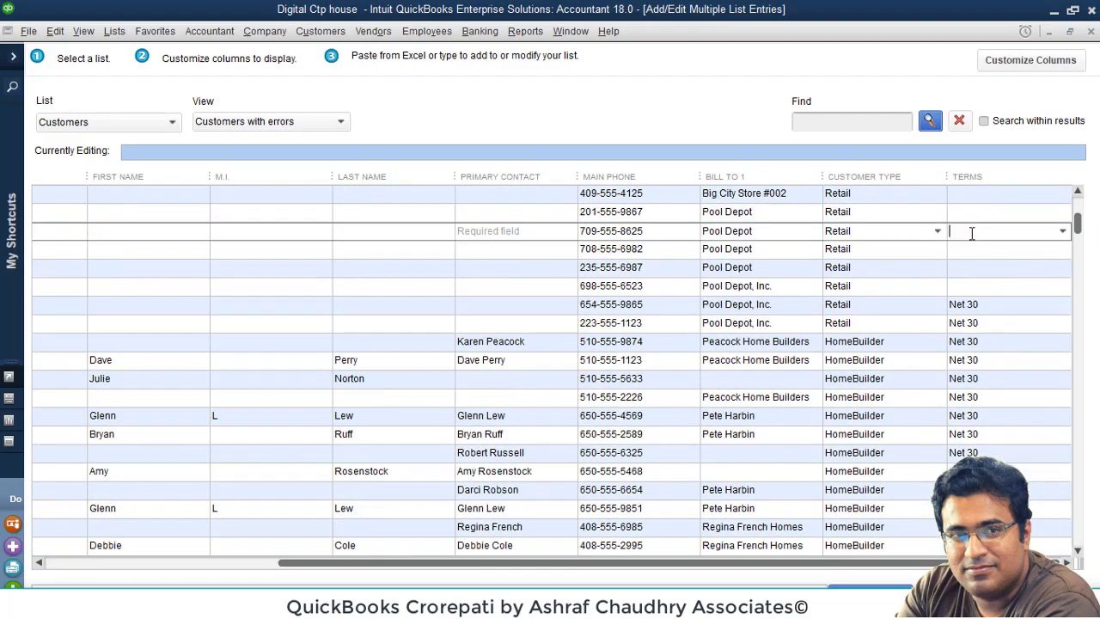
scroll(1037, 434, "down", 2)
scroll(1037, 434, "down", 1)
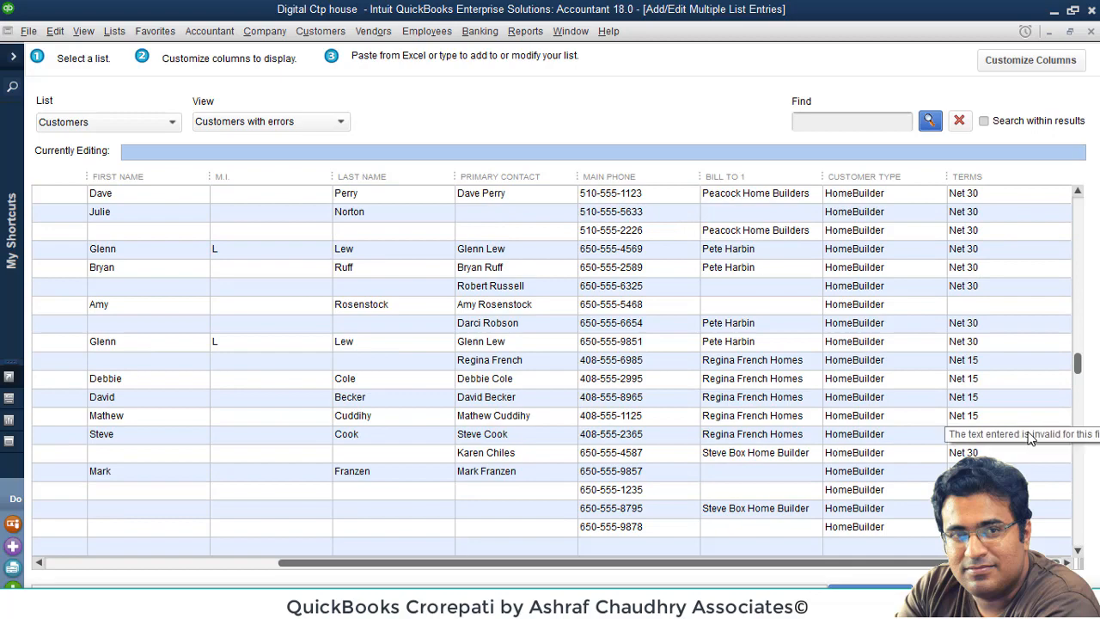
scroll(1032, 437, "up", 3)
left_click(1032, 437)
scroll(1029, 434, "down", 7)
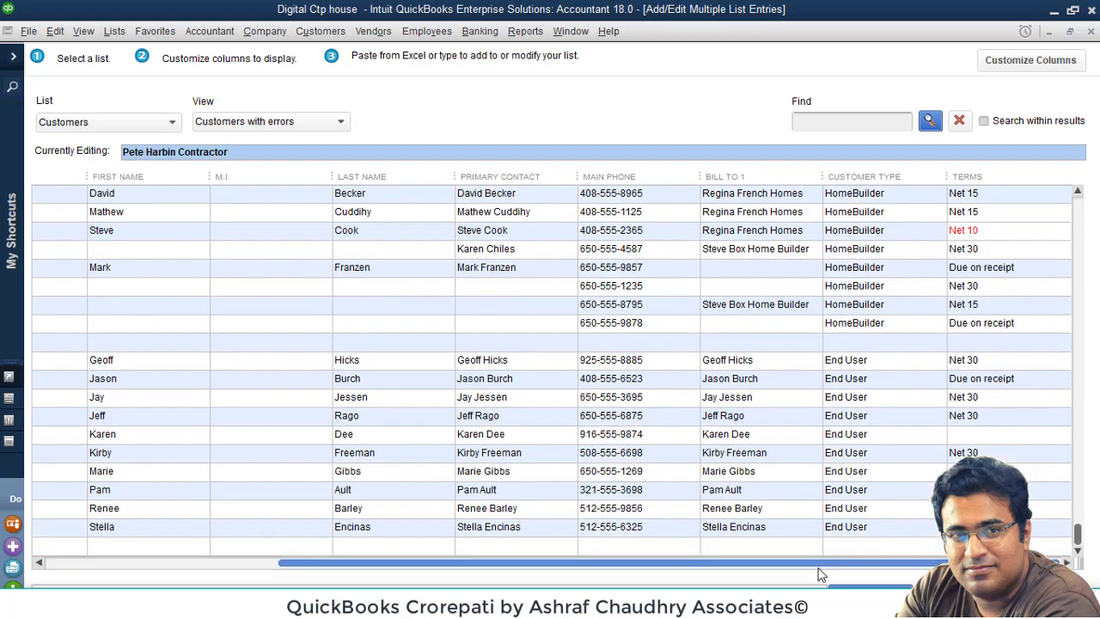
Step: Set the Terms to 1% 10 Net 30 in the Regina French Homes row whose terms are Net 10
left_click(914, 236)
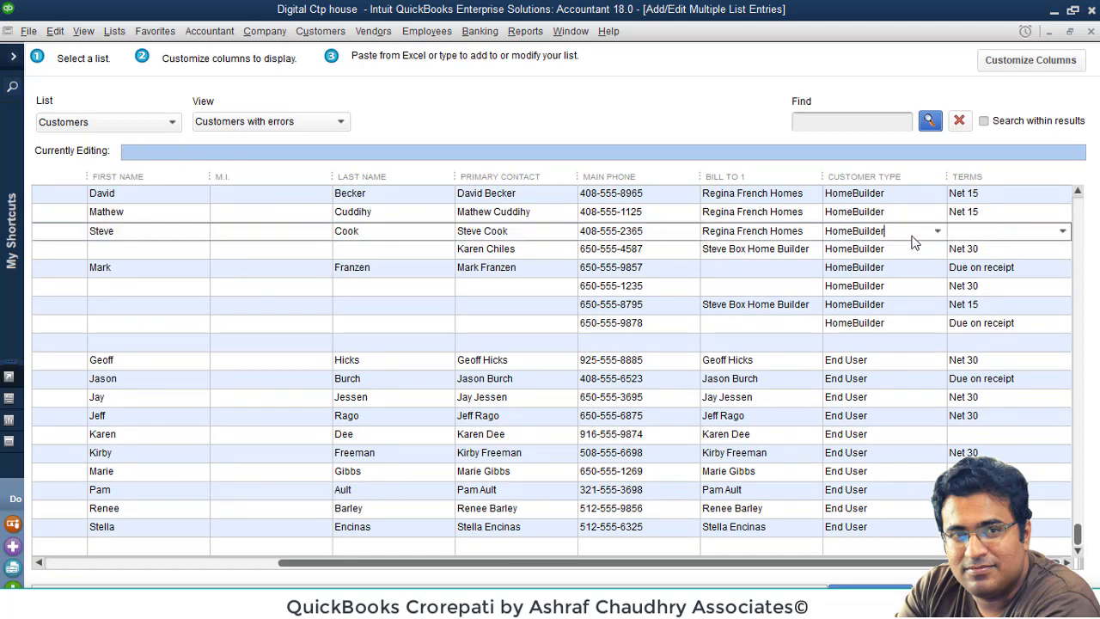
left_click(1064, 231)
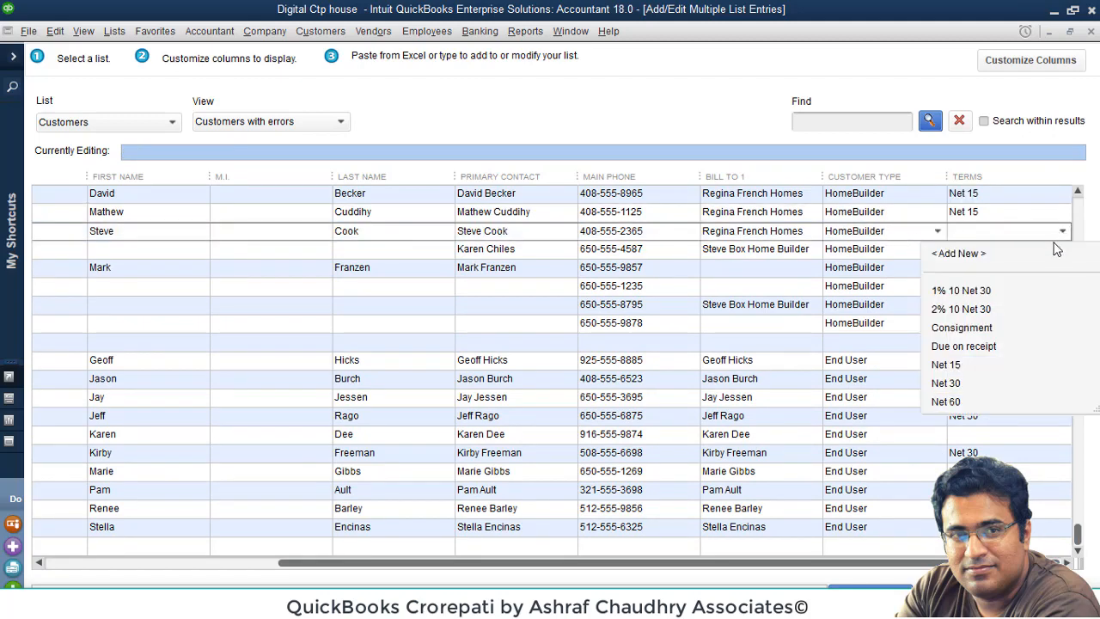
left_click(1010, 293)
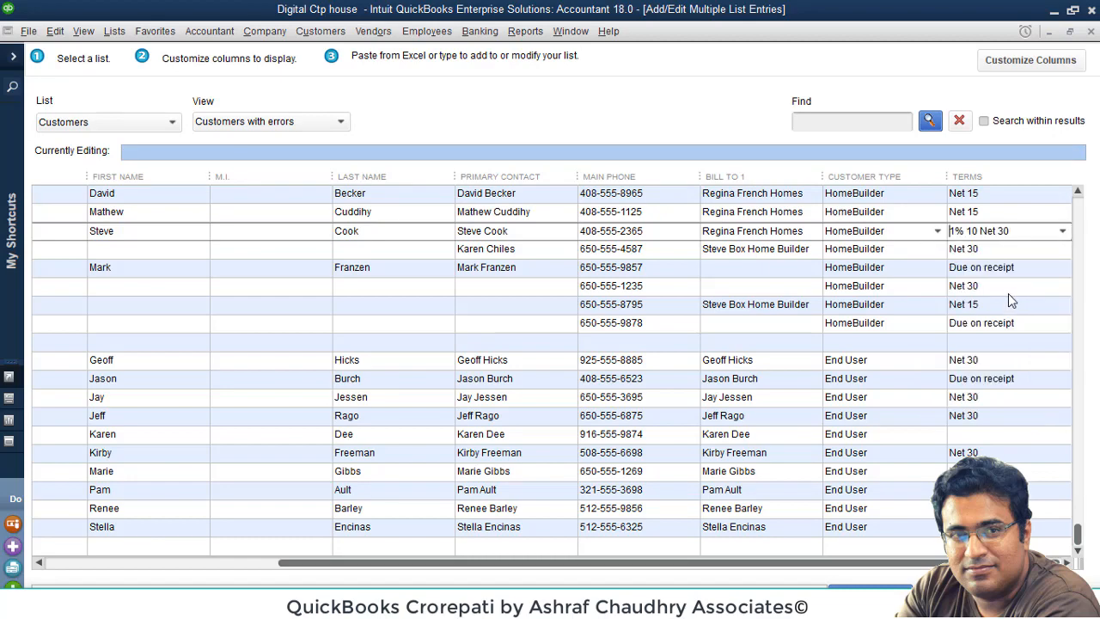
left_click(853, 289)
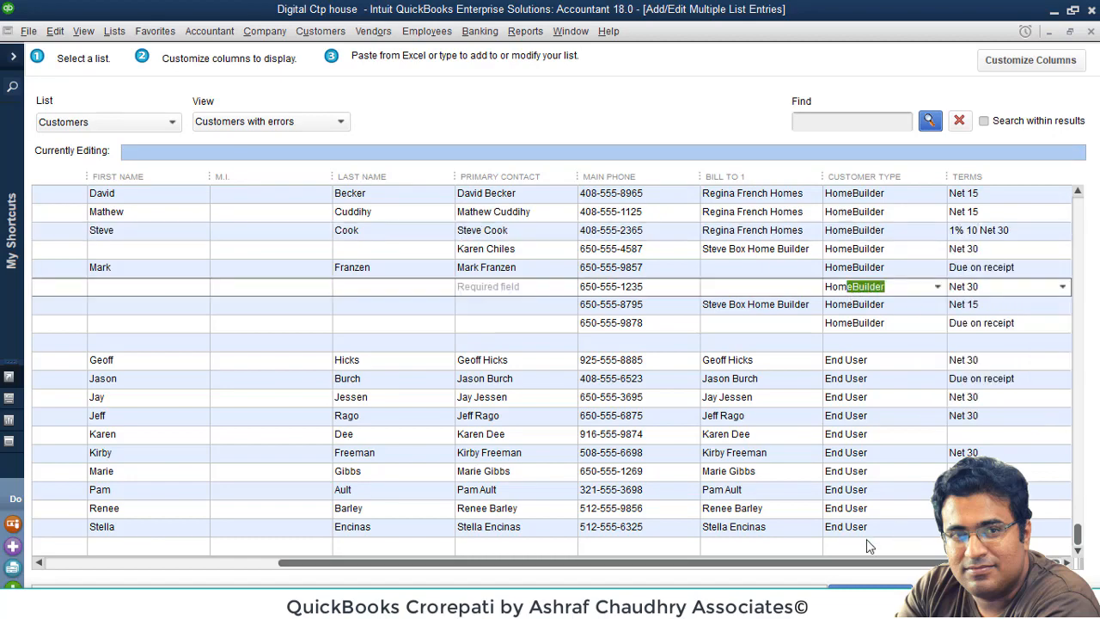
Step: Delete the "Retail Homeowners:" prefix from the Name in the second row below Retail Homeowners
left_click_drag(842, 564, 558, 569)
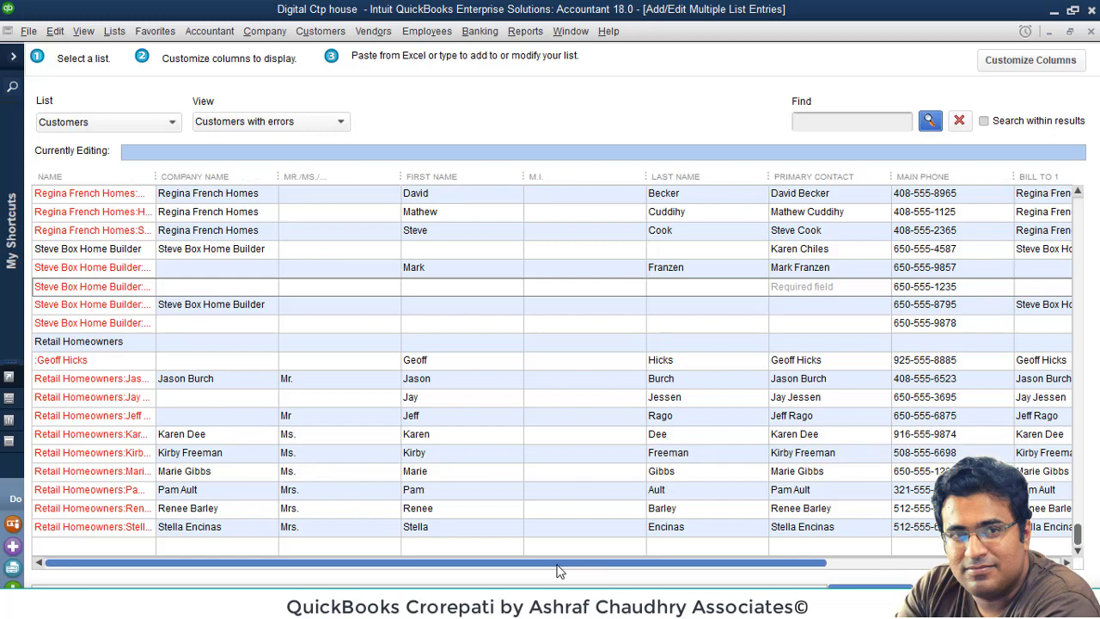
scroll(83, 329, "up", 8)
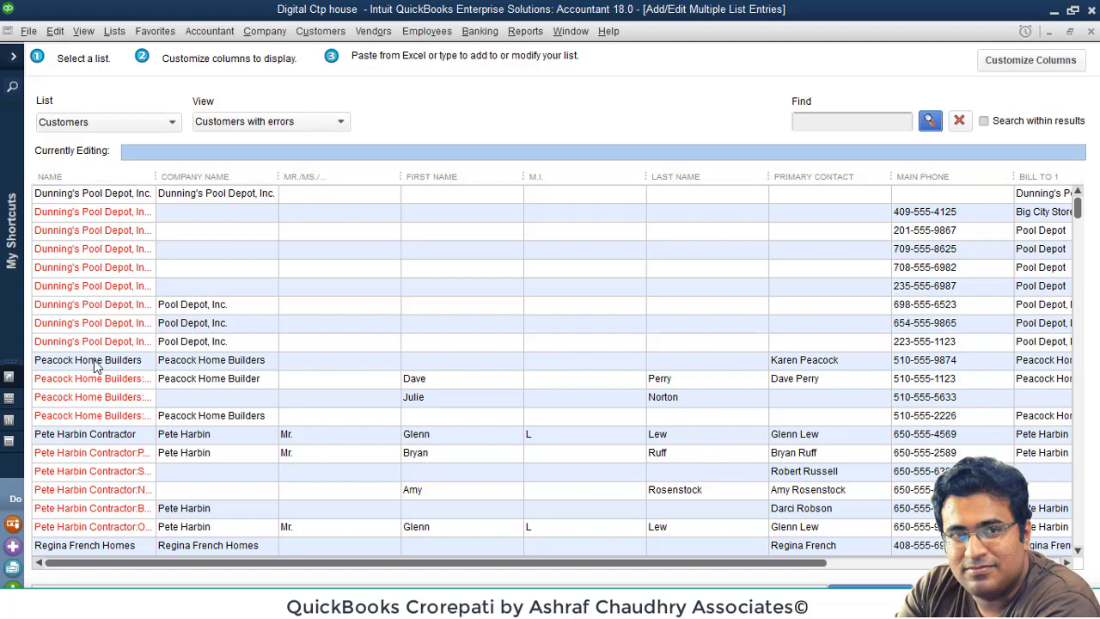
left_click_drag(268, 565, 789, 574)
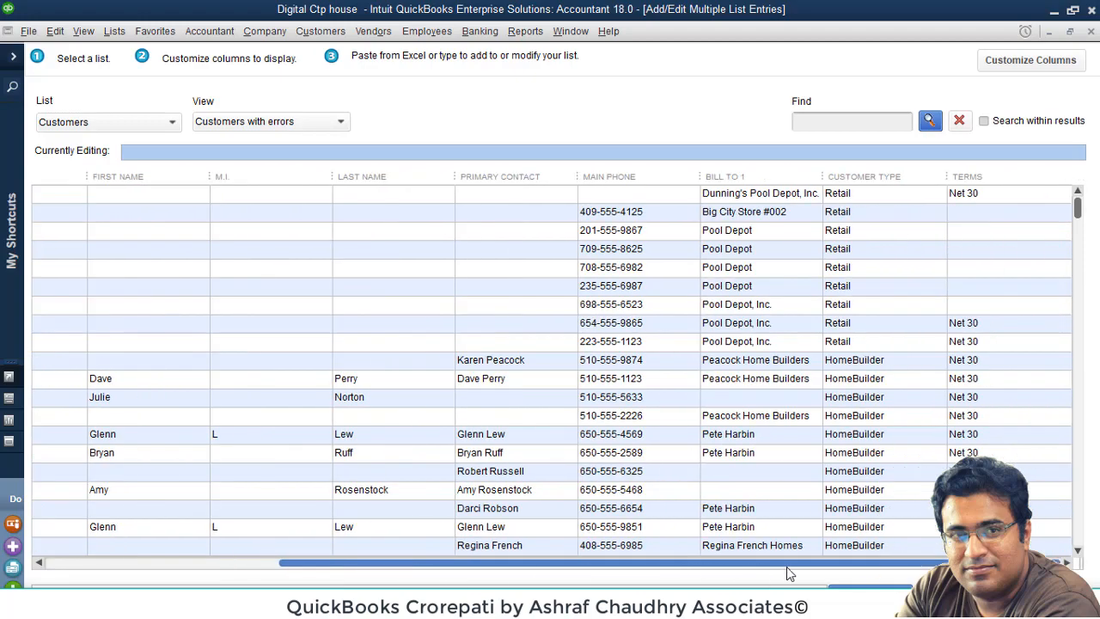
scroll(634, 454, "down", 7)
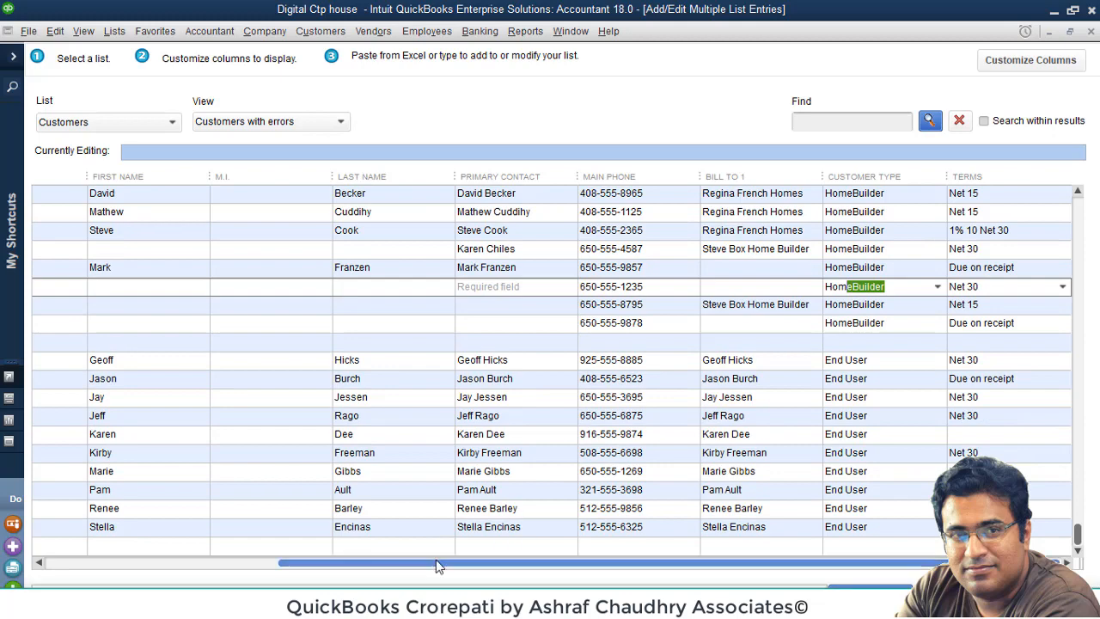
left_click_drag(437, 565, 150, 568)
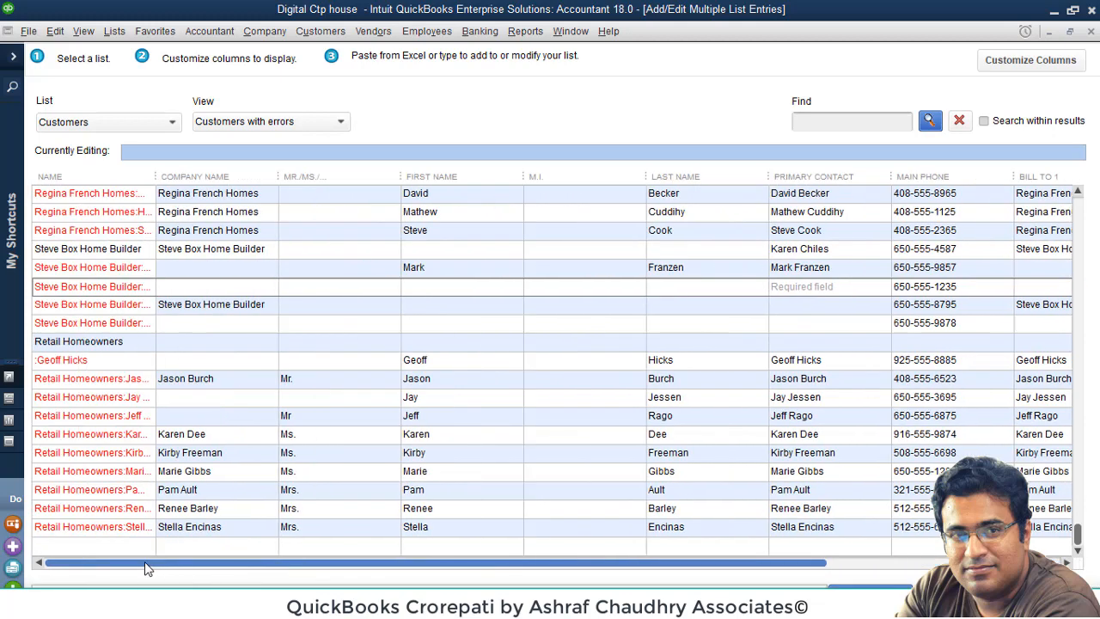
left_click(108, 379)
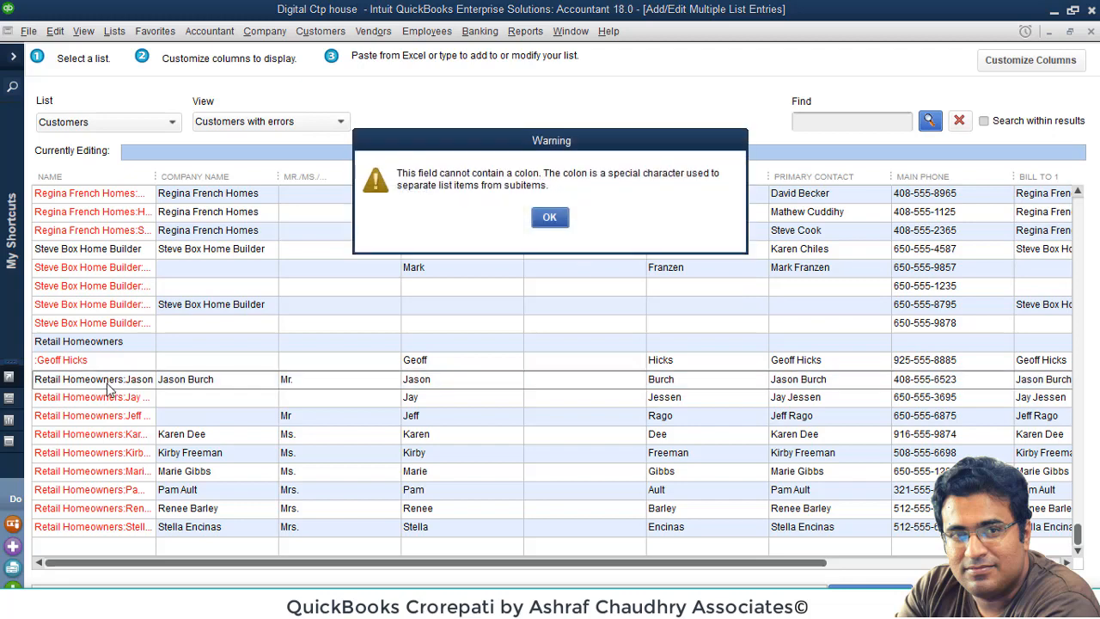
left_click(547, 220)
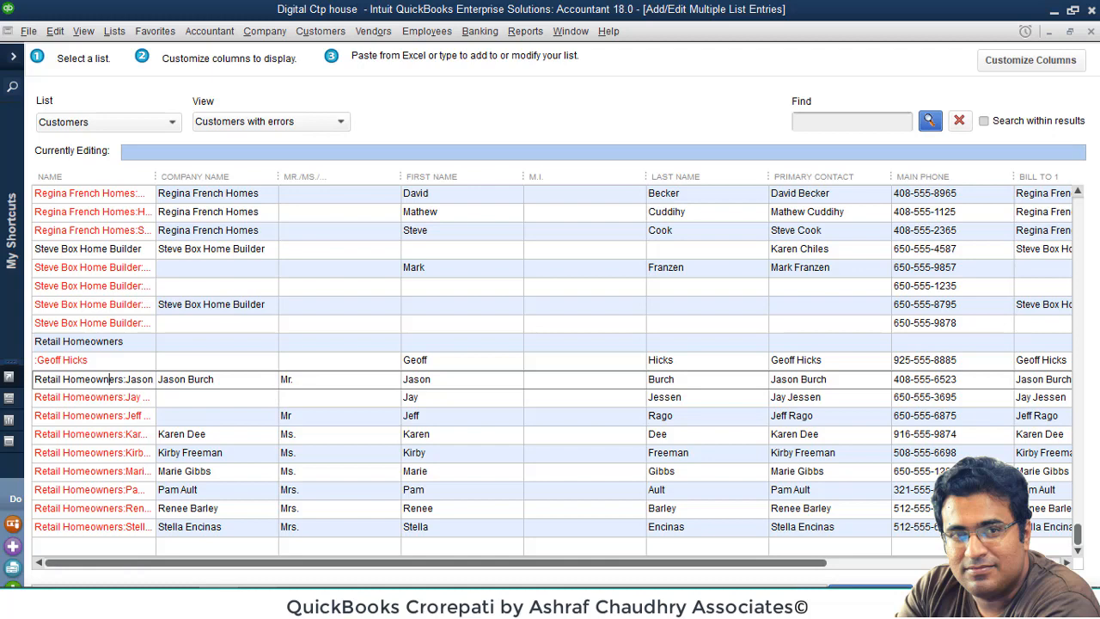
mouse_move(257, 606)
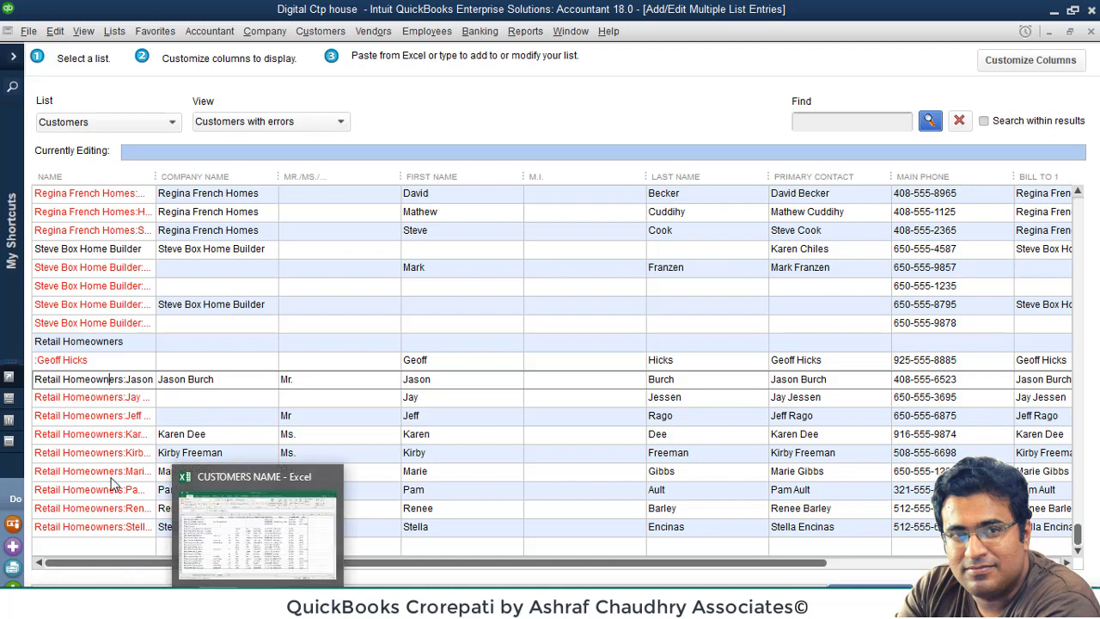
left_click(127, 379)
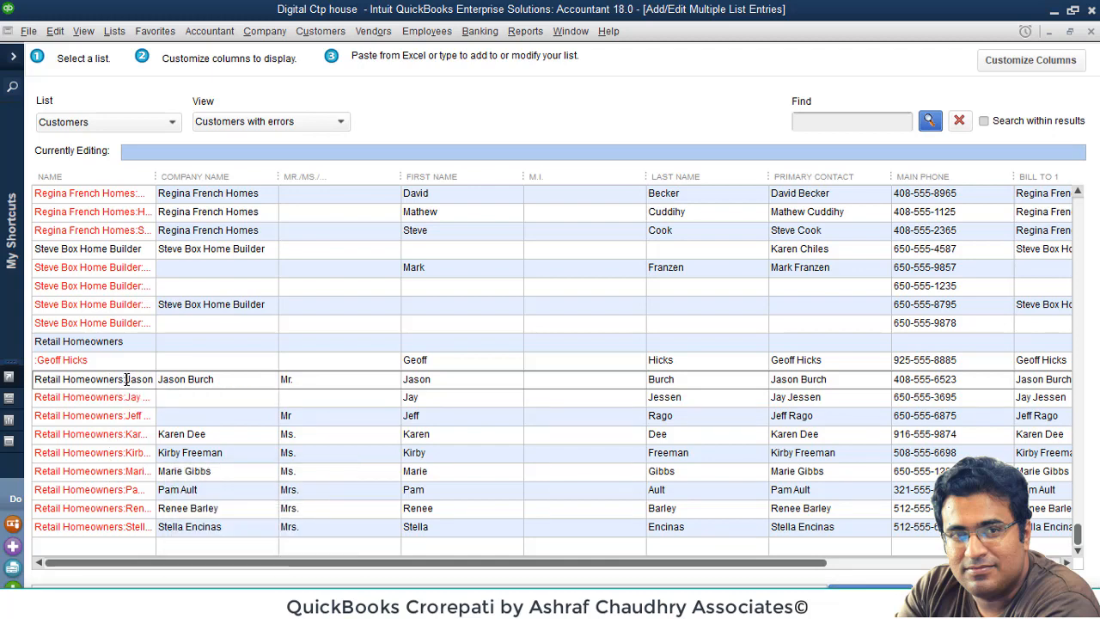
left_click_drag(127, 379, 34, 379)
key("Delete")
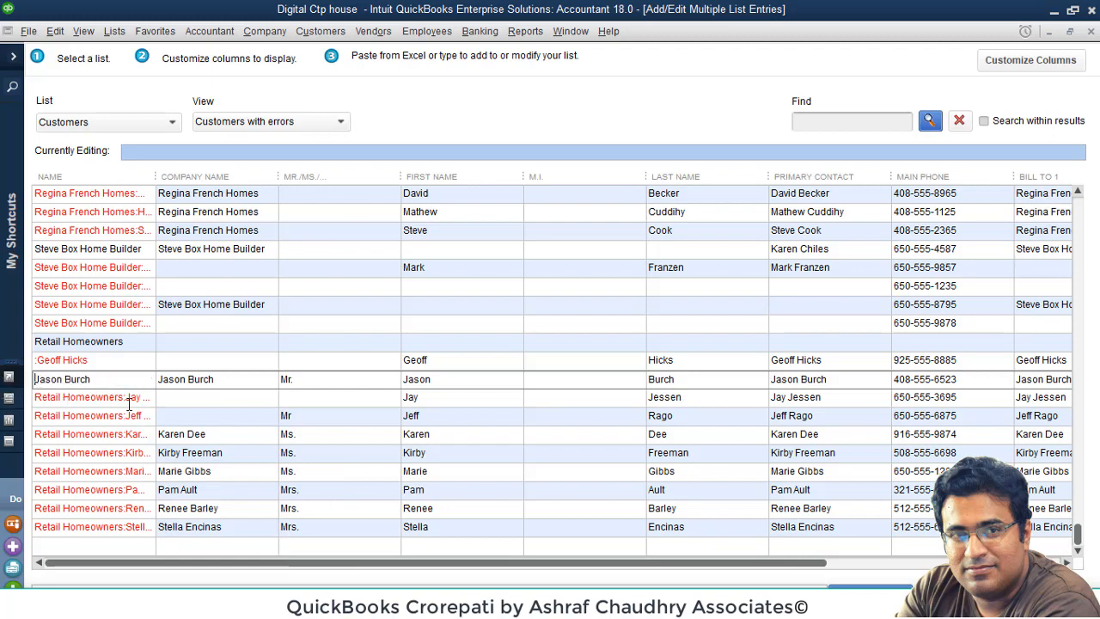
Step: Delete the "Retail Homeowners:" prefix from the Name in the third row below Retail Homeowners
left_click(121, 399)
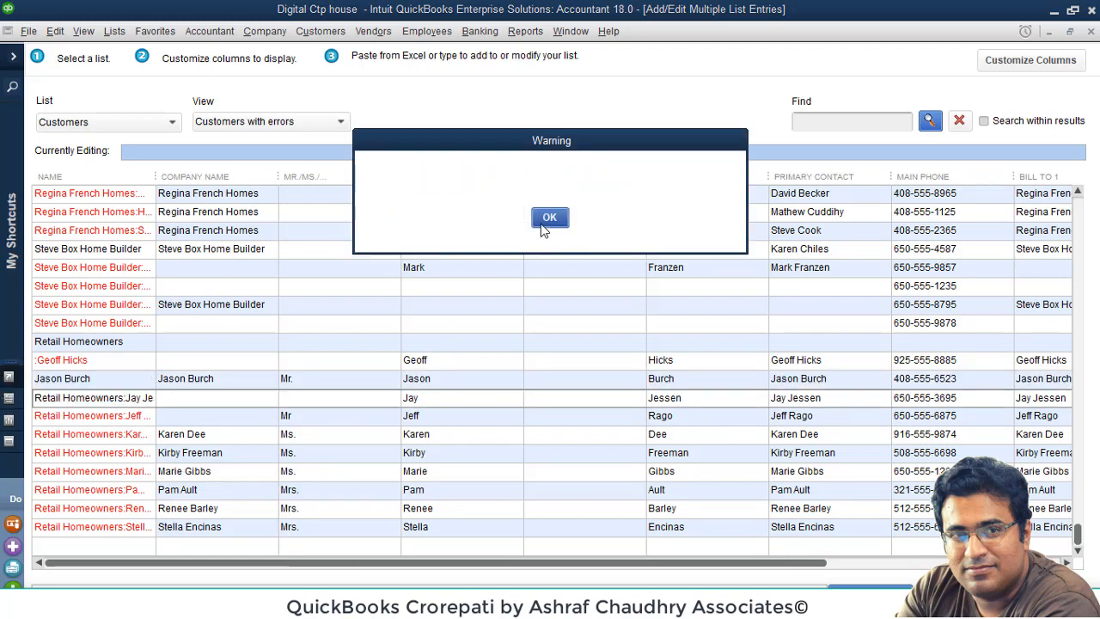
left_click(550, 217)
left_click_drag(127, 398, 34, 398)
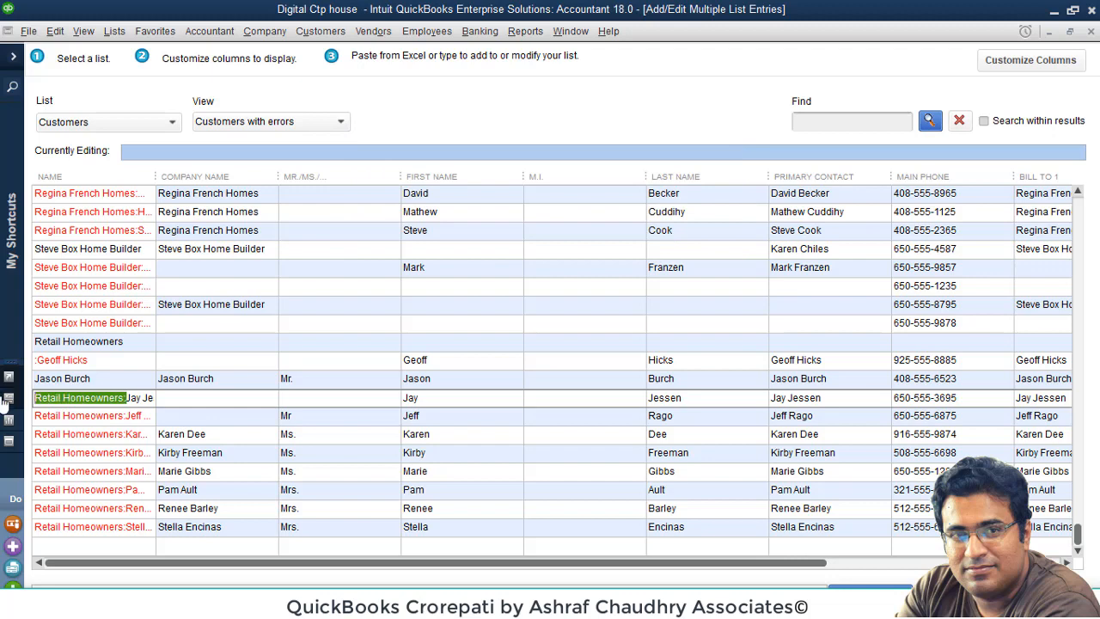
key("Delete")
Step: Delete the "Retail Homeowners:" prefix from the Name in the fourth row below Retail Homeowners
left_click(105, 421)
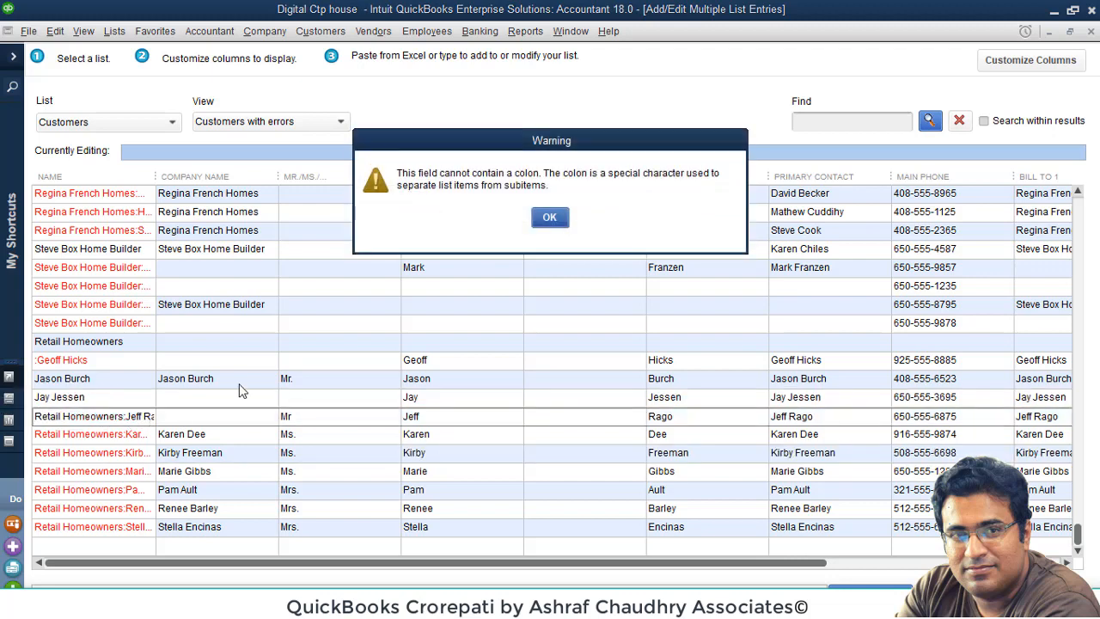
left_click(549, 219)
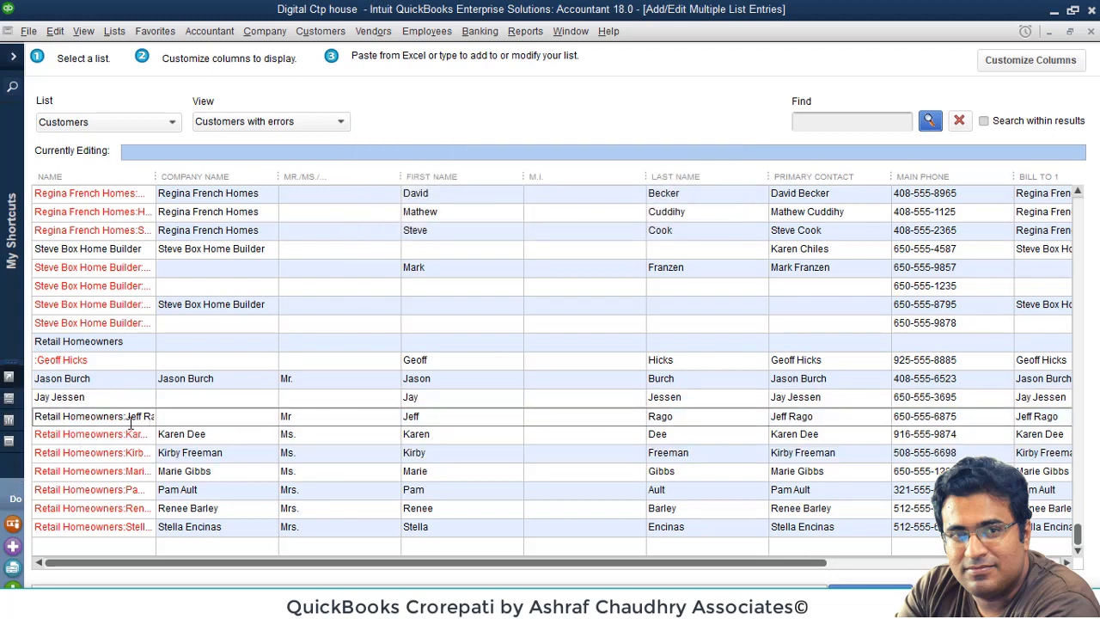
left_click_drag(129, 416, 33, 417)
key("Delete")
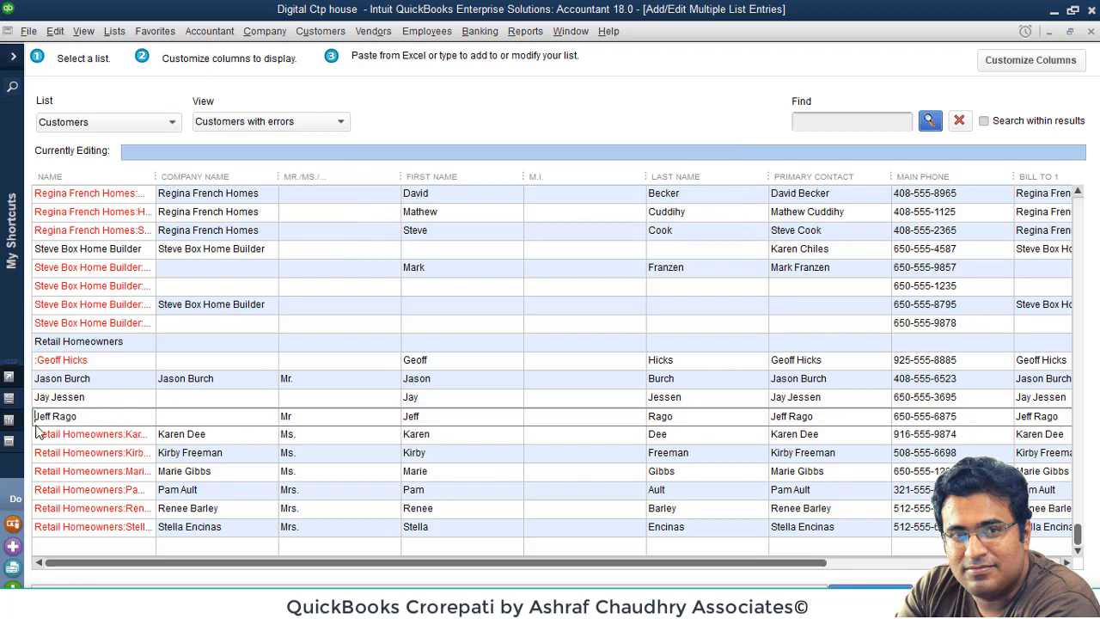
Step: Delete the "Retail Homeowners:" prefix from the Name in the fifth row below Retail Homeowners
left_click(123, 439)
left_click(550, 216)
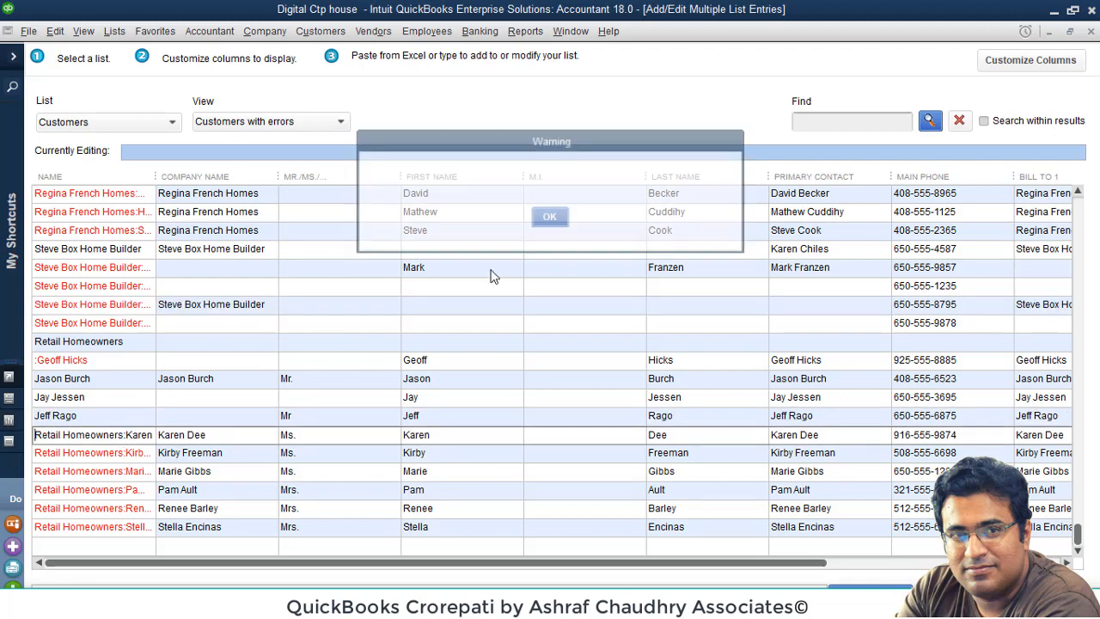
left_click_drag(128, 435, 35, 435)
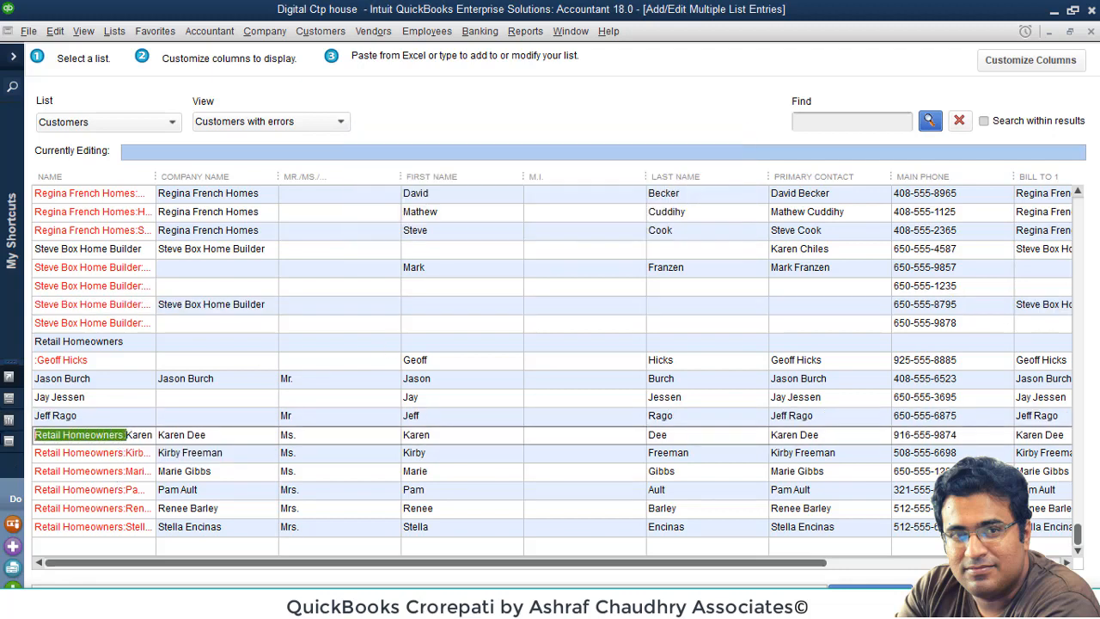
key("Delete")
Step: Delete the "Retail Homeowners:" prefix from the Name in the sixth row below Retail Homeowners
left_click(128, 455)
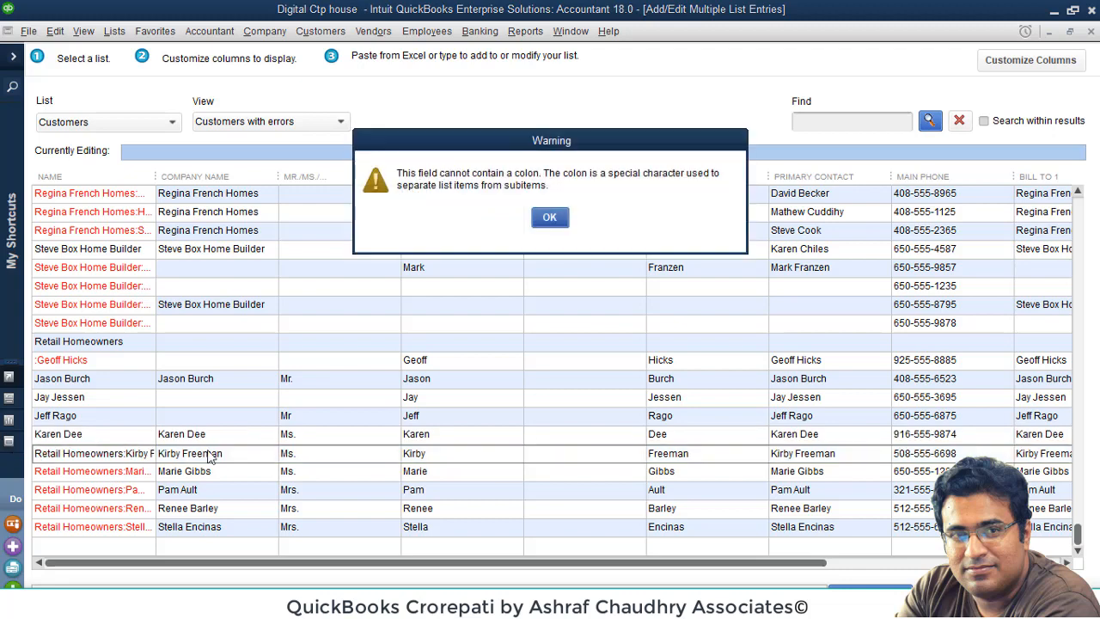
left_click(563, 220)
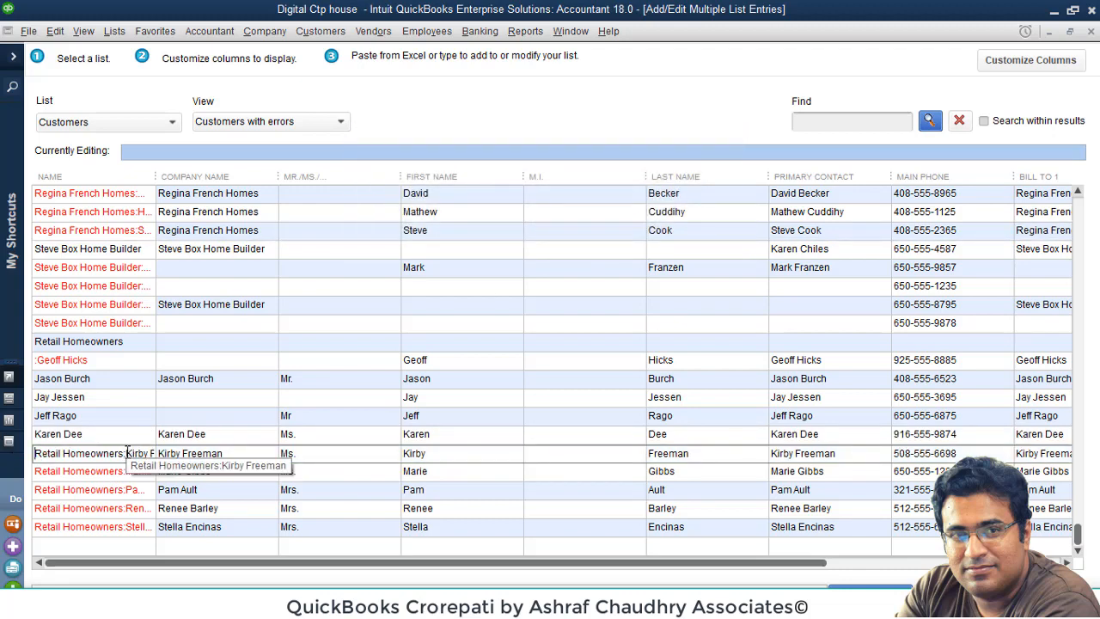
left_click_drag(127, 453, 34, 453)
key("Delete")
Step: Delete the "Retail Homeowners" prefix text from the Name in the seventh row below Retail Homeowners
left_click(105, 473)
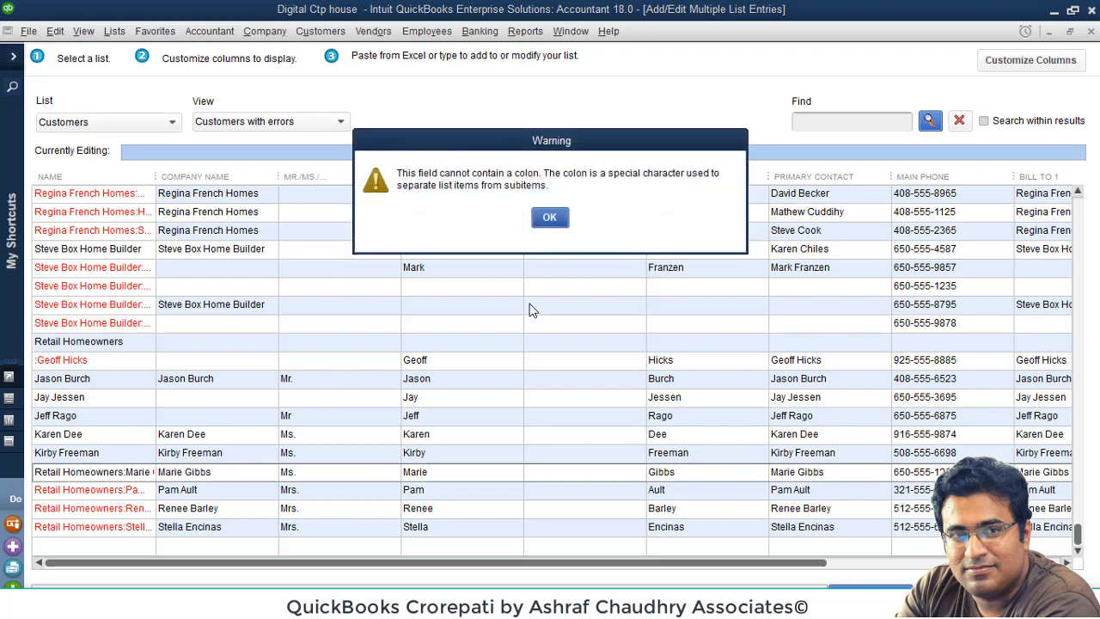
left_click(549, 216)
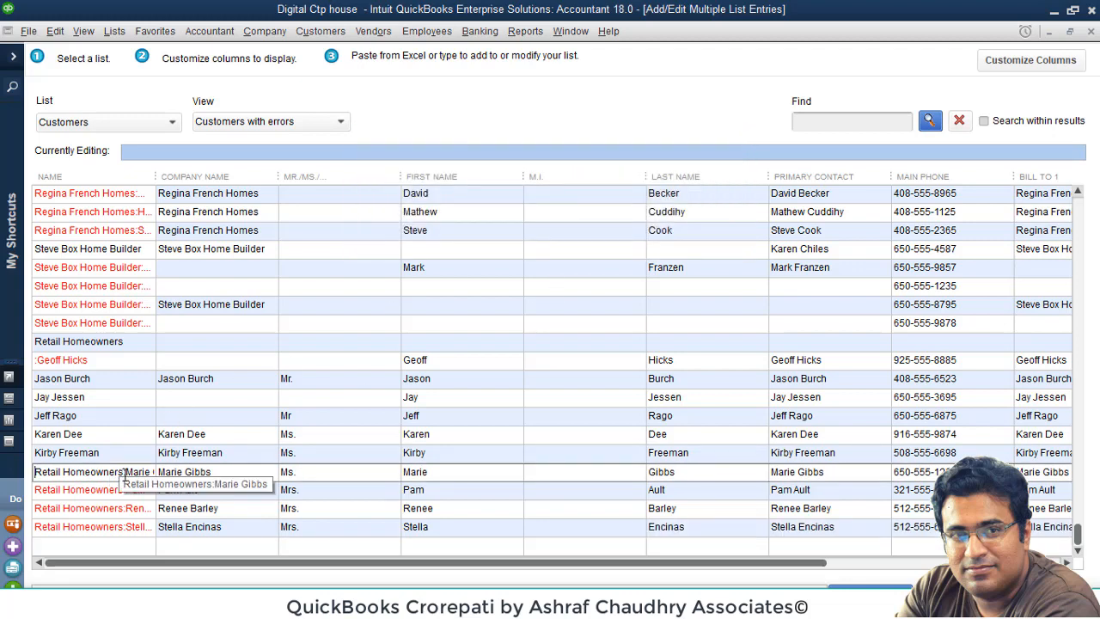
left_click_drag(126, 472, 34, 472)
key("Delete")
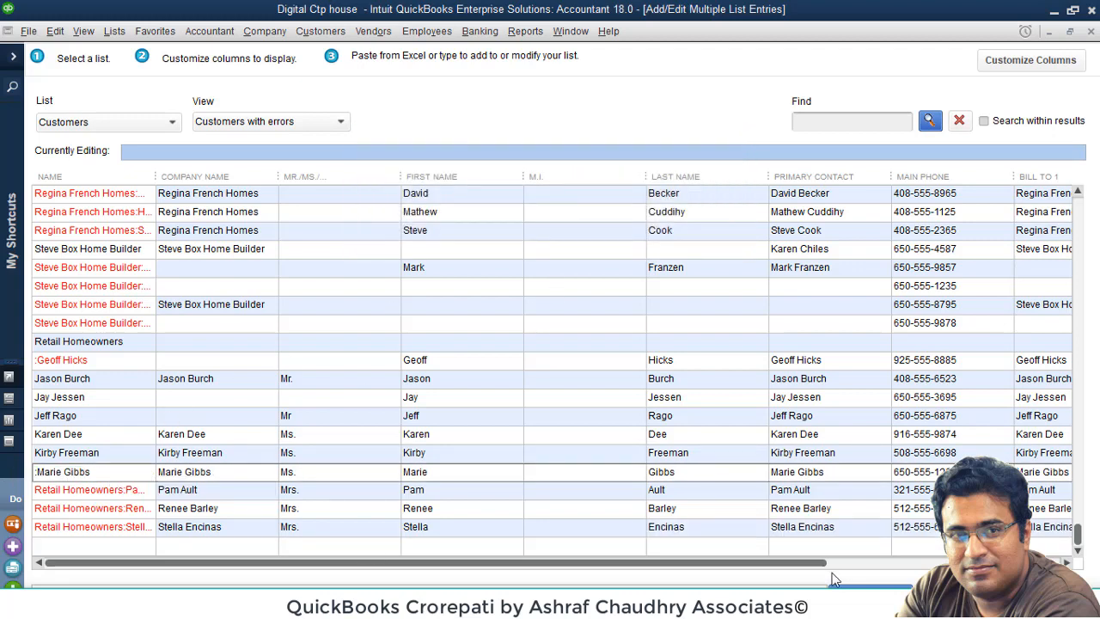
left_click(105, 490)
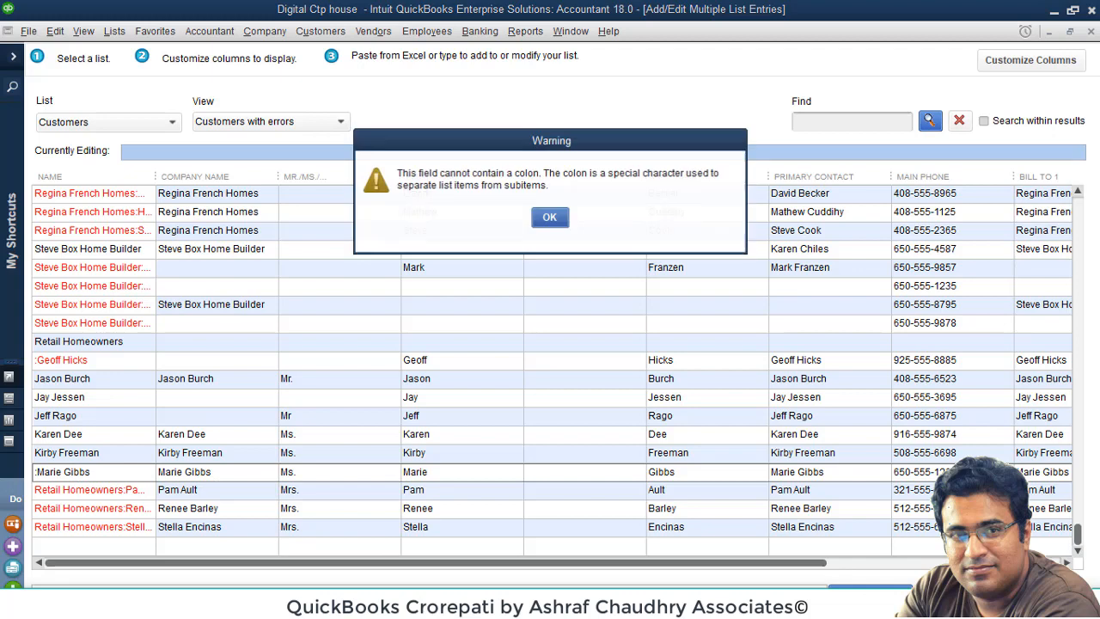
left_click(540, 216)
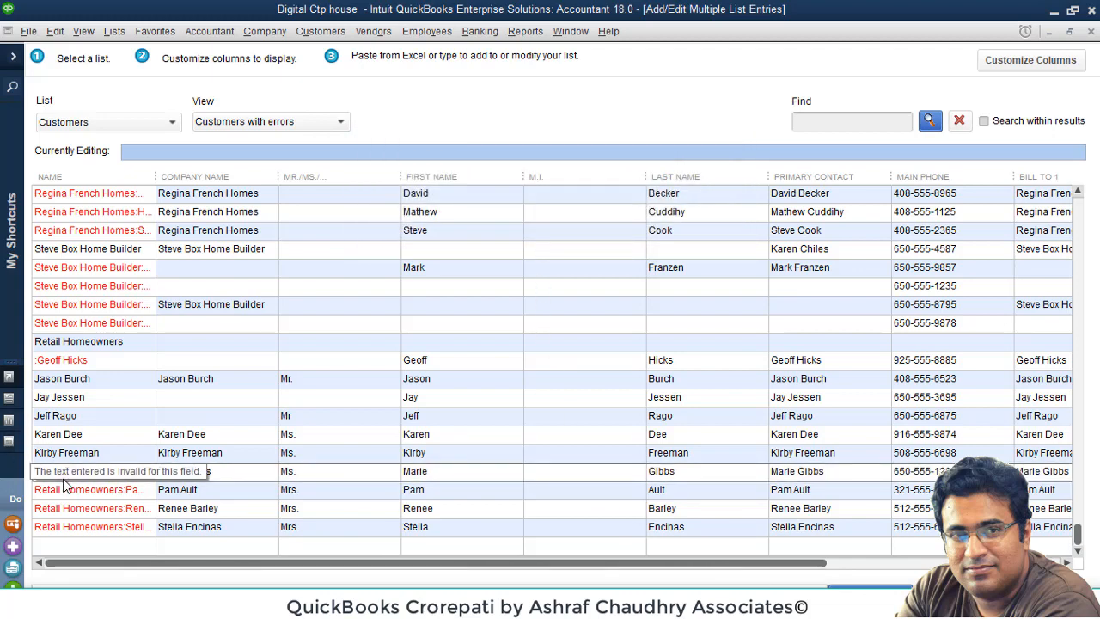
left_click_drag(472, 564, 813, 573)
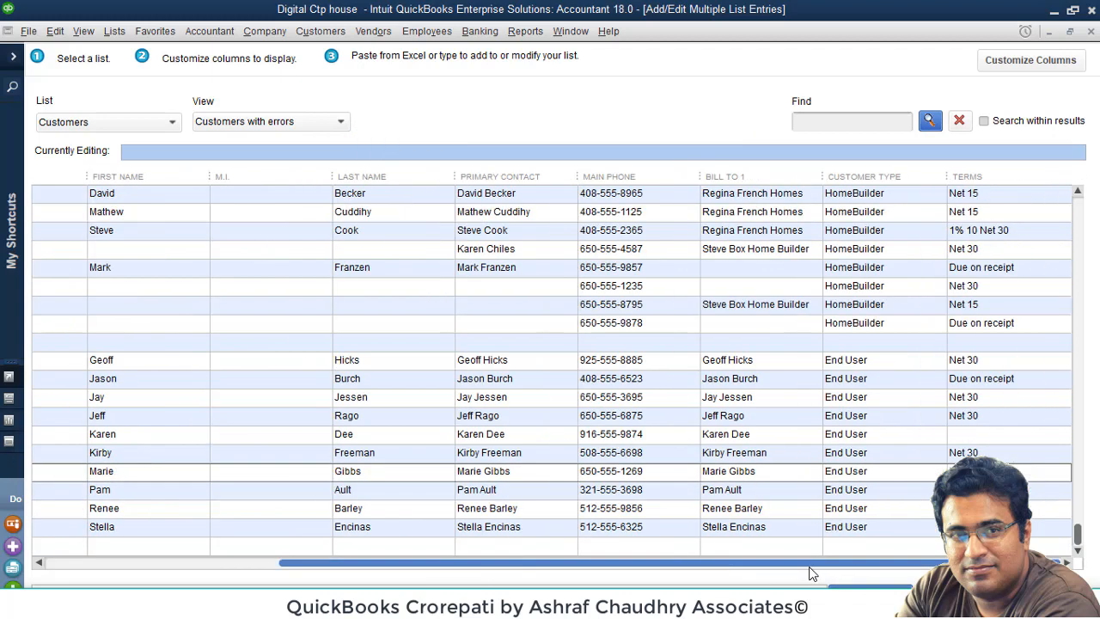
left_click_drag(896, 574, 64, 576)
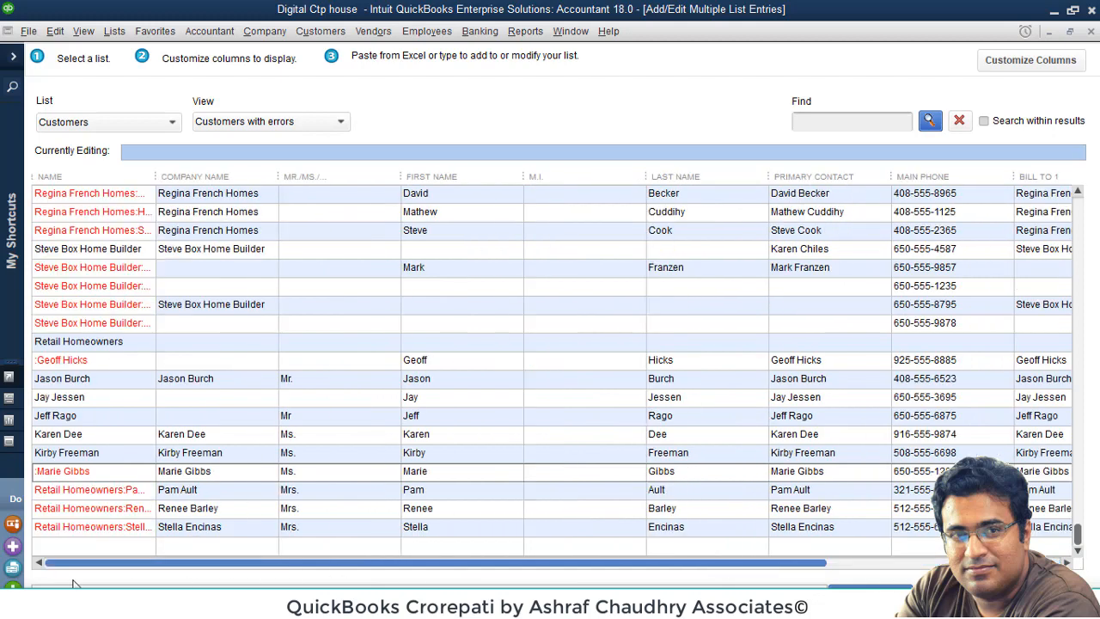
left_click(57, 478)
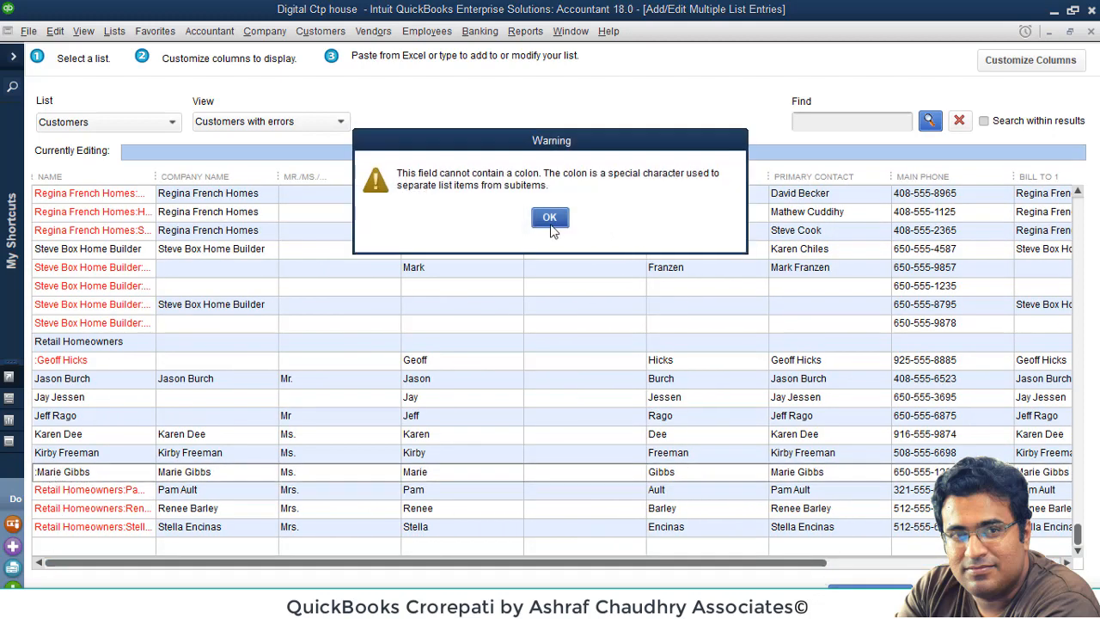
left_click(549, 217)
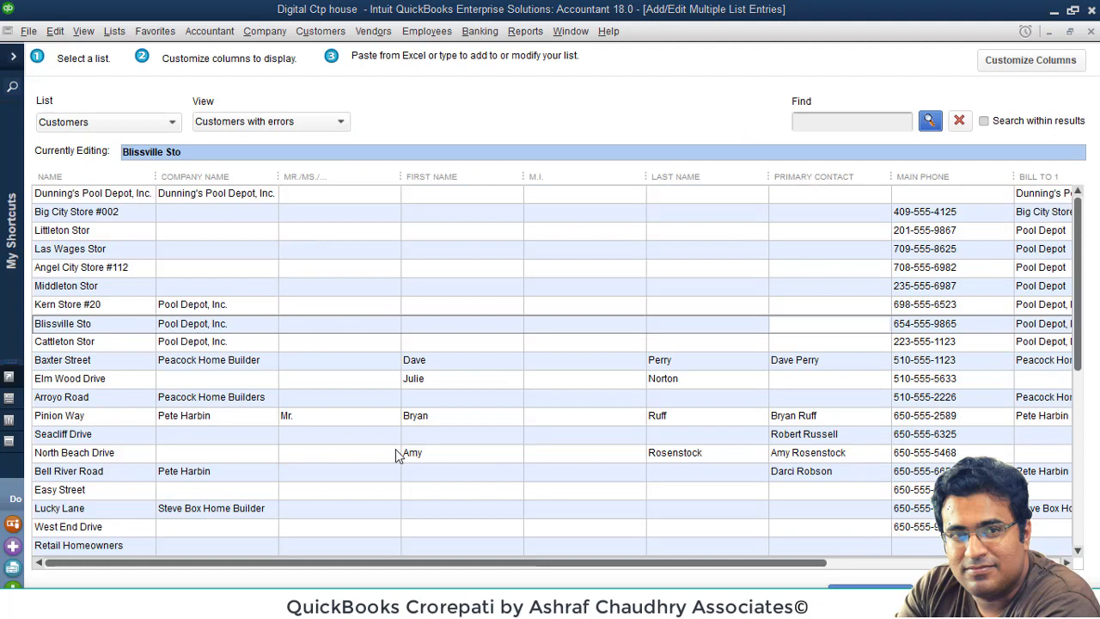
Step: Remove the trailing period from the Name of Dunning's Pool Depot, Inc
left_click(153, 196)
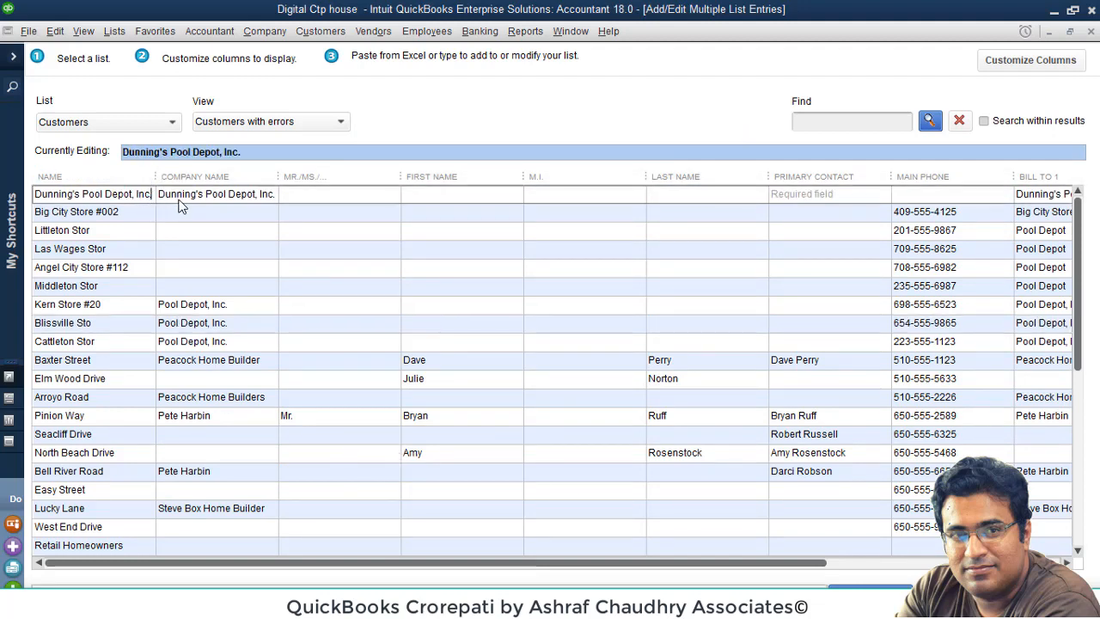
left_click(169, 237)
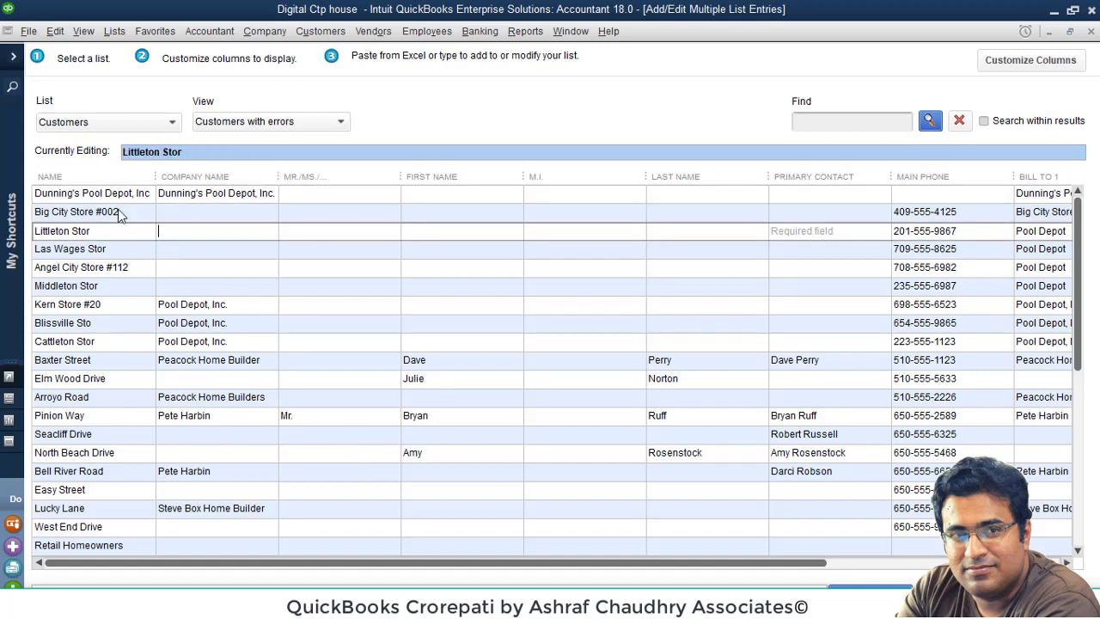
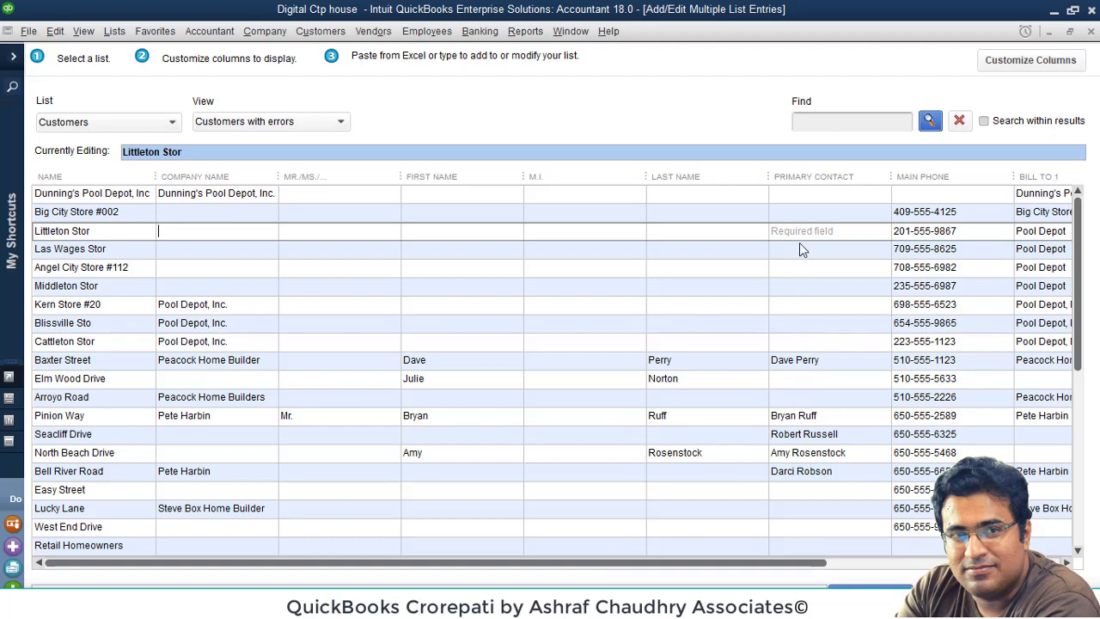
Step: Enter 0 as the Primary Contact for every customer from Dunning's Pool Depot, Inc through Cattleton Stor
left_click(799, 196)
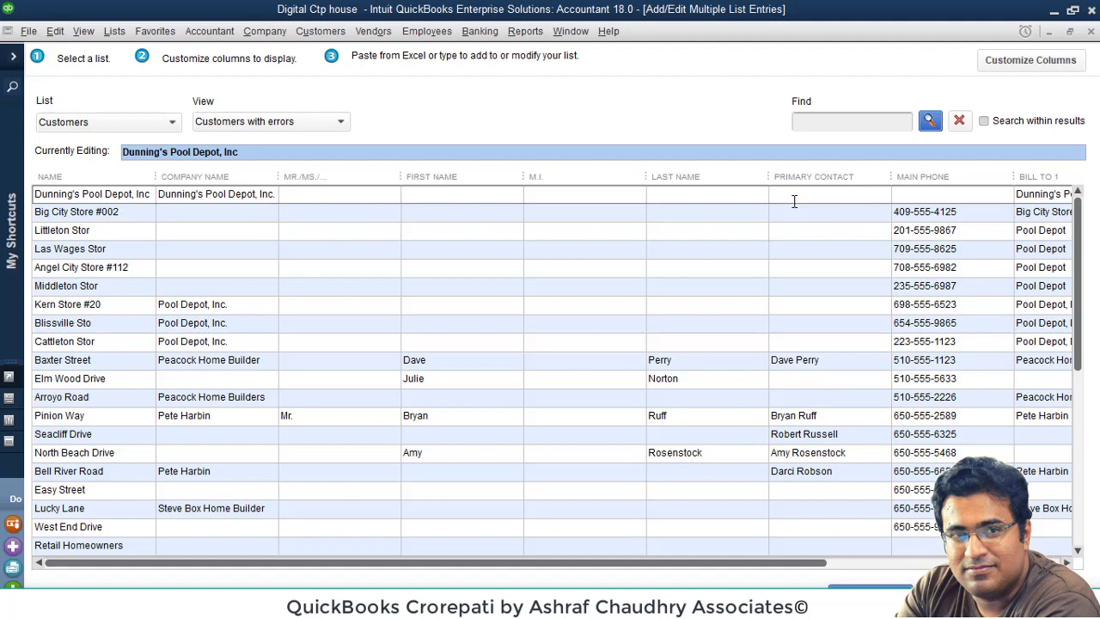
type("0")
left_click(810, 215)
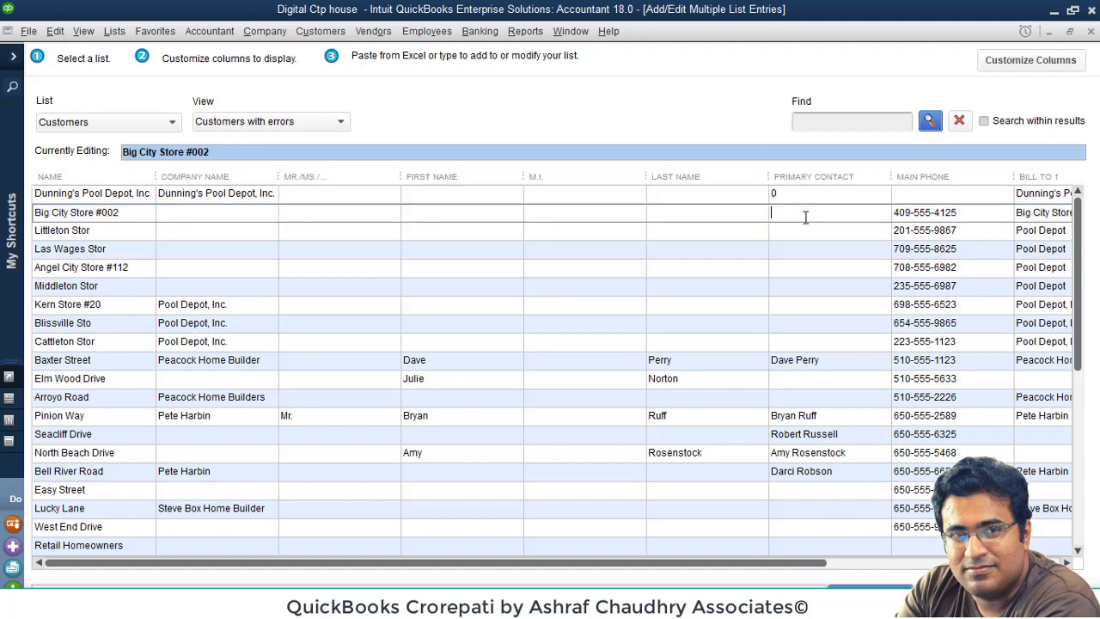
type("0")
left_click(807, 237)
type("0")
left_click(805, 255)
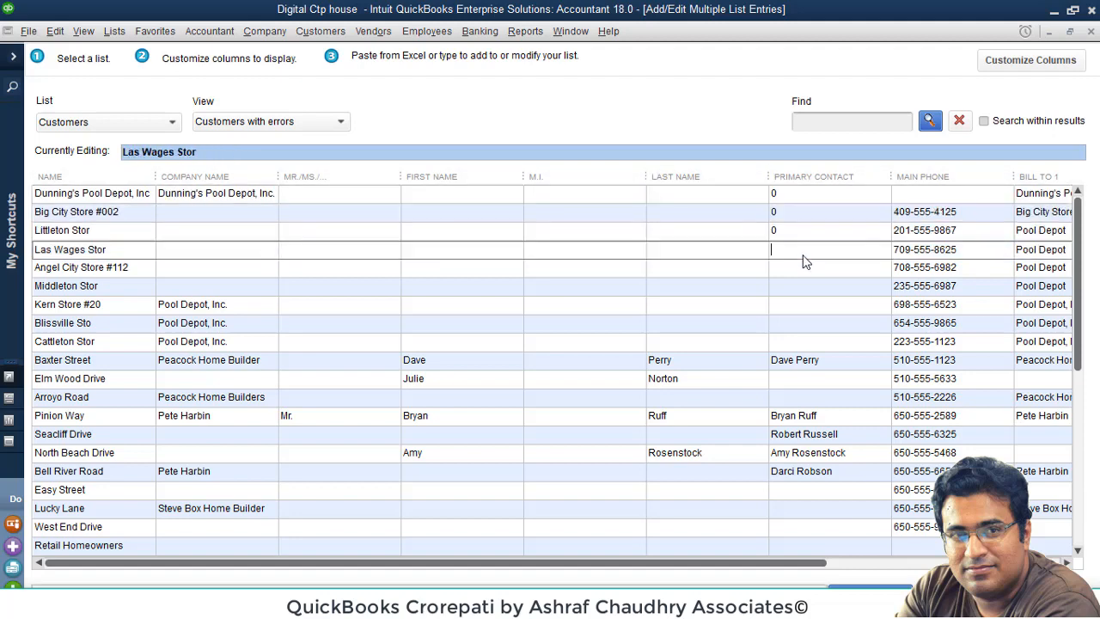
type("0")
left_click(800, 271)
type("0")
left_click(799, 284)
type("0")
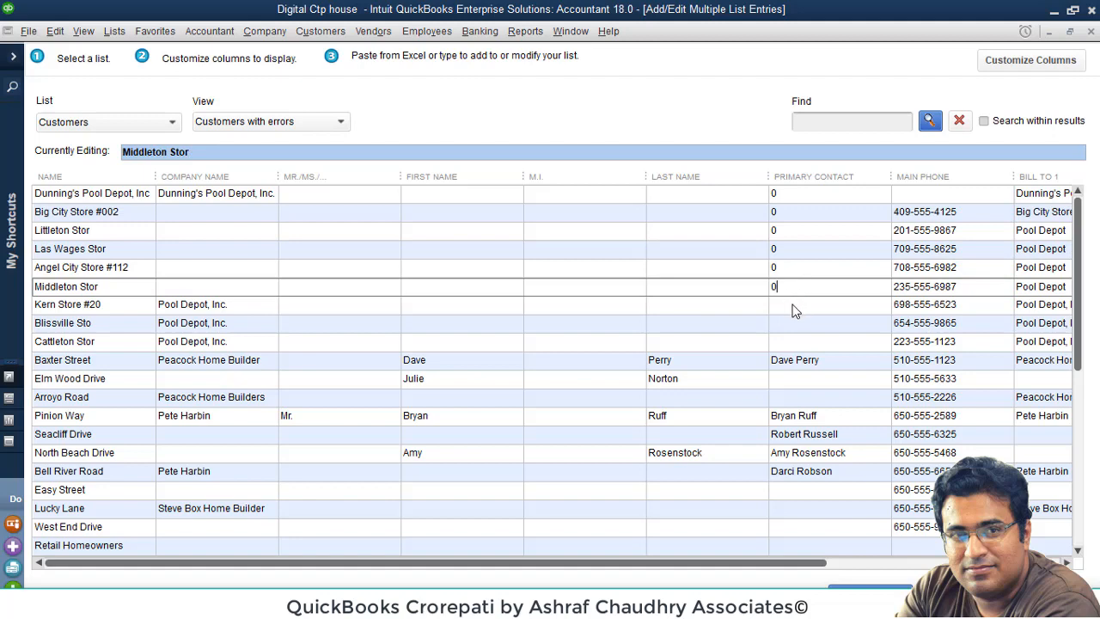
left_click(795, 306)
type("0")
left_click(792, 325)
type("0")
left_click(791, 346)
type("0")
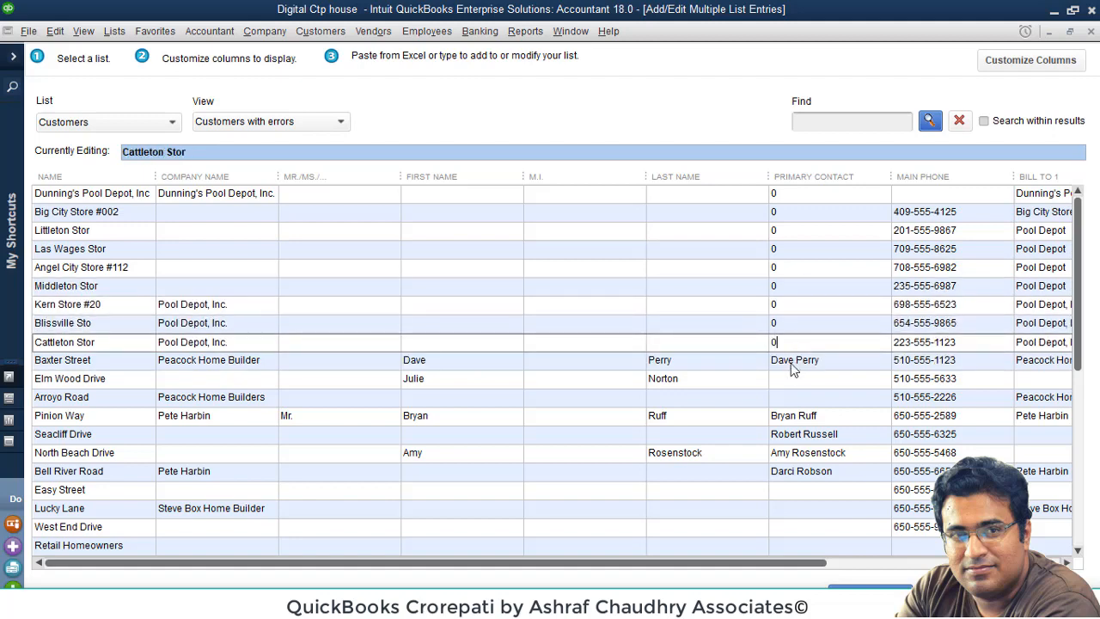
Step: Enter 0 as the Primary Contact for Elm Wood Drive, Arroyo Road, Easy Street, Lucky Lane, West End Drive and Retail Homeowners
left_click(794, 379)
left_click(793, 395)
type("0")
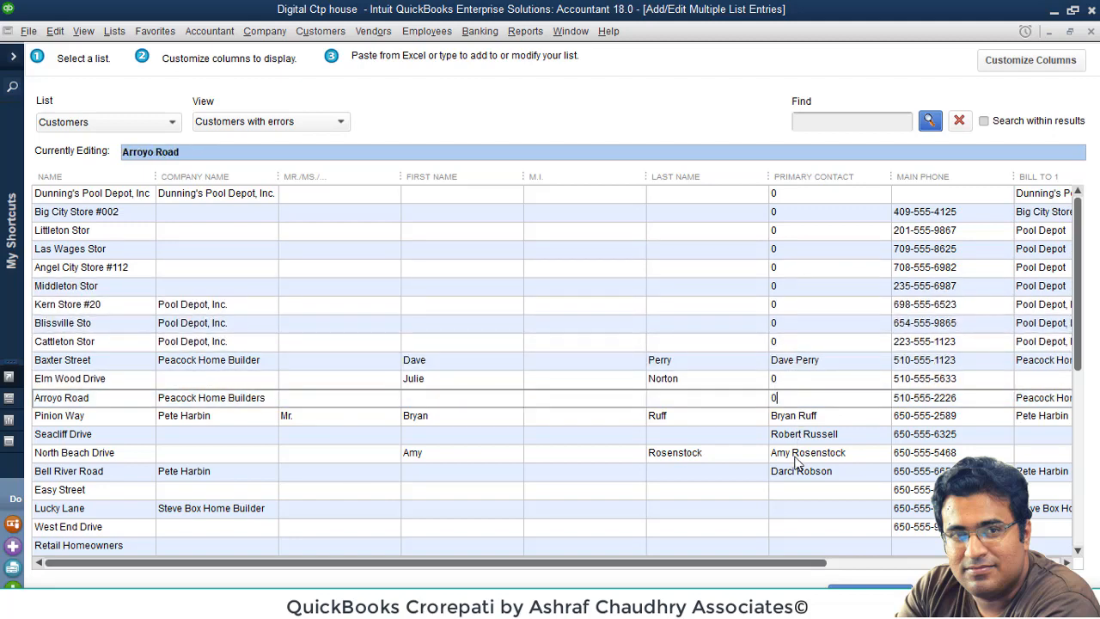
left_click(797, 492)
type("0")
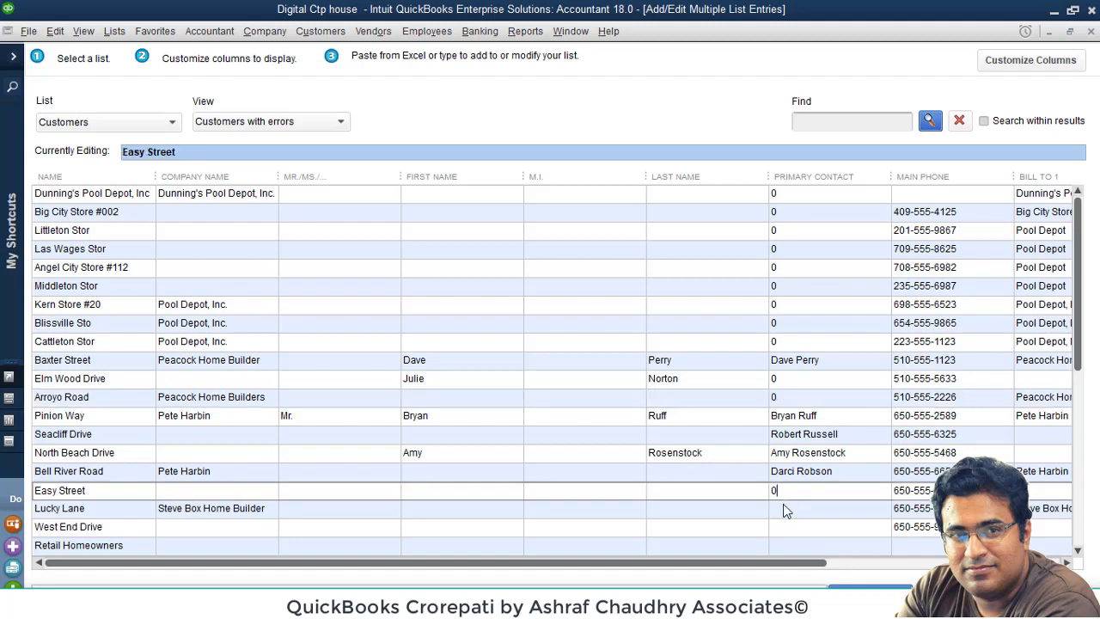
left_click(784, 510)
type("0")
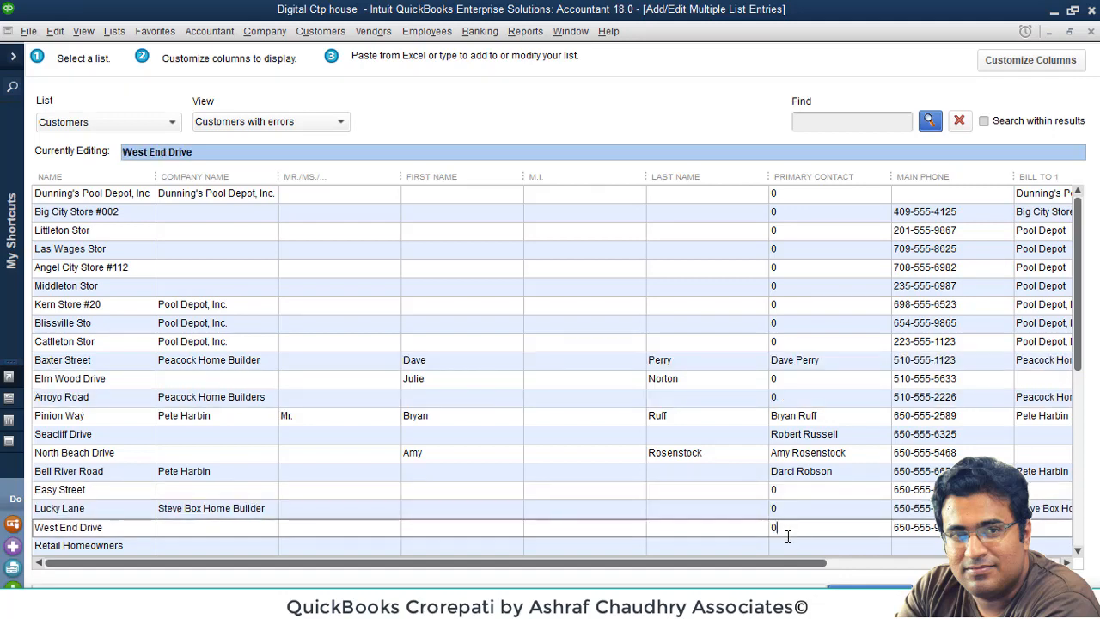
scroll(788, 537, "down", 1)
left_click(789, 522)
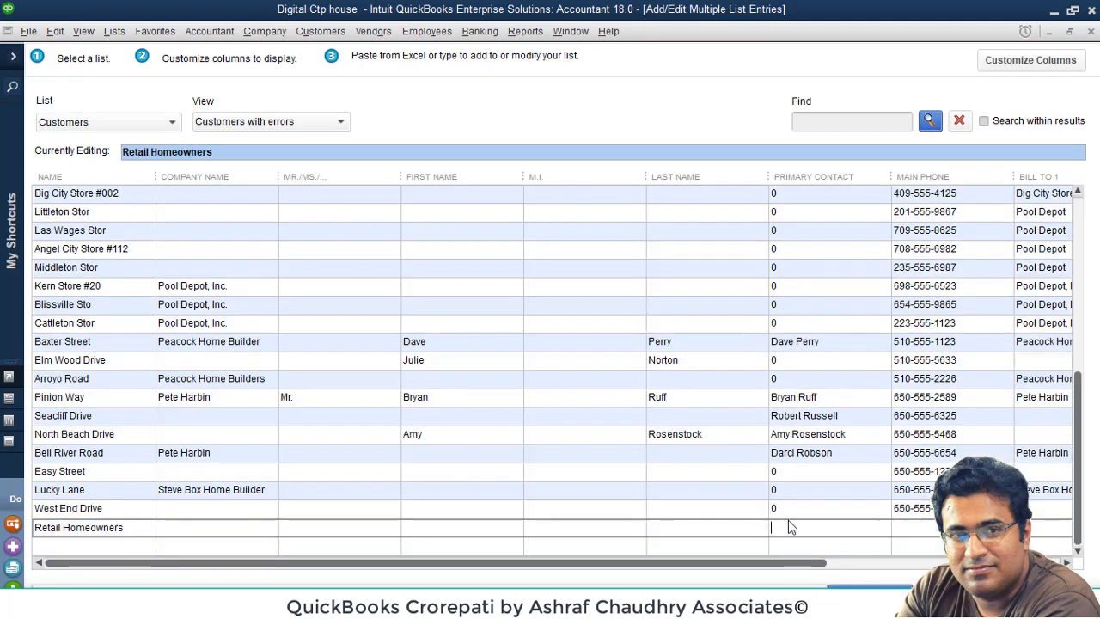
left_click_drag(770, 565, 728, 574)
type("0")
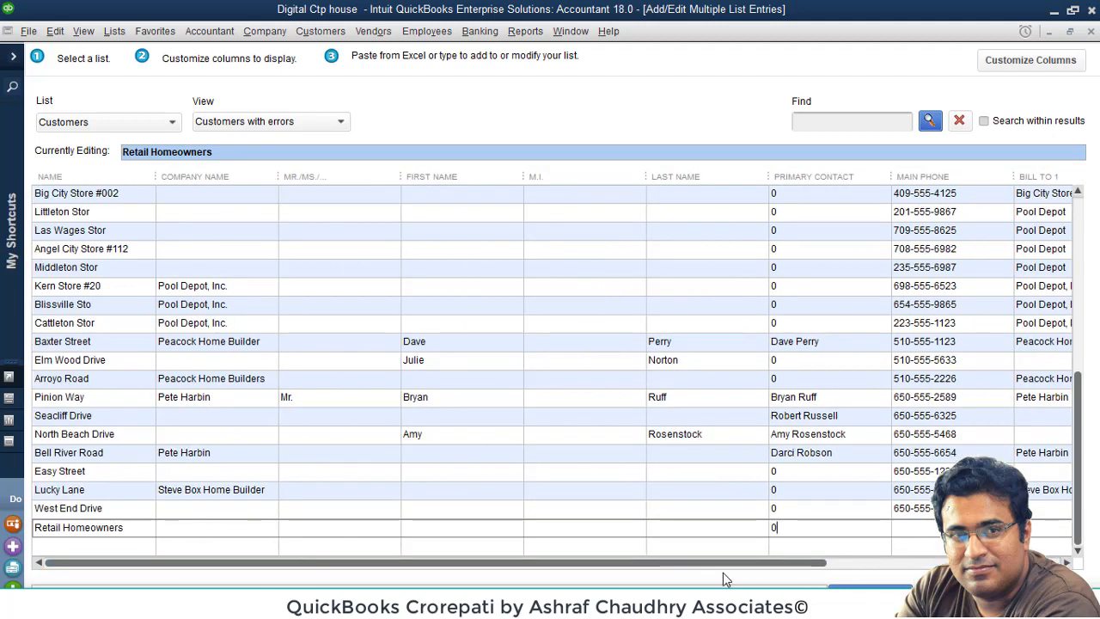
left_click(571, 474)
left_click(238, 368)
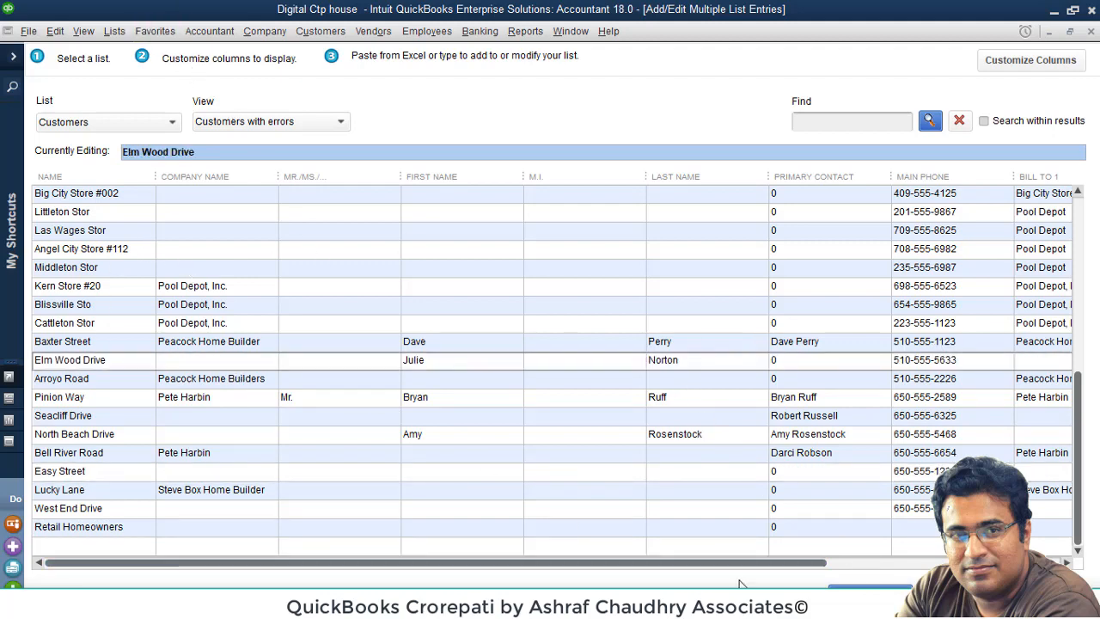
Step: Save the corrected customer entries and close the Add/Edit Multiple List Entries window
left_click(868, 592)
left_click(550, 206)
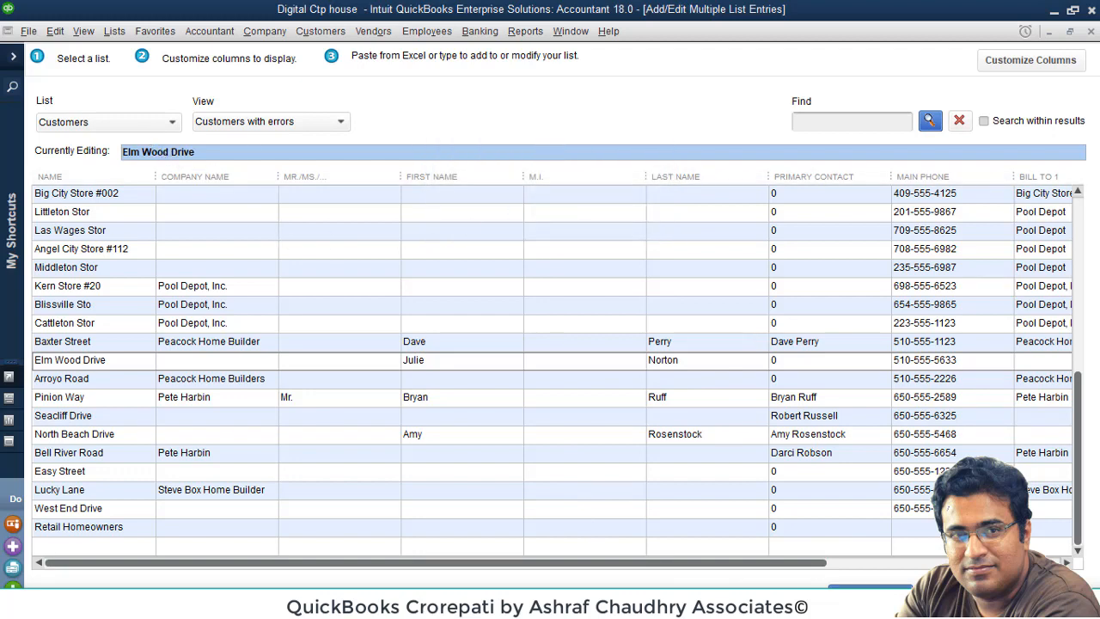
left_click(1090, 31)
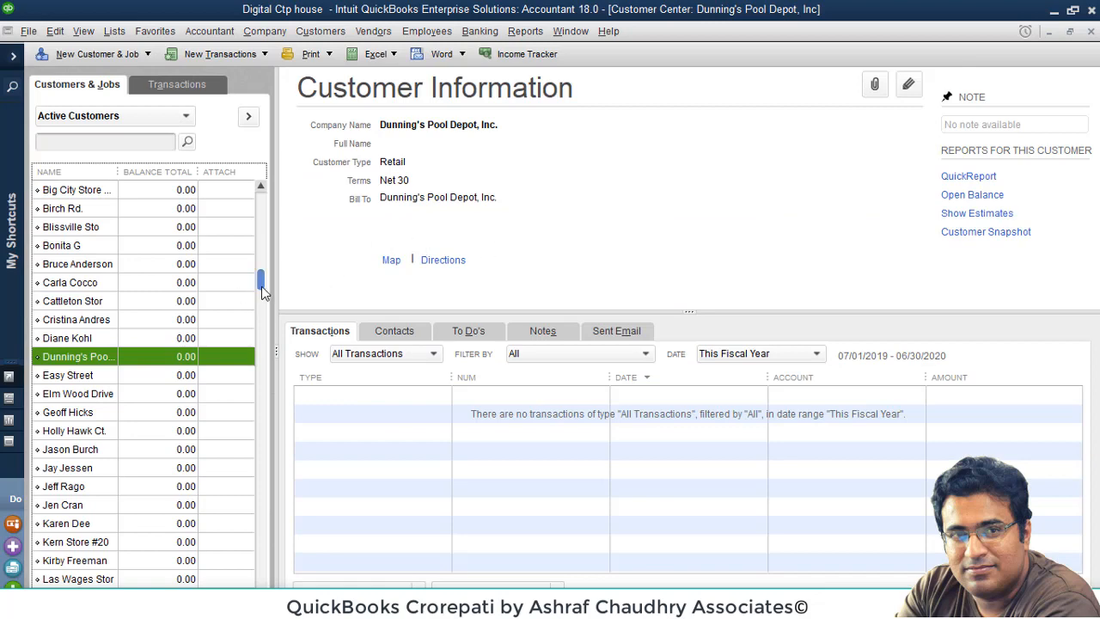
Step: Open the record of the customer just above Kern Store #20, examine its address, payment, sales tax and additional details, and close it
left_click_drag(261, 287, 254, 554)
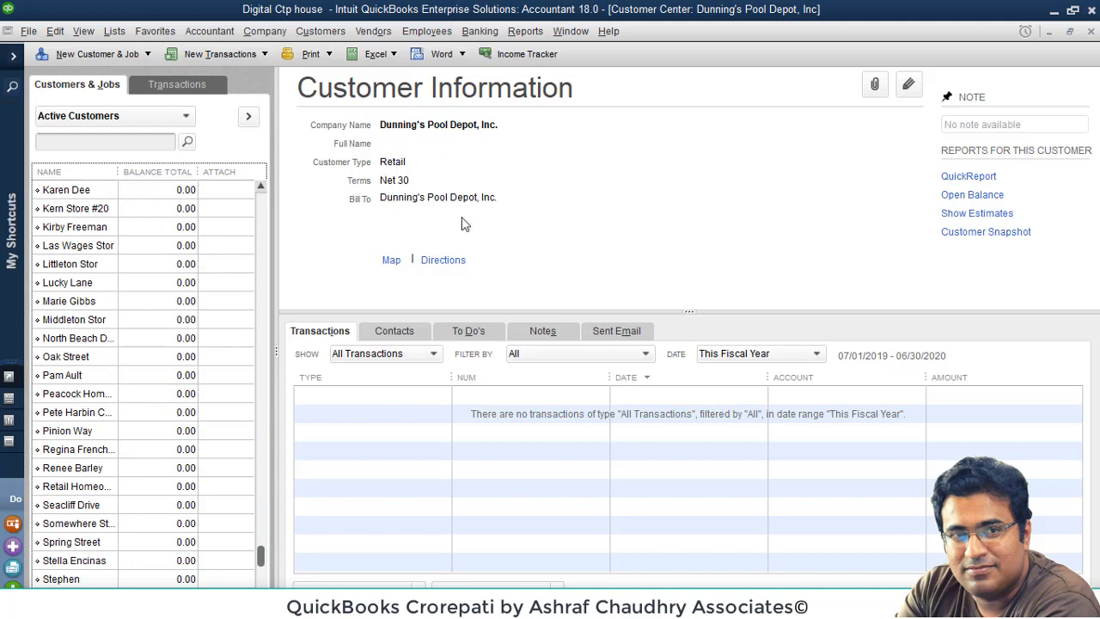
left_click(95, 190)
key("ctrl+e")
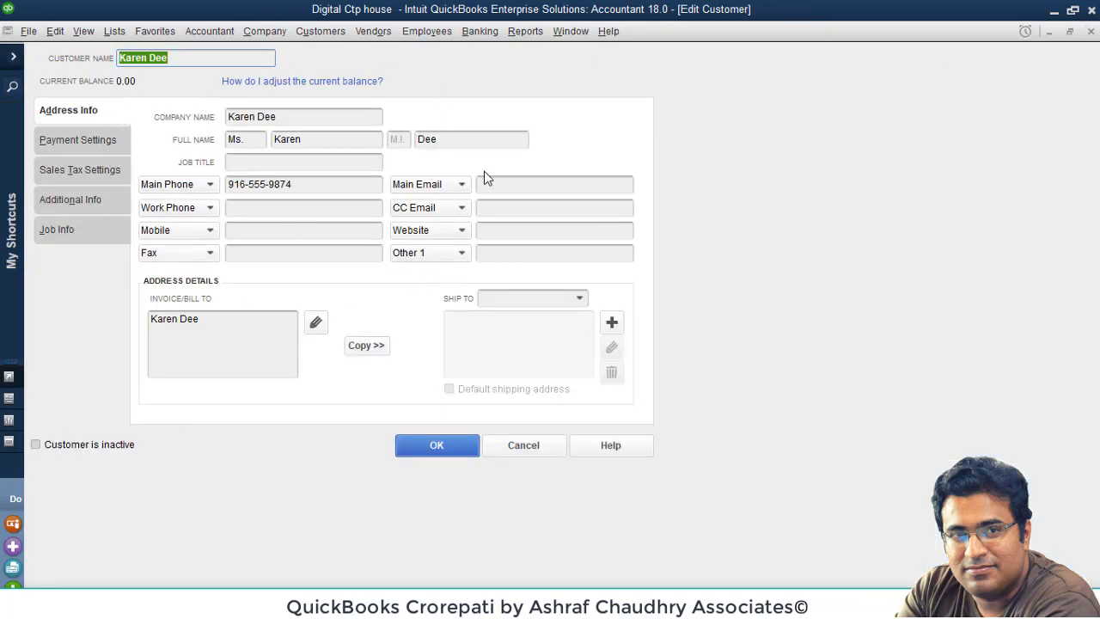
left_click(86, 142)
left_click(89, 167)
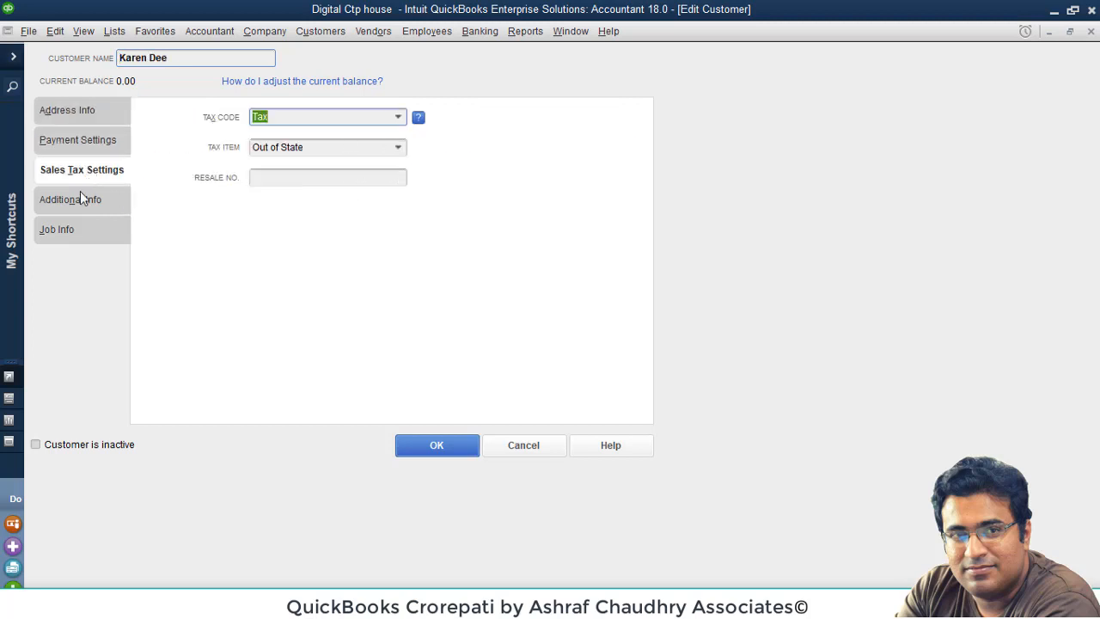
left_click(80, 197)
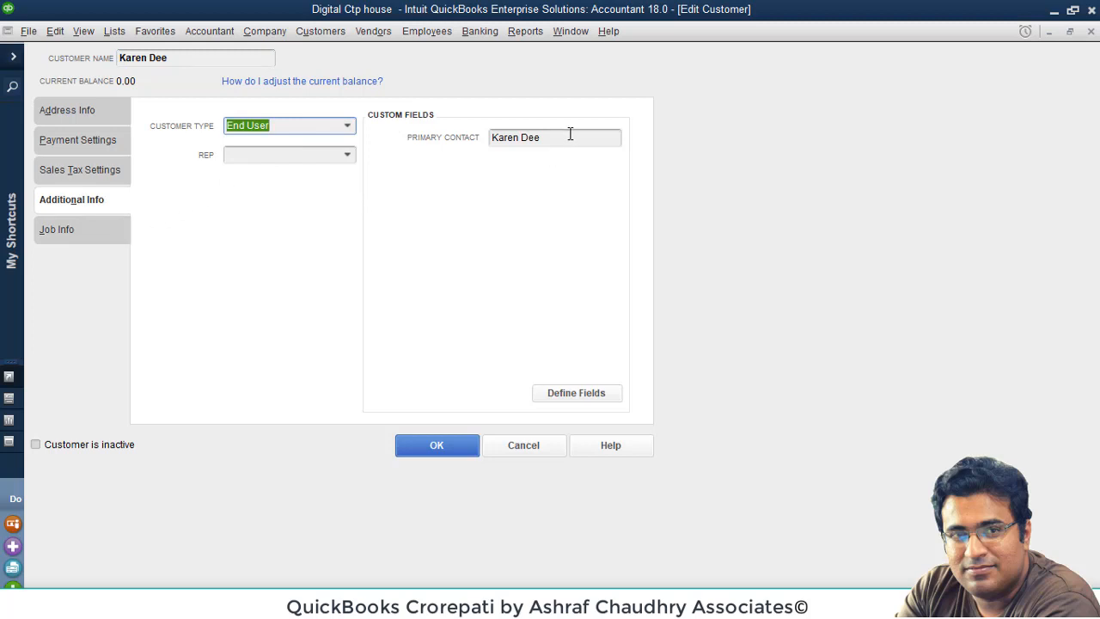
left_click(106, 234)
left_click(86, 170)
left_click(91, 144)
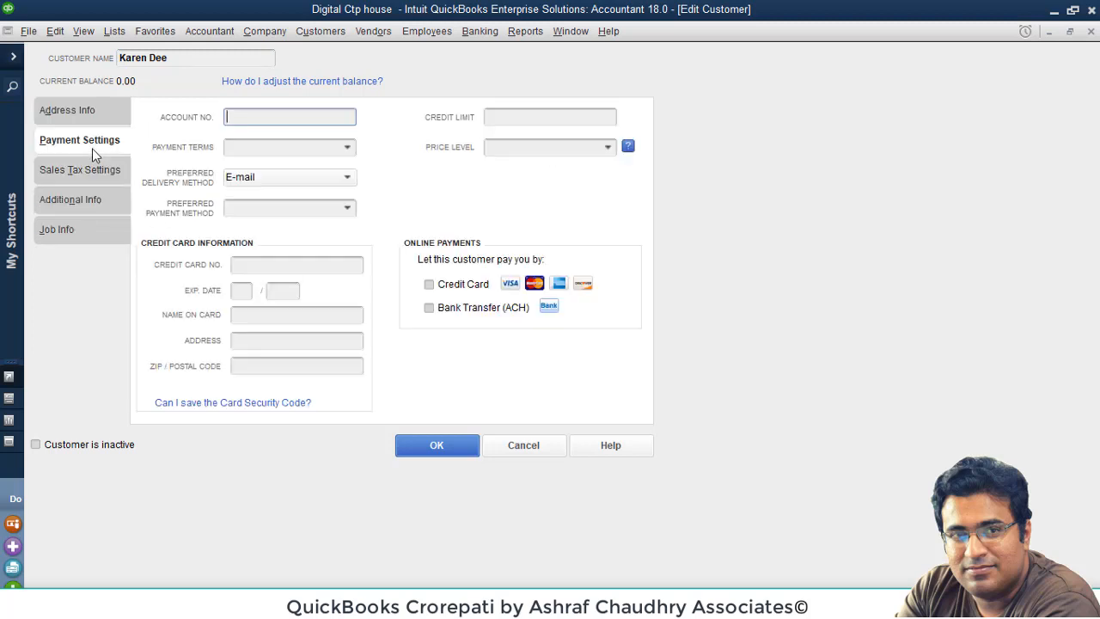
left_click(93, 121)
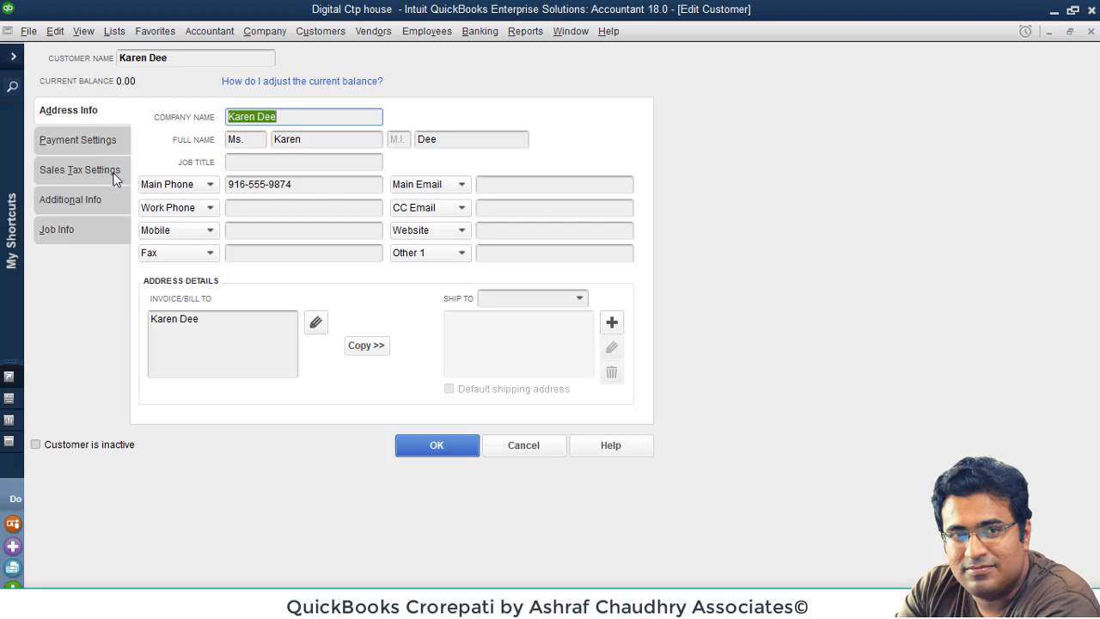
left_click(106, 196)
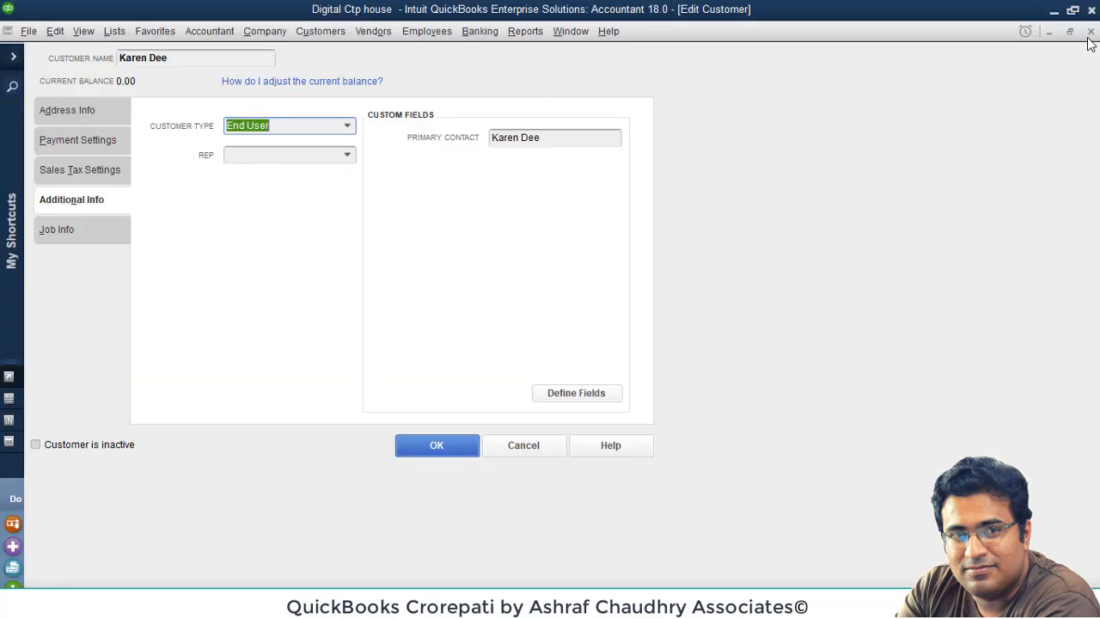
left_click(1090, 32)
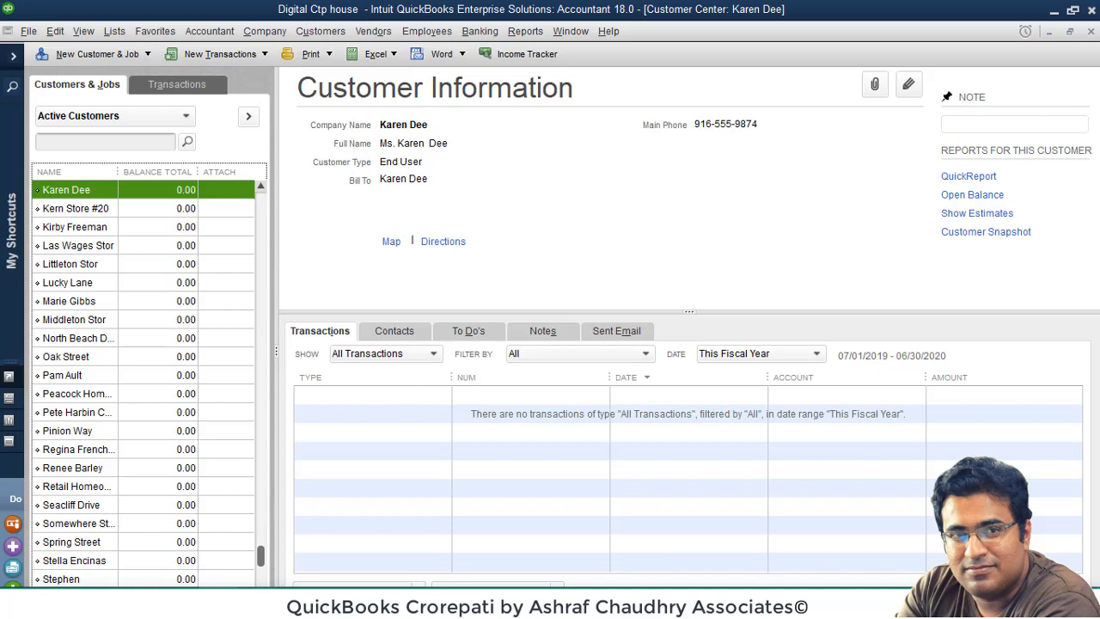
Step: Look through the whole active customer list from end to start and close the Customer Center
mouse_move(257, 604)
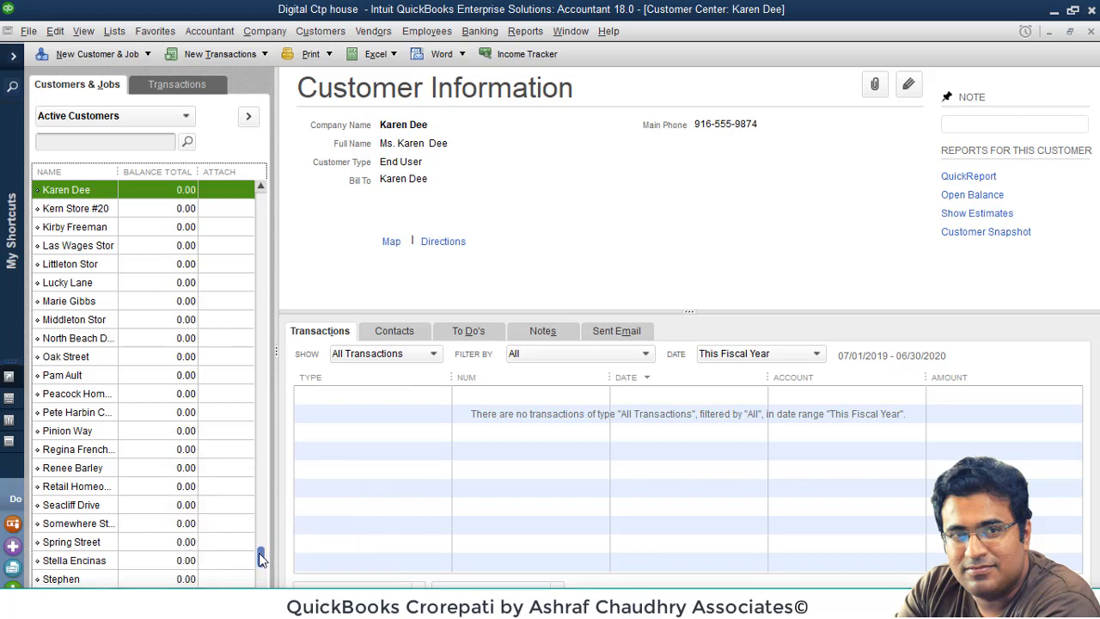
scroll(259, 553, "down", 1)
left_click_drag(260, 578, 277, 197)
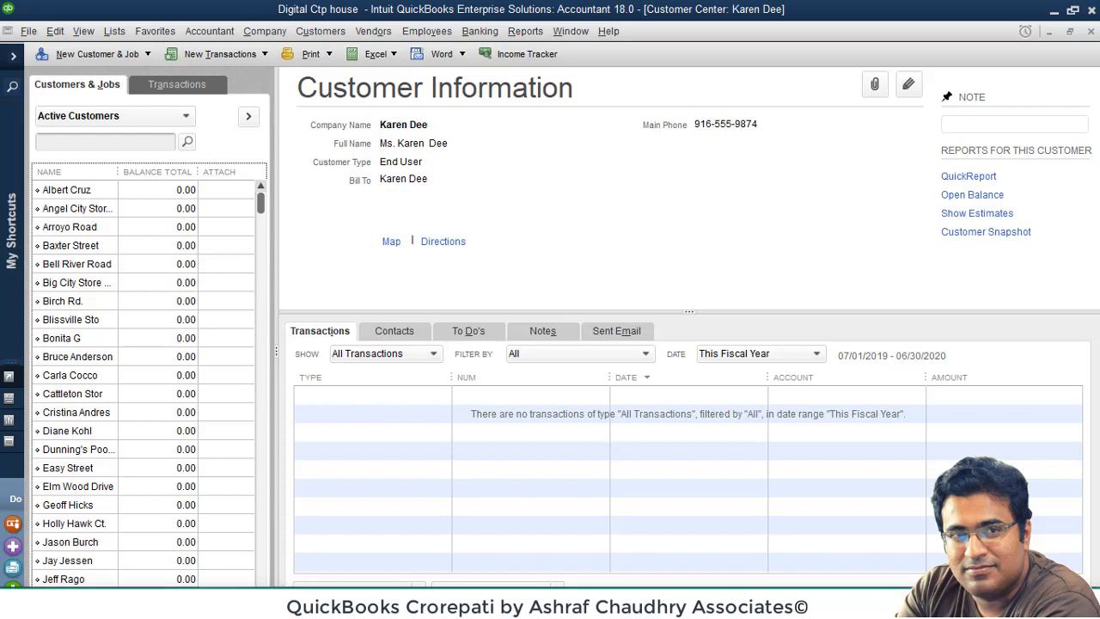
mouse_move(258, 605)
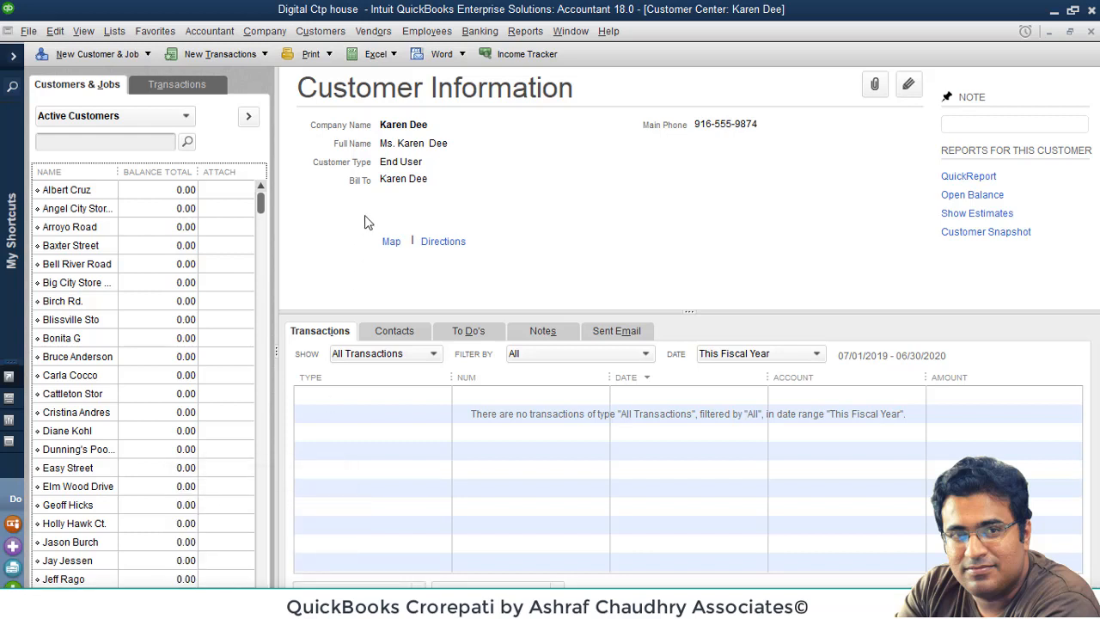
left_click(1088, 32)
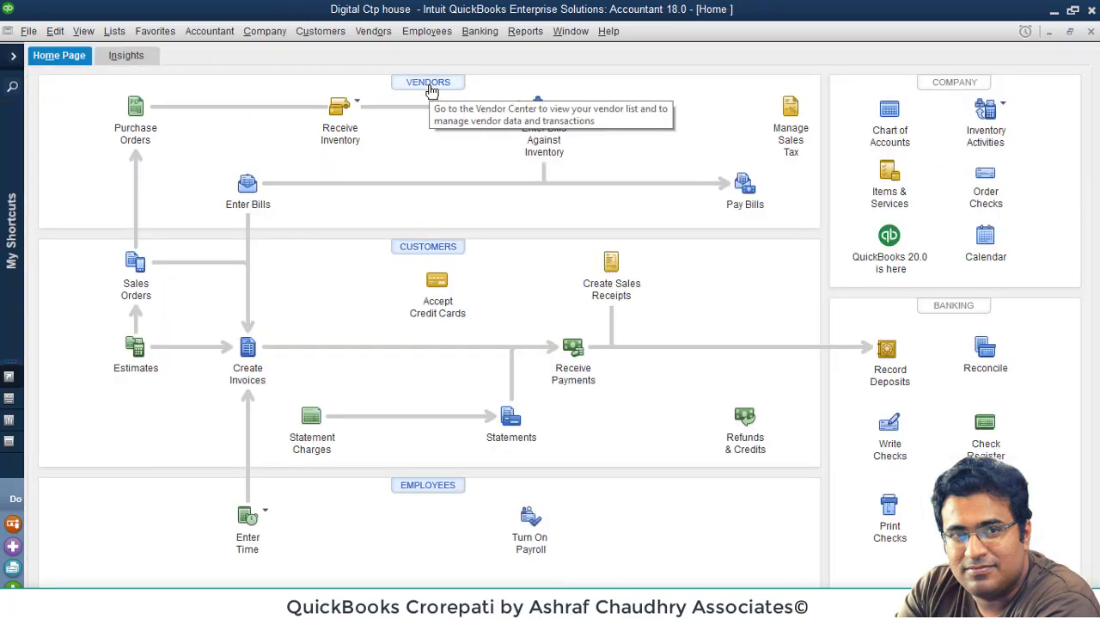
Step: Open the Vendor Center and bring up the vendor list entry grid for pasting from Excel
left_click(428, 83)
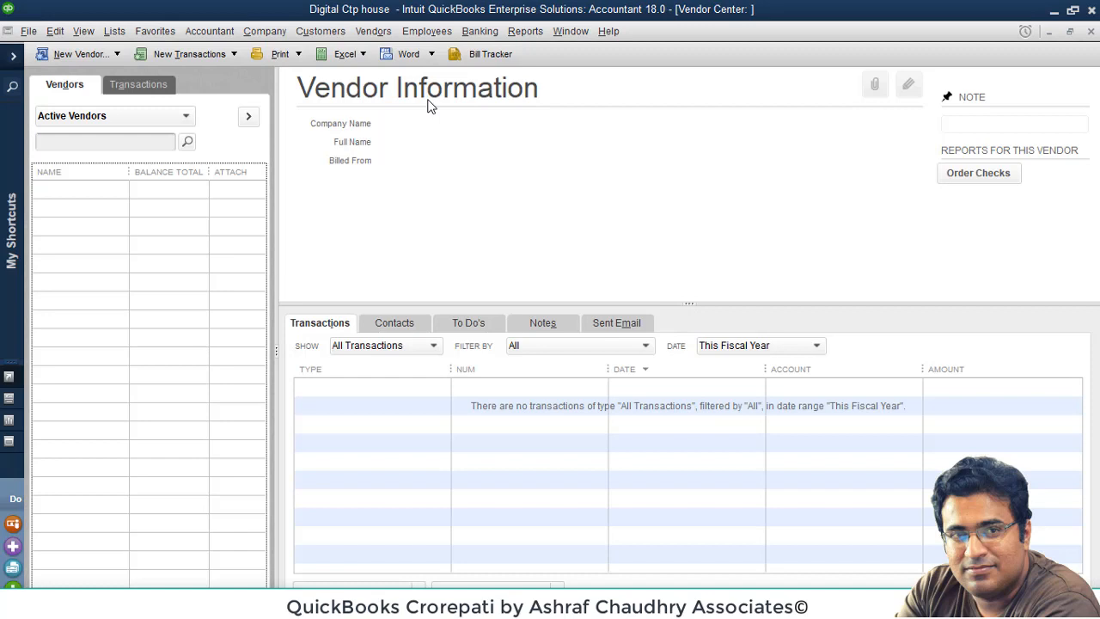
left_click(352, 57)
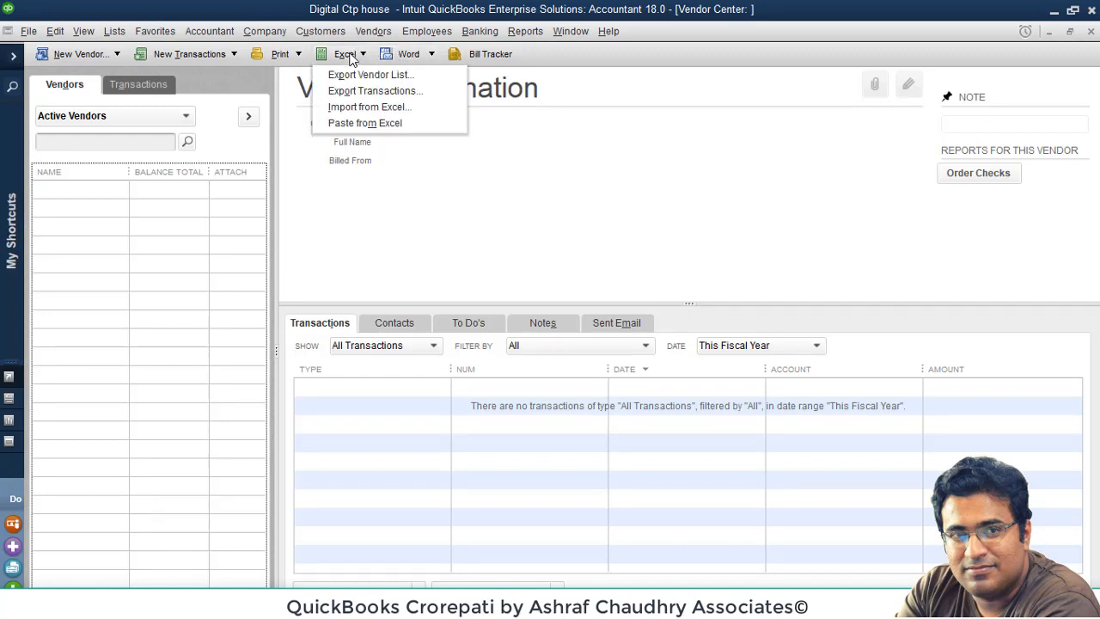
left_click(378, 126)
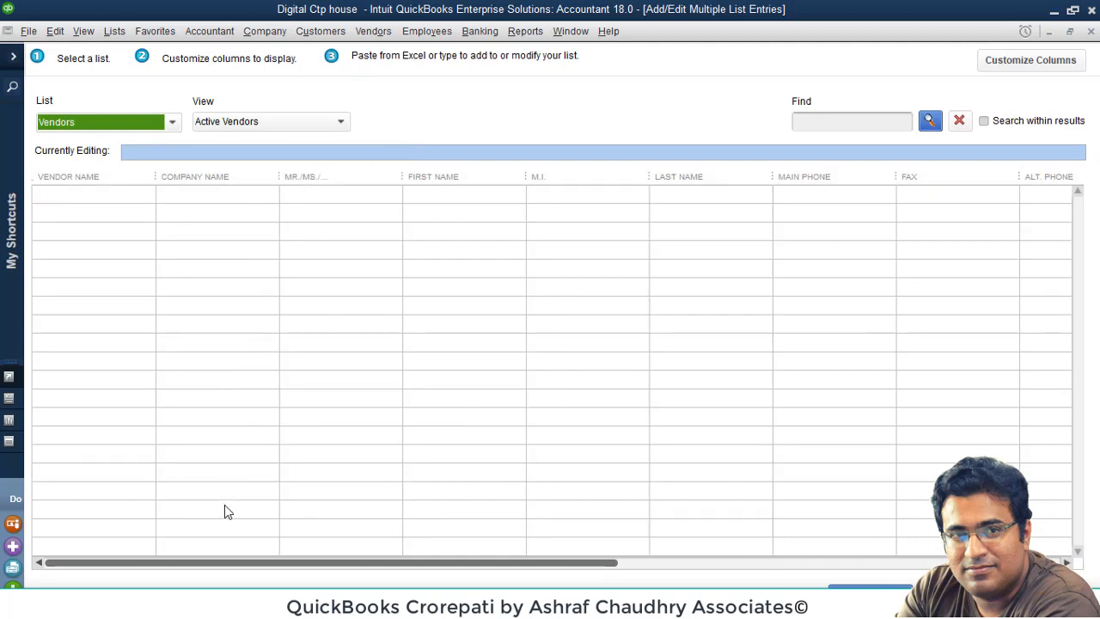
Step: Examine the available and chosen columns in the Vendors list's column customization, and close the multiple-entry window without changes
left_click_drag(184, 564, 158, 572)
left_click(1031, 60)
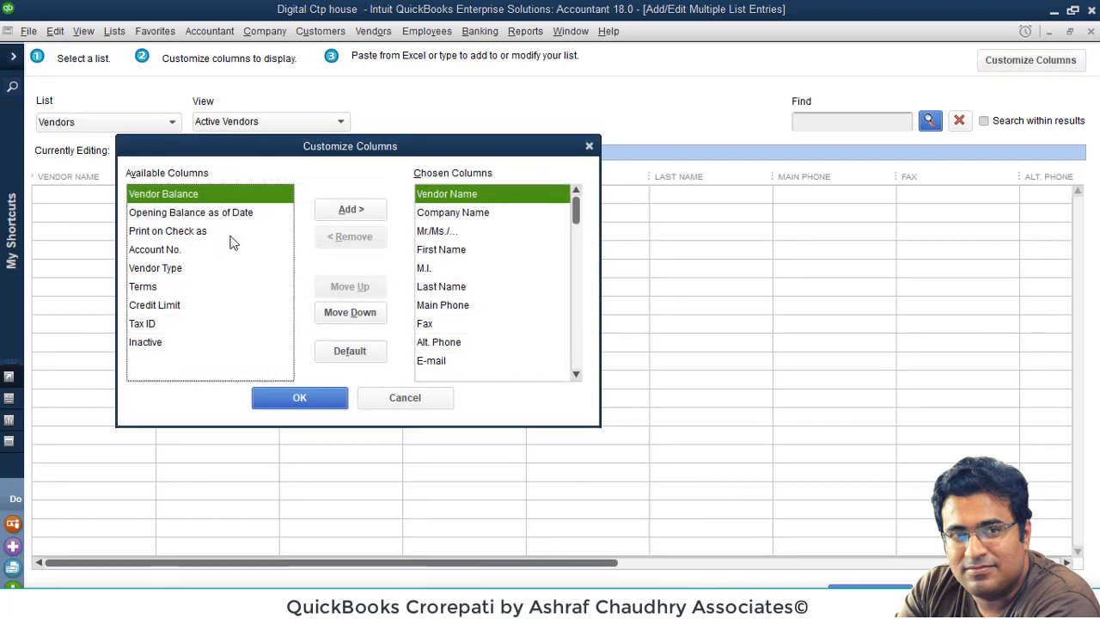
left_click(212, 215)
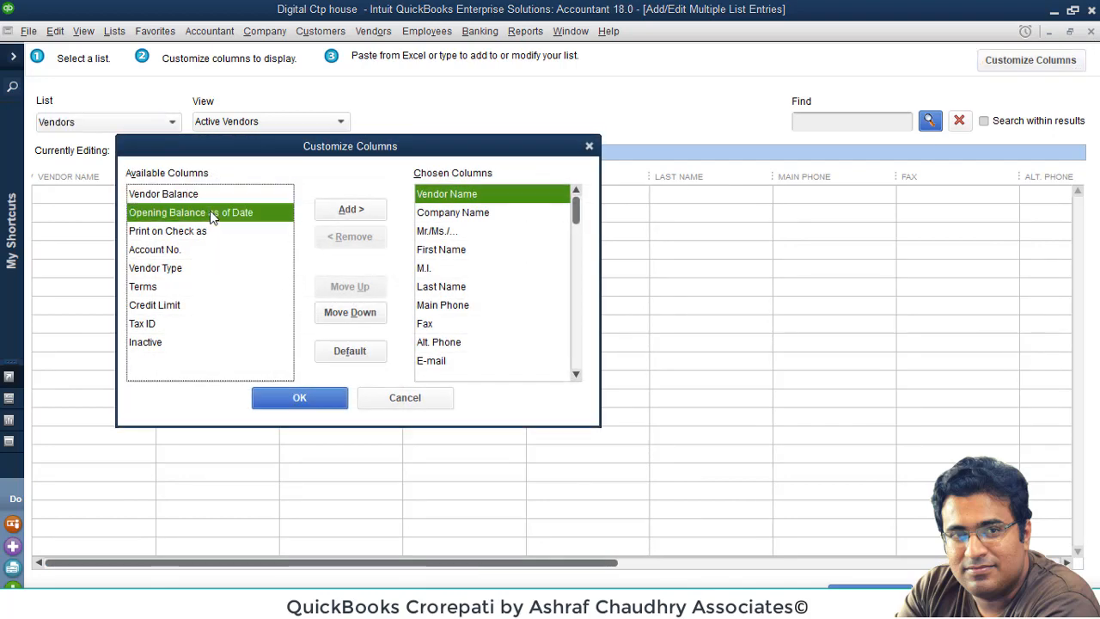
left_click(196, 232)
left_click(175, 267)
left_click(168, 286)
left_click(167, 305)
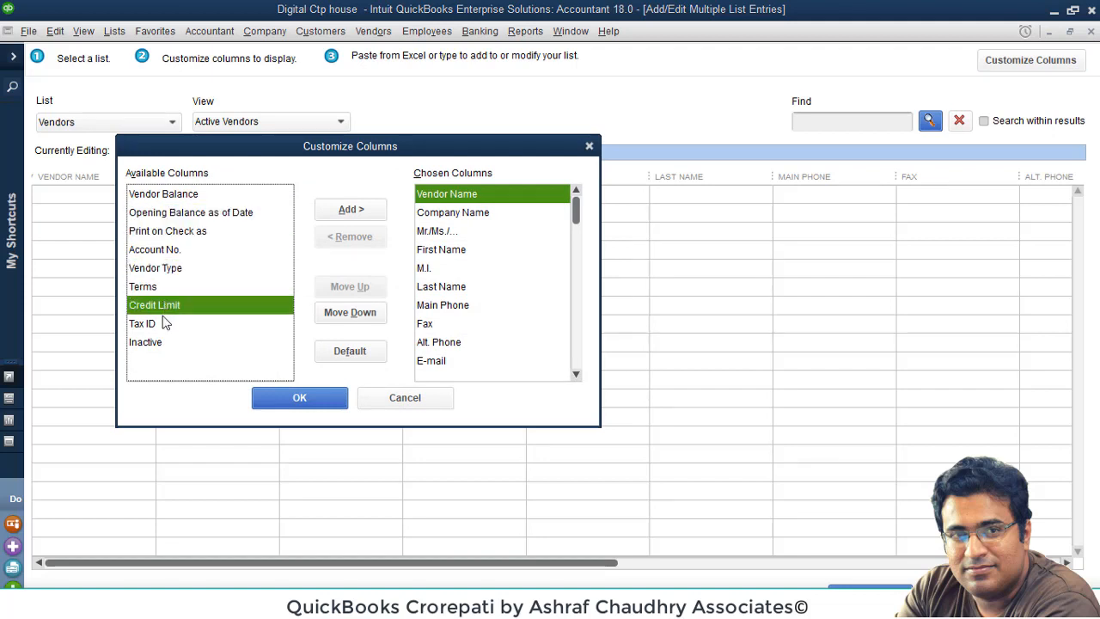
left_click(163, 323)
left_click(158, 341)
left_click(169, 287)
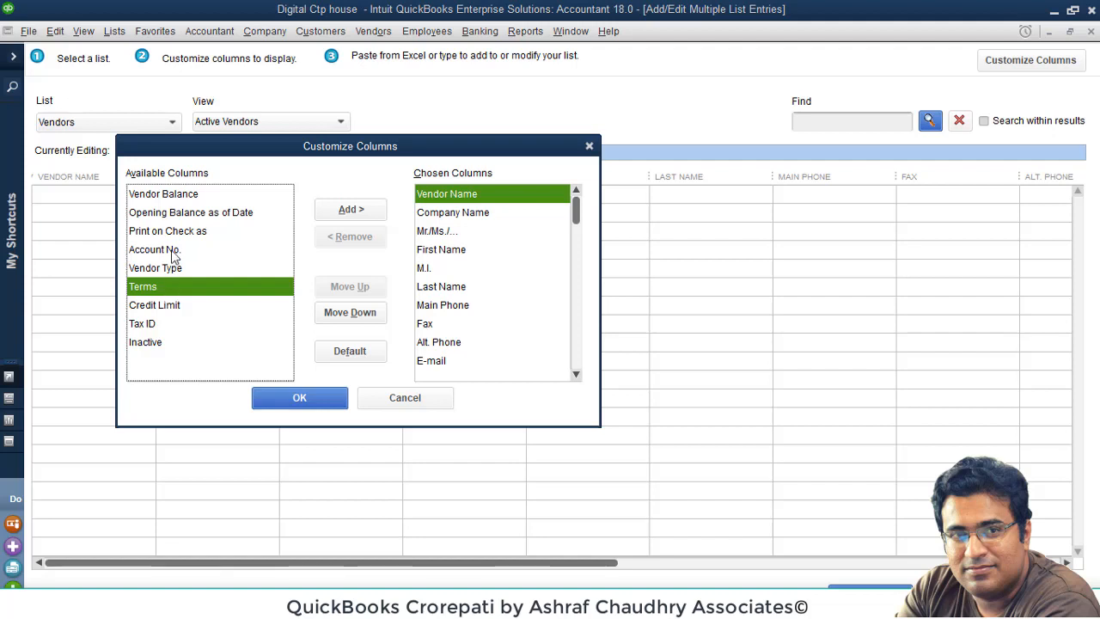
left_click(171, 250)
left_click(175, 217)
left_click(179, 198)
left_click(176, 215)
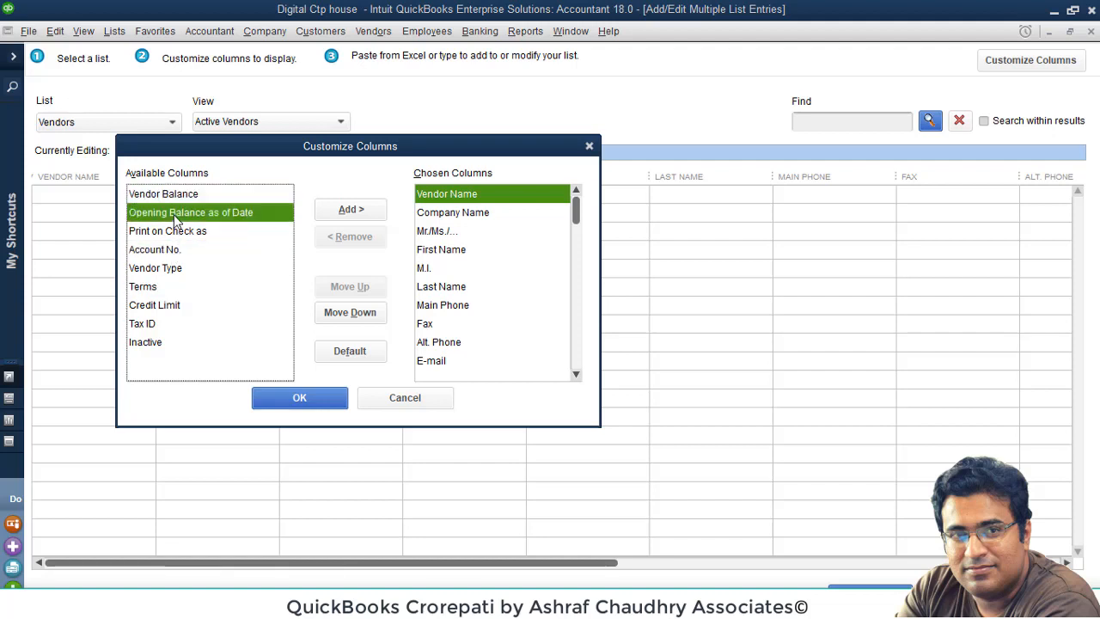
left_click(173, 234)
left_click(163, 264)
left_click(166, 289)
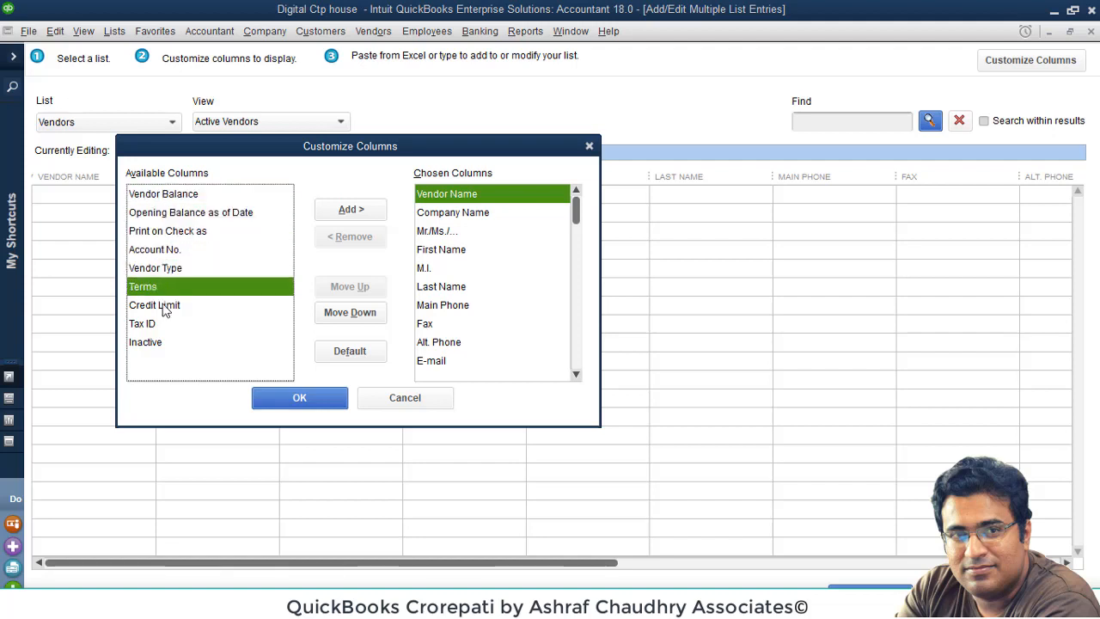
left_click(164, 306)
left_click(162, 323)
left_click(157, 343)
left_click(156, 326)
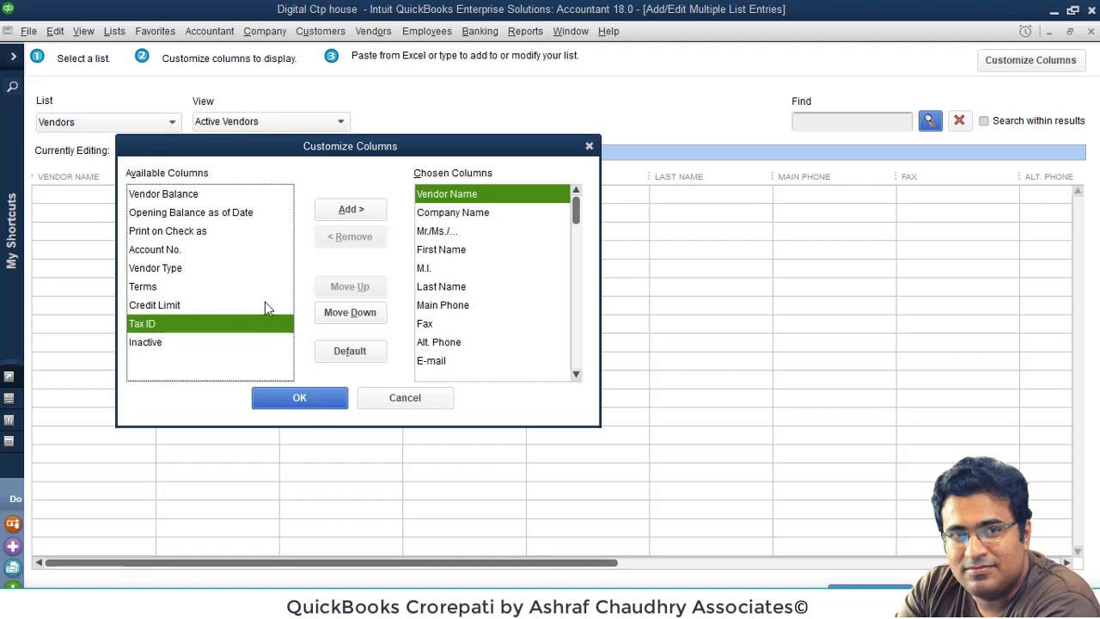
mouse_move(580, 209)
left_mouse_down()
mouse_move(584, 375)
mouse_move(577, 218)
left_mouse_up()
left_click(195, 255)
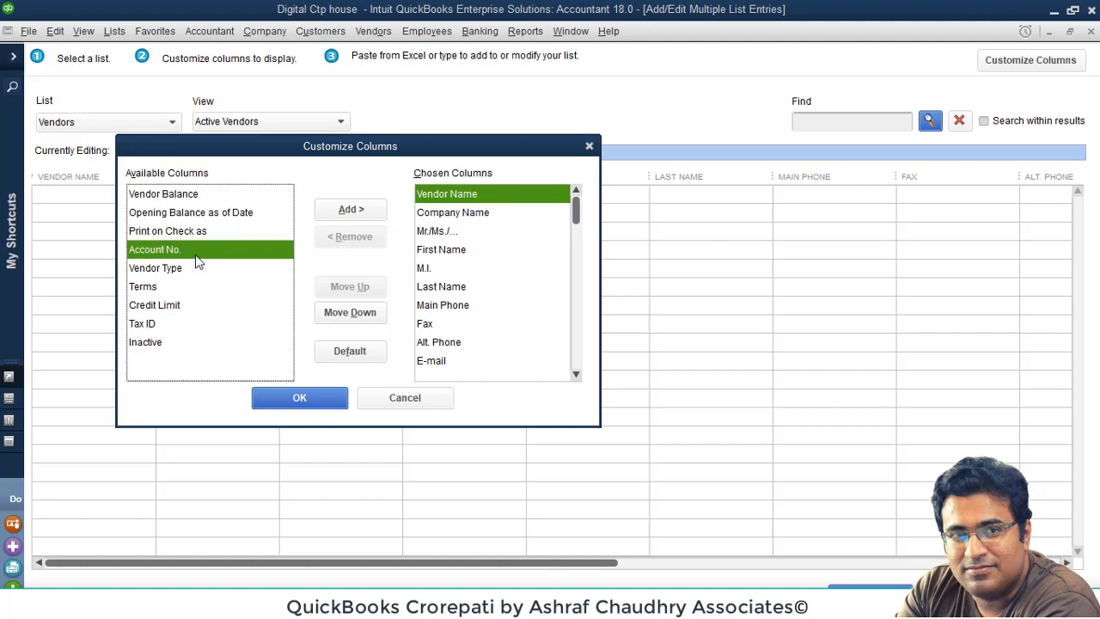
left_click(169, 291)
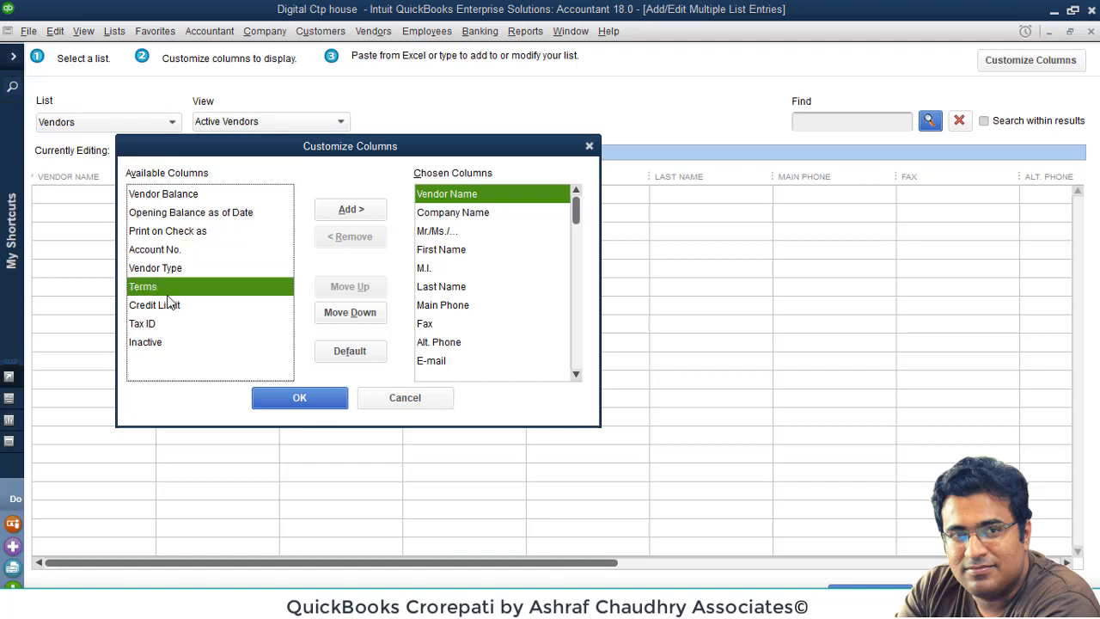
left_click(170, 309)
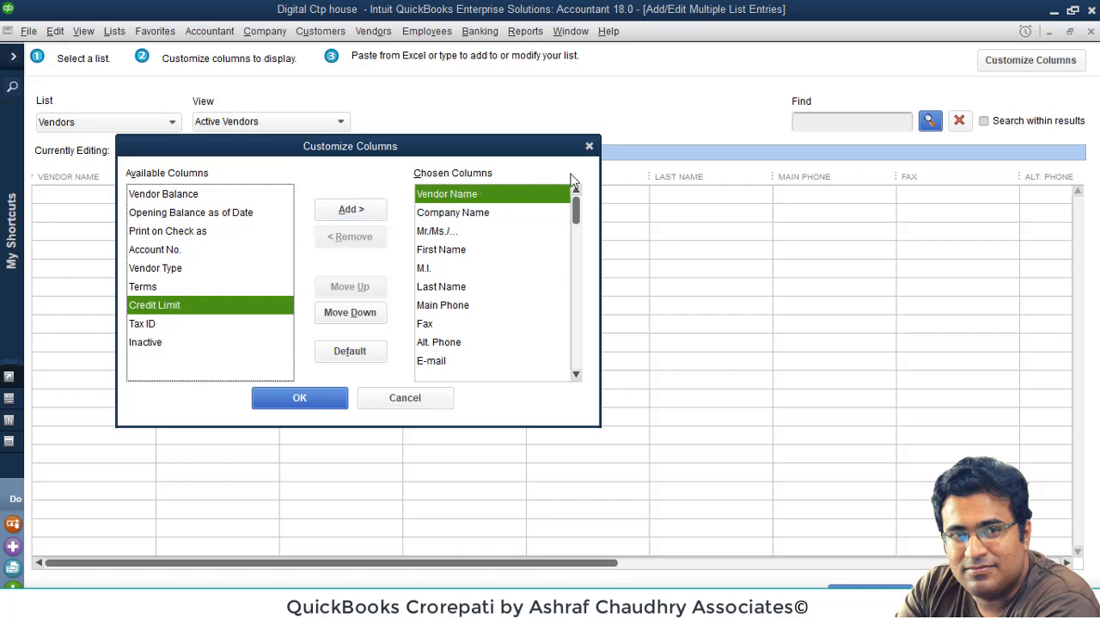
left_click(588, 148)
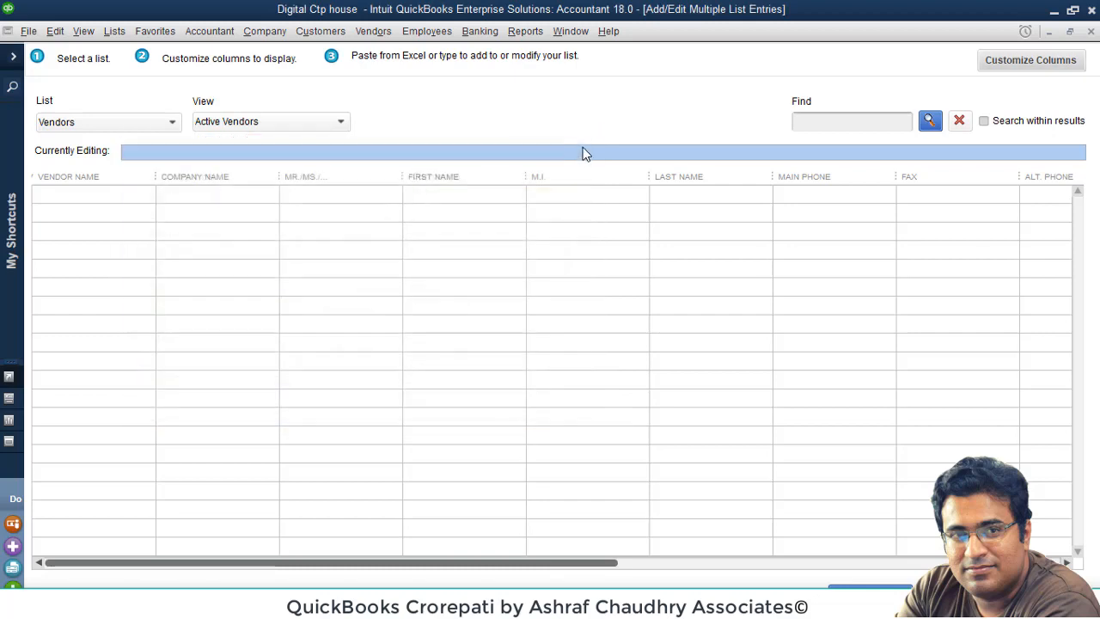
left_click(1090, 31)
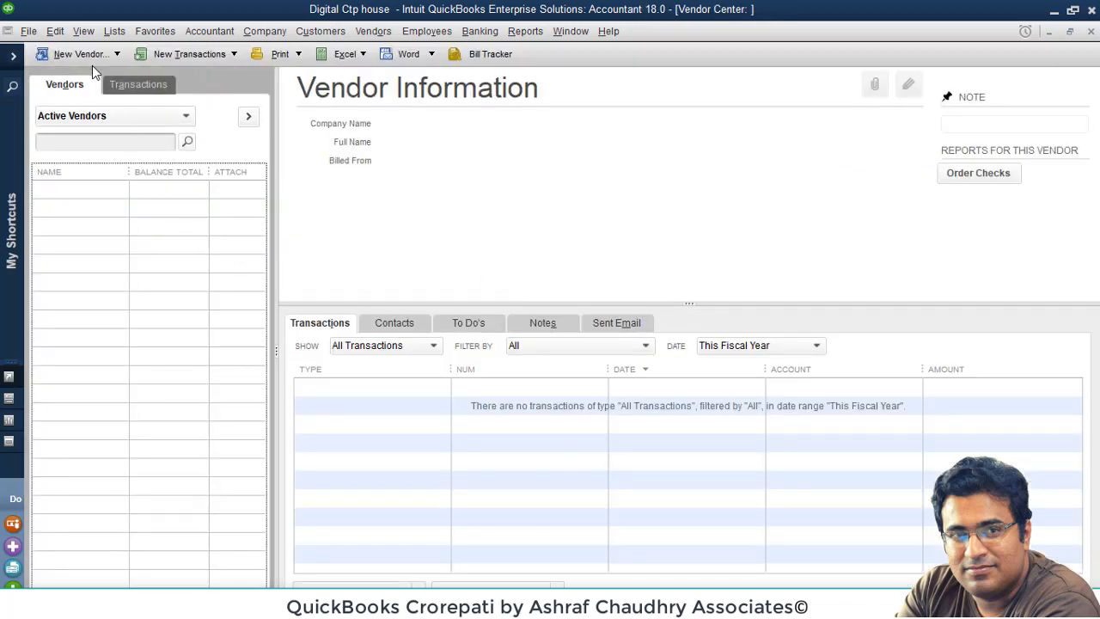
Step: Examine the custom field setup under a new vendor's additional info, and leave the vendor record and Vendor Center without saving
left_click(92, 56)
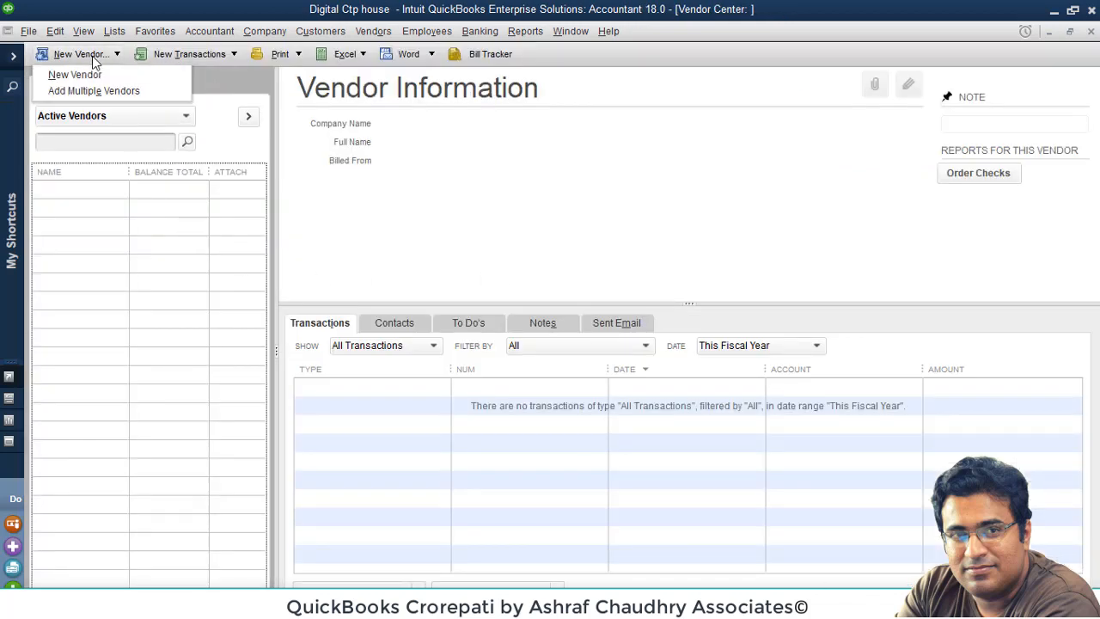
left_click(82, 74)
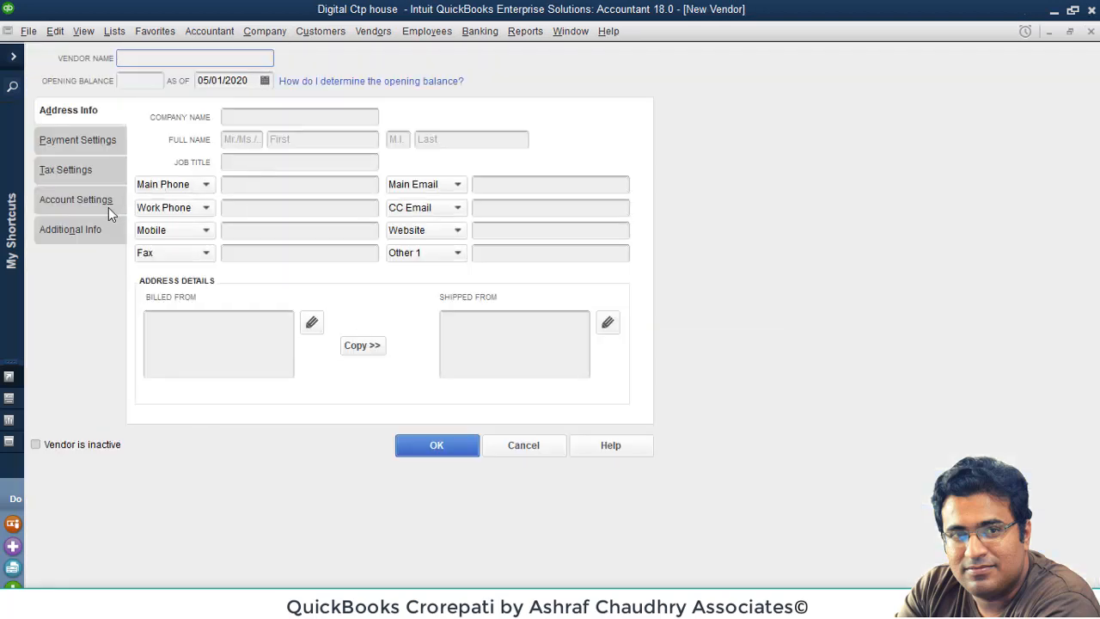
left_click(105, 234)
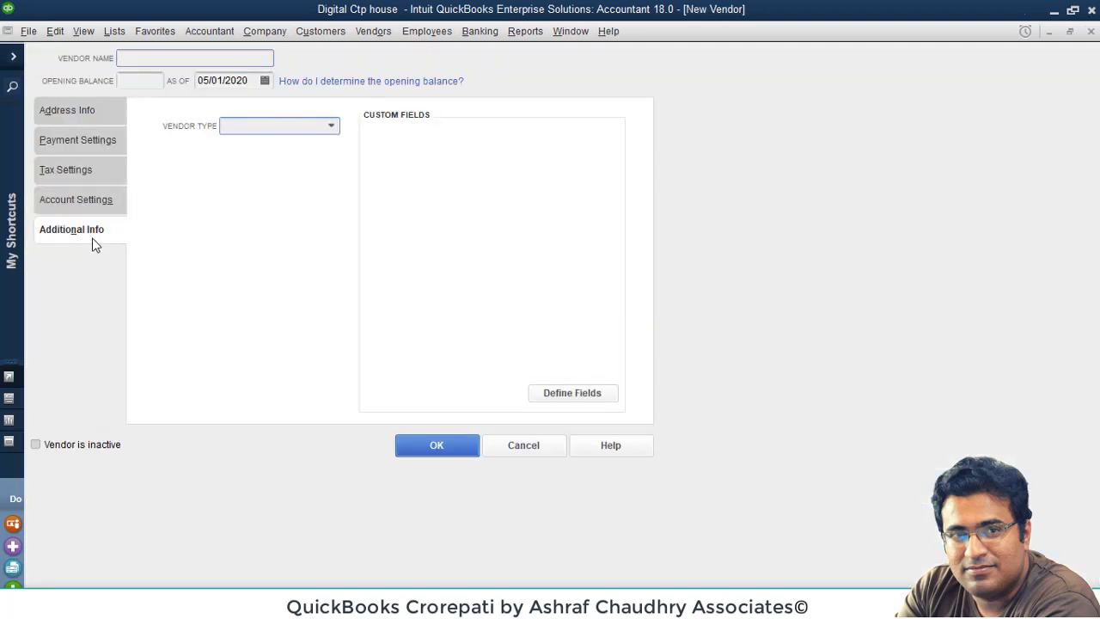
left_click(576, 395)
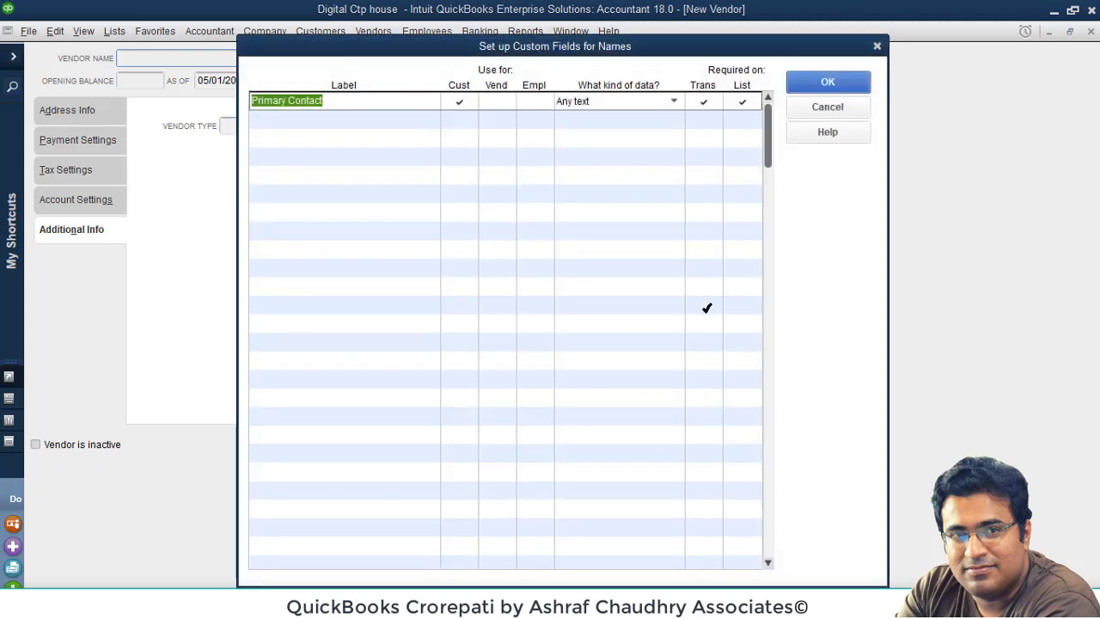
left_click_drag(771, 155, 808, 107)
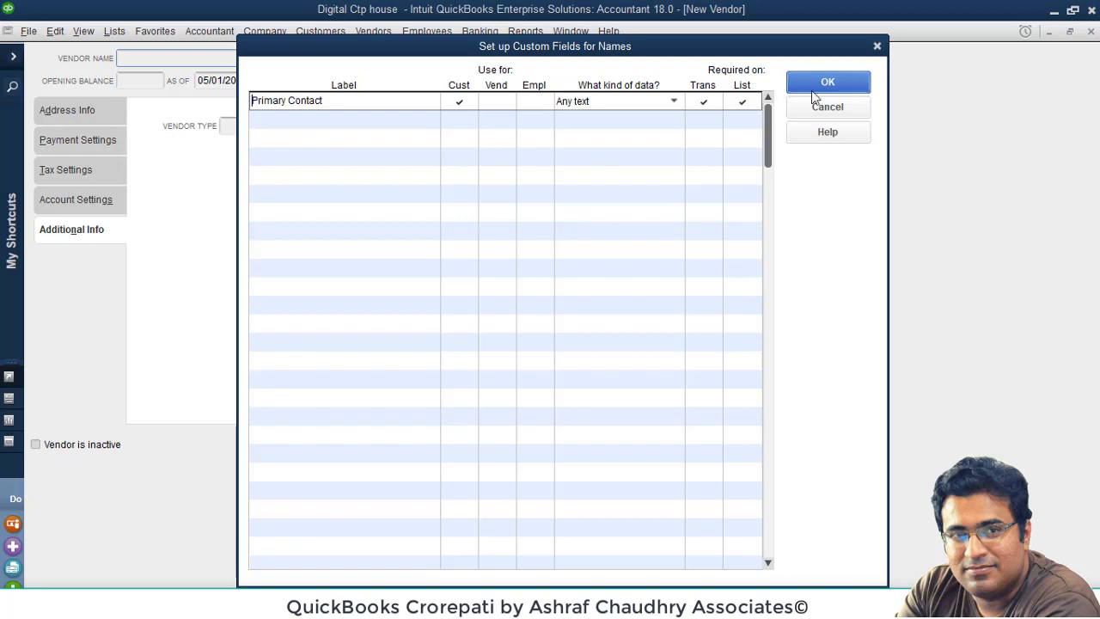
left_click(877, 45)
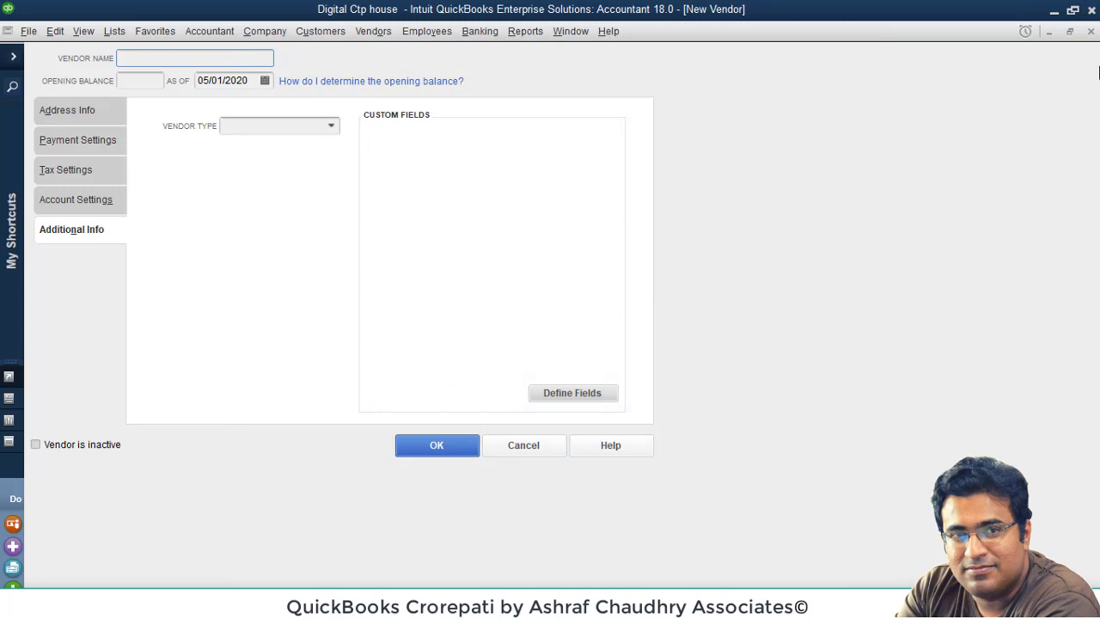
left_click(1091, 31)
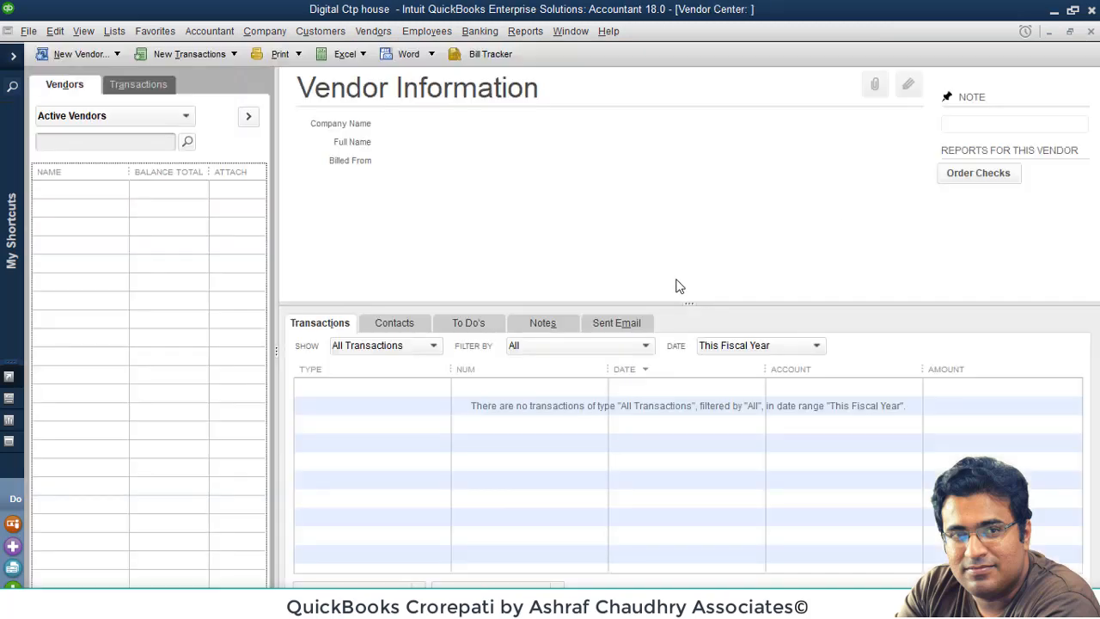
left_click(1092, 32)
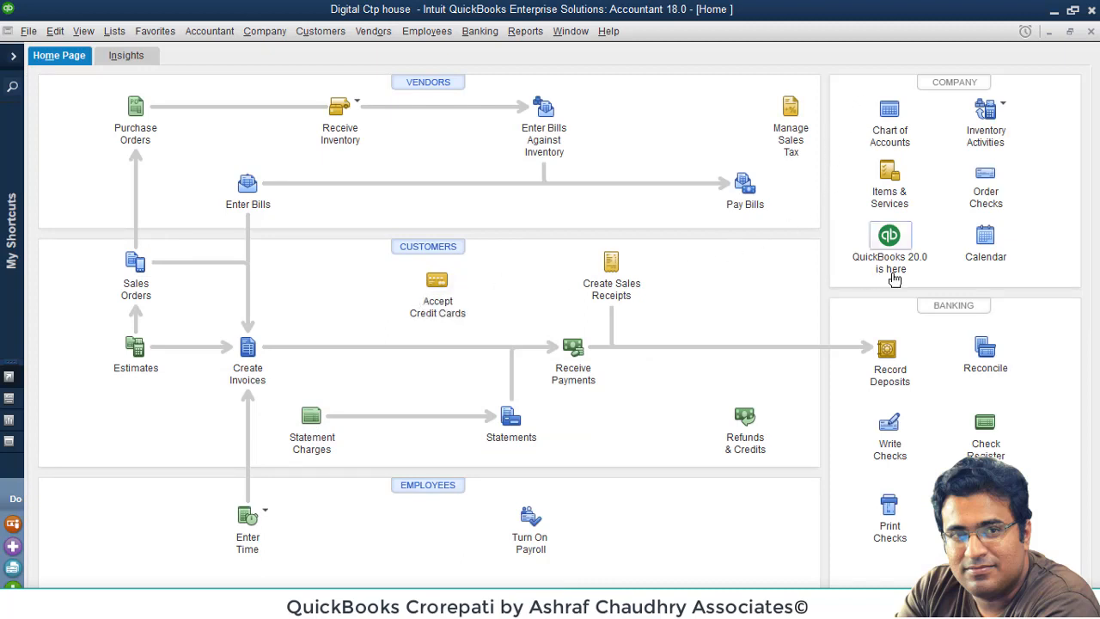
Step: Open the Items & Services list's paste-from-Excel entry grid and set its list to Inventory Parts
left_click(891, 176)
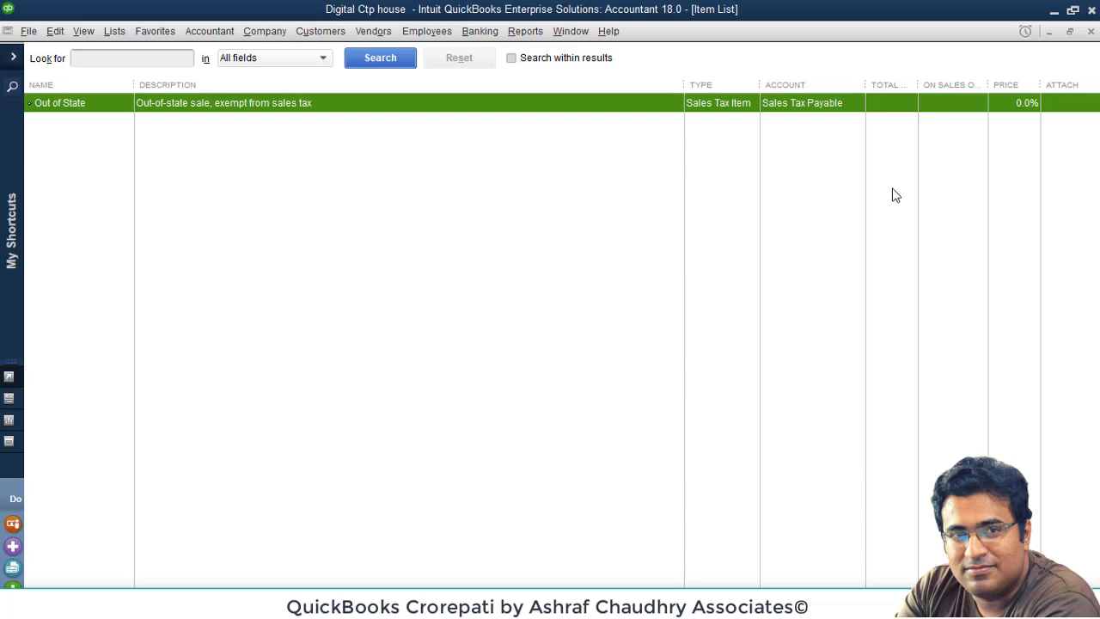
key("alt+x")
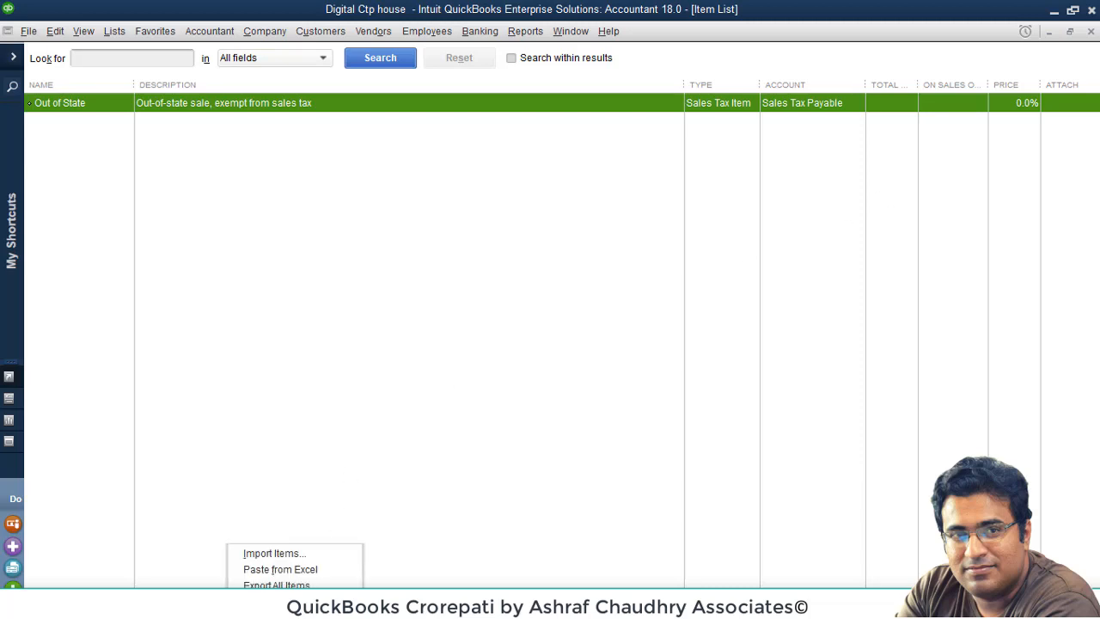
left_click(276, 574)
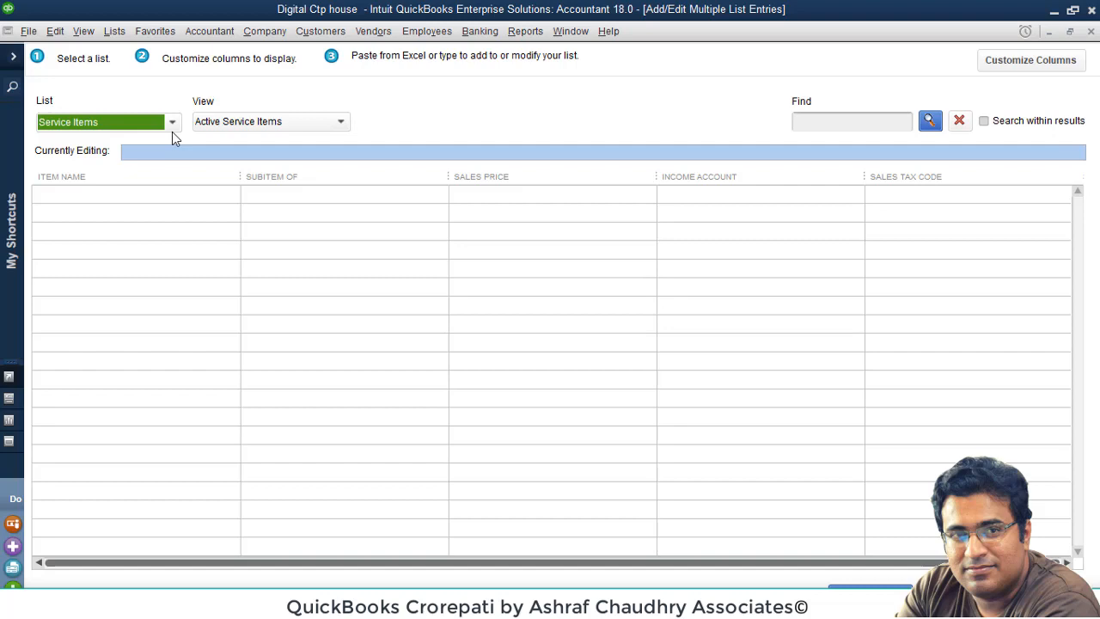
left_click(176, 202)
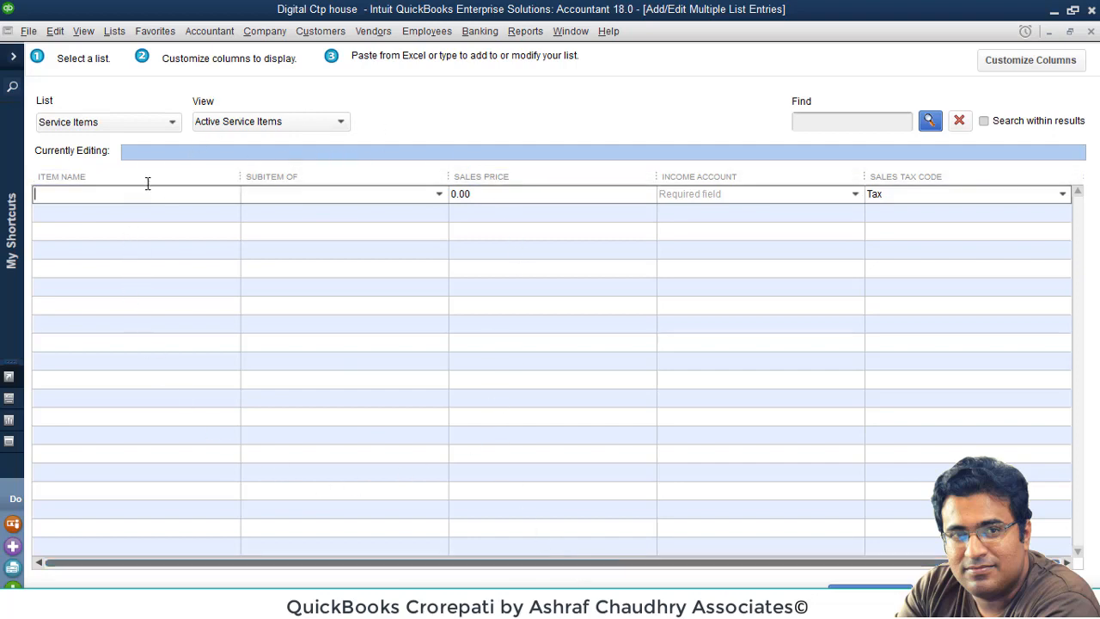
left_click(150, 125)
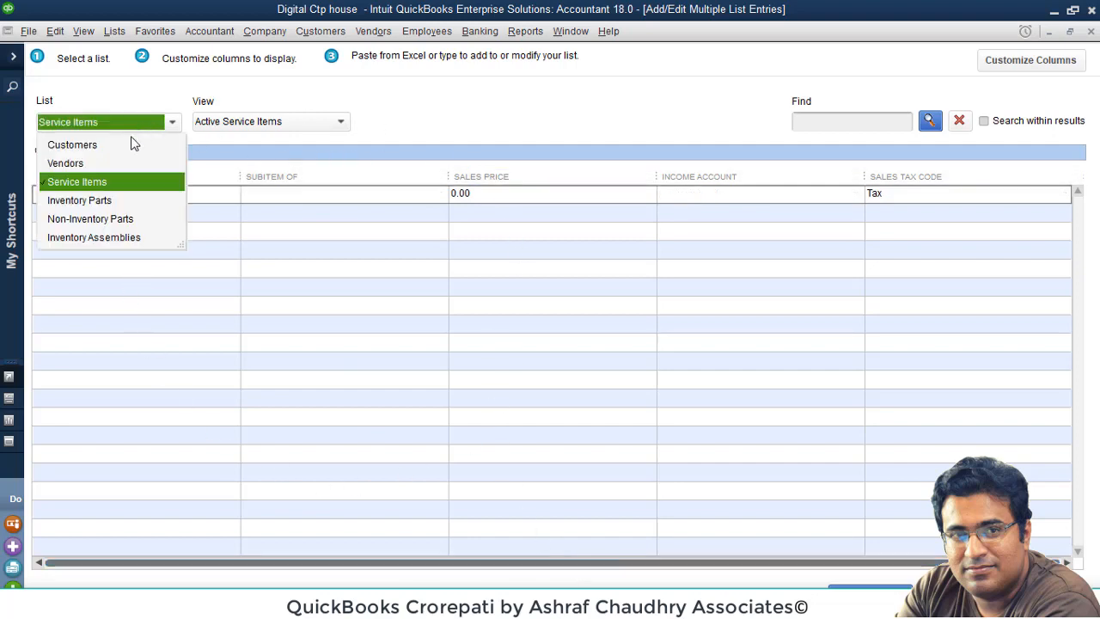
left_click(115, 200)
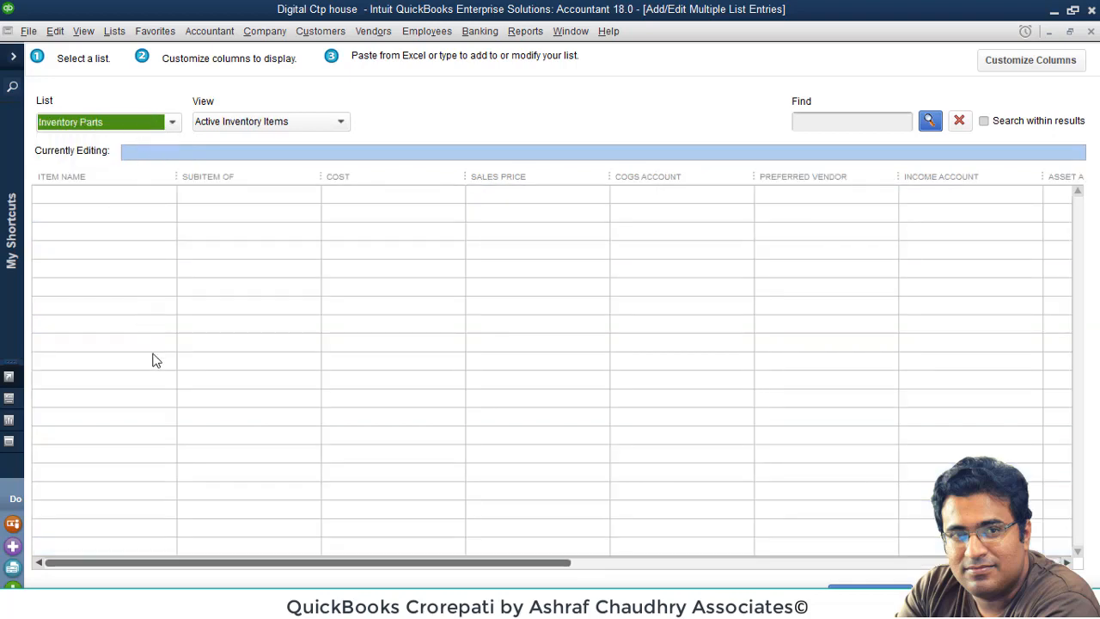
Step: Examine the Inventory Parts grid's available and chosen columns in column customization, and close it without changes
left_click_drag(181, 570, 611, 567)
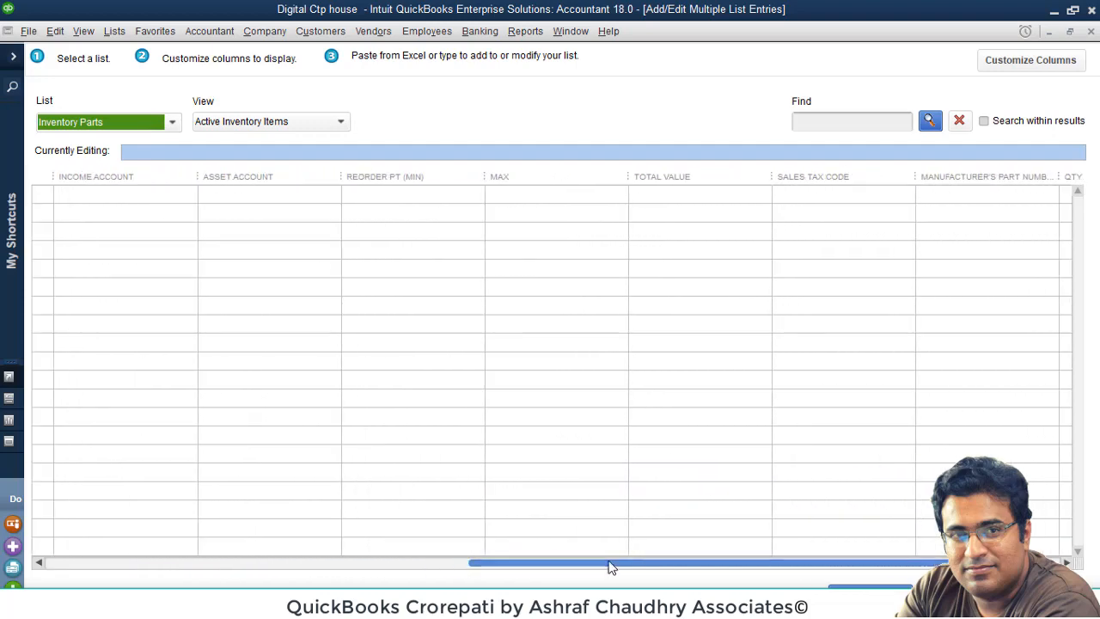
left_click(1025, 62)
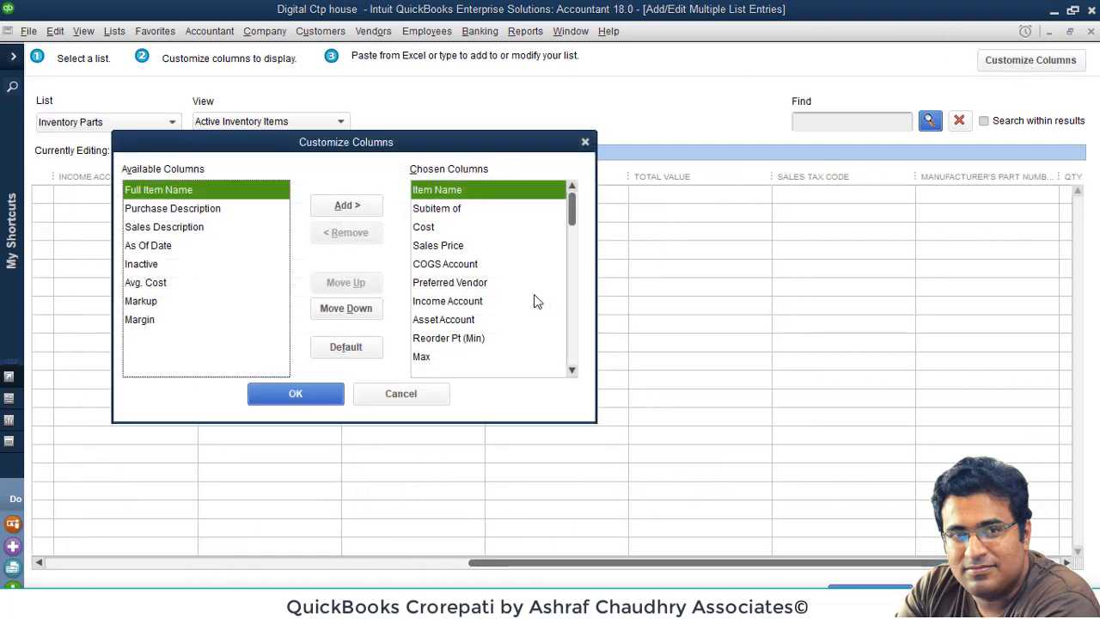
left_click(454, 268)
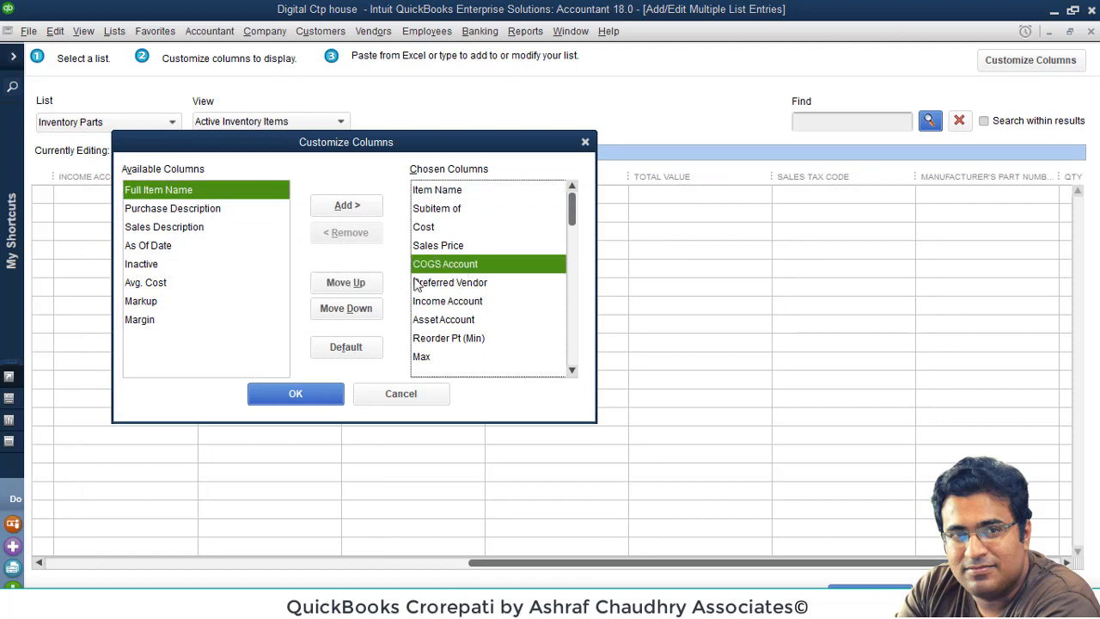
left_click(436, 288)
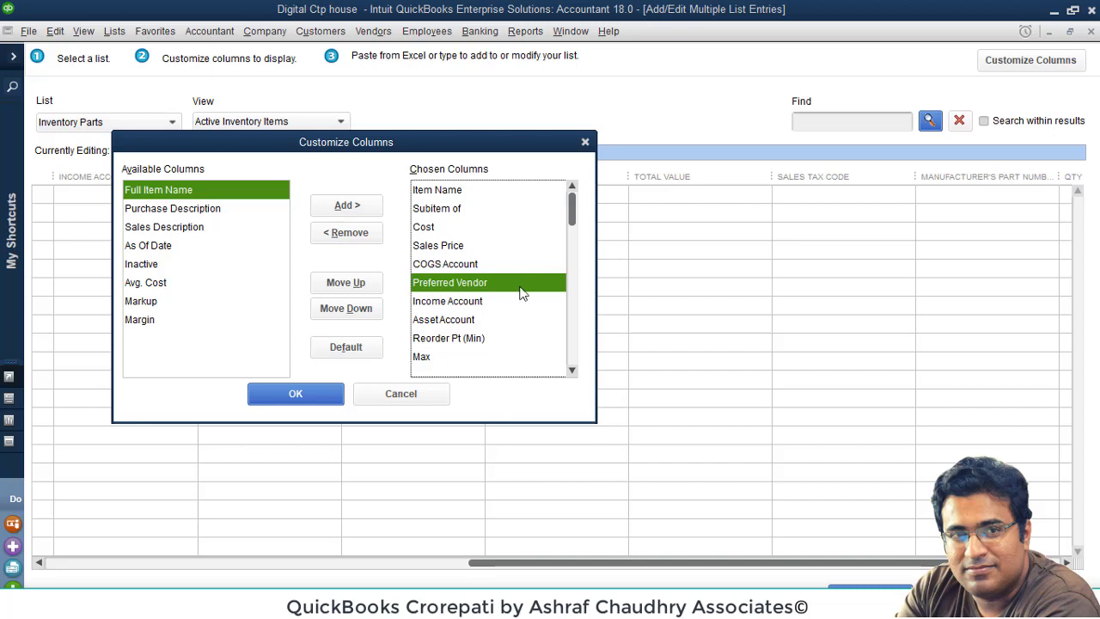
left_click(127, 290)
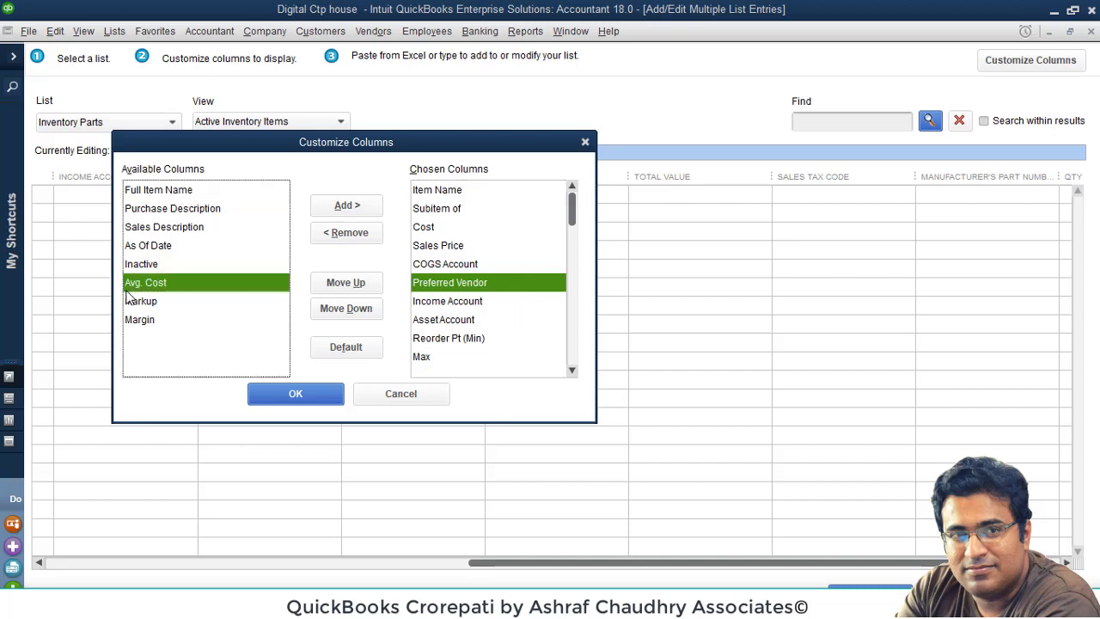
left_click(438, 323)
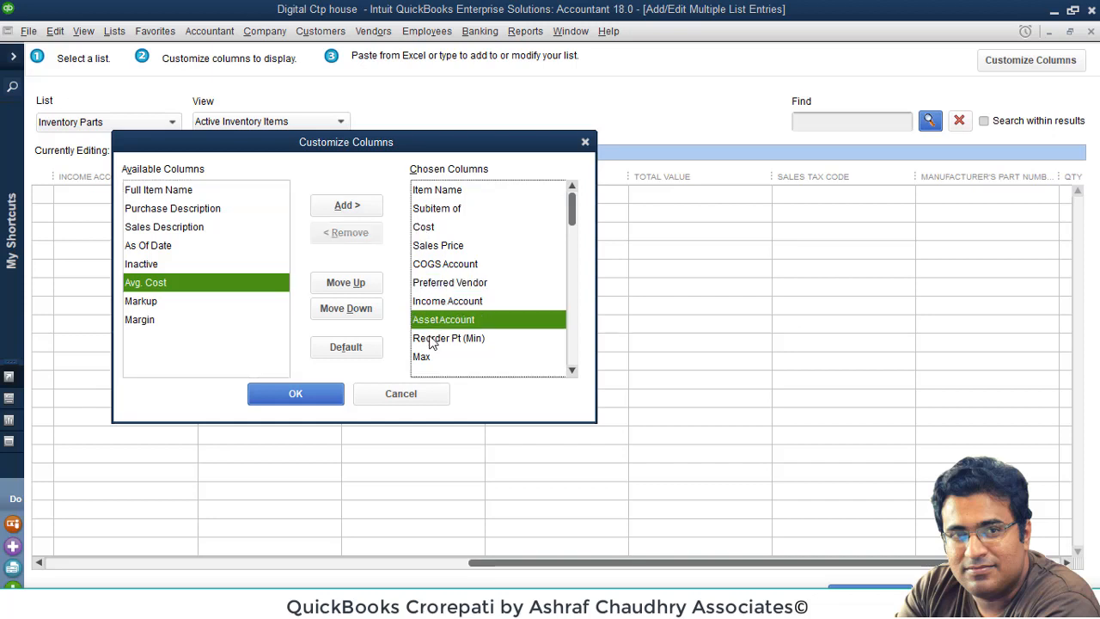
left_click(434, 338)
left_click_drag(573, 219, 577, 357)
left_click(470, 308)
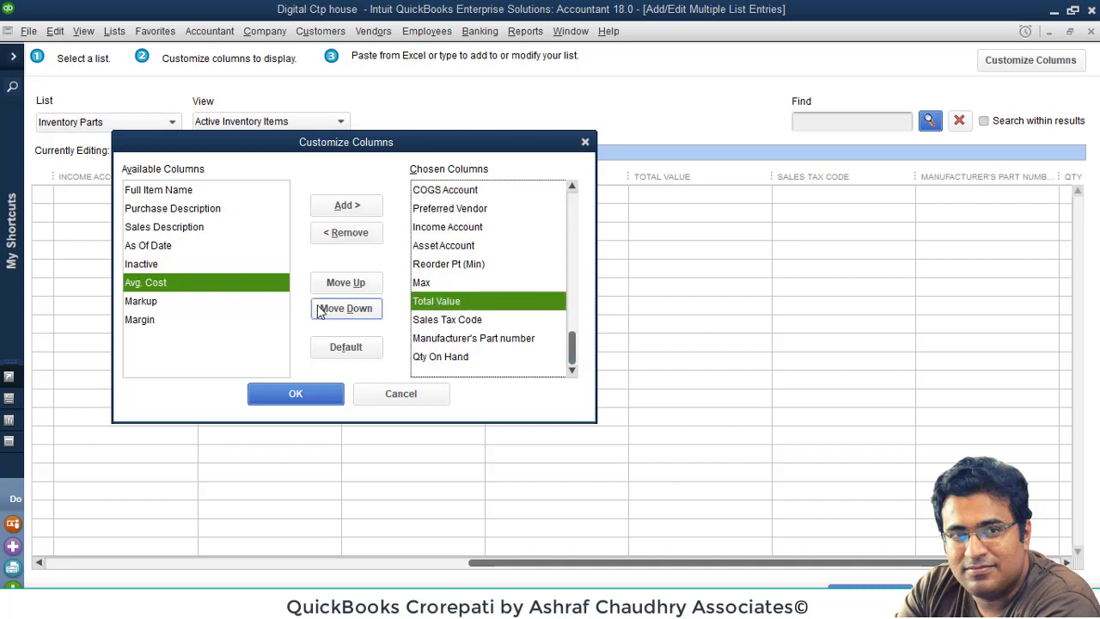
left_click(451, 343)
left_click_drag(567, 352, 571, 199)
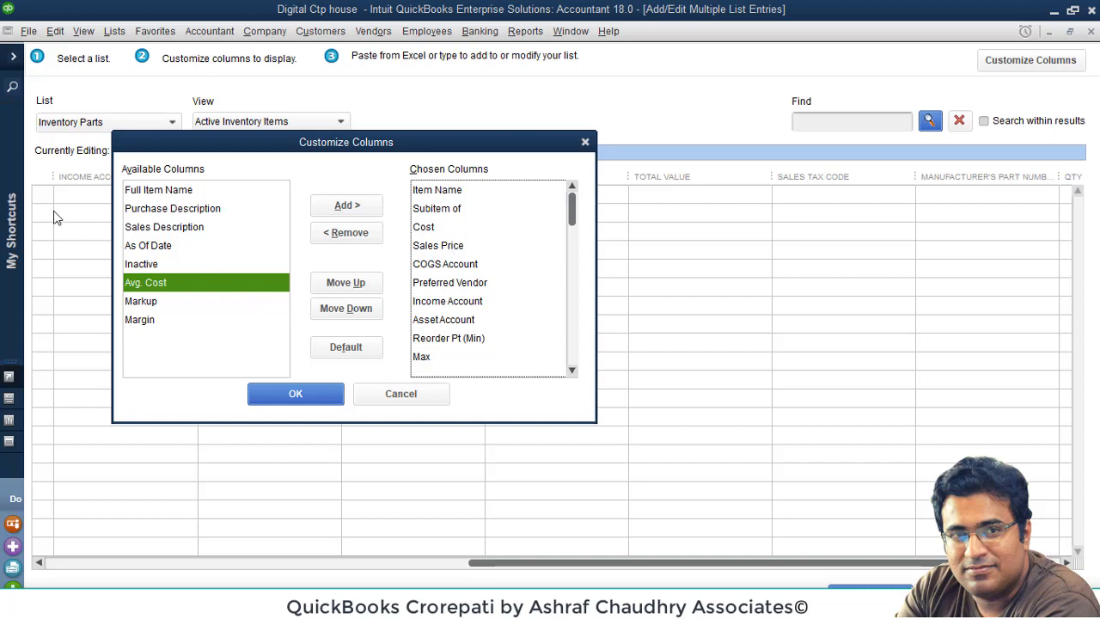
left_click(584, 143)
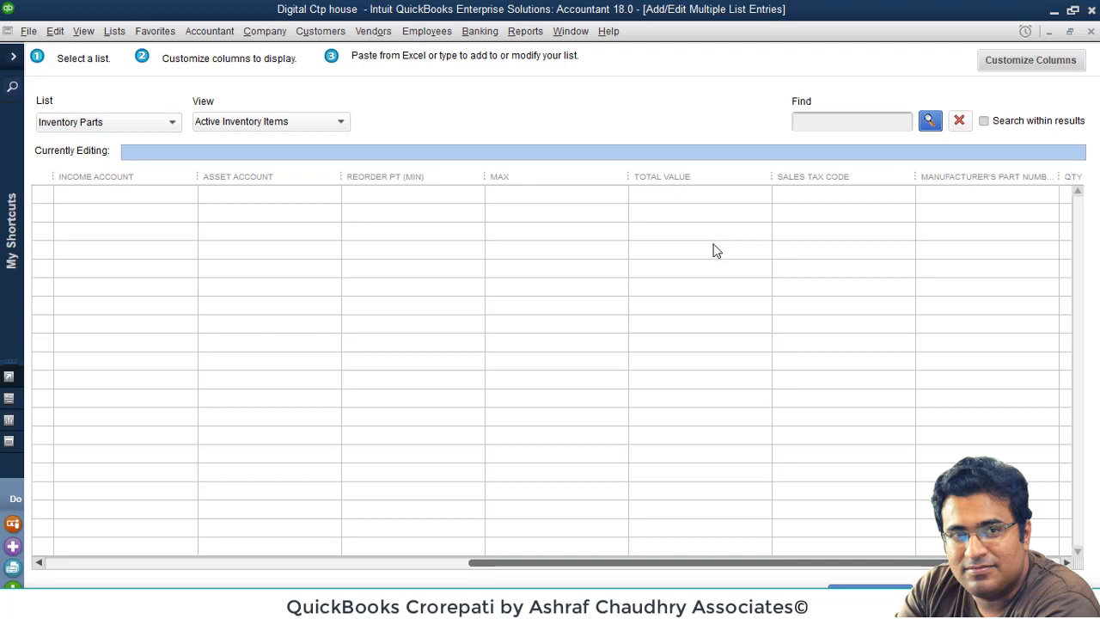
Step: Start a blank row in the Inventory Parts grid and review its columns from Item Name through Qty on Hand
left_click_drag(630, 565, 155, 561)
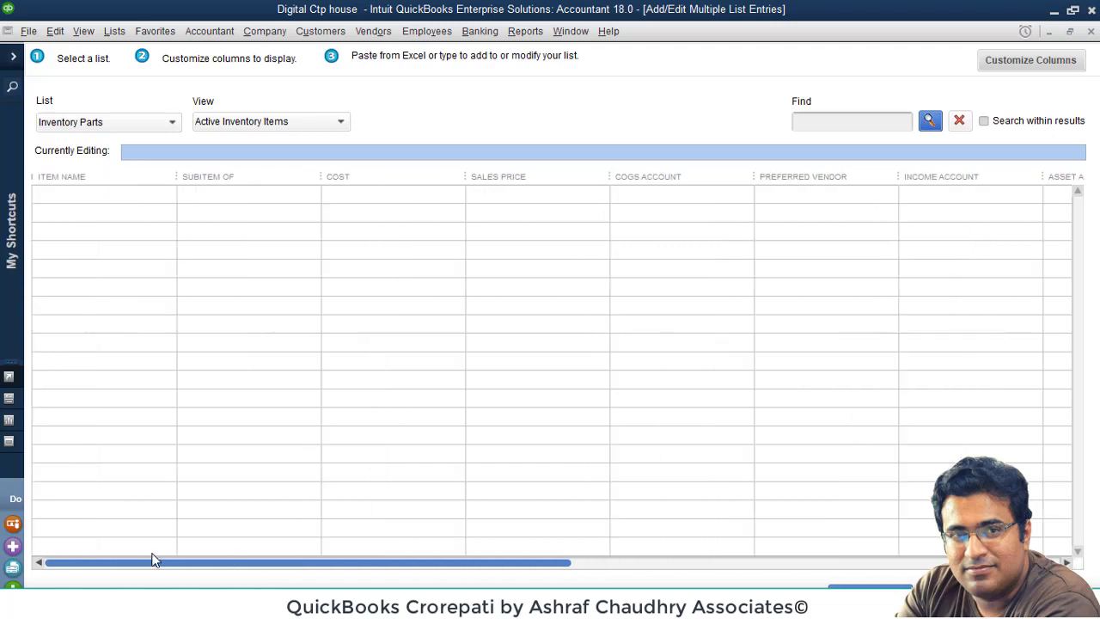
left_click(104, 198)
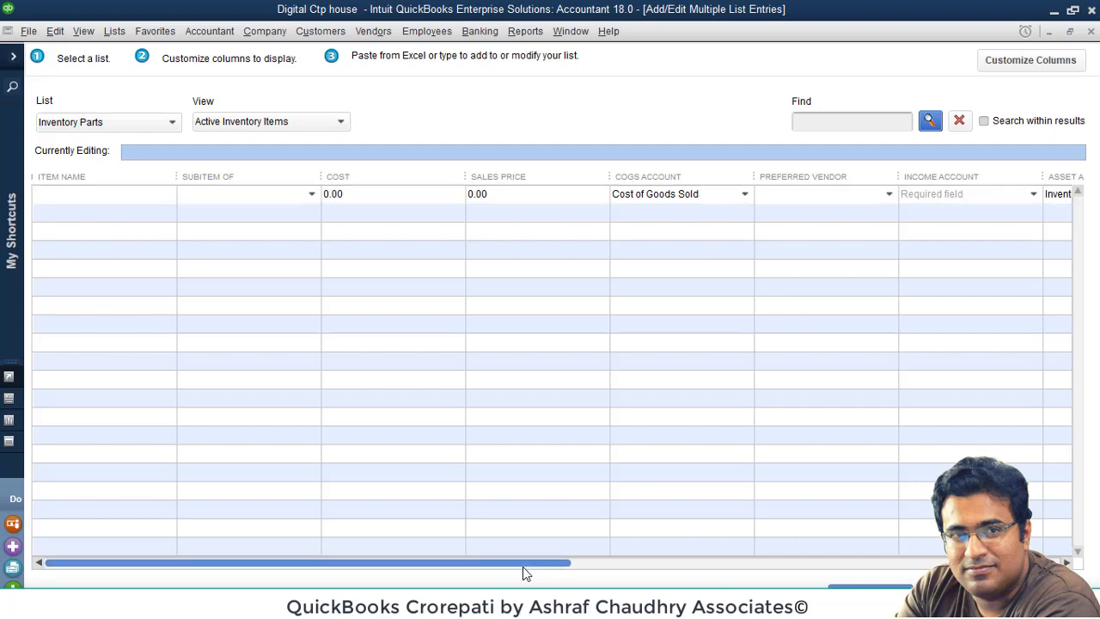
left_click_drag(522, 566, 1034, 533)
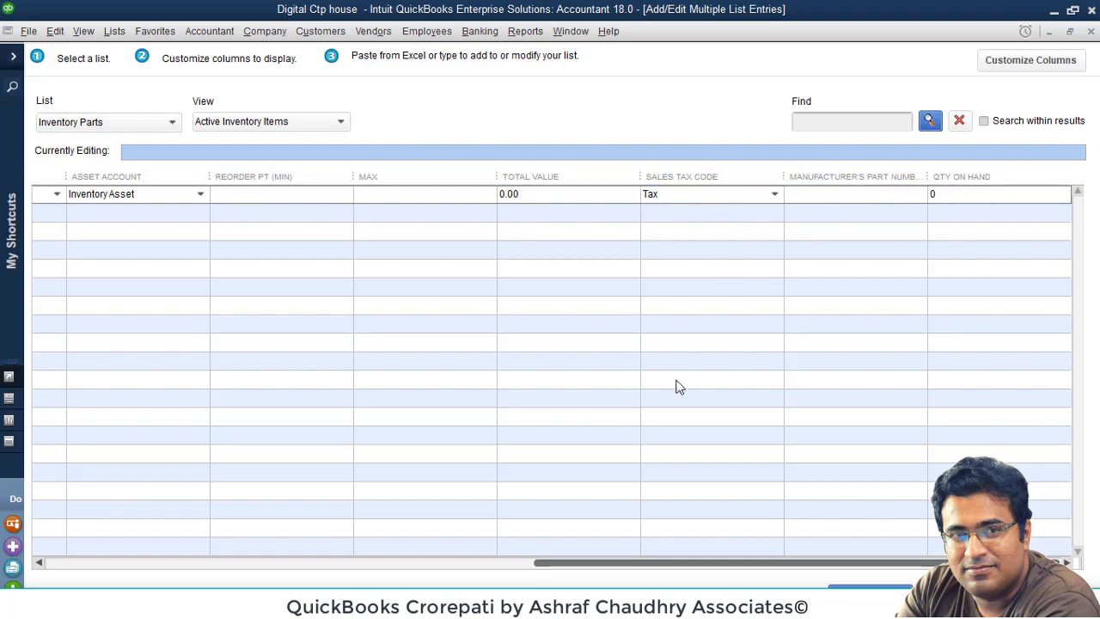
left_click_drag(701, 564, 129, 562)
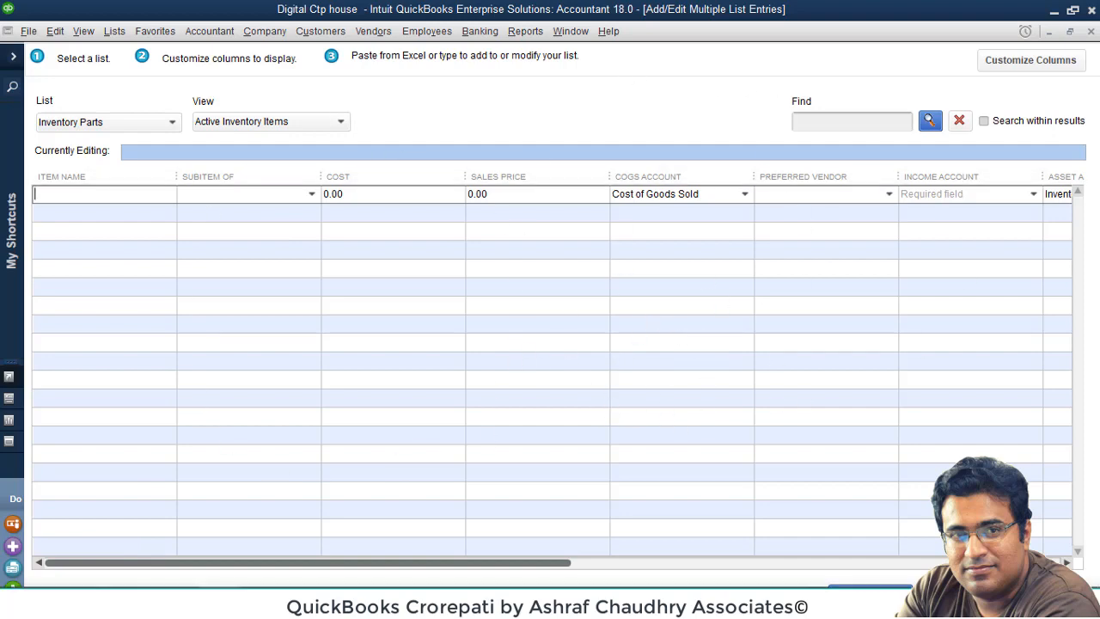
Step: Open the INVENTORY NAME workbook from the Documents folder and look through its inventory part list
mouse_move(59, 602)
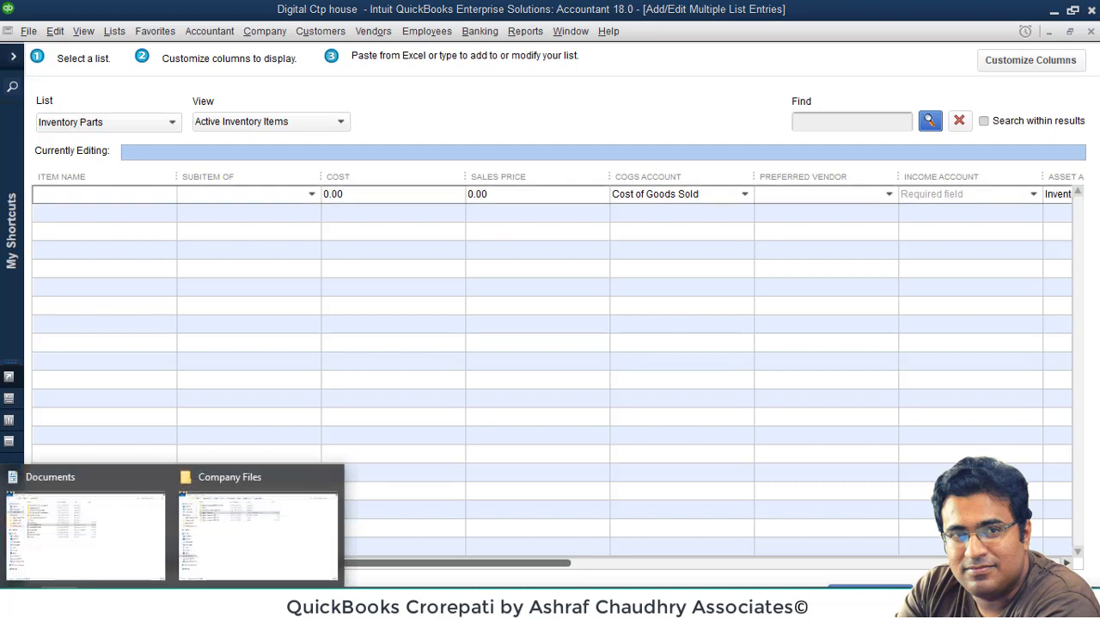
left_click(133, 544)
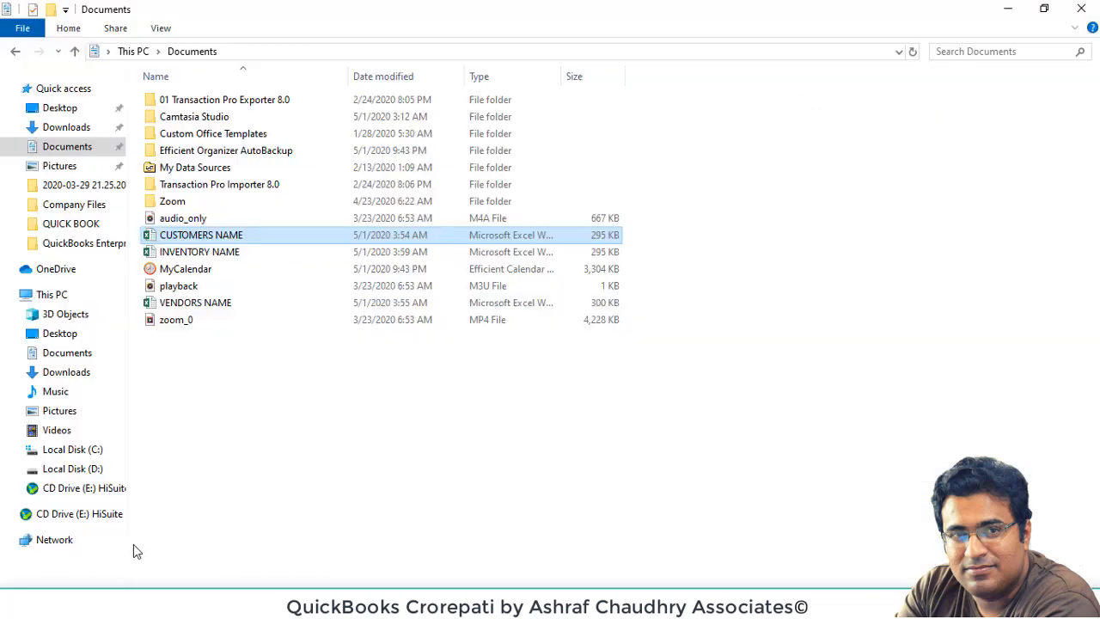
double_click(215, 251)
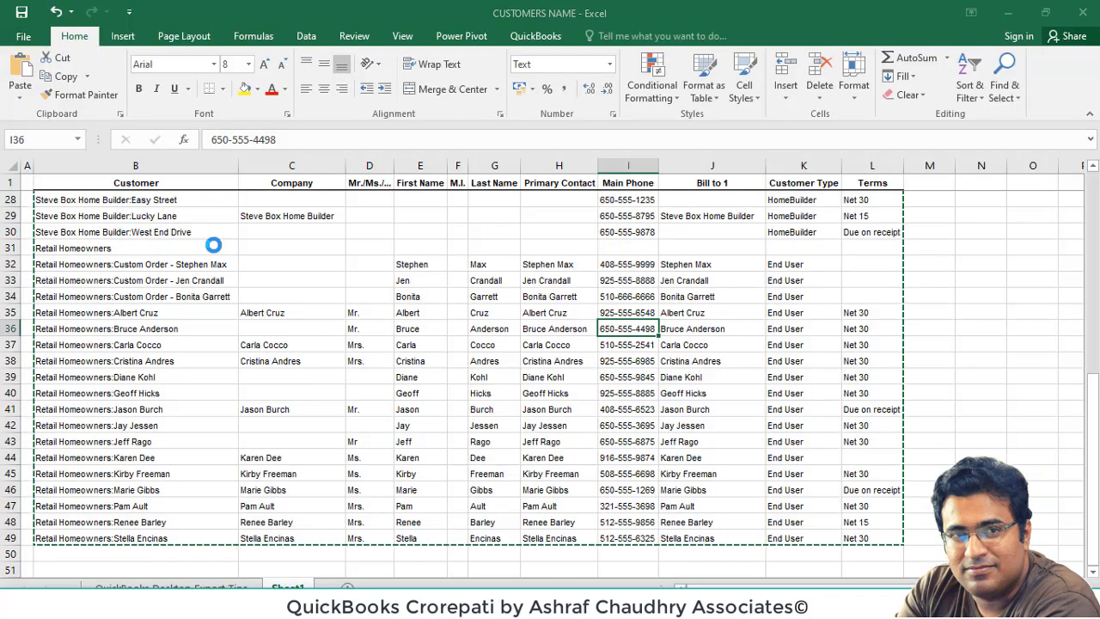
left_click(214, 248)
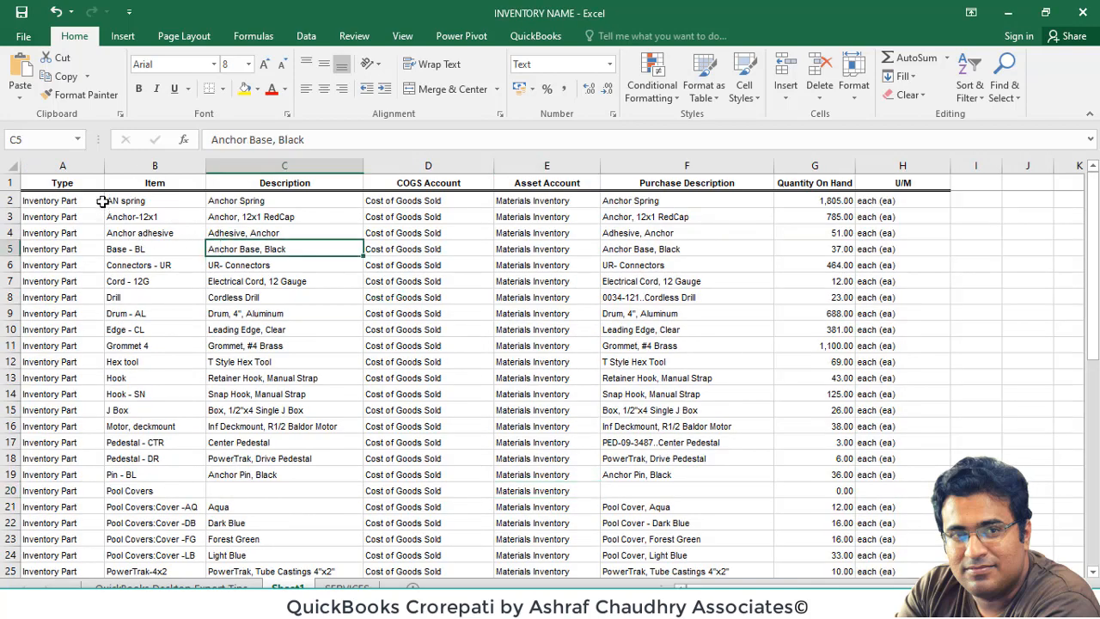
left_click_drag(705, 587, 705, 587)
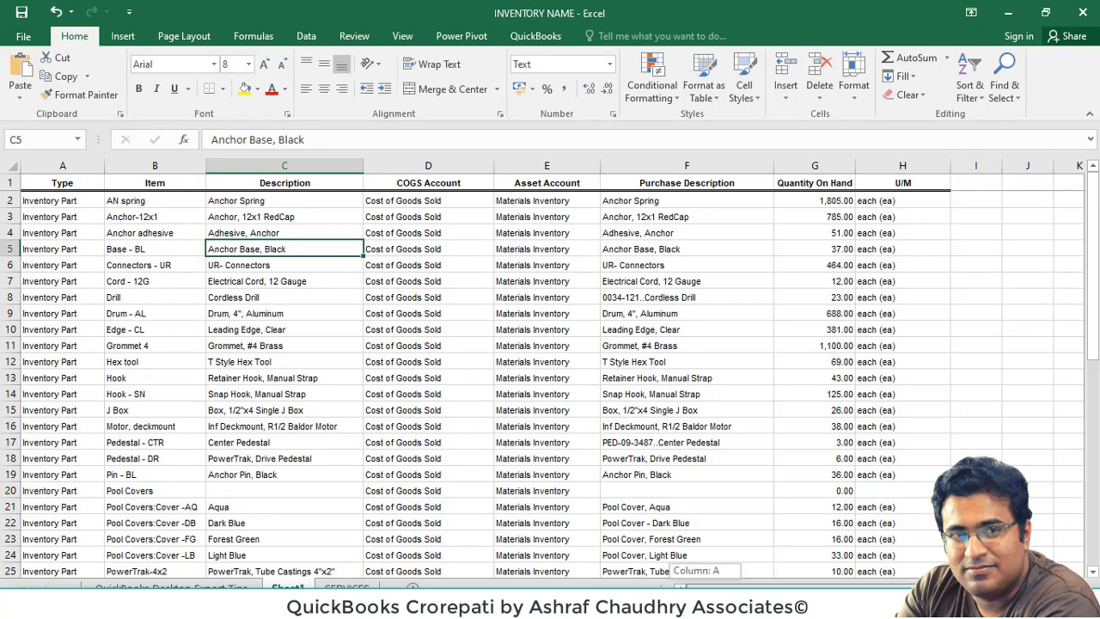
scroll(86, 418, "down", 8)
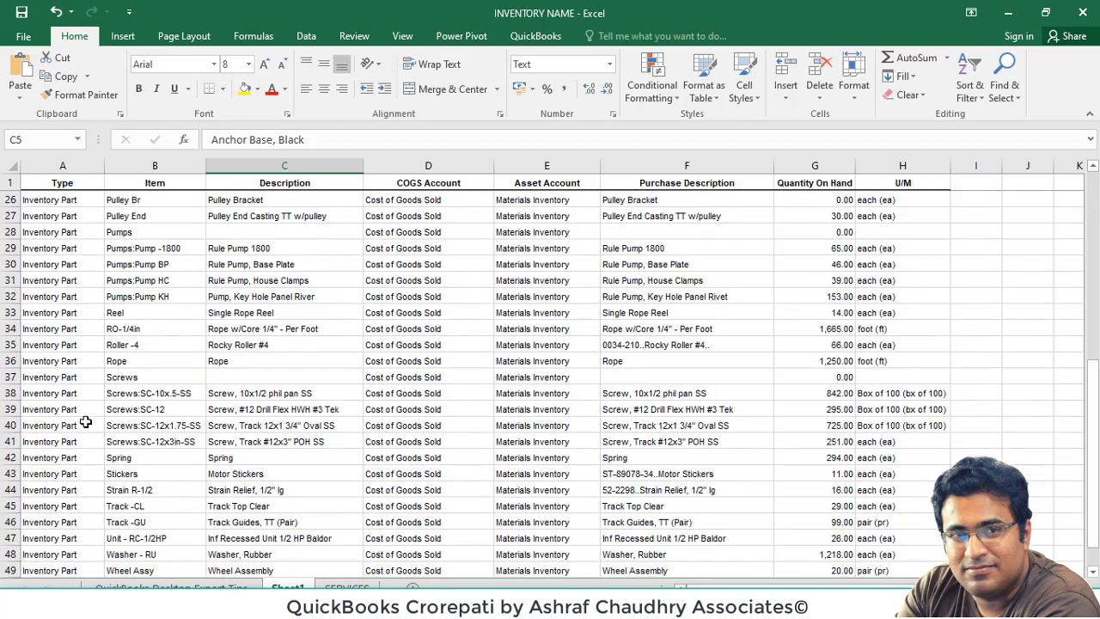
scroll(86, 421, "up", 8)
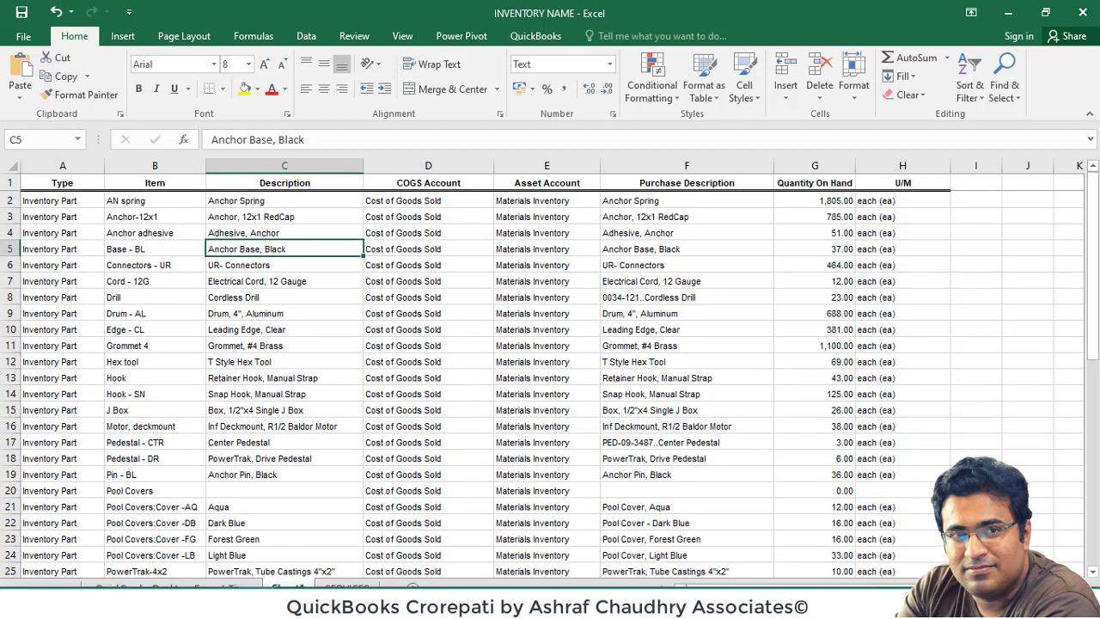
Step: Switch to QuickBooks and check the list type selected for the entry grid
left_click(216, 602)
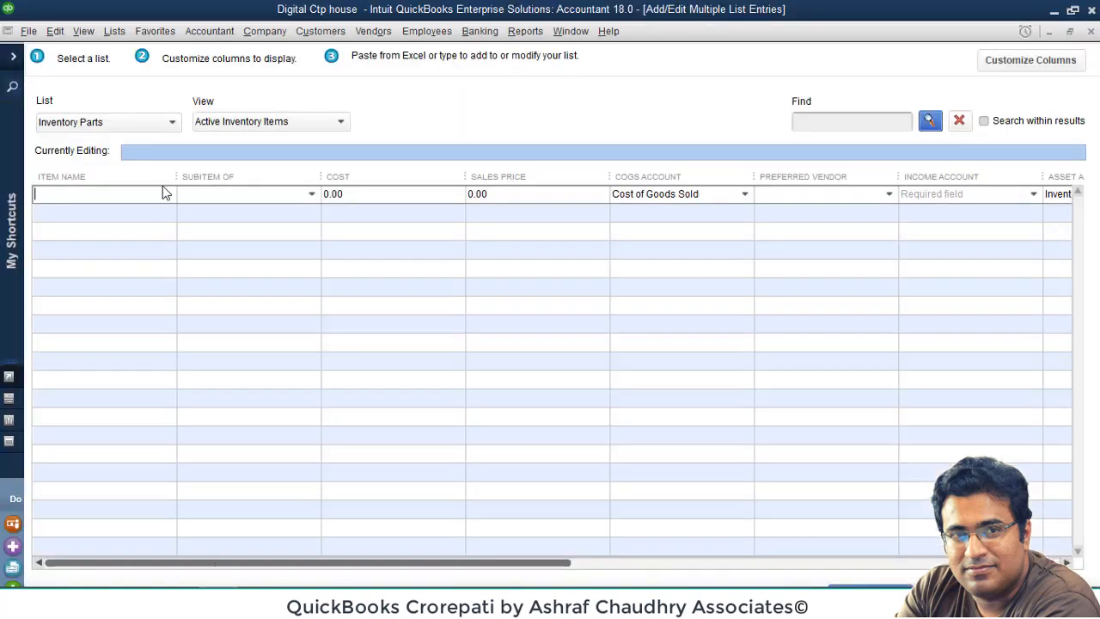
left_click(134, 128)
left_click(134, 127)
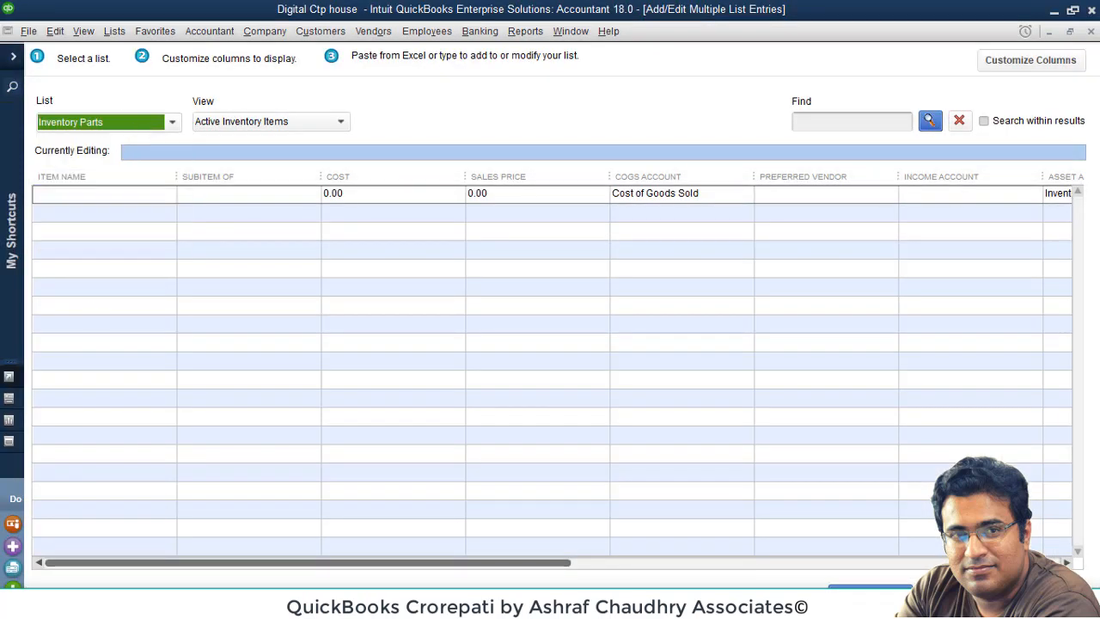
Step: Switch to the INVENTORY NAME workbook in Excel and delete its Type column
mouse_move(258, 602)
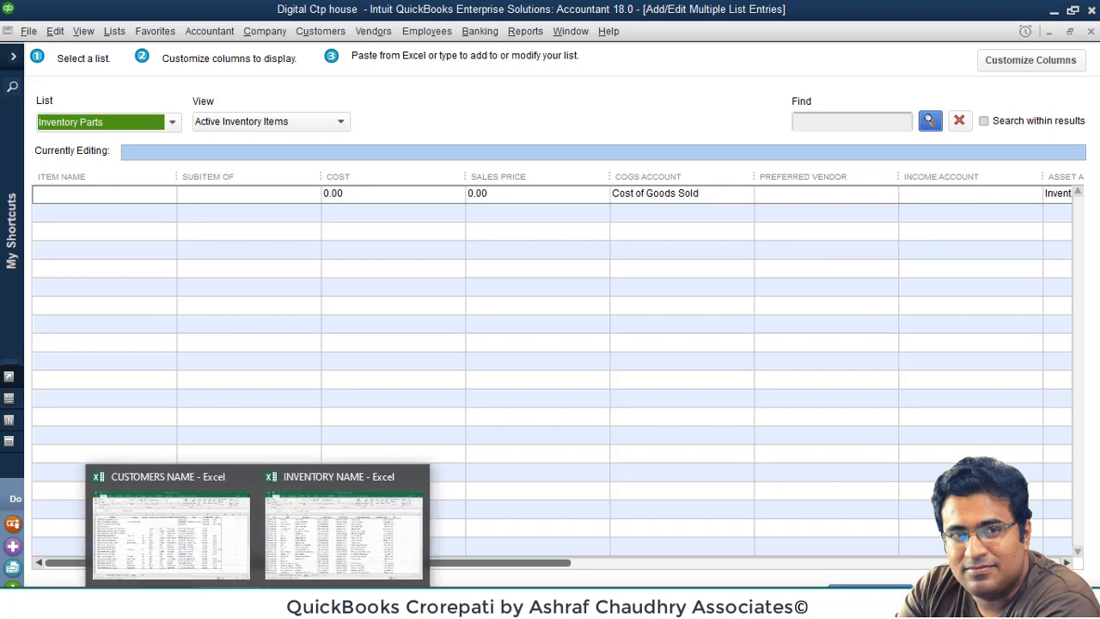
left_click(319, 559)
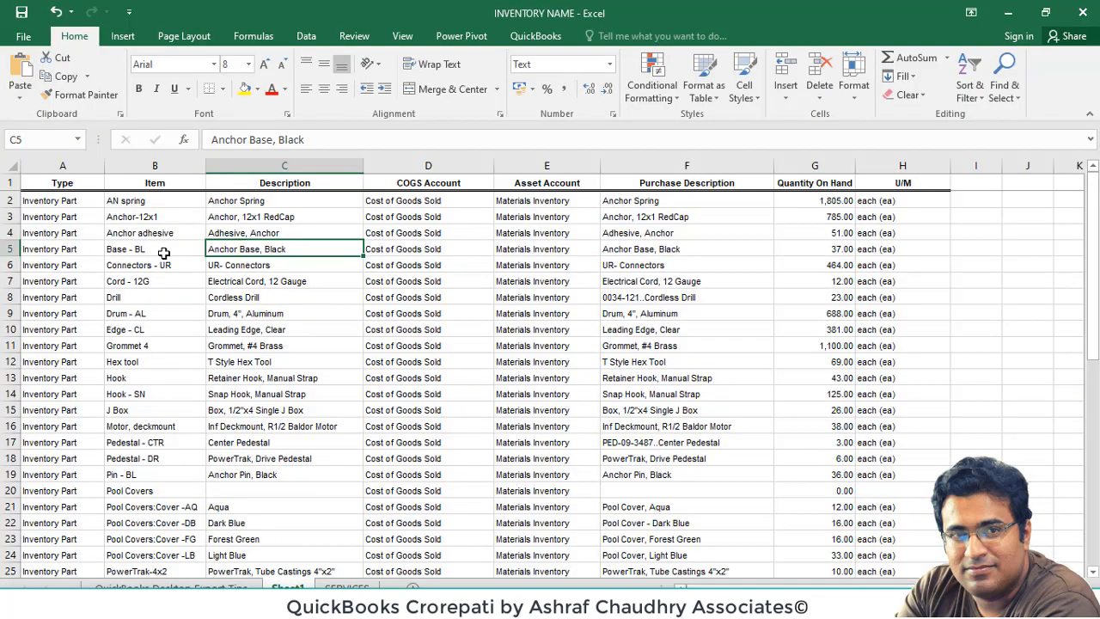
left_click(84, 165)
right_click(83, 165)
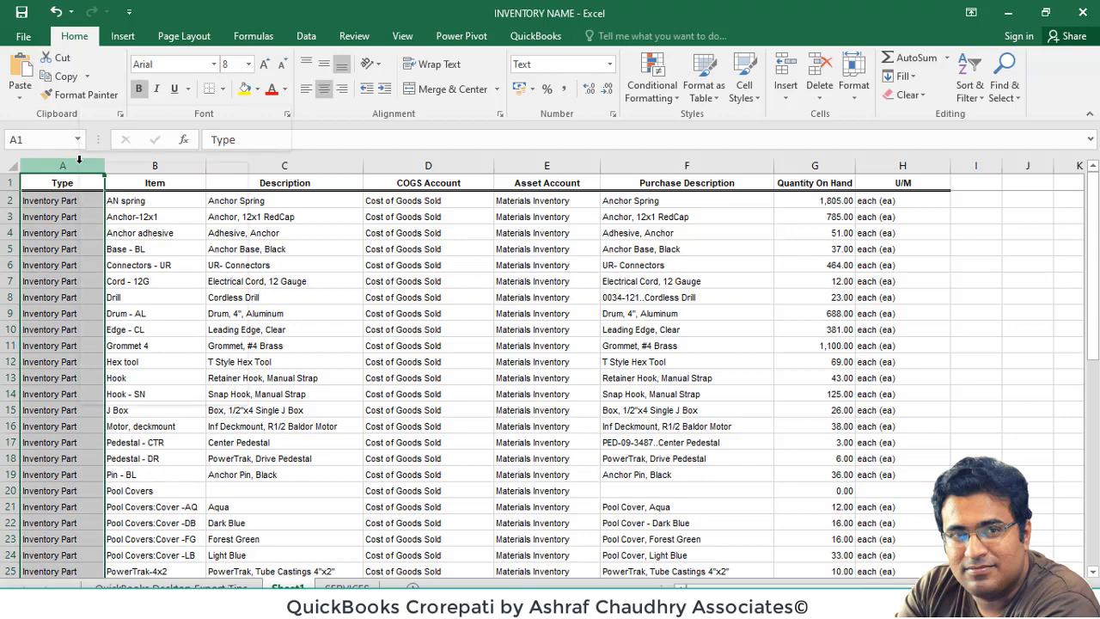
left_click(132, 295)
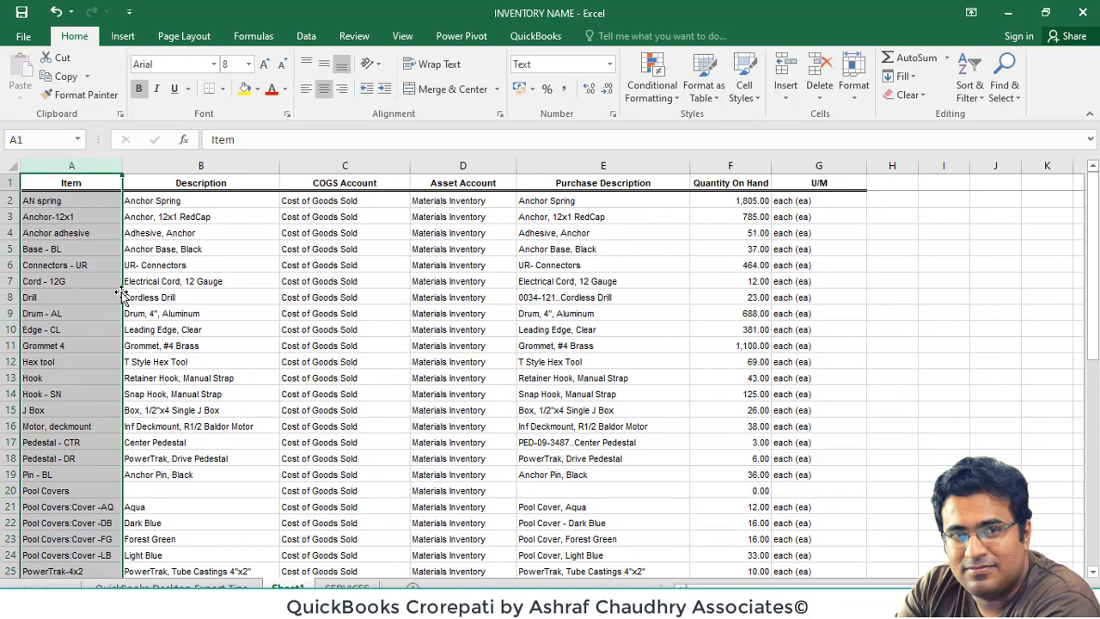
Step: Examine the Item and Description columns and compare the first item's COGS Account and Asset Account entries
left_click(95, 204)
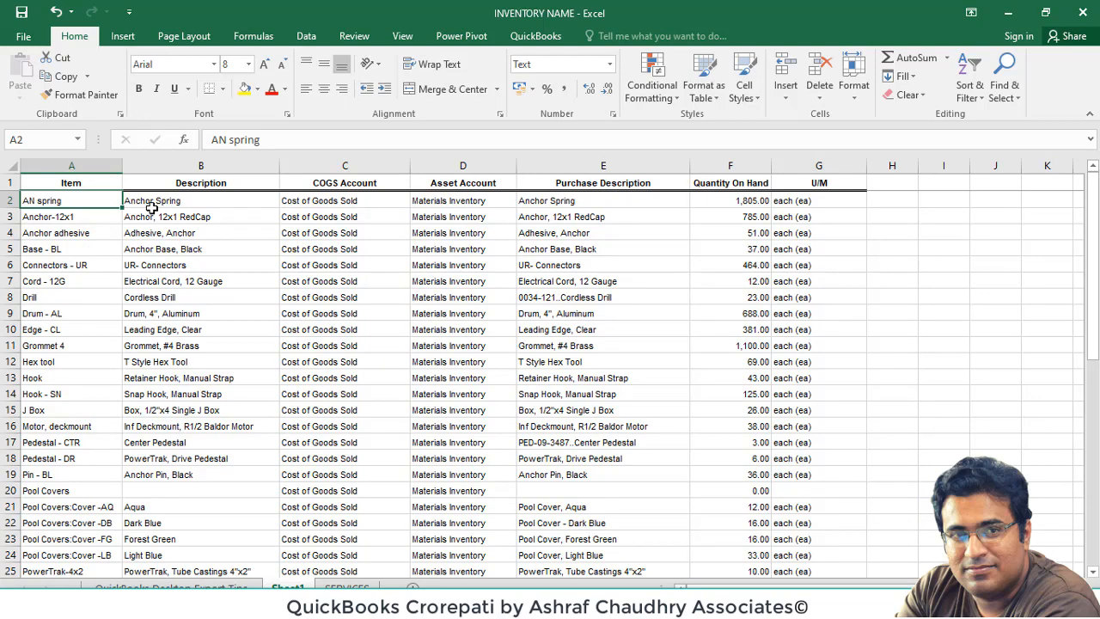
left_click(197, 211)
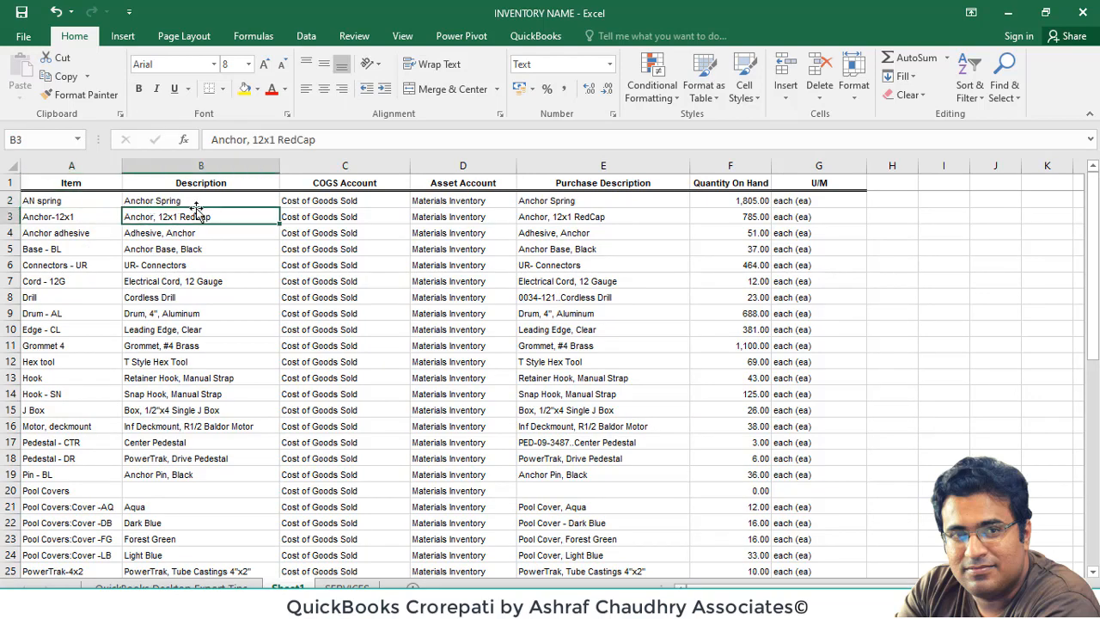
left_click(345, 196)
left_click(449, 195)
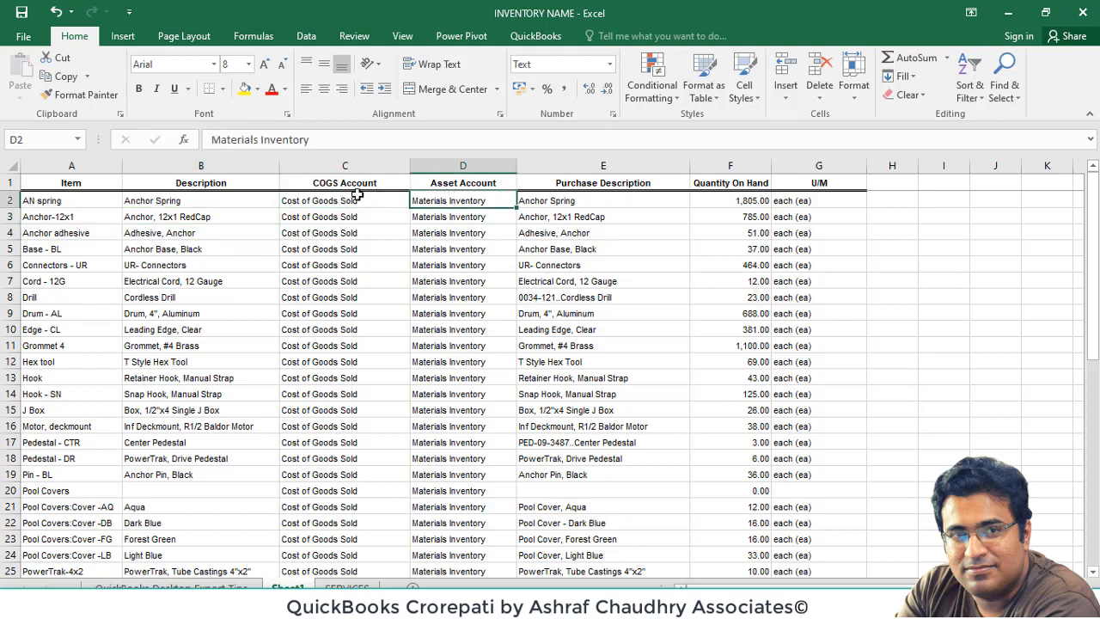
left_click(356, 195)
left_click(441, 195)
left_click(363, 196)
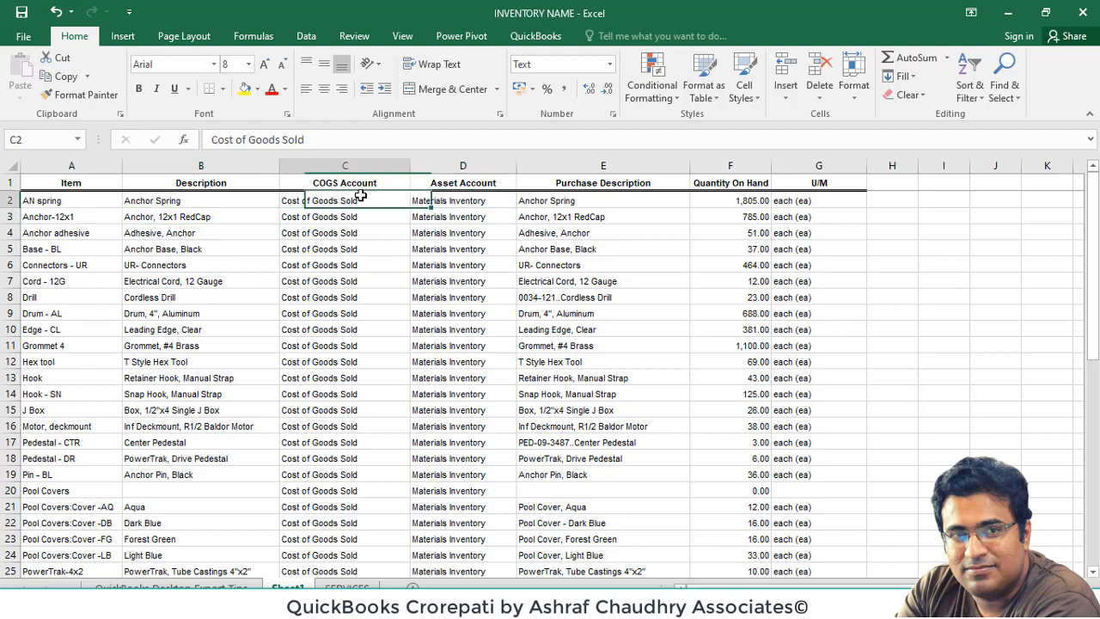
left_click(453, 199)
left_click(366, 200)
left_click(420, 203)
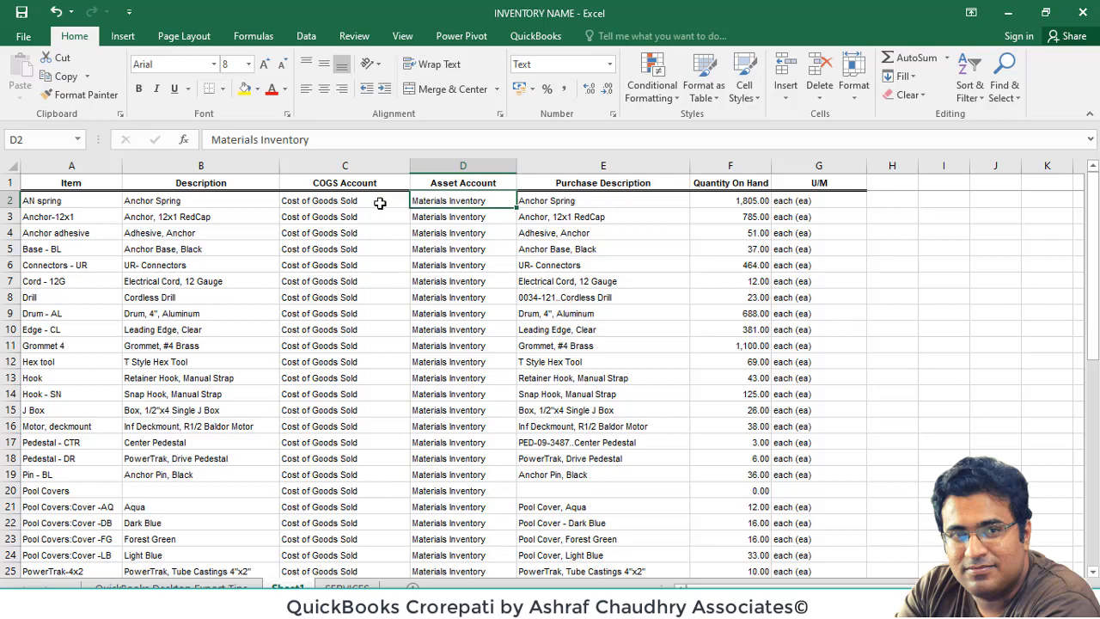
left_click(343, 202)
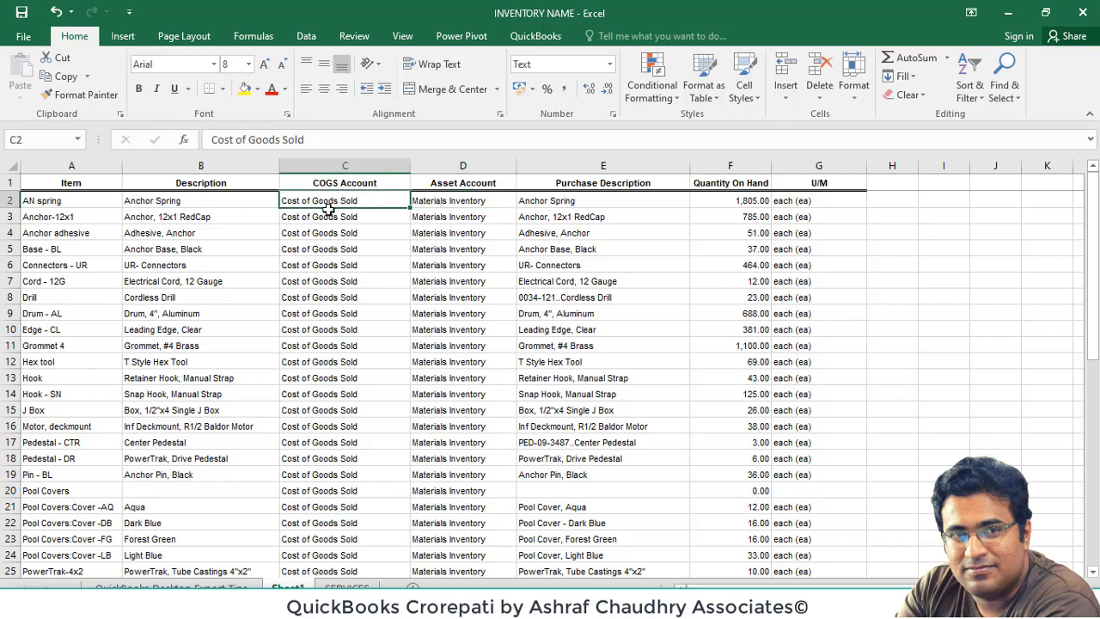
Step: Look through the COGS Account entries down the item rows and check them against the Asset Account column
scroll(329, 284, "down", 4)
scroll(329, 327, "down", 5)
scroll(327, 301, "up", 9)
left_click(324, 212)
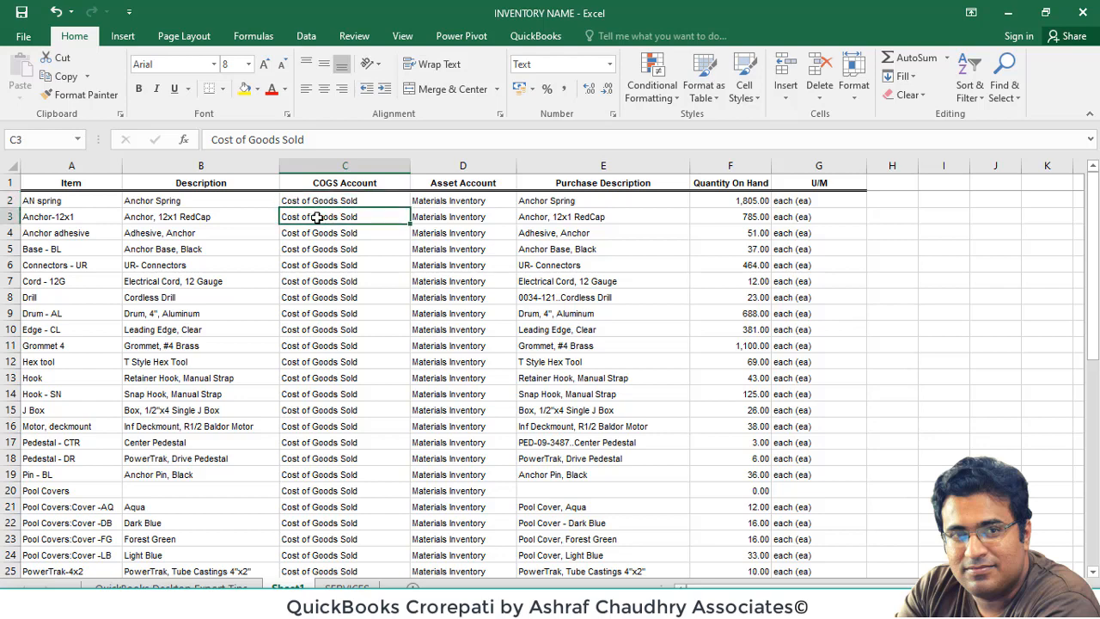
left_click(475, 202)
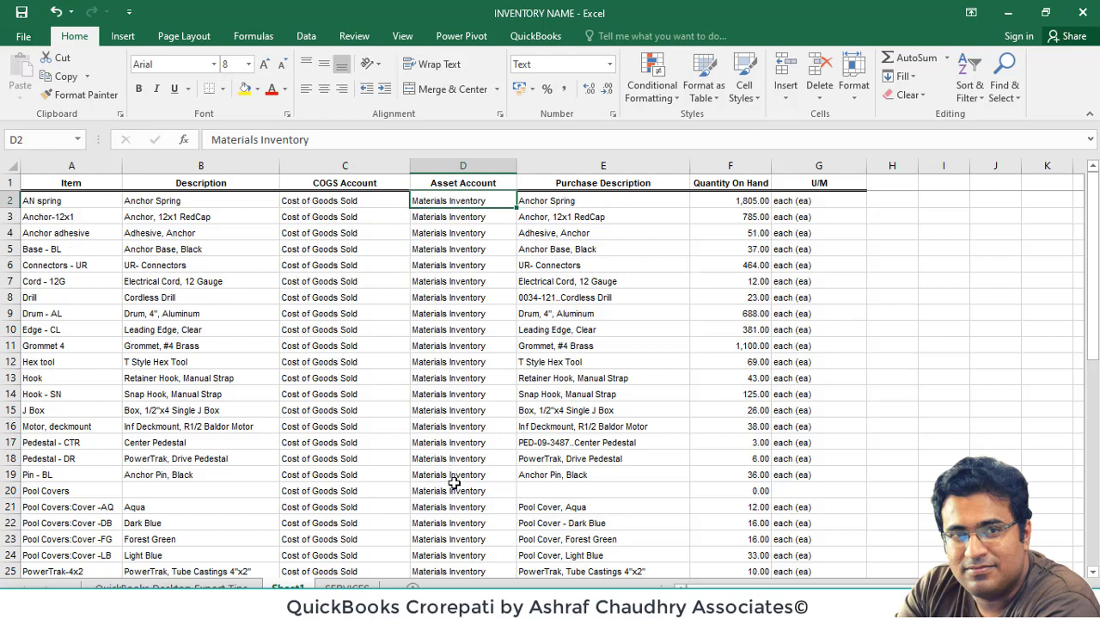
left_click(306, 218)
left_click(305, 235)
left_click(305, 266)
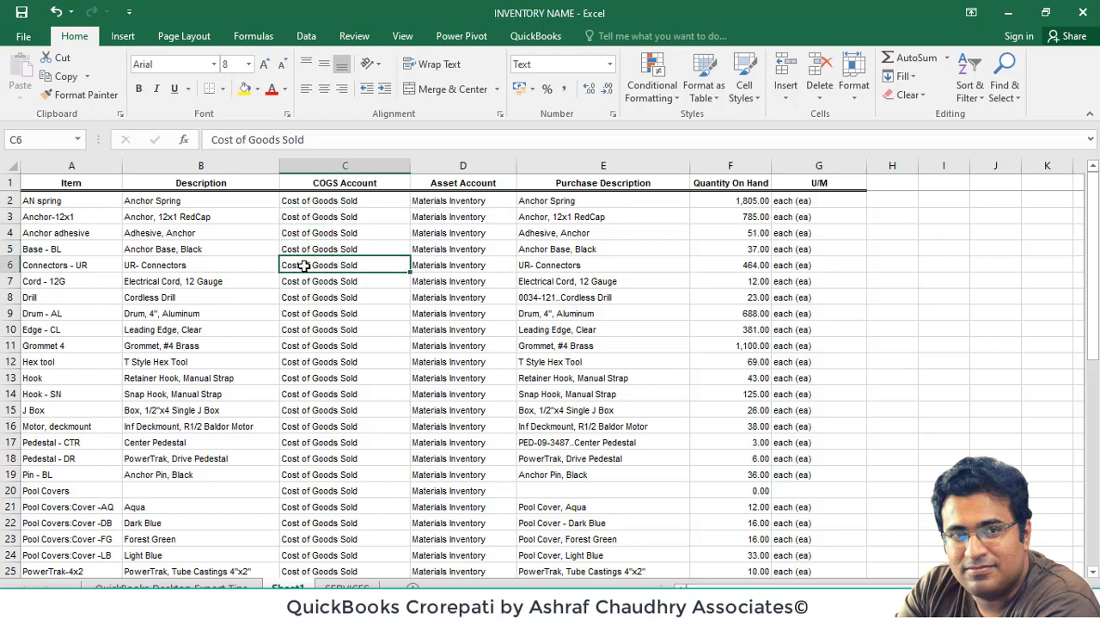
left_click(317, 202)
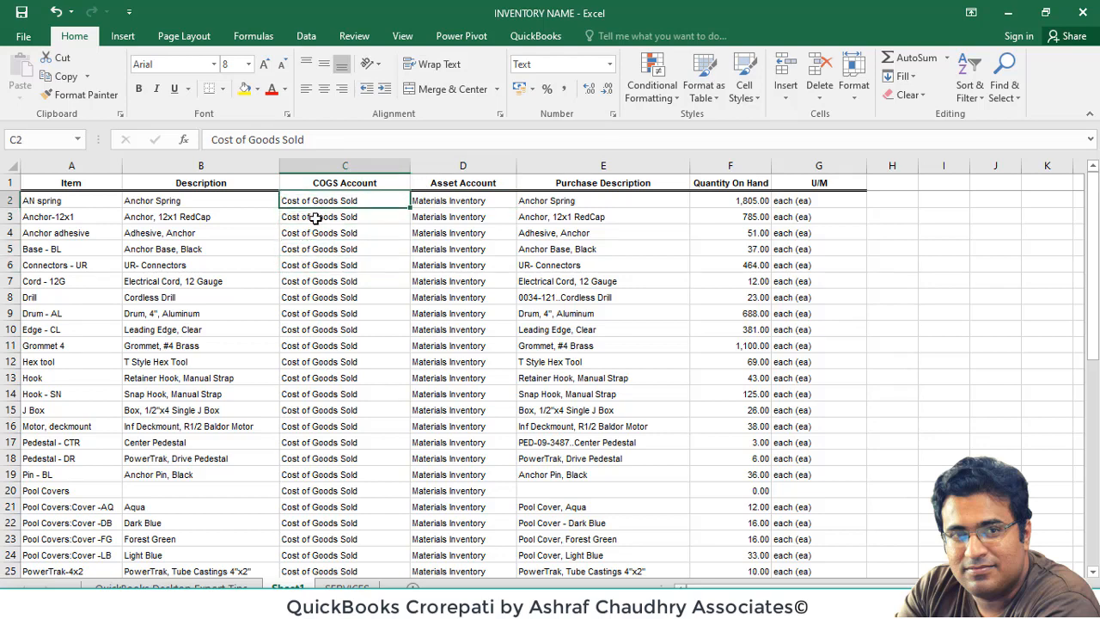
left_click(317, 218)
left_click(317, 249)
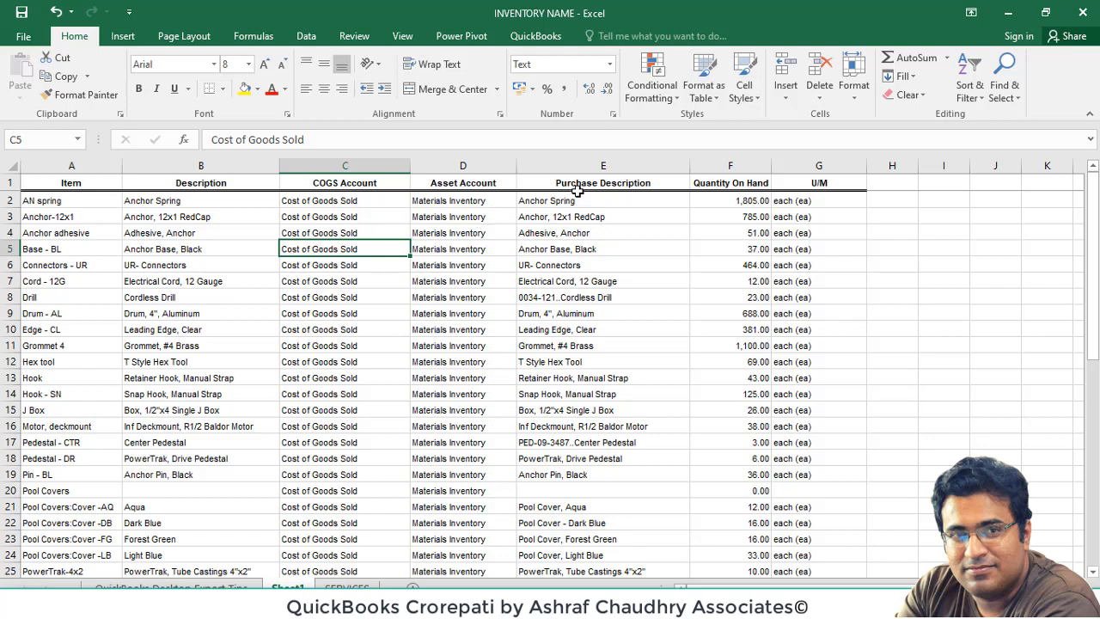
Step: Examine the Purchase Description, Quantity On Hand and U/M columns of the inventory sheet
left_click_drag(578, 197, 578, 186)
left_click(577, 265)
left_click(741, 203)
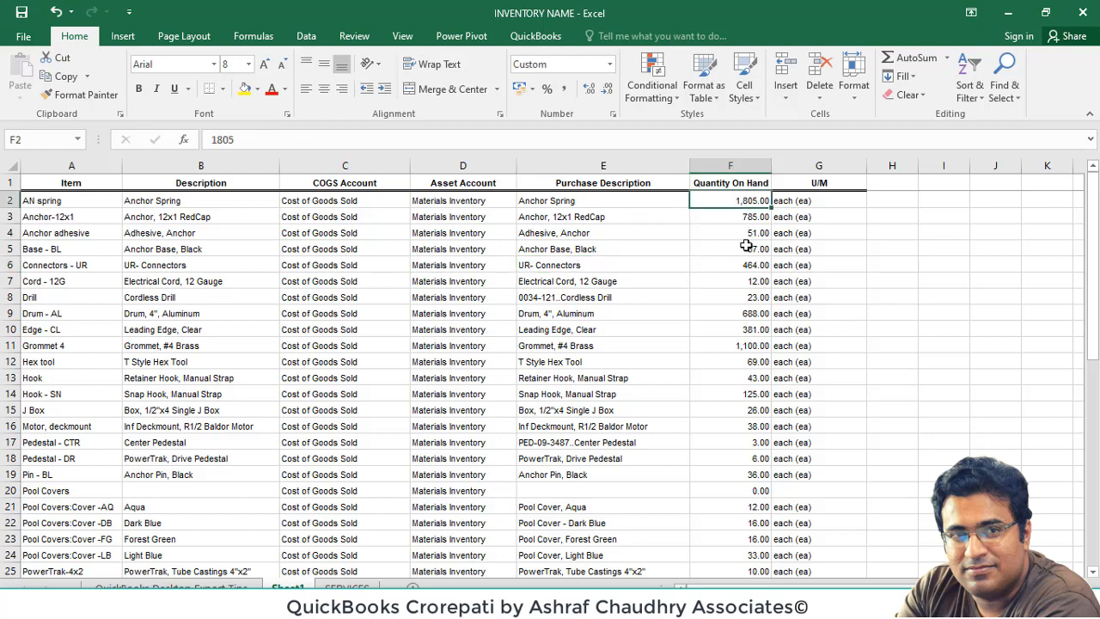
left_click(744, 249)
left_click(748, 287)
left_click(749, 332)
left_click(811, 211)
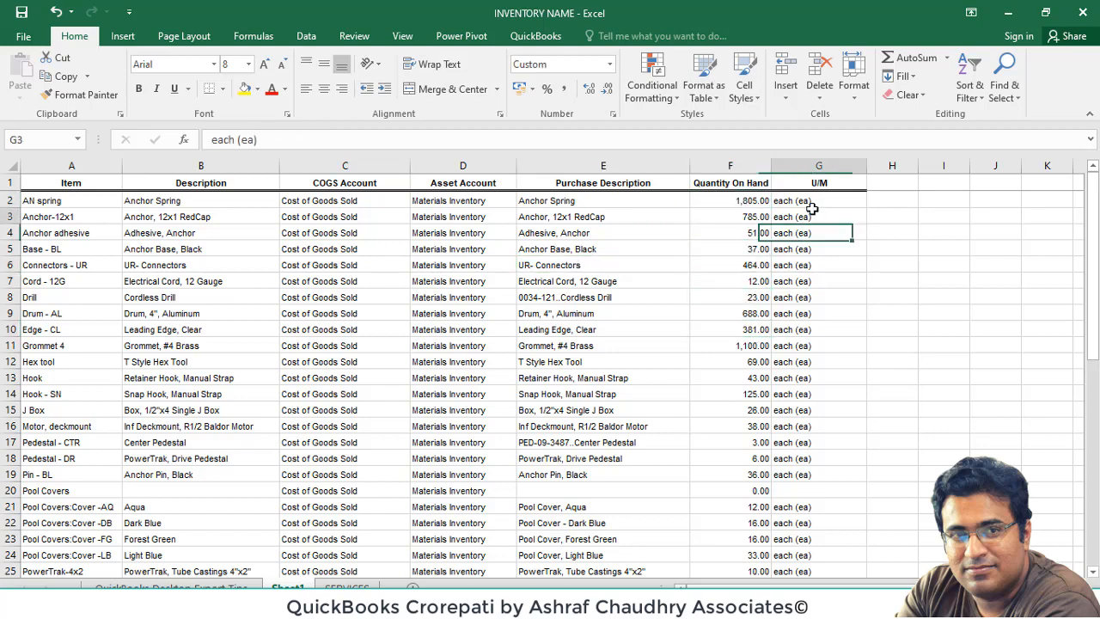
left_click(809, 245)
left_click(808, 281)
left_click(808, 330)
left_click(810, 361)
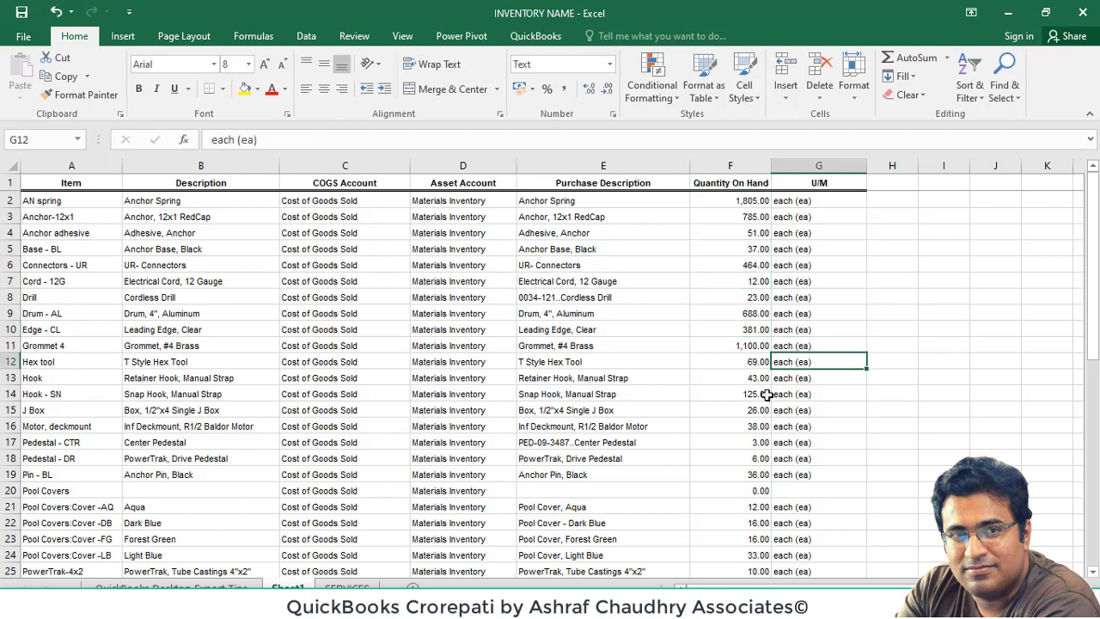
Step: Review the Base - BL row across the sheet's columns and switch back to the QuickBooks entry grid
left_click(57, 244)
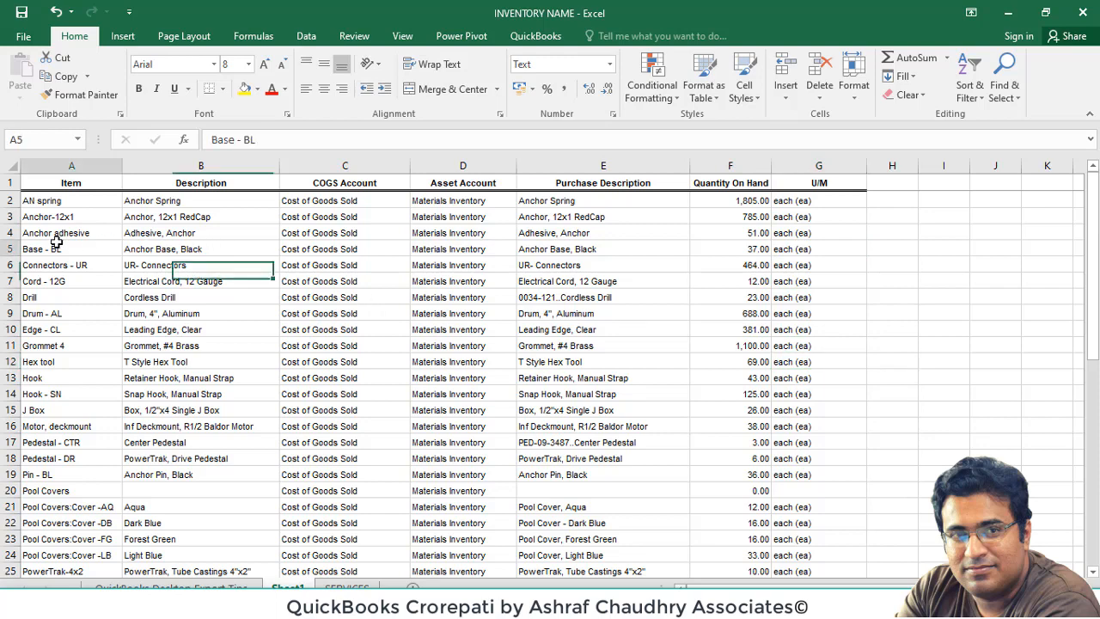
left_click(163, 247)
left_click(348, 253)
left_click(460, 252)
left_click(607, 251)
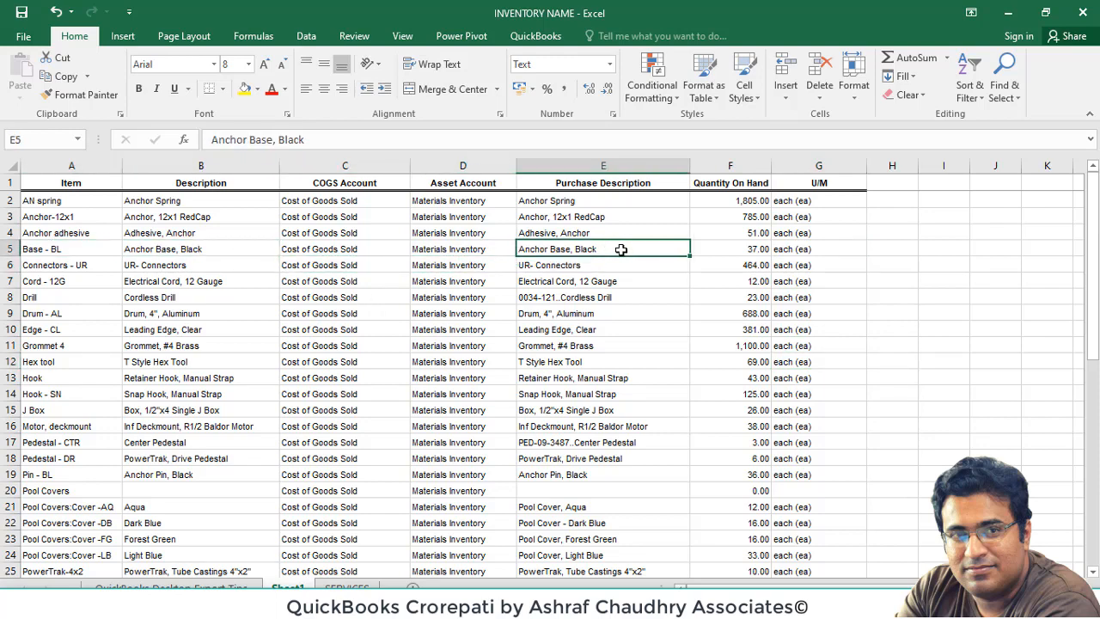
left_click(777, 249)
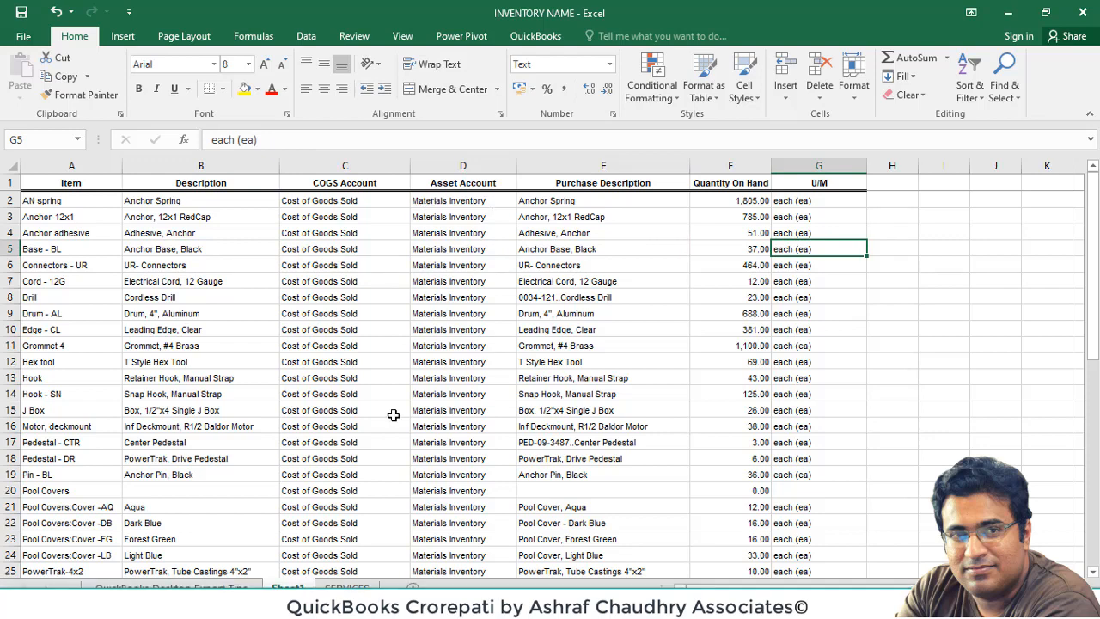
key("alt+Tab")
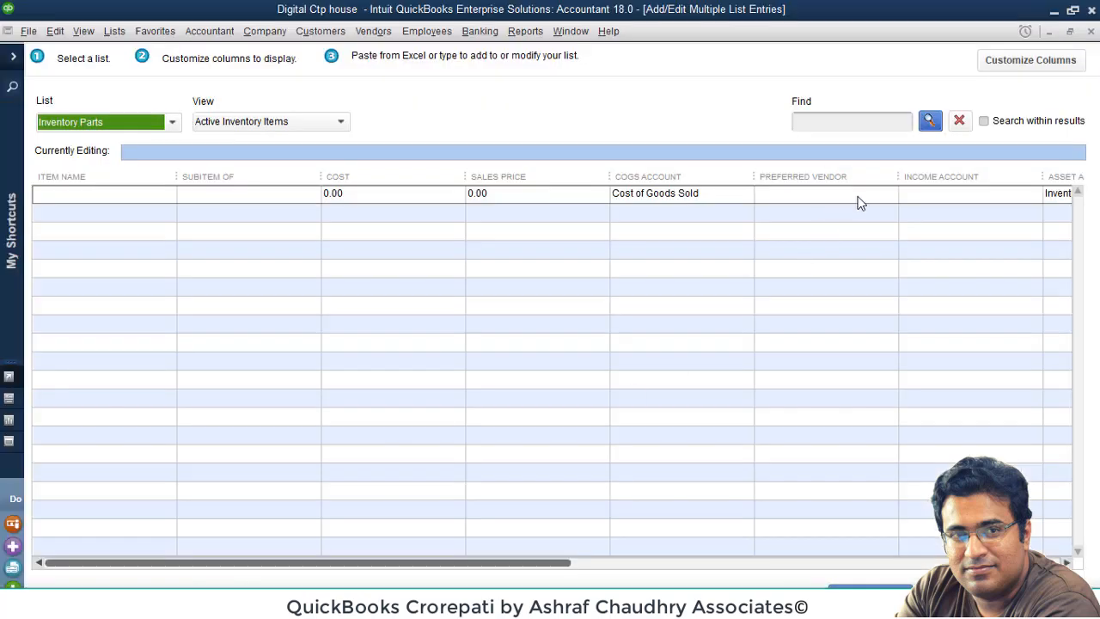
Step: Check the Asset Account entry in the QuickBooks grid and switch to the INVENTORY NAME workbook in Excel
left_click_drag(538, 563, 667, 563)
left_click(845, 194)
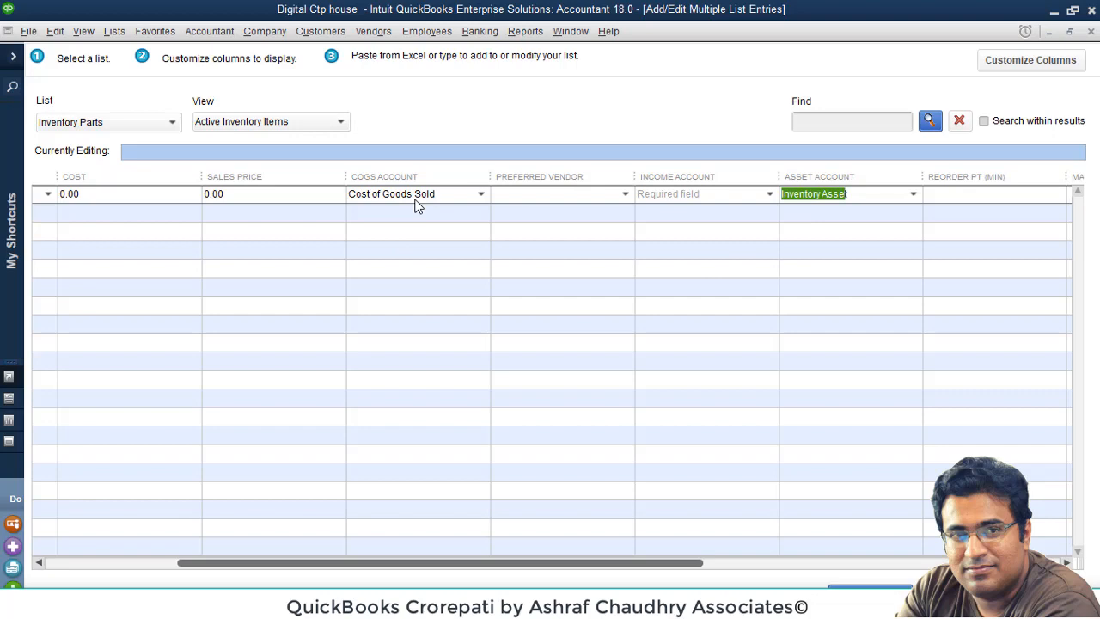
left_click(258, 601)
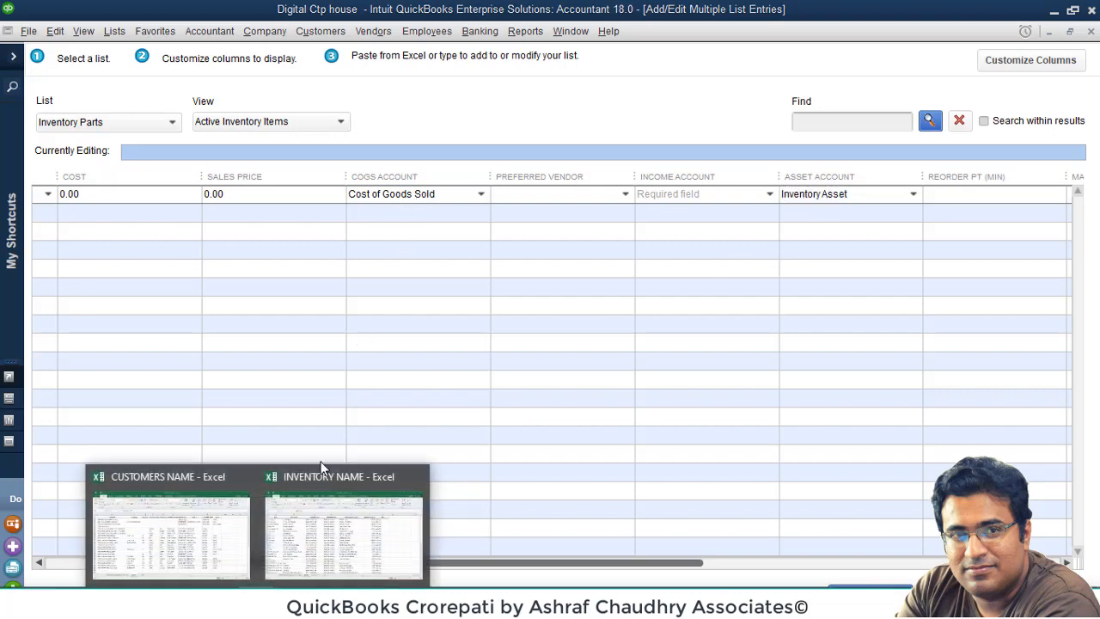
left_click(265, 559)
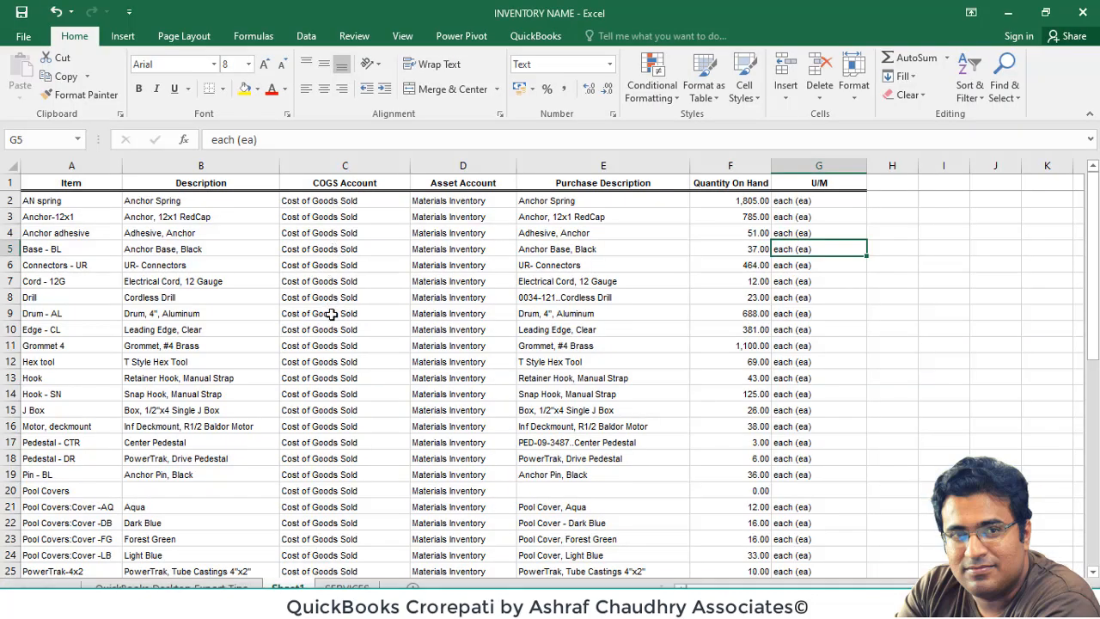
Step: Set the AN spring row's Asset Account to Inventory Asset and fill it down the column through row 51
left_click(429, 203)
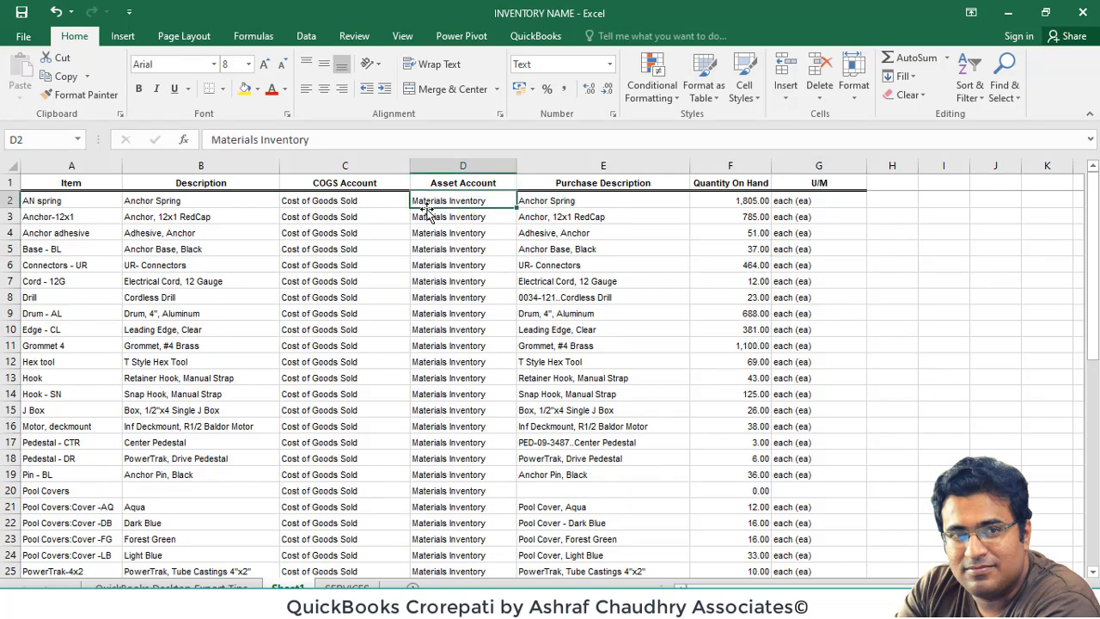
type("In")
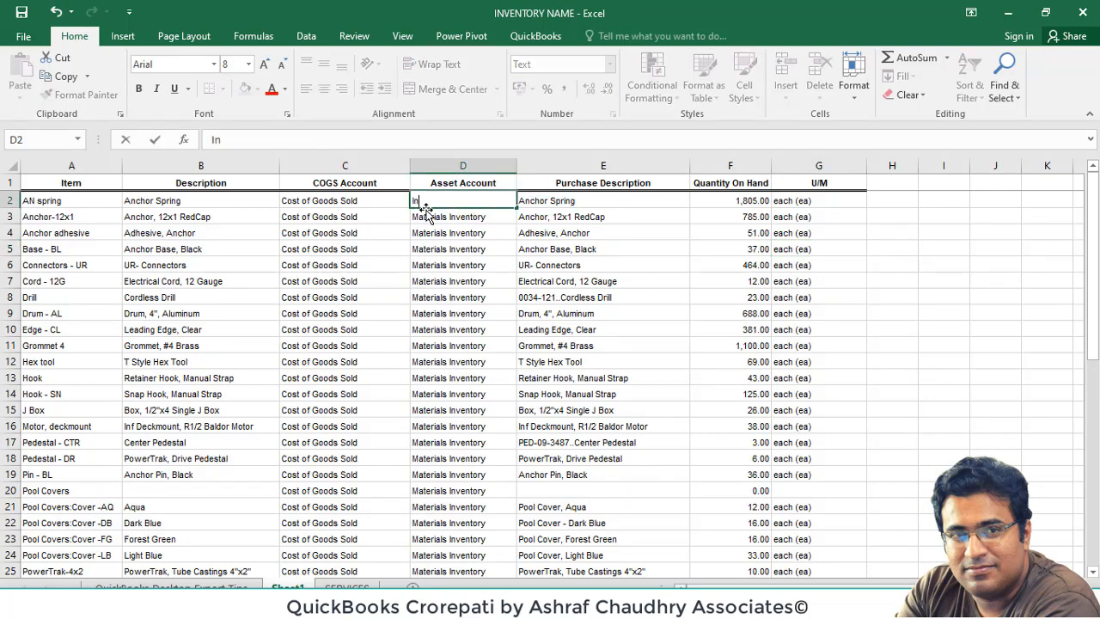
type("ventory Asset")
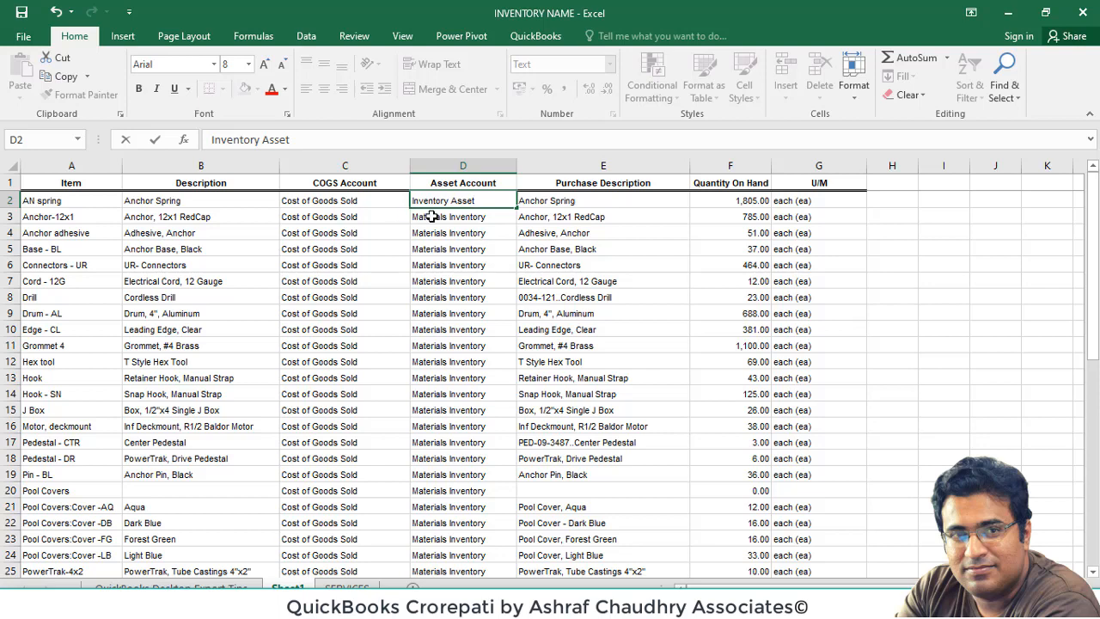
left_click(432, 219)
left_click(441, 201)
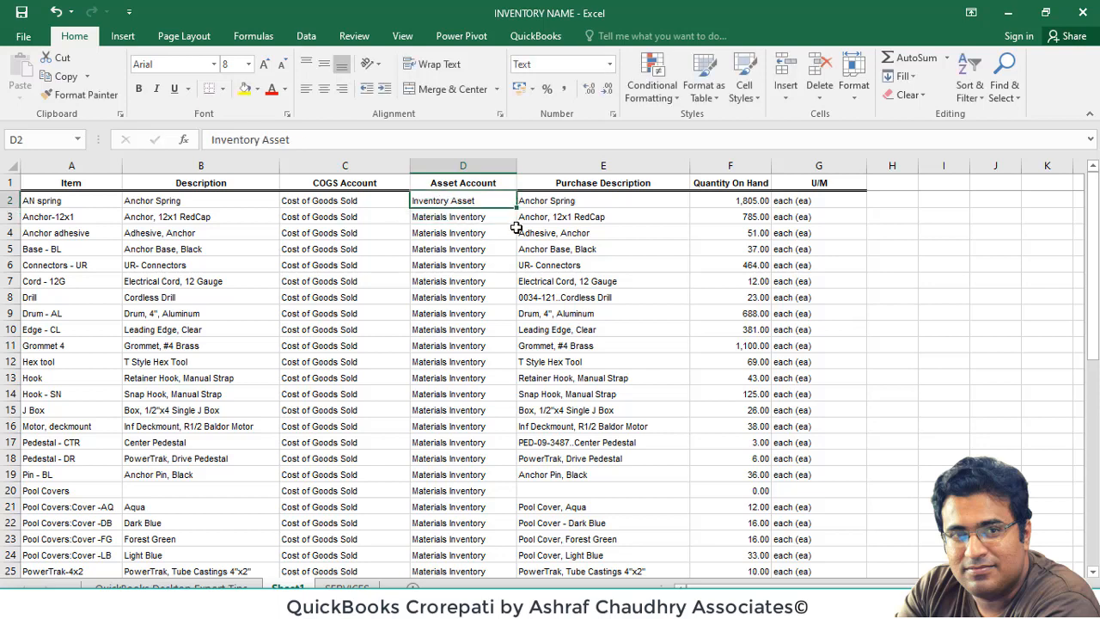
left_click_drag(513, 208, 474, 523)
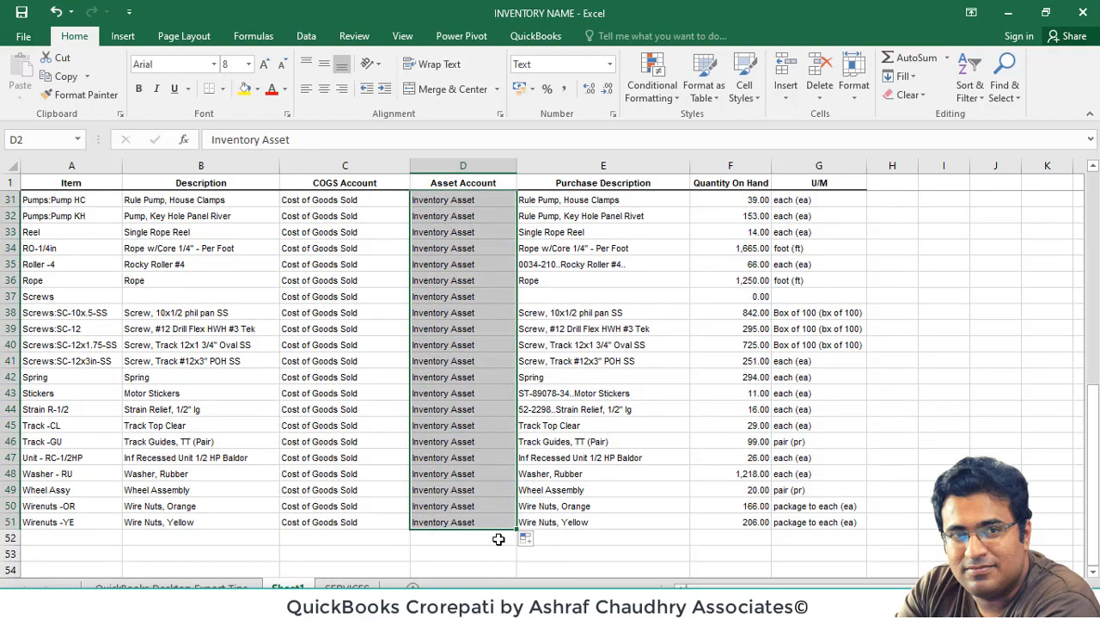
left_click(615, 472)
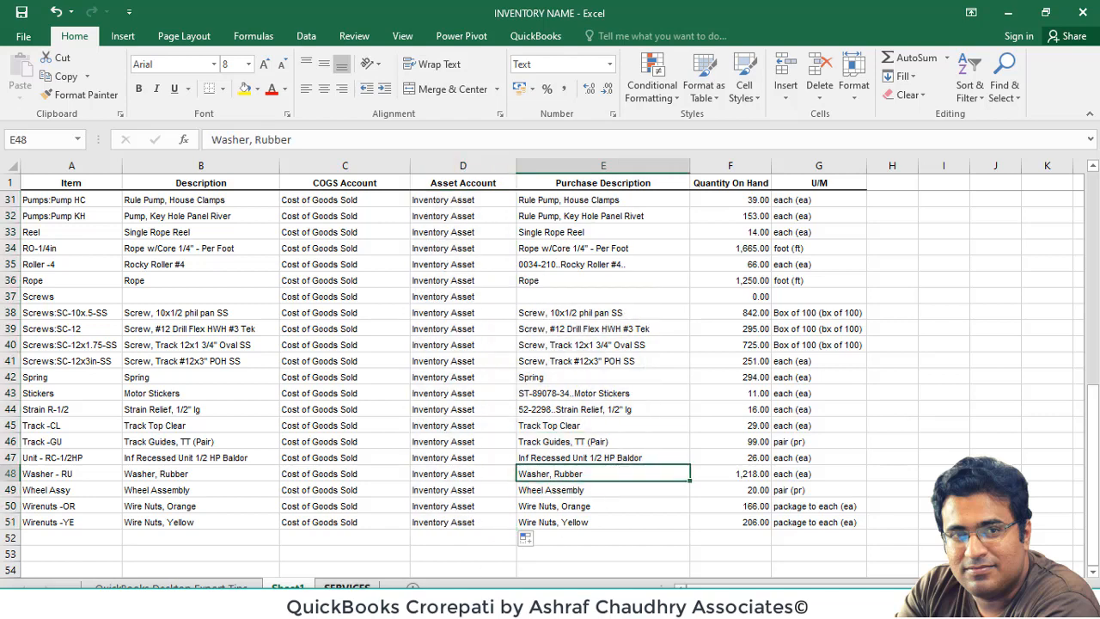
Step: Switch to QuickBooks, check the Income Account field between Preferred Vendor and Asset Account, and return to the INVENTORY NAME workbook
mouse_move(212, 607)
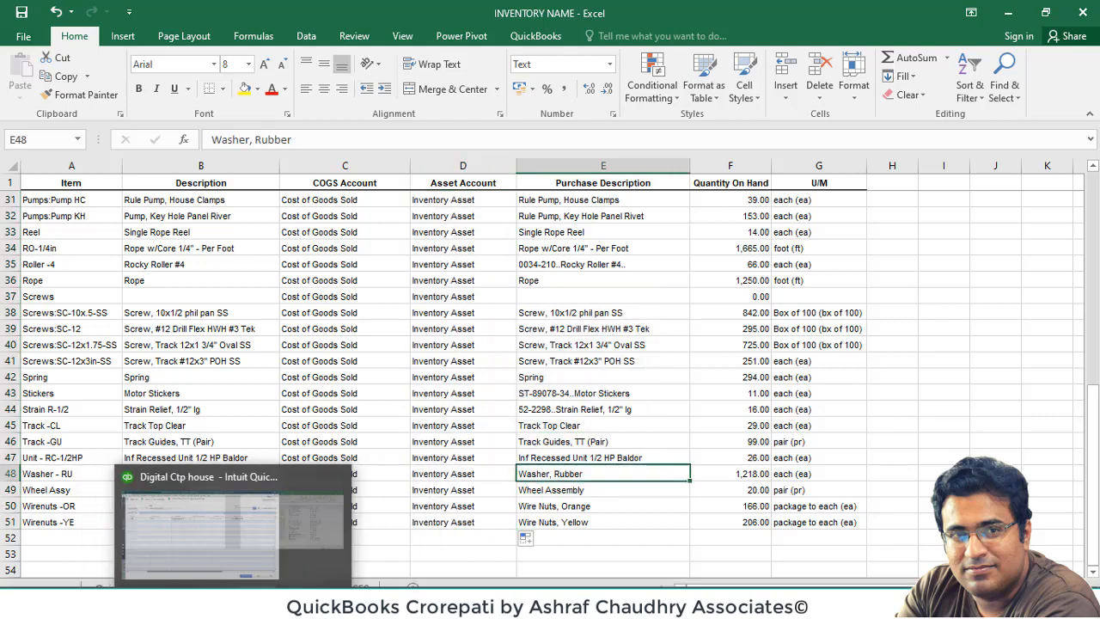
left_click(234, 540)
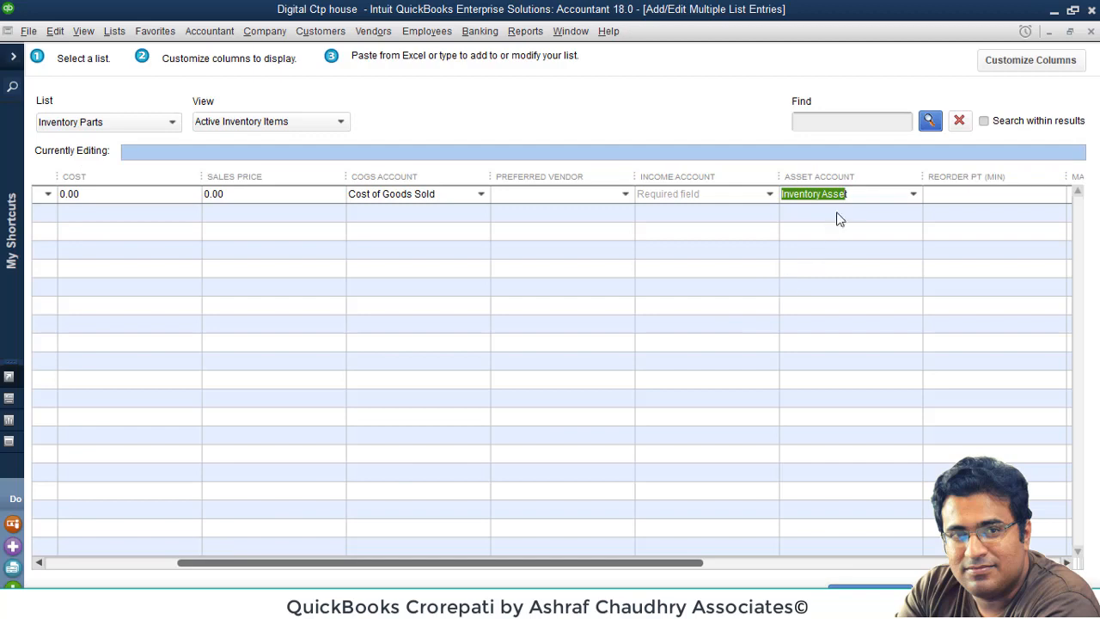
left_click(697, 195)
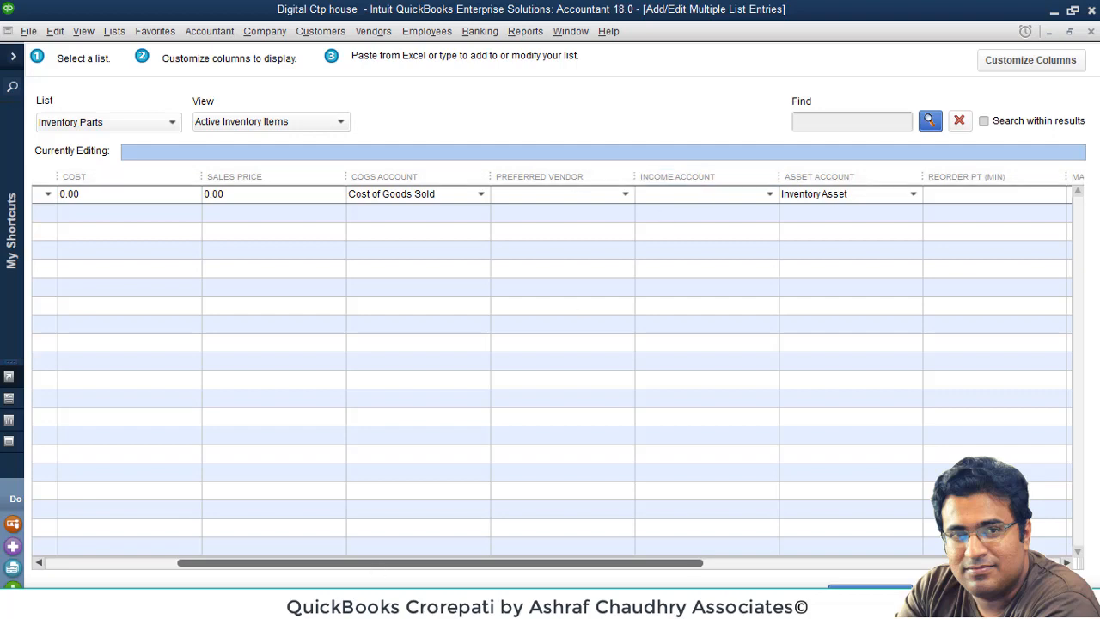
mouse_move(259, 601)
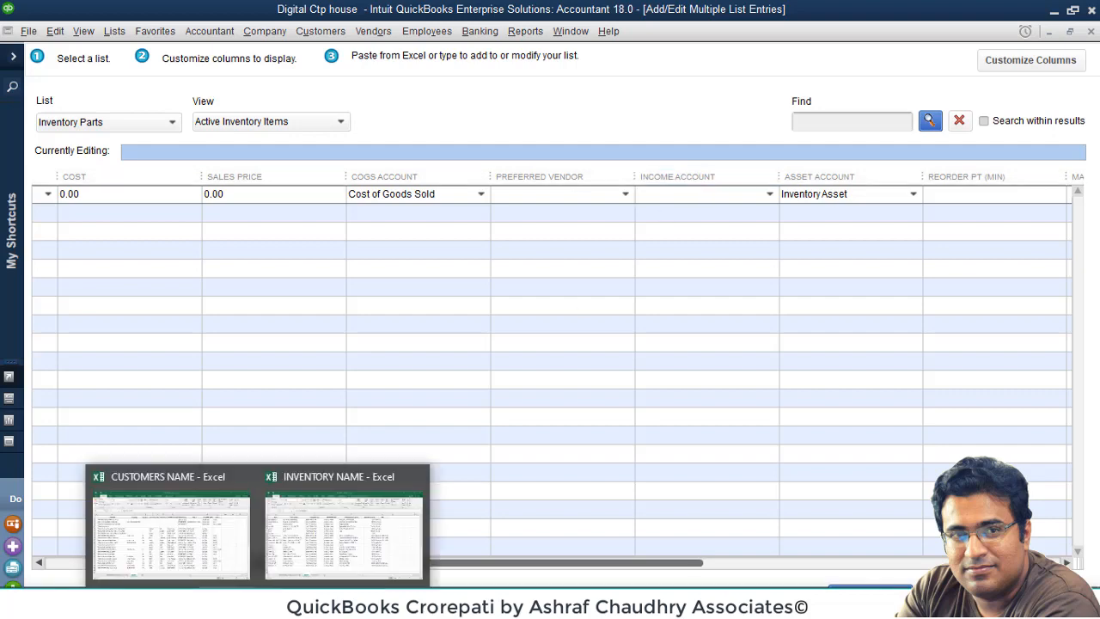
left_click(295, 570)
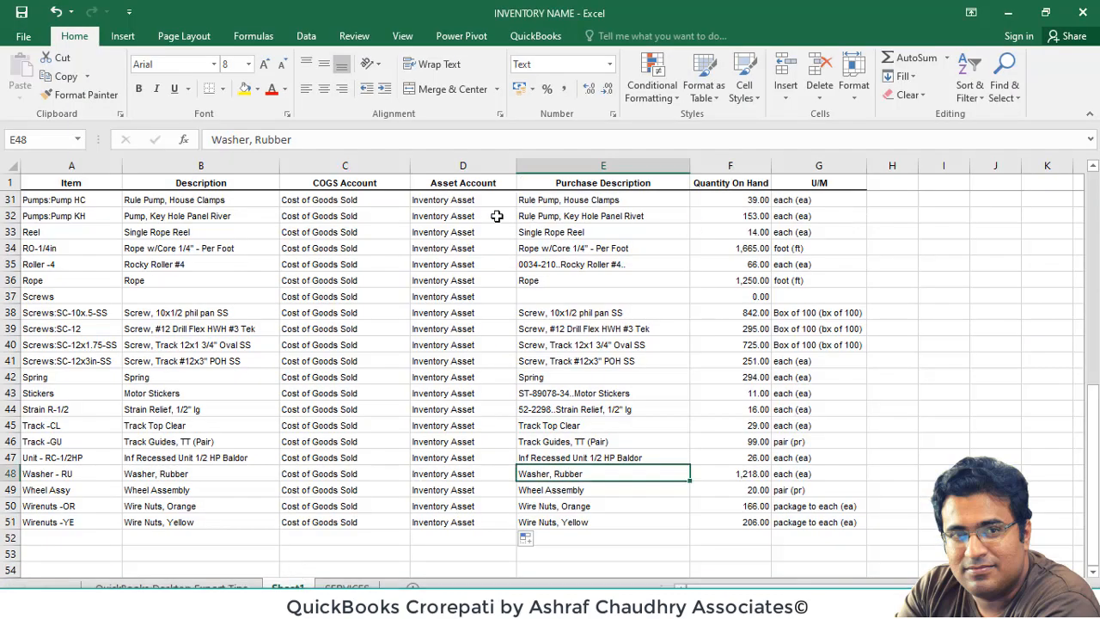
Step: Insert a column before Asset Account and give it the header Income Account
left_click(477, 165)
right_click(478, 166)
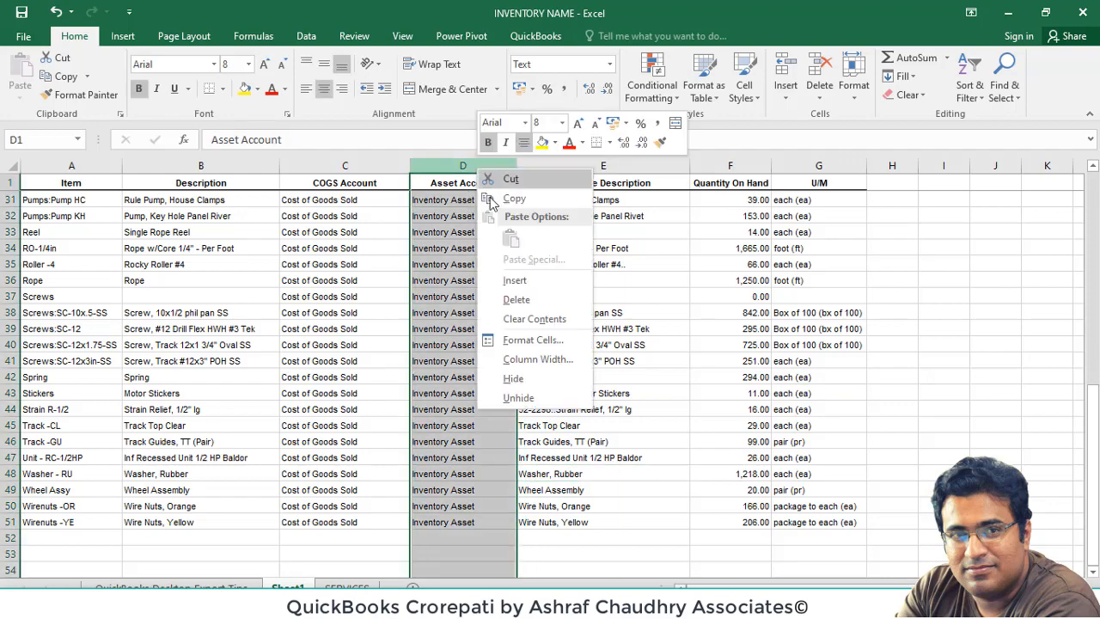
left_click(528, 287)
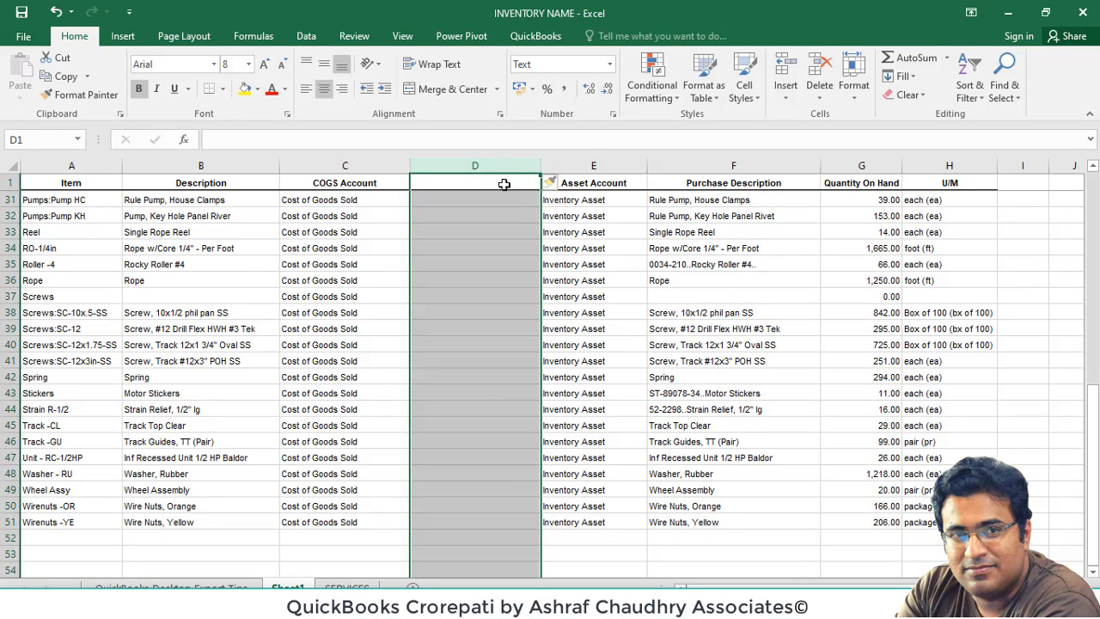
left_click_drag(1094, 420, 1094, 206)
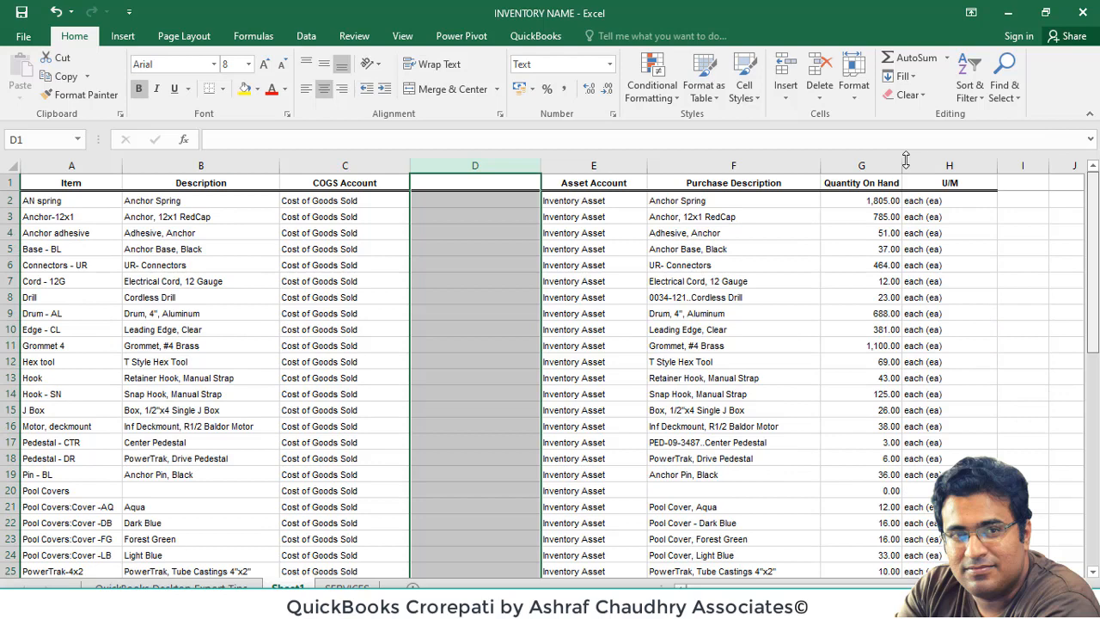
left_click(495, 191)
type("Inc")
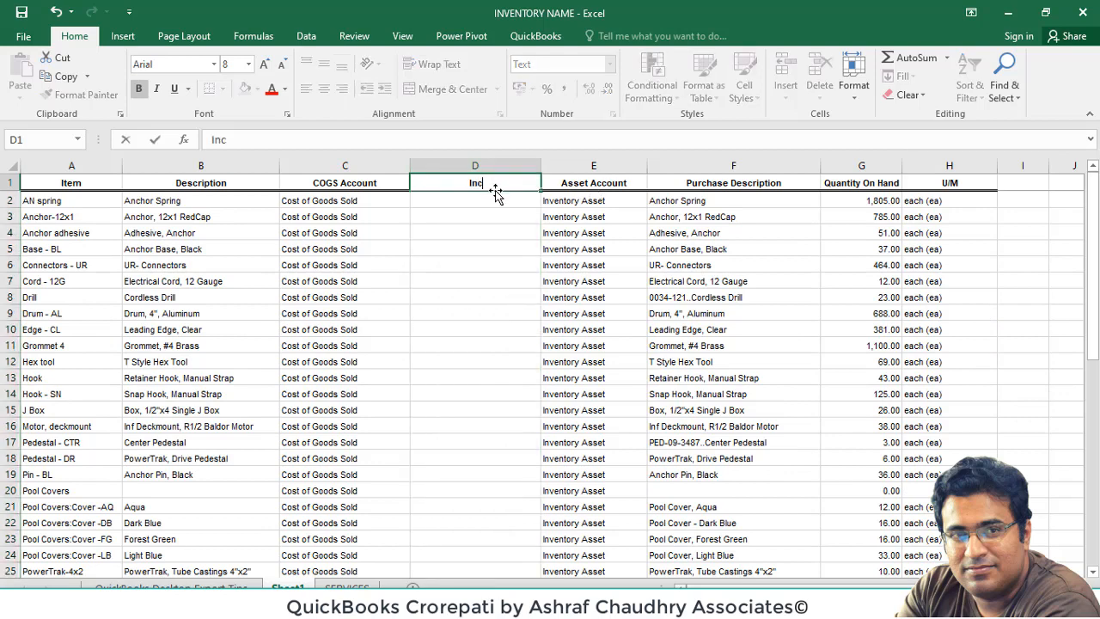
type("ome Account")
key("Return")
key("Return")
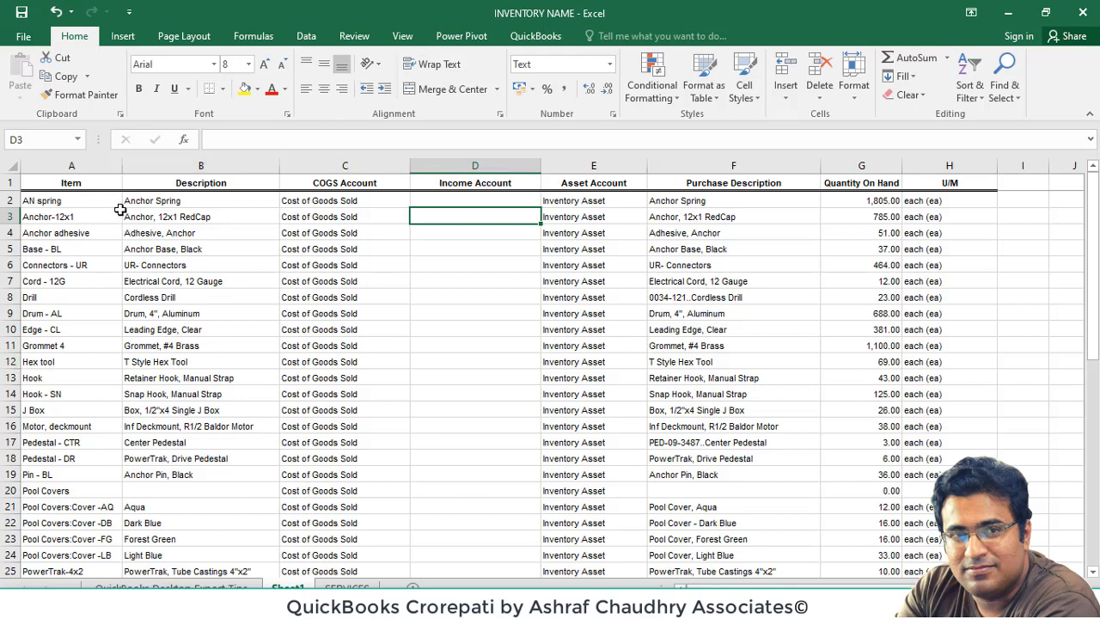
Step: Compare the first few items with their Income Account, COGS Account and Asset Account cells
left_click(478, 202)
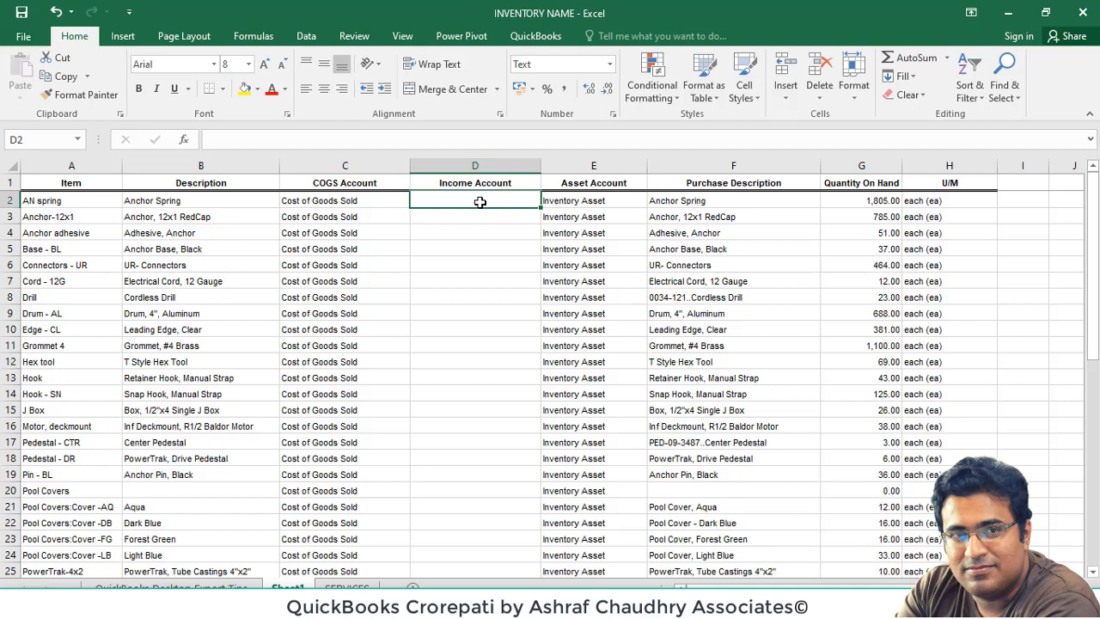
left_click(90, 211)
left_click(446, 199)
left_click(73, 211)
left_click(311, 209)
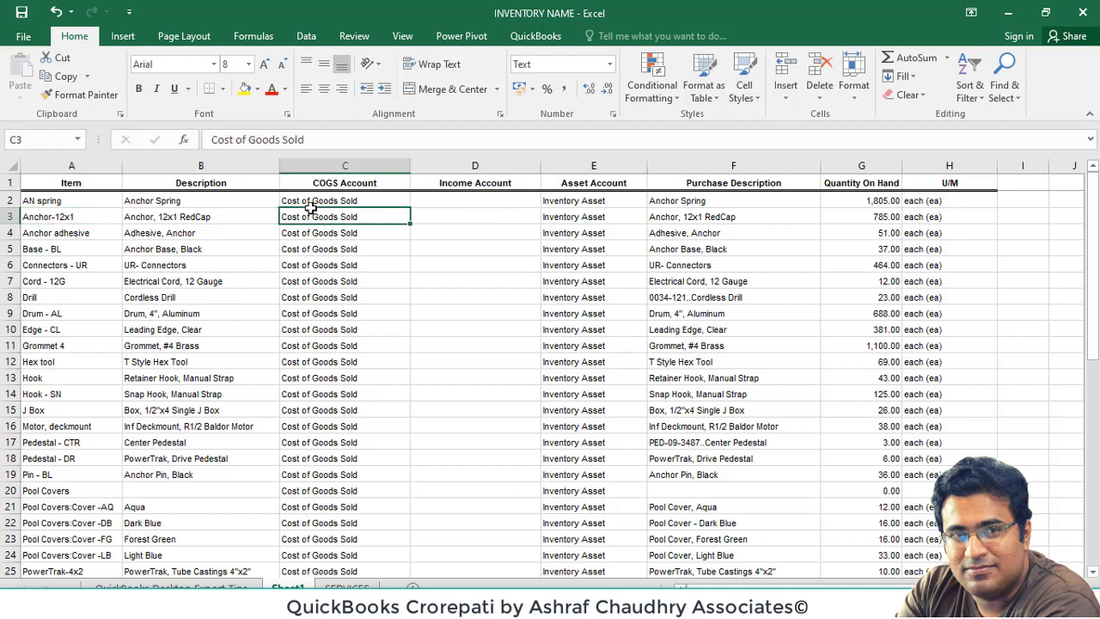
left_click(73, 246)
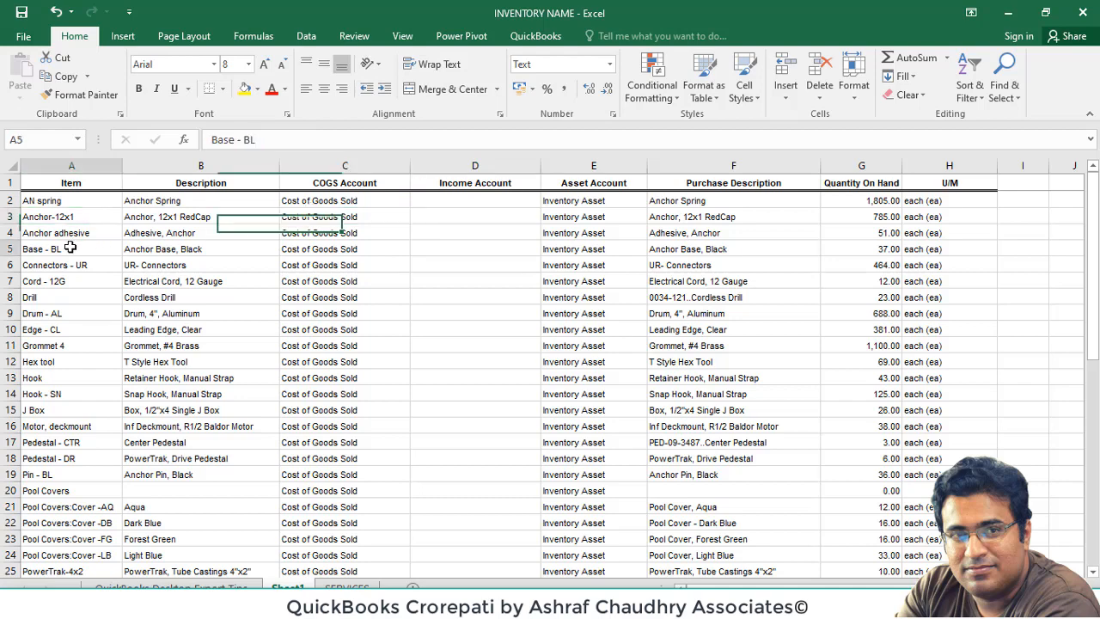
left_click(574, 233)
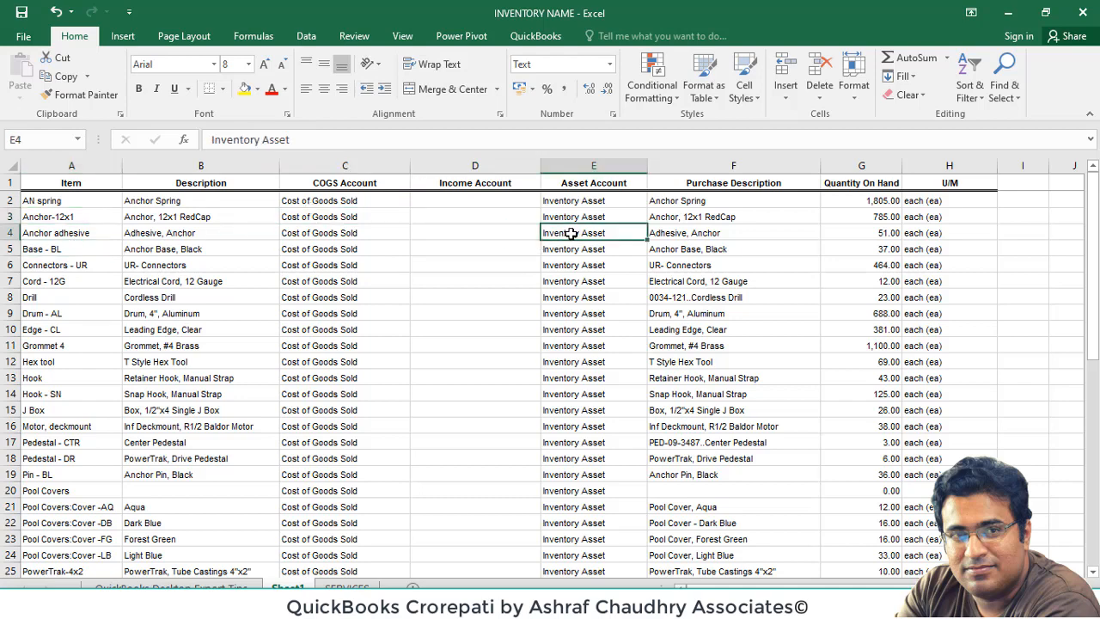
Step: Look down the COGS Account, Asset Account and Income Account columns for the upper item rows
left_click(378, 213)
left_click(379, 280)
left_click(396, 330)
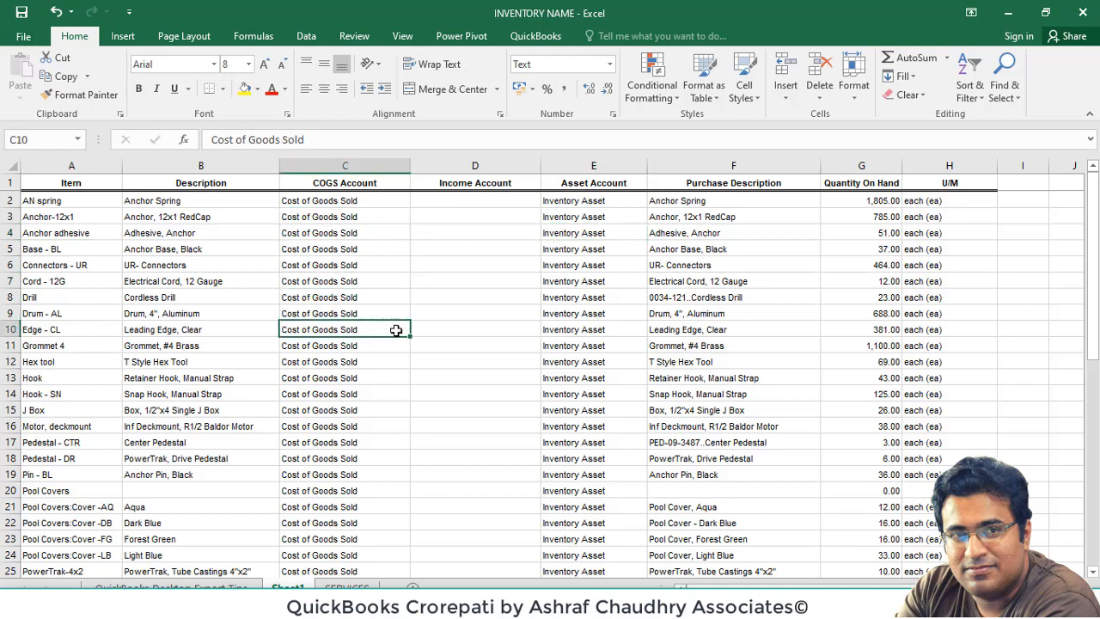
left_click(592, 197)
left_click(584, 282)
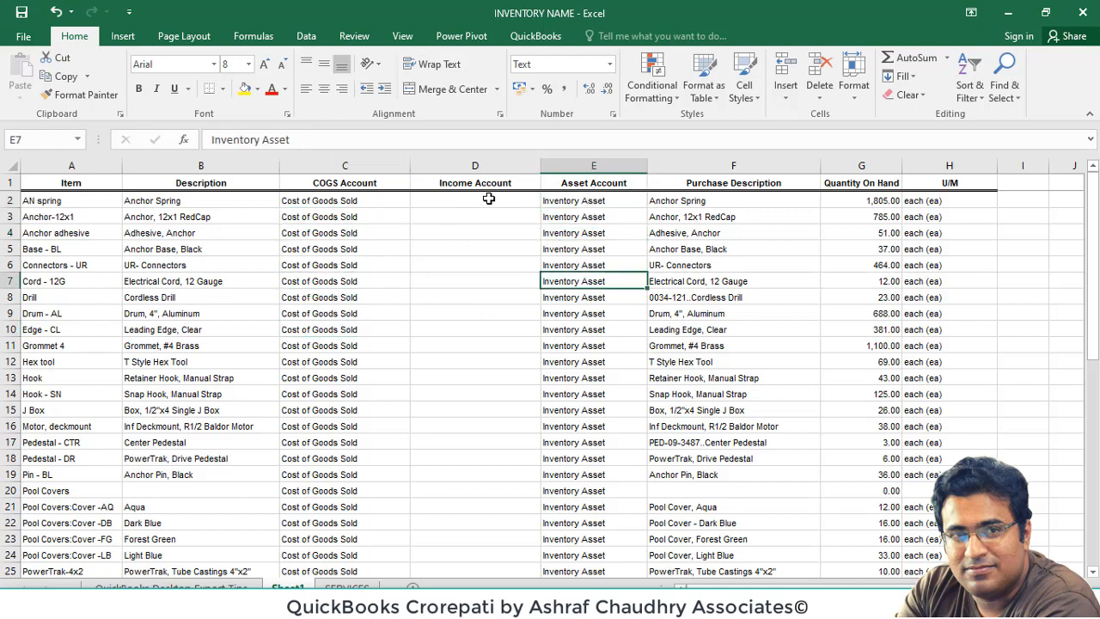
left_click(489, 199)
left_click(490, 250)
left_click(490, 282)
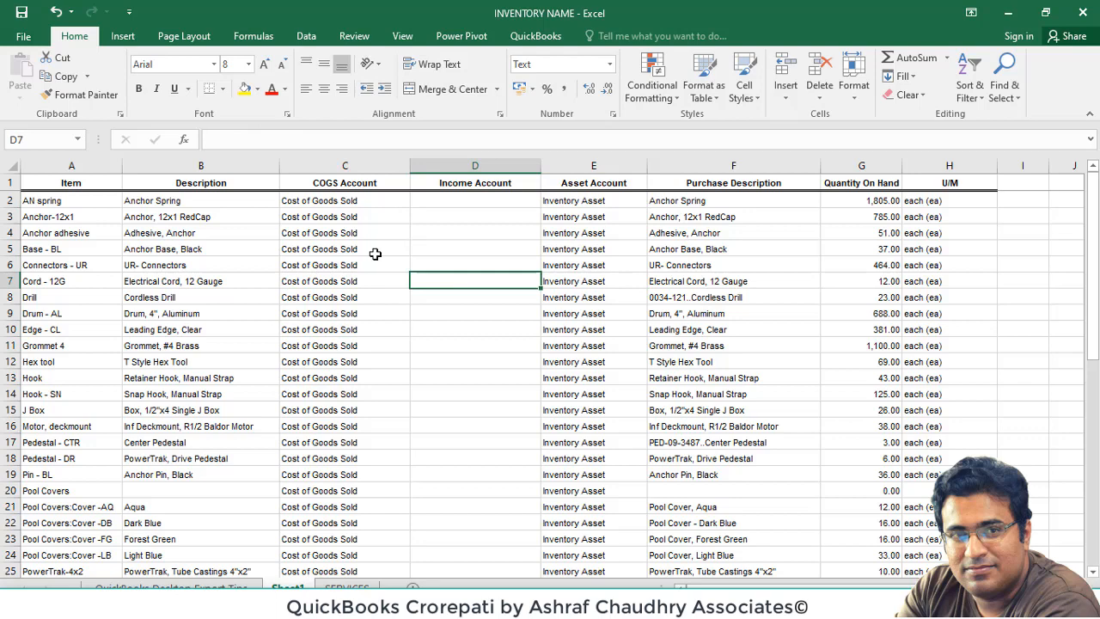
Step: Examine the COGS Account entries from the AN spring row to the Edge - CL row
left_click(333, 204)
left_click(332, 217)
left_click(331, 234)
left_click(332, 296)
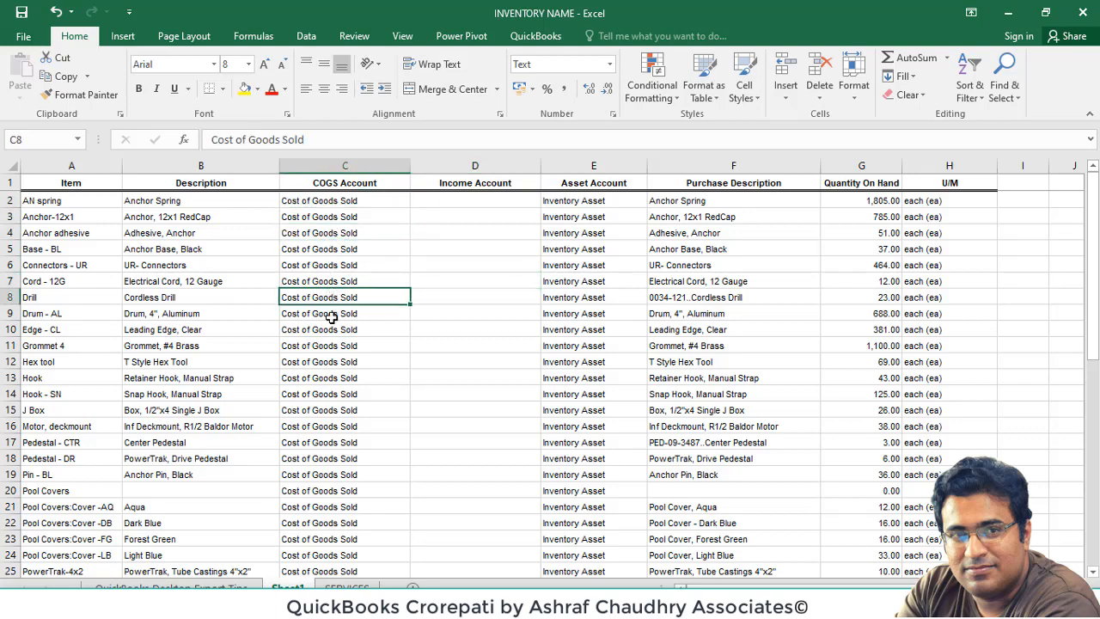
left_click(332, 317)
left_click(332, 330)
left_click(331, 265)
left_click(361, 233)
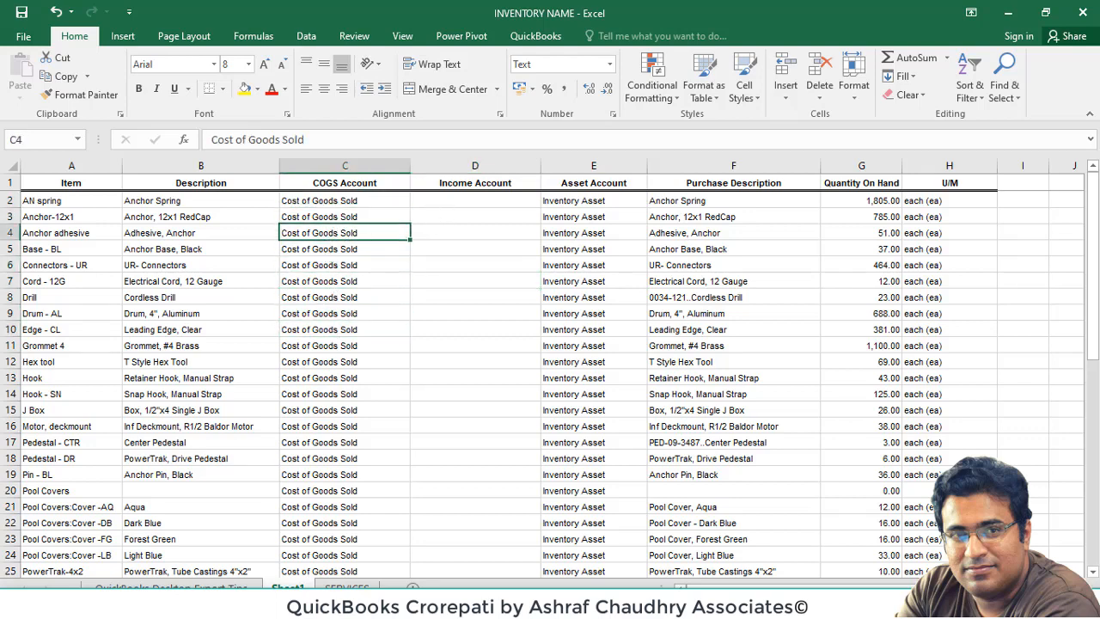
Step: Look up the available income accounts in the QuickBooks Income Account field and return to the INVENTORY NAME workbook
key("alt+Tab")
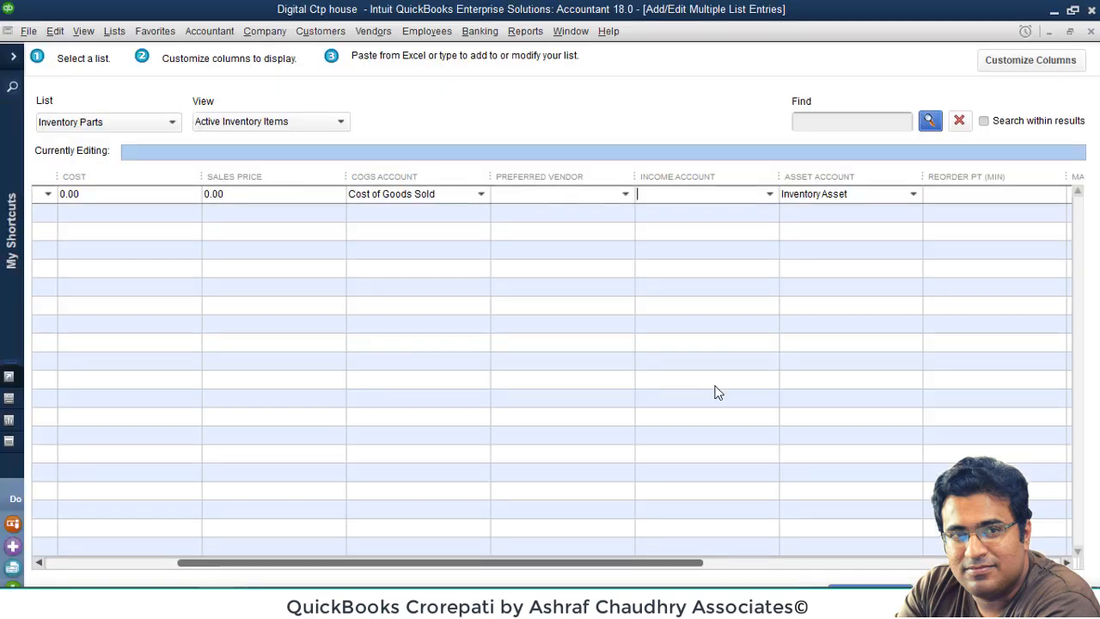
left_click(768, 200)
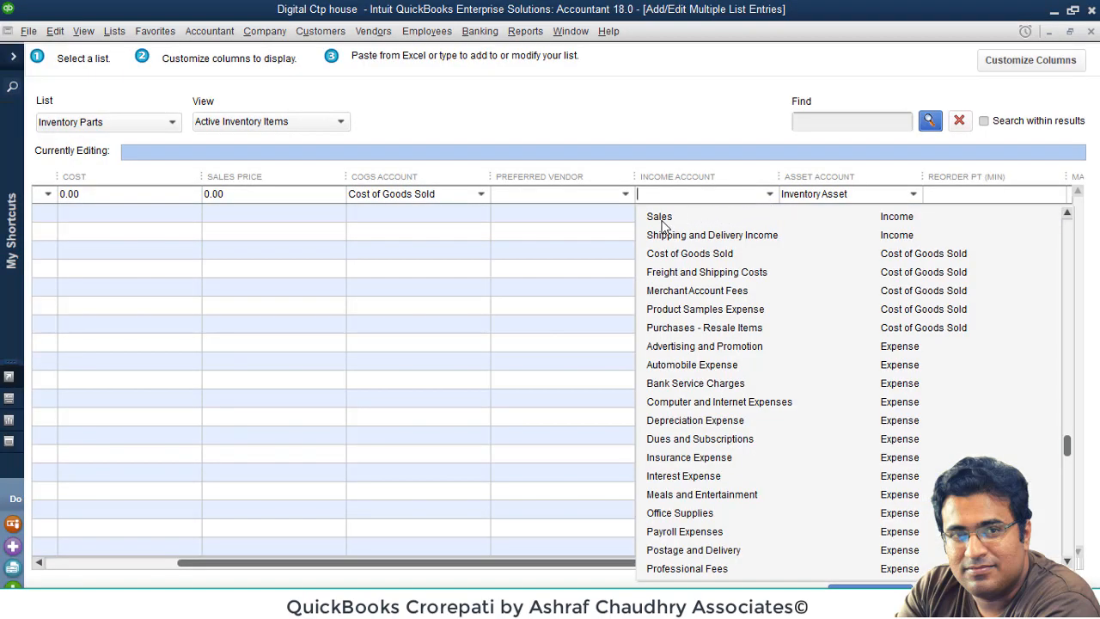
left_click(567, 229)
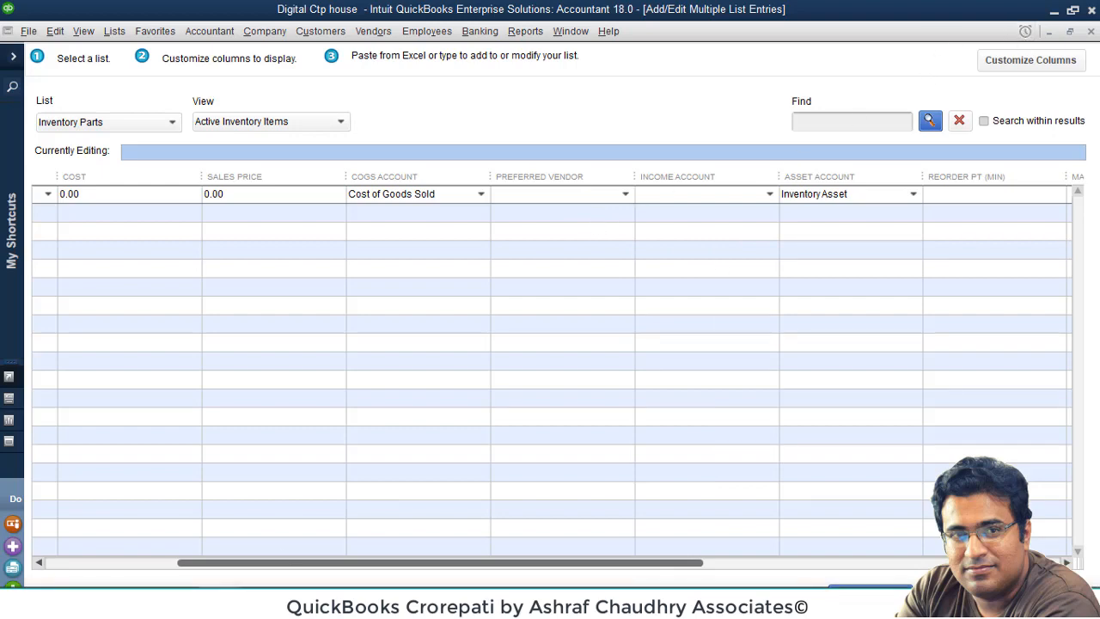
mouse_move(312, 533)
left_click(309, 556)
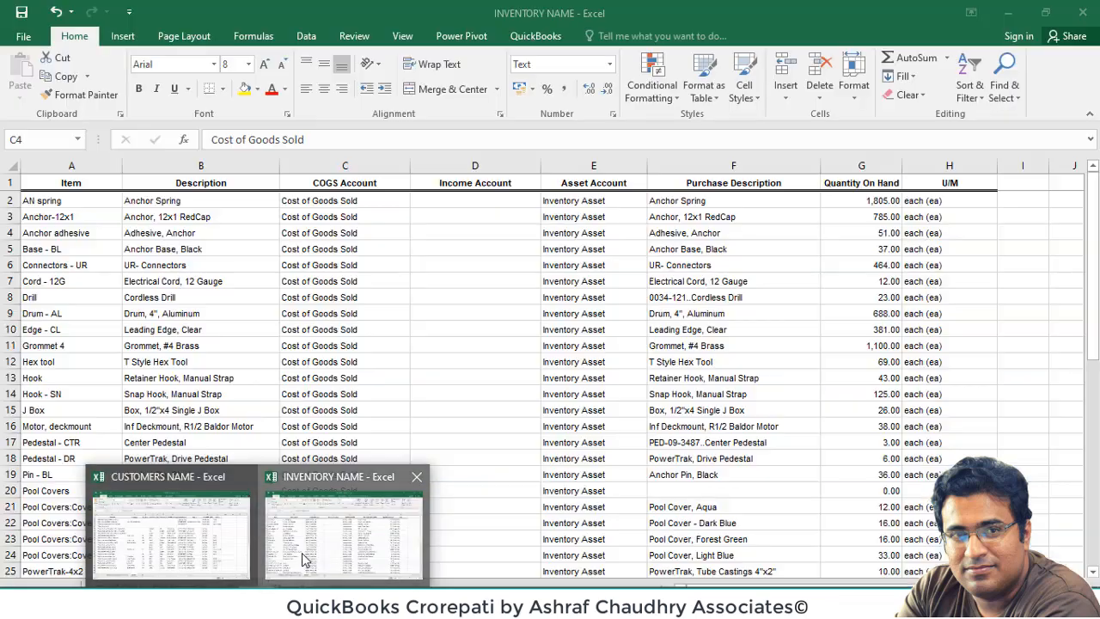
Step: Enter Sales as the Income Account for the AN spring item in cell D2
left_click(454, 205)
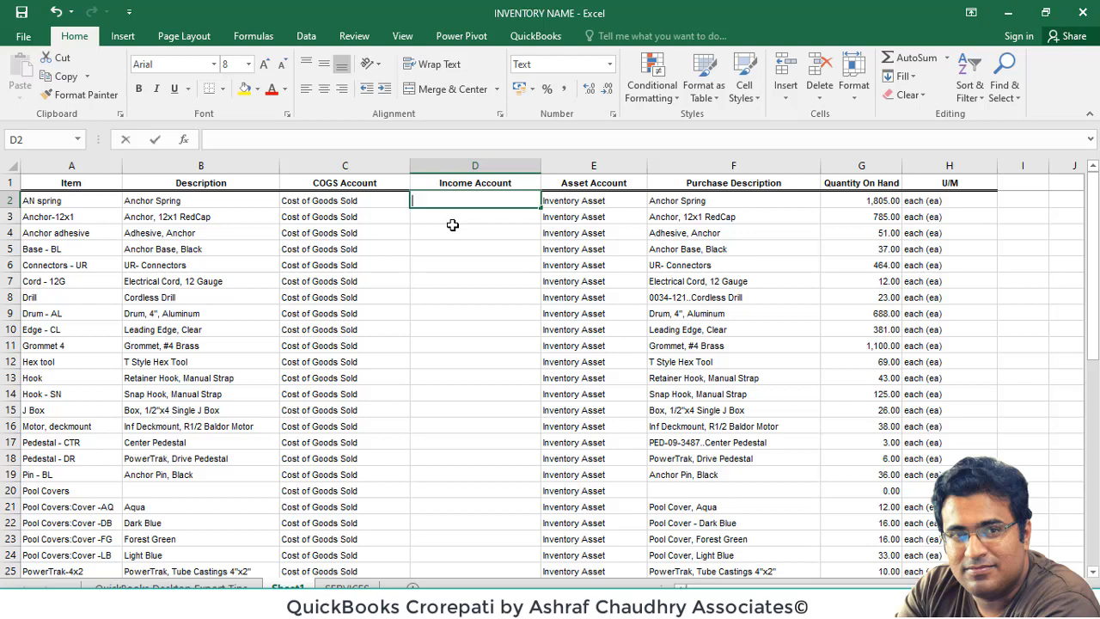
type("SALES")
key("BackSpace")
key("BackSpace")
key("BackSpace")
key("BackSpace")
type("a")
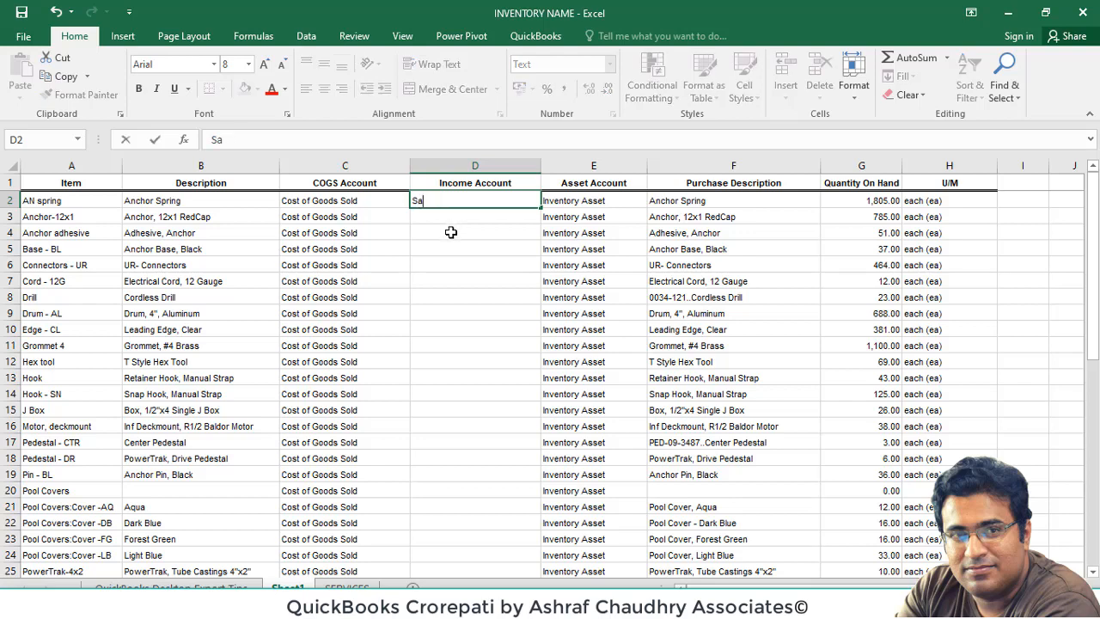
type("les")
key("Return")
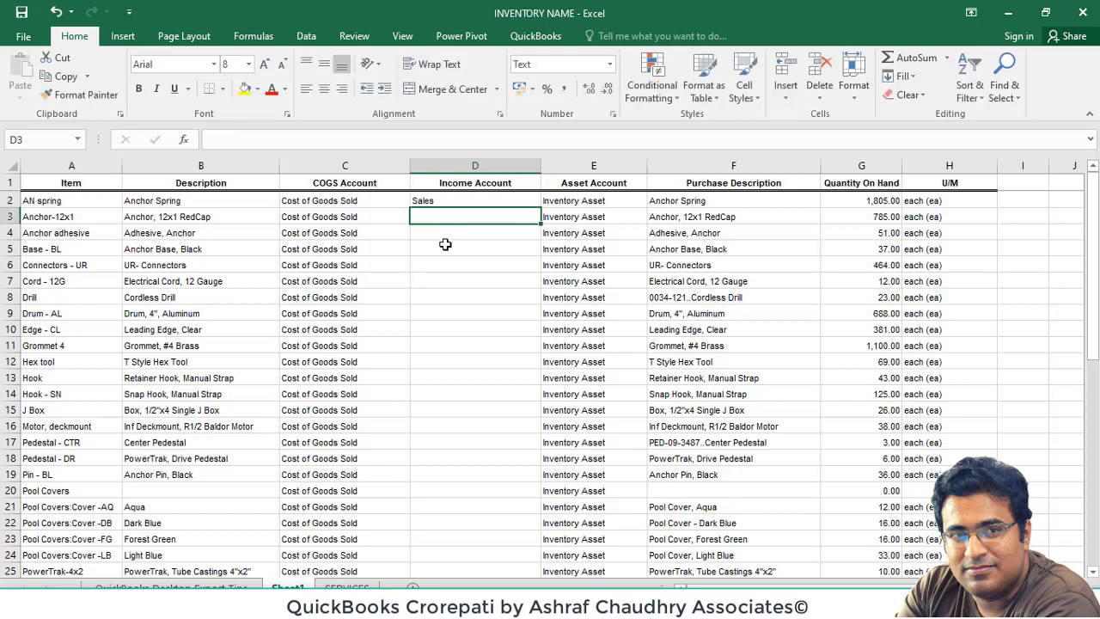
Step: Fill Sales from cell D2 down the Income Account column through row 51
left_click(456, 201)
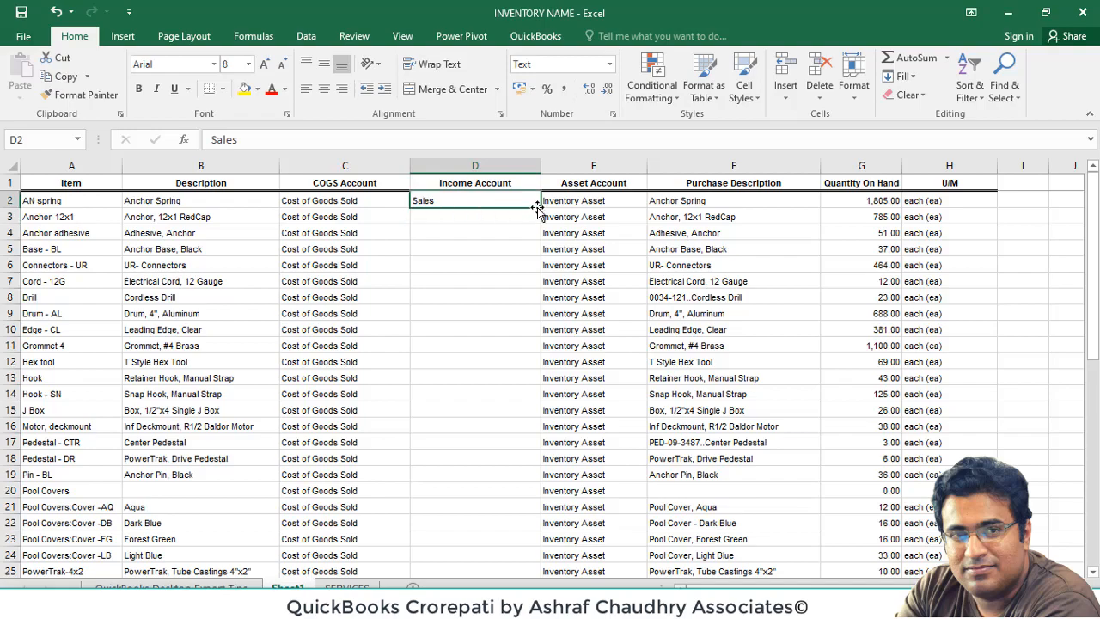
left_click_drag(539, 207, 528, 512)
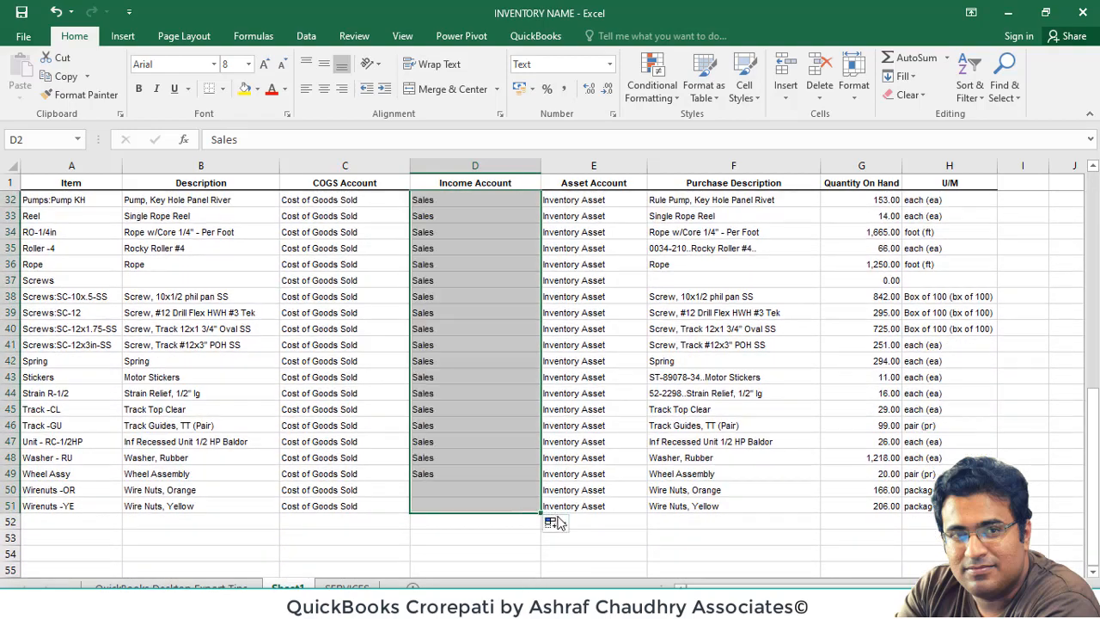
left_click(574, 410)
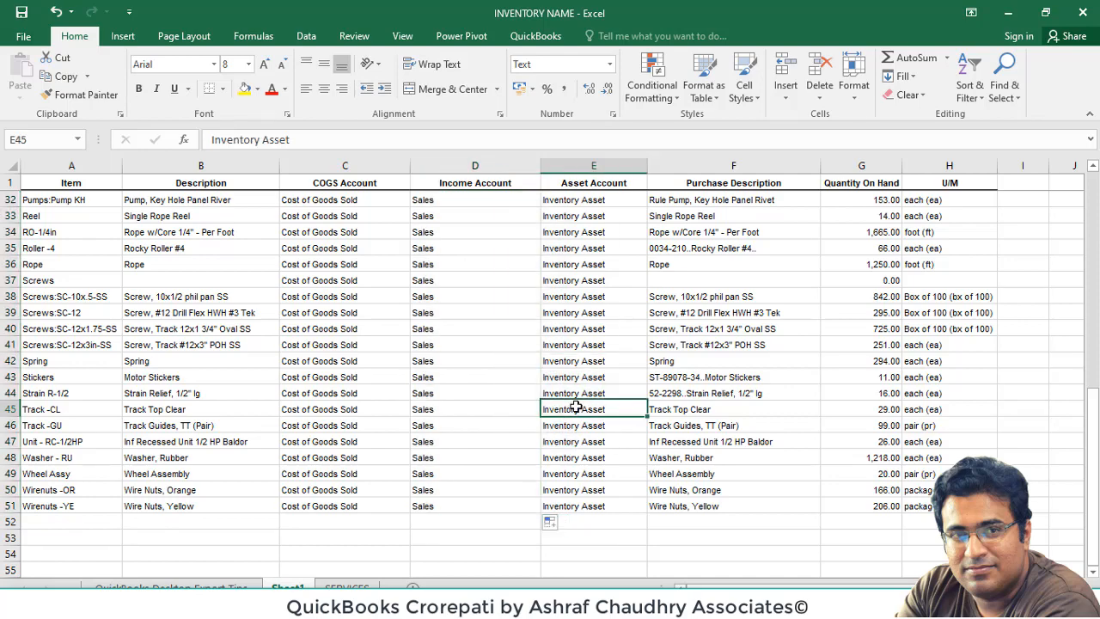
scroll(365, 487, "up", 10)
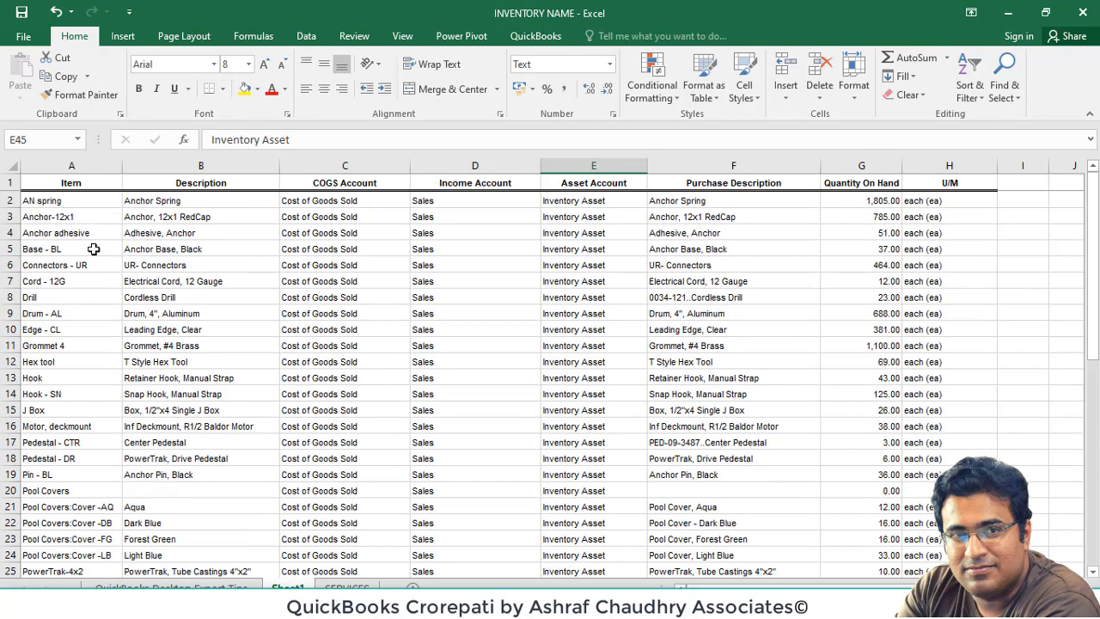
Step: Review the workbook's Item through Asset Account columns, and switch to QuickBooks to compare them with the first columns of the Inventory Parts grid
left_click(91, 248)
left_click(193, 248)
left_click(335, 231)
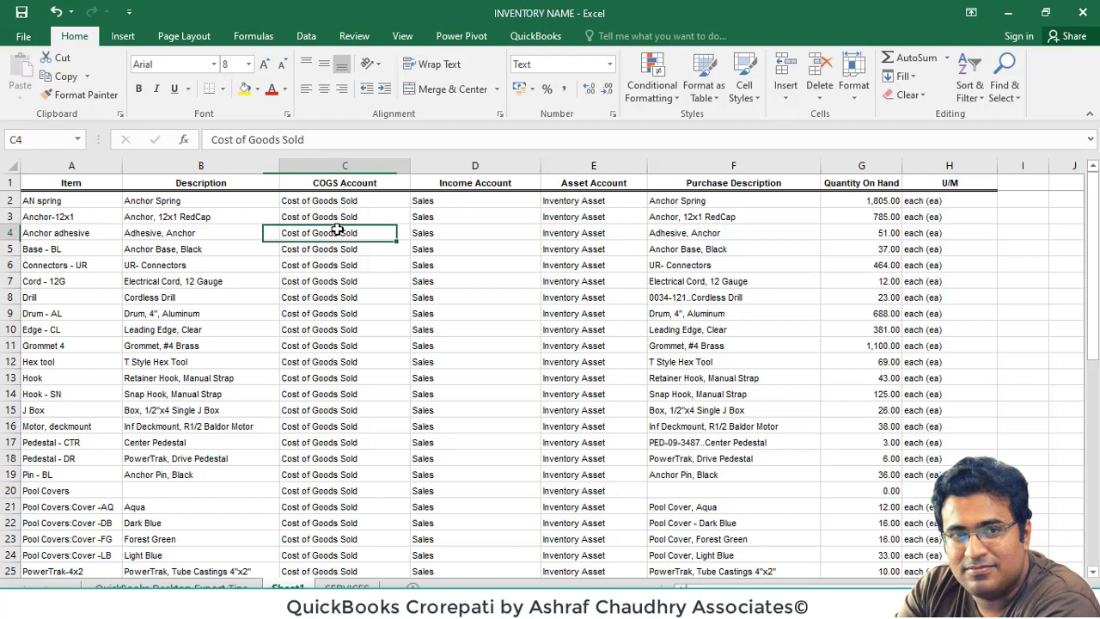
left_click(443, 230)
left_click(575, 228)
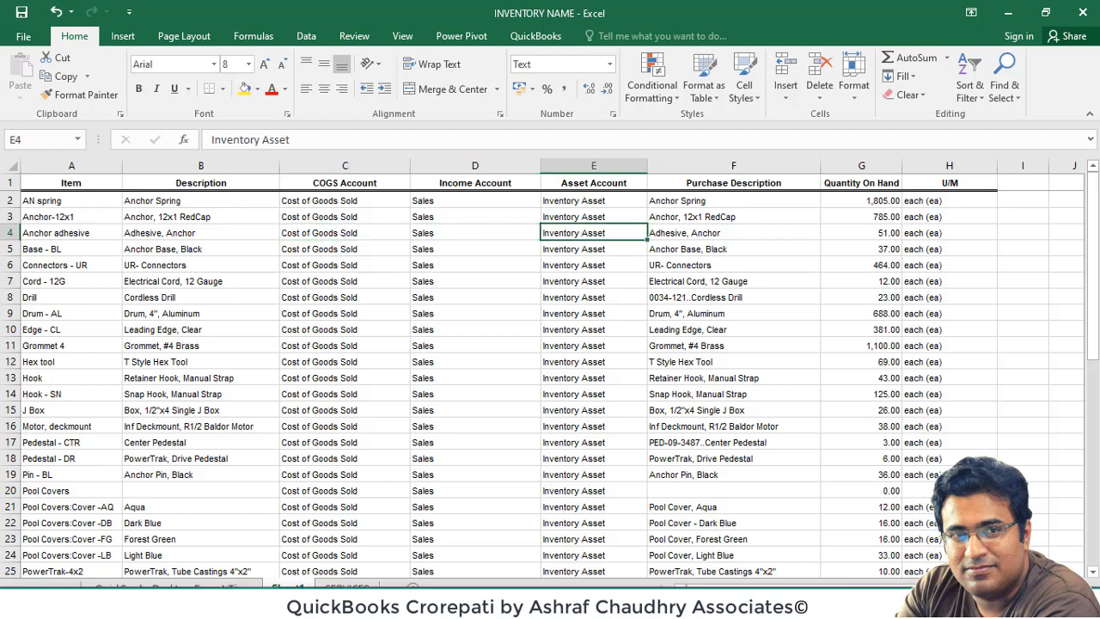
mouse_move(219, 602)
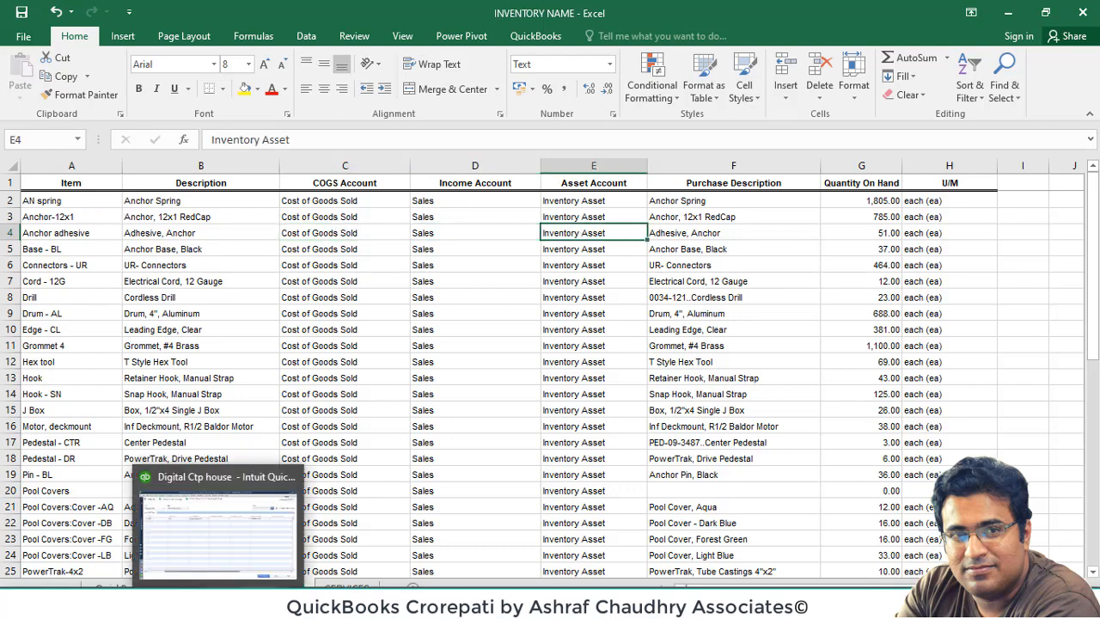
left_click(218, 524)
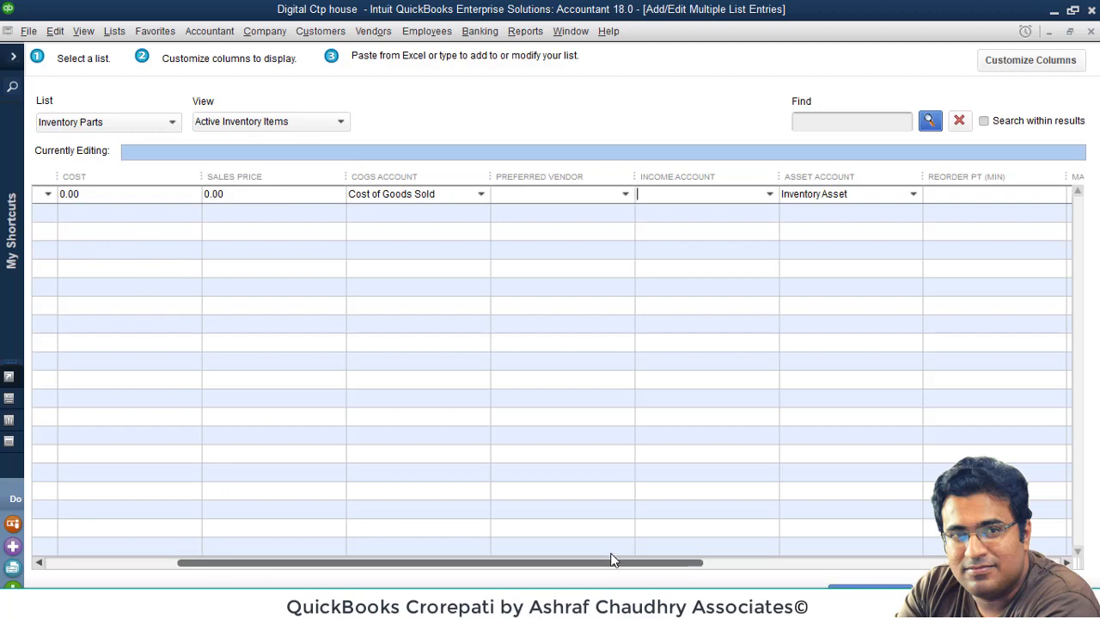
left_click_drag(611, 562, 289, 553)
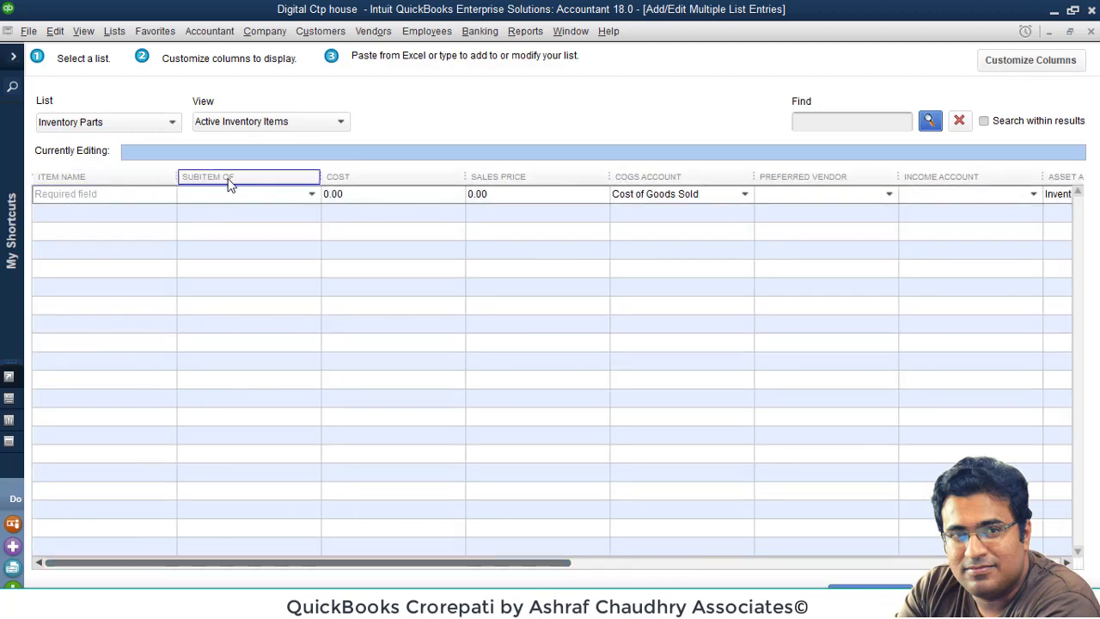
Step: Customize the Inventory Parts grid by removing Subitem of, Cost and Sales Price from the chosen columns
left_click(1024, 65)
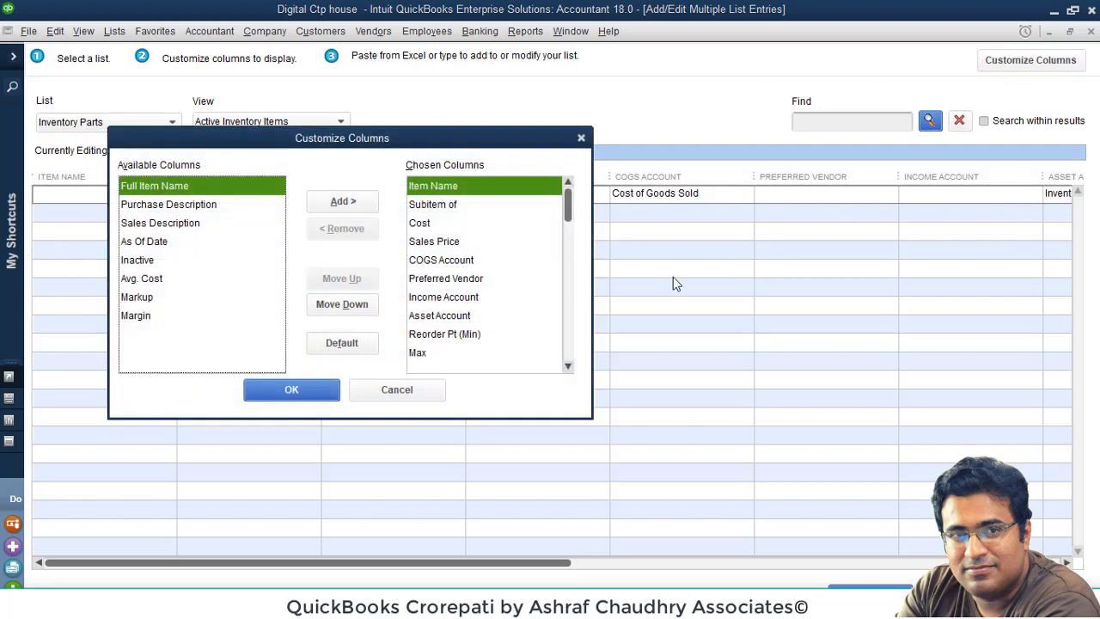
left_click(511, 206)
left_click(344, 228)
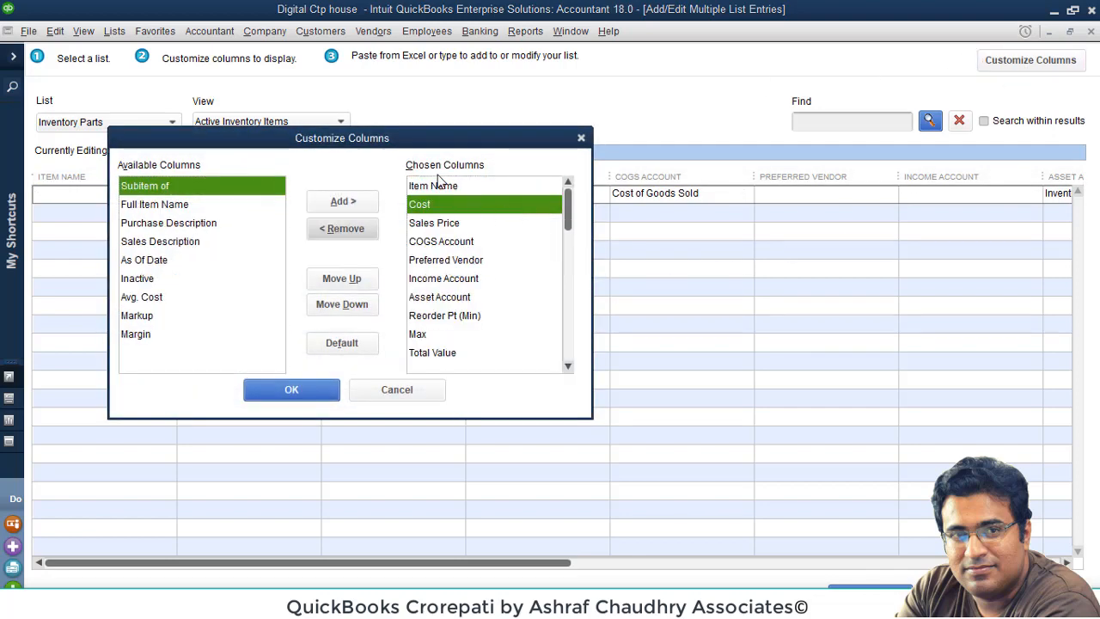
left_click_drag(389, 146, 660, 212)
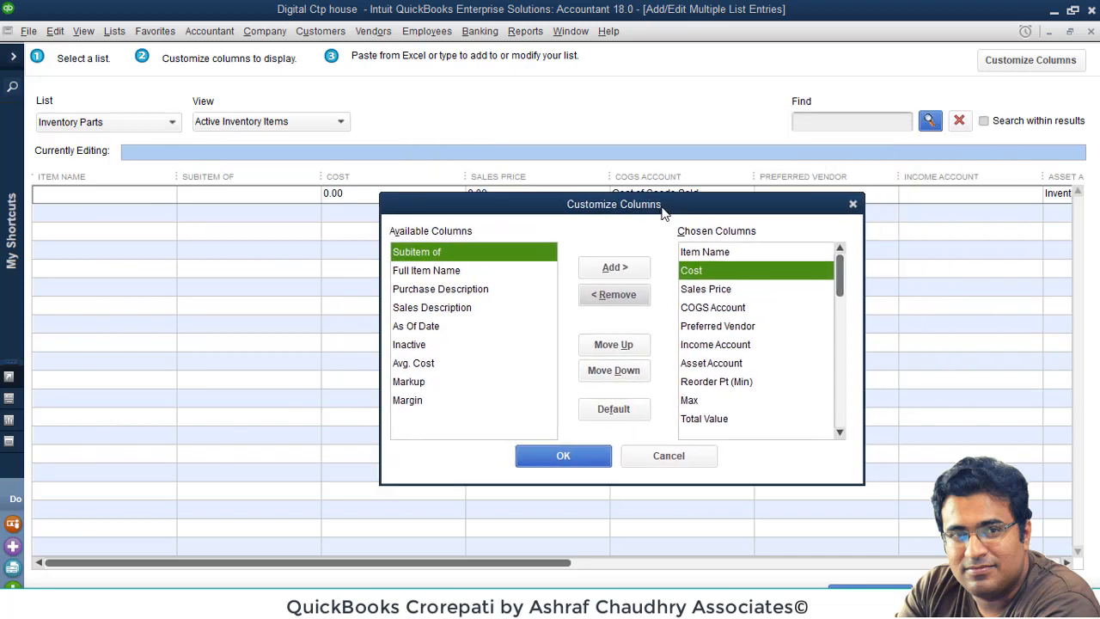
left_click(628, 297)
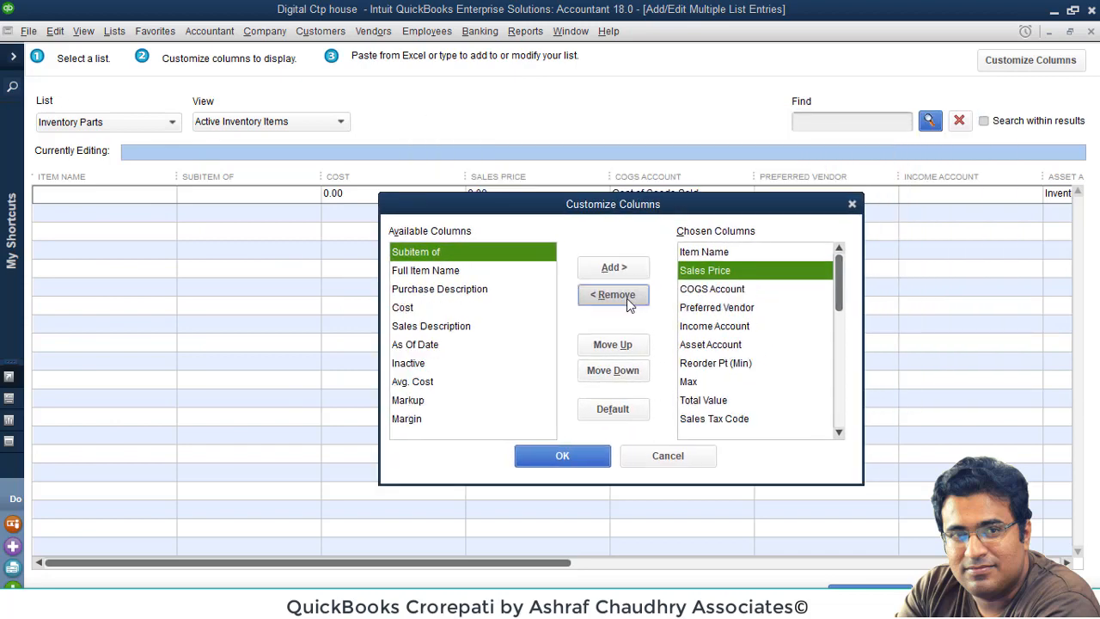
left_click(628, 298)
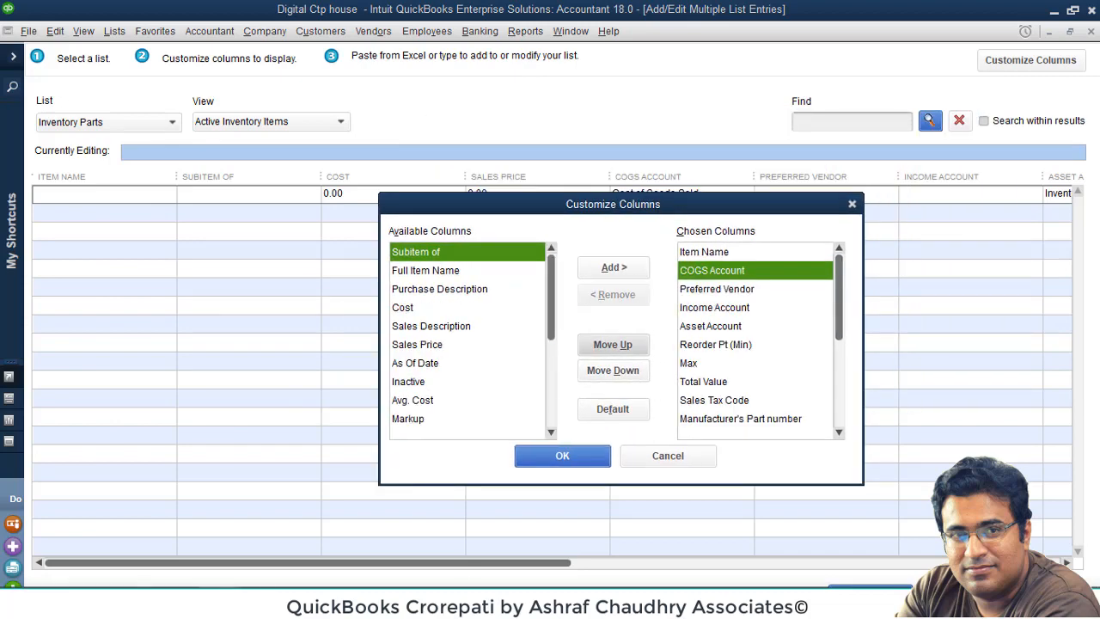
Step: Check the column order in the INVENTORY NAME workbook, and add Purchase Description to QuickBooks' chosen columns directly below Item Name
mouse_move(258, 606)
left_click(293, 563)
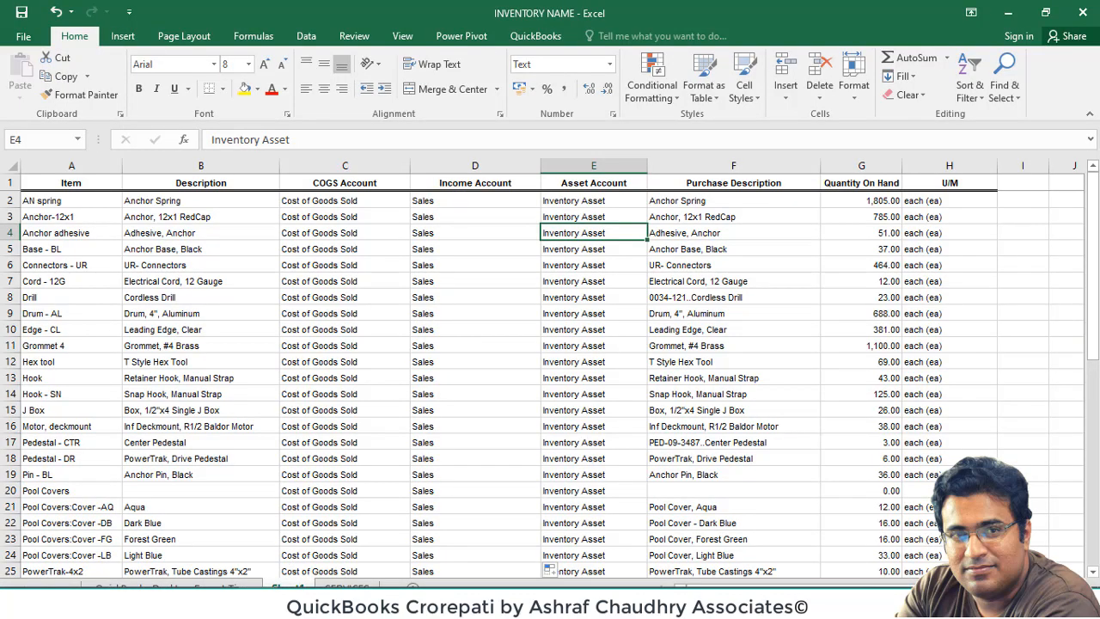
left_click(176, 606)
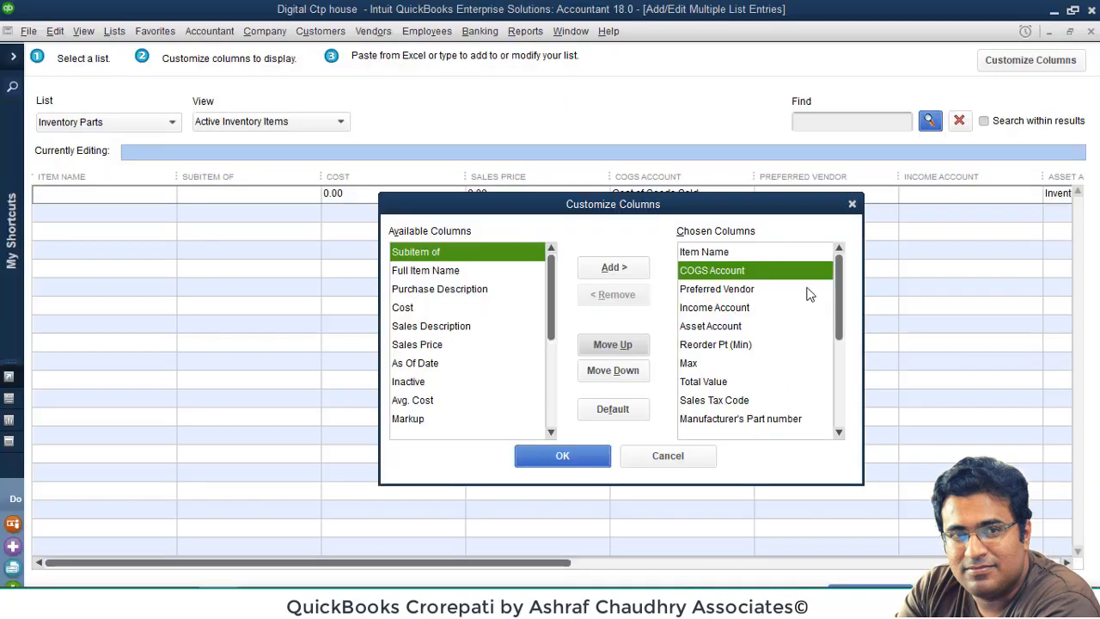
left_click(840, 430)
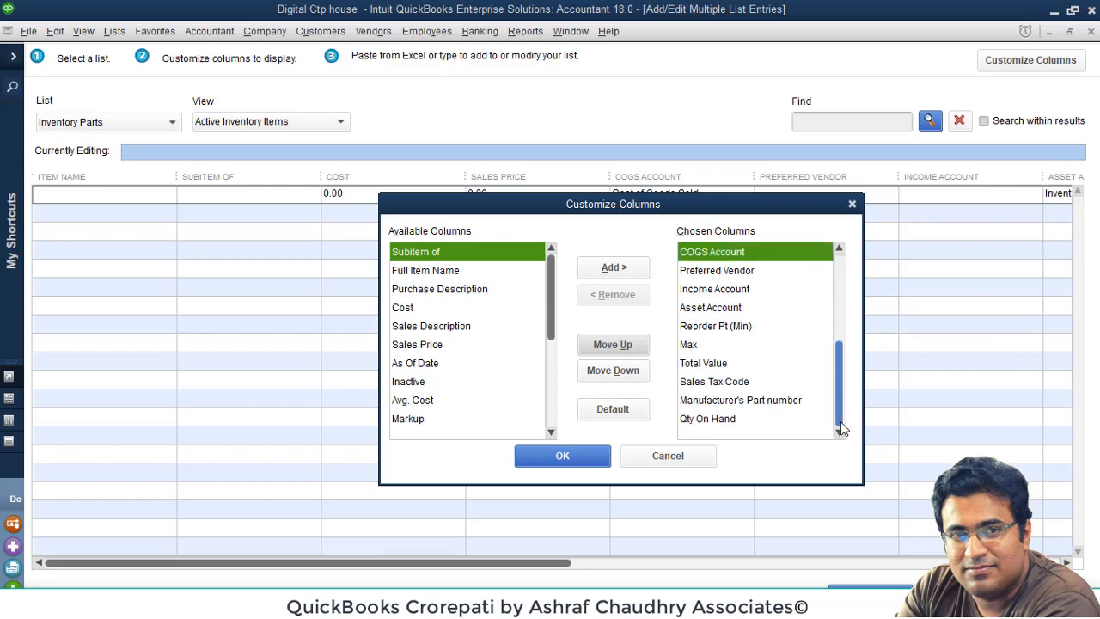
scroll(840, 387, "up", 1)
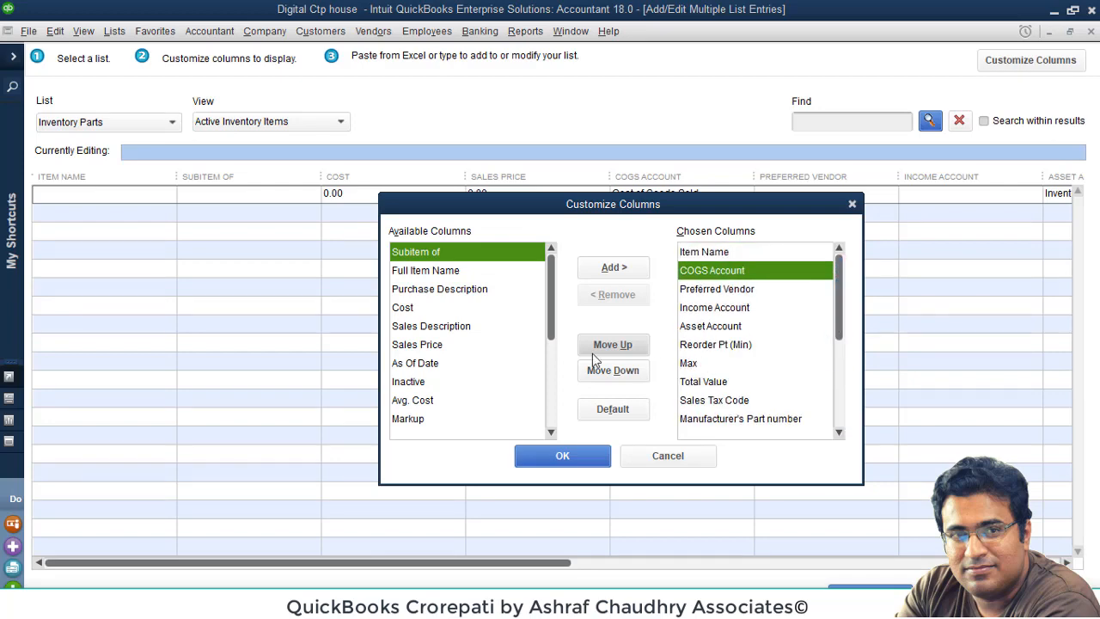
left_click(435, 288)
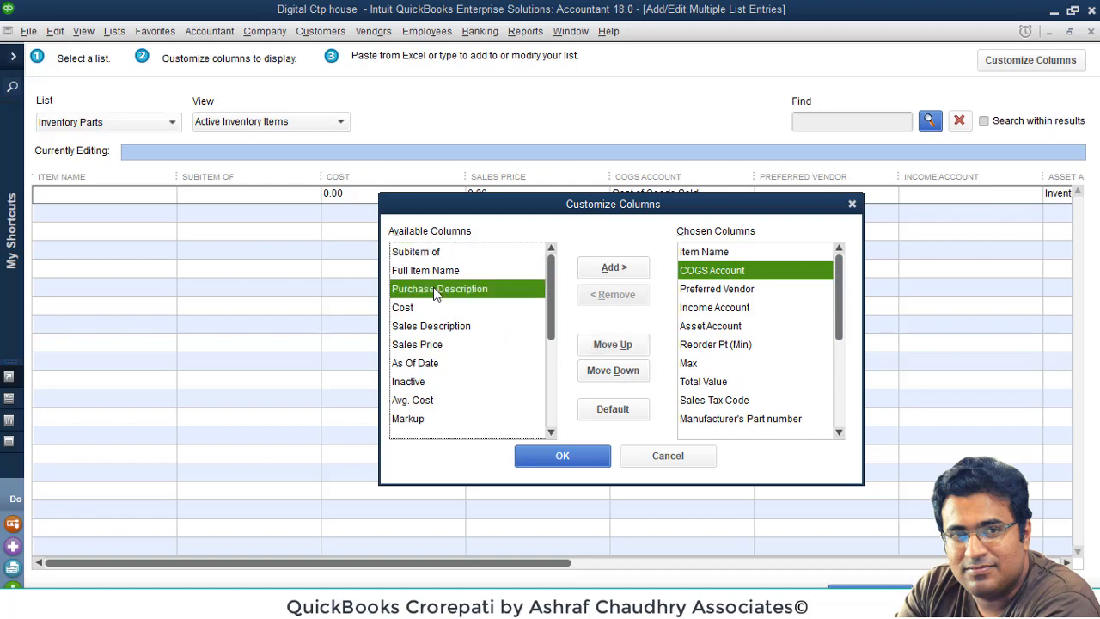
left_click(613, 267)
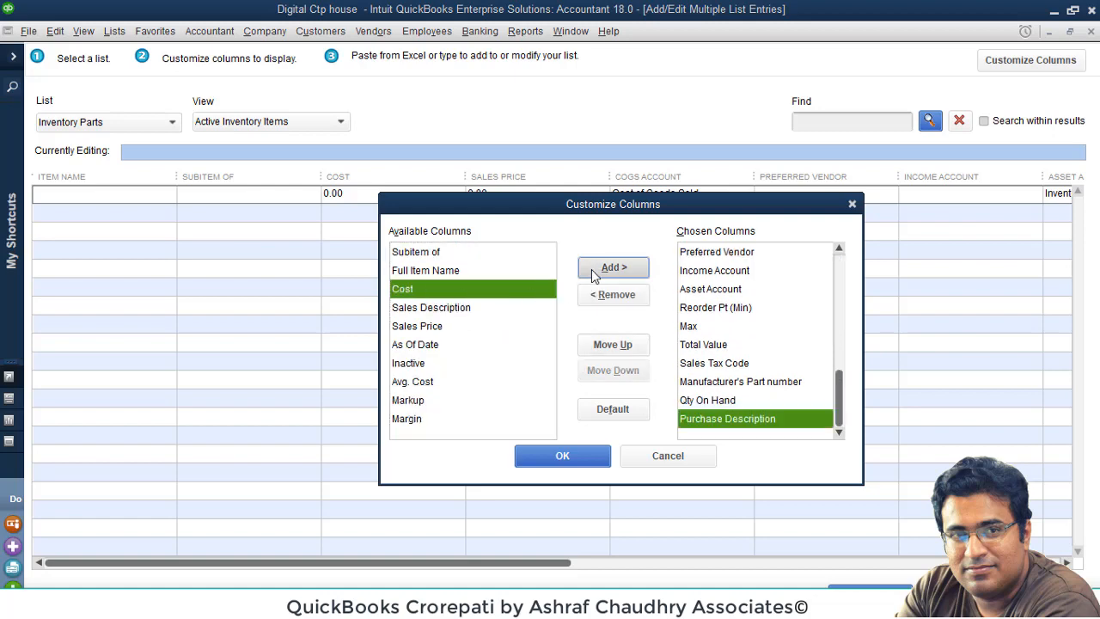
left_click(613, 345)
left_click(613, 344)
left_click(613, 345)
left_click(613, 344)
left_click(612, 345)
left_click(613, 345)
left_click(613, 345)
left_click(613, 345)
left_click(613, 345)
left_click(613, 344)
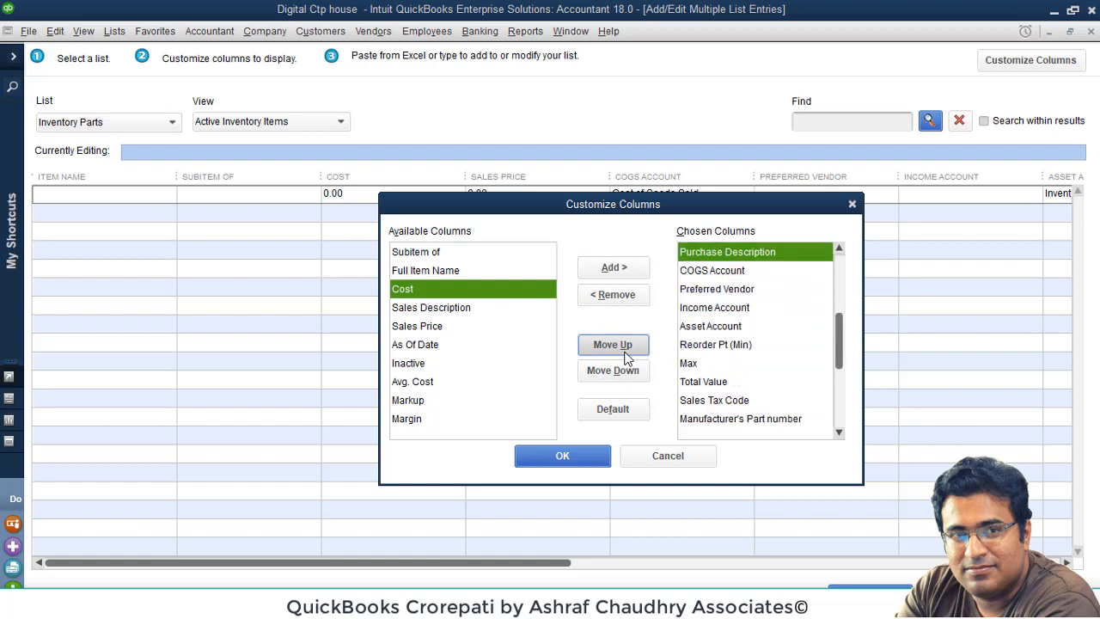
left_click(613, 345)
left_click(623, 381)
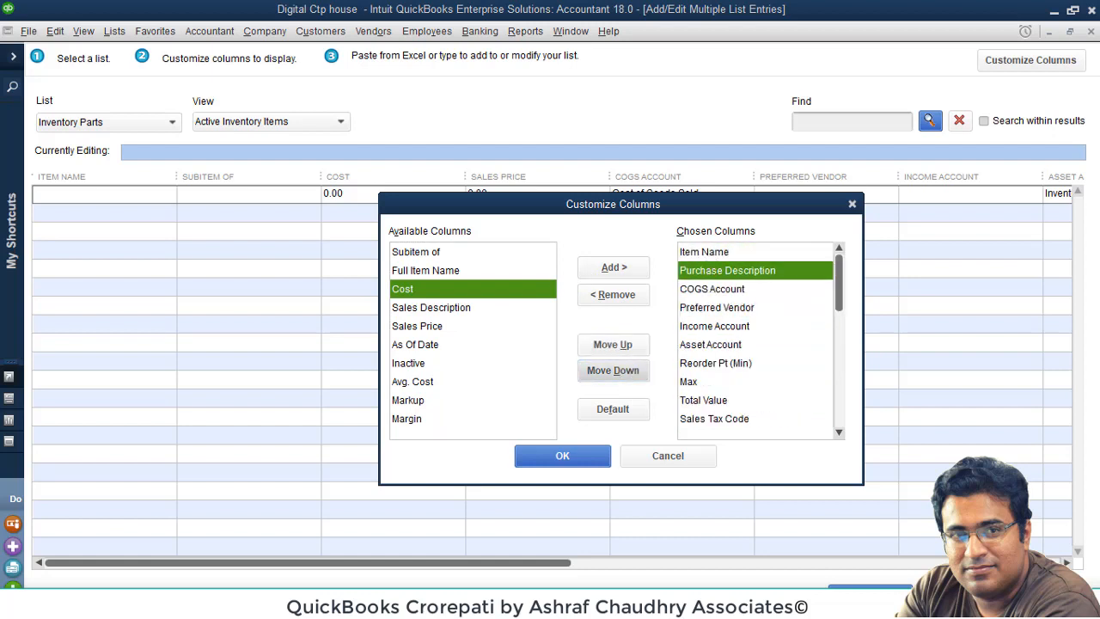
Step: Recheck the workbook's columns and remove Preferred Vendor, Reorder Pt (Min) and Max from QuickBooks' chosen columns
left_click(426, 606)
mouse_move(257, 601)
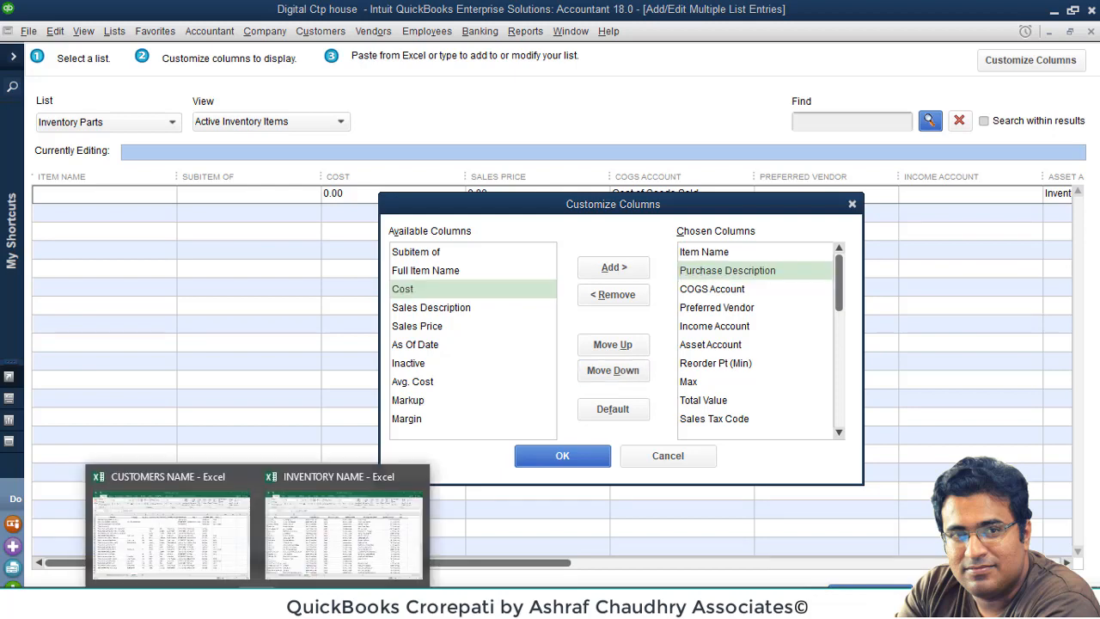
left_click(289, 581)
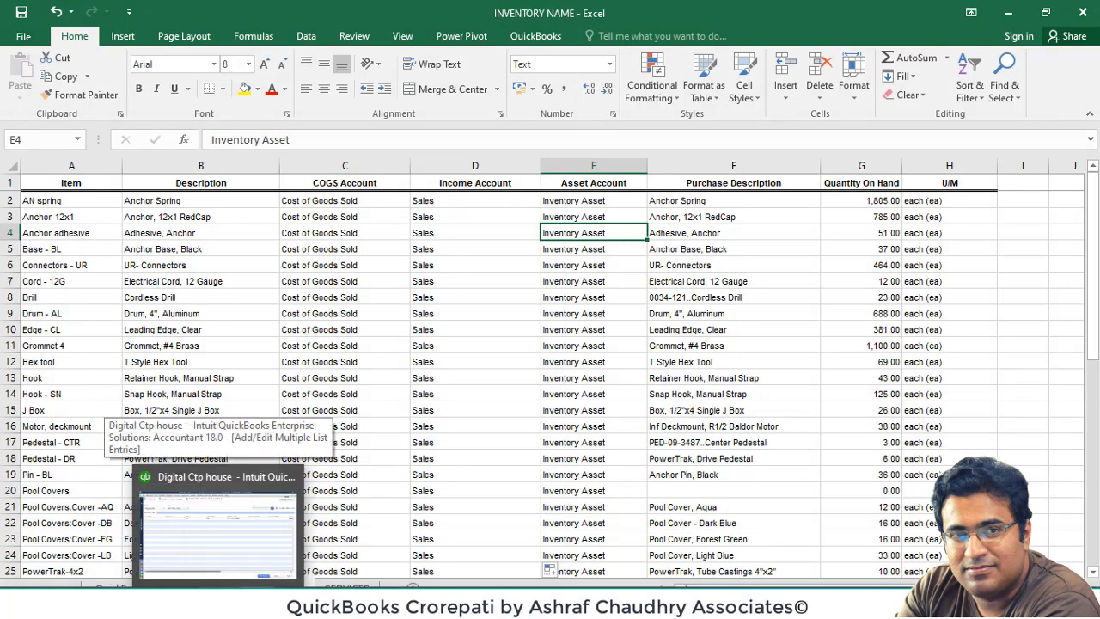
left_click(228, 530)
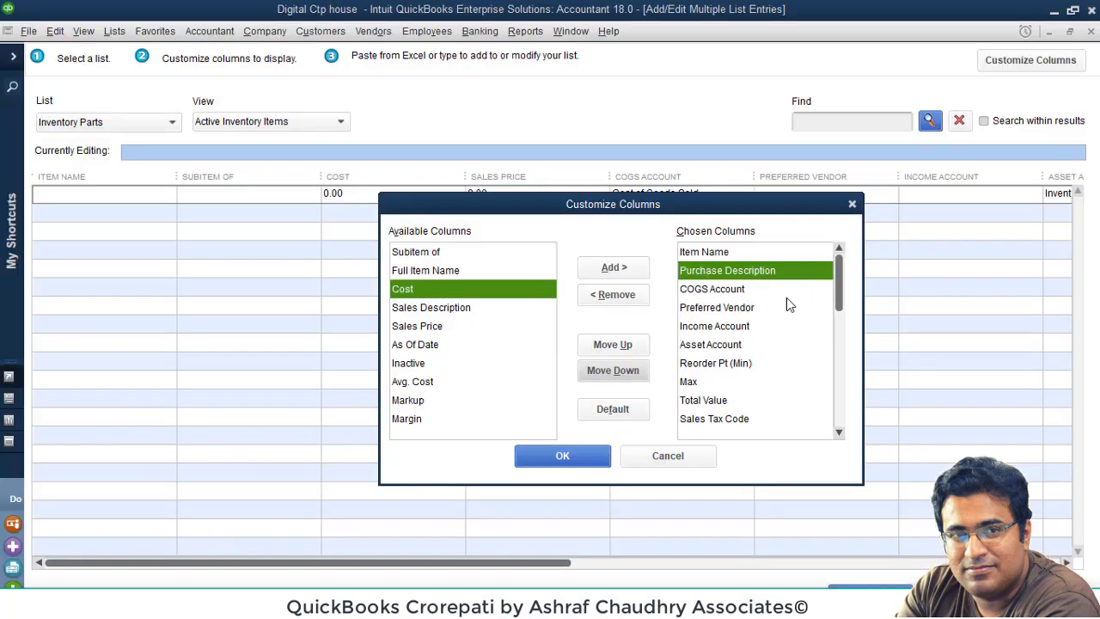
left_click(720, 290)
left_click(722, 309)
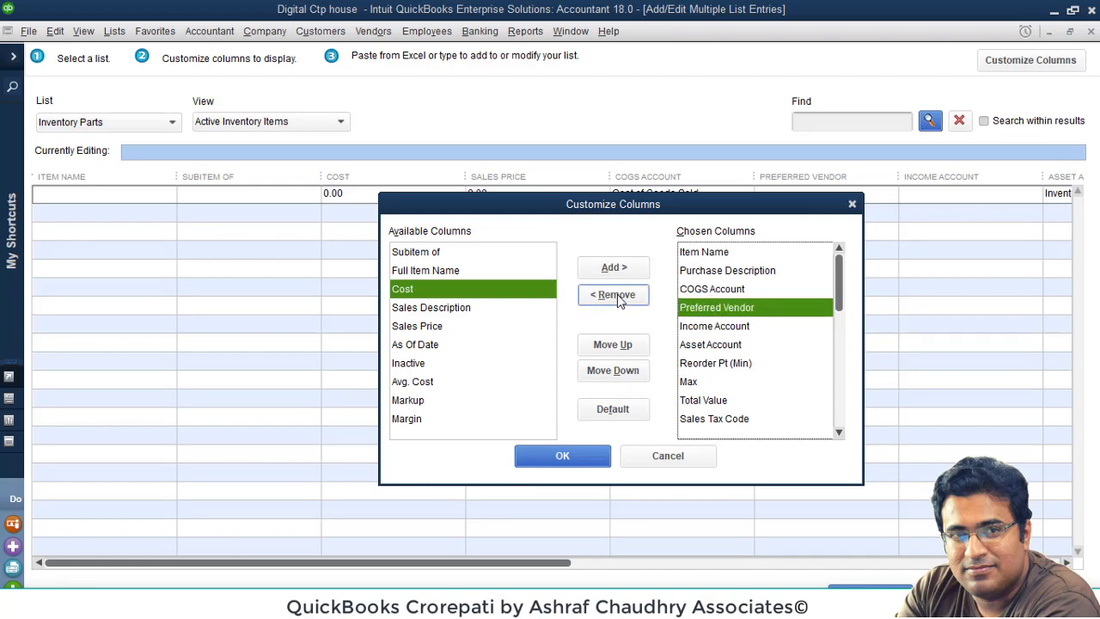
left_click(619, 297)
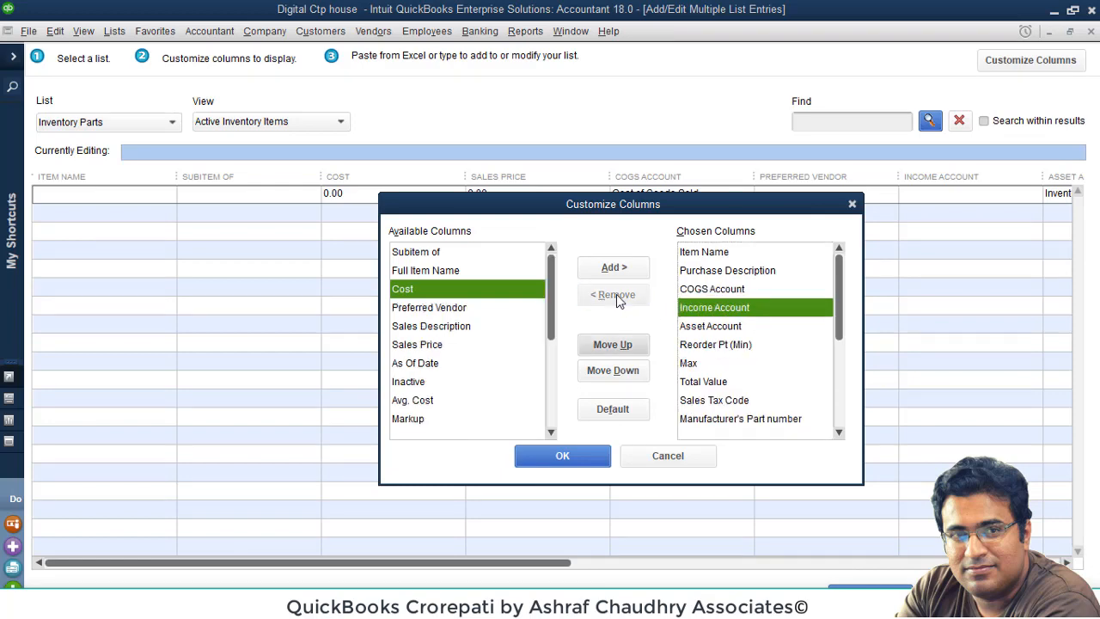
left_click(719, 344)
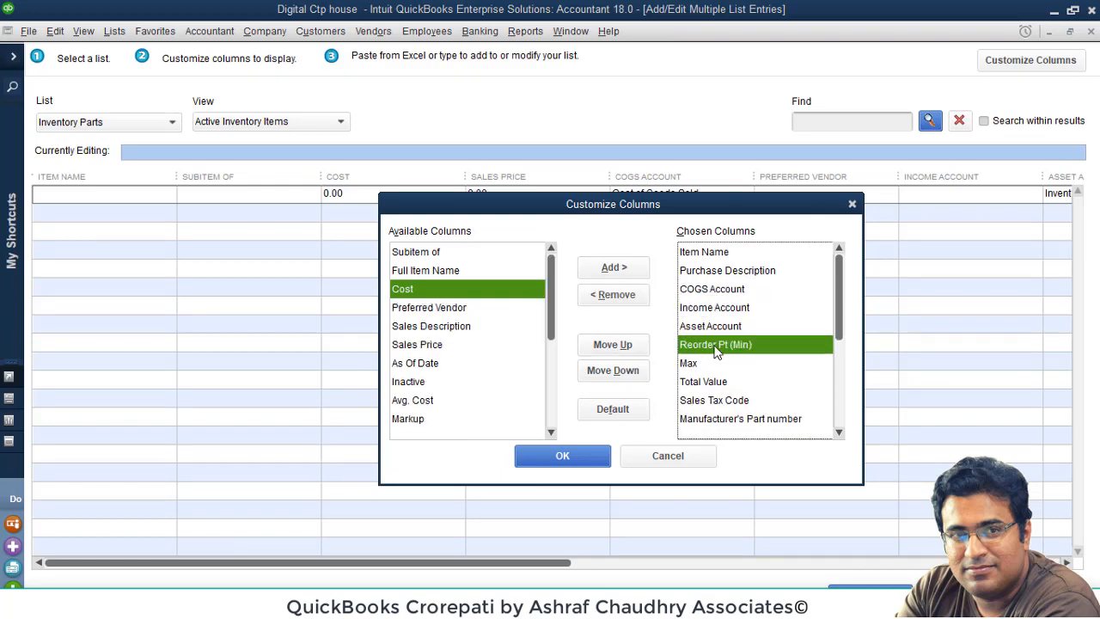
left_click(617, 296)
left_click(617, 296)
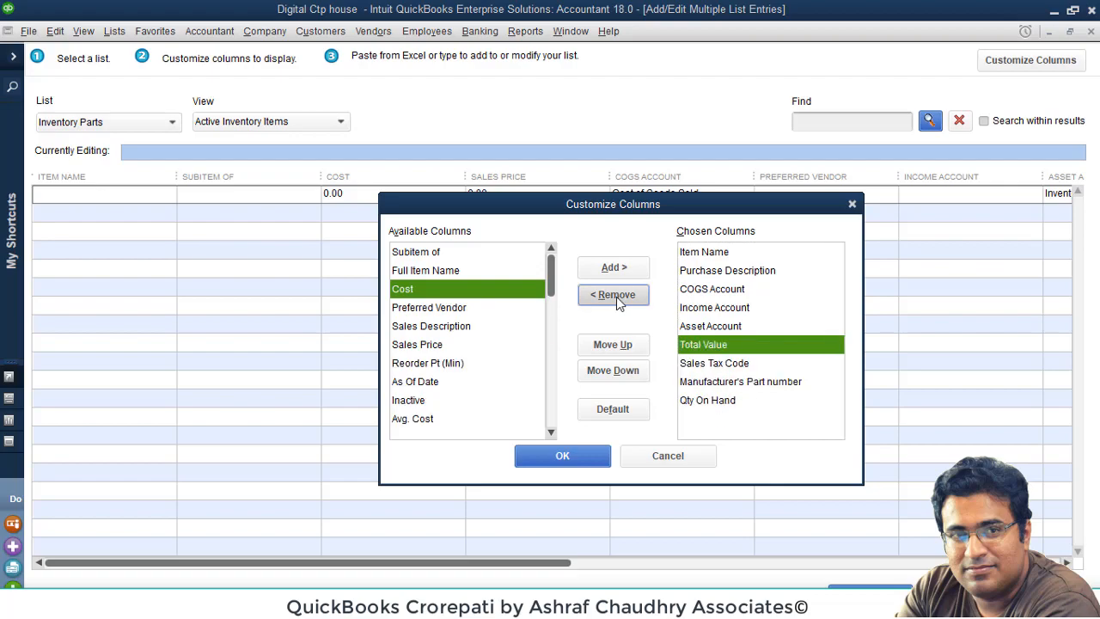
Step: Compare the Description and Purchase Description entries for the AN spring item in the INVENTORY NAME workbook and return to QuickBooks
left_click(258, 602)
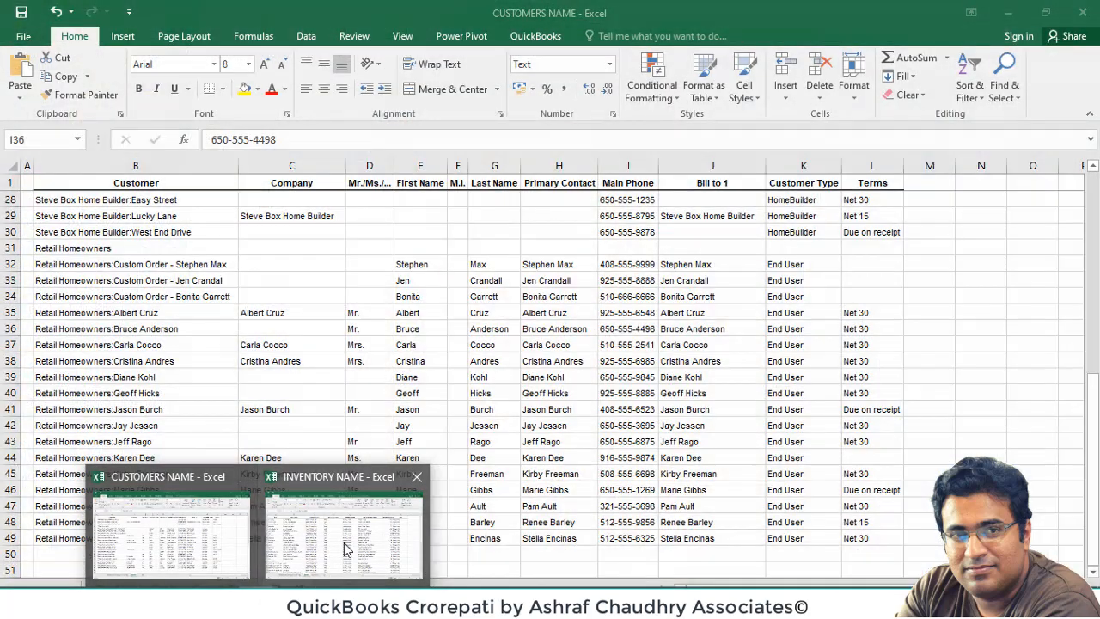
left_click(344, 525)
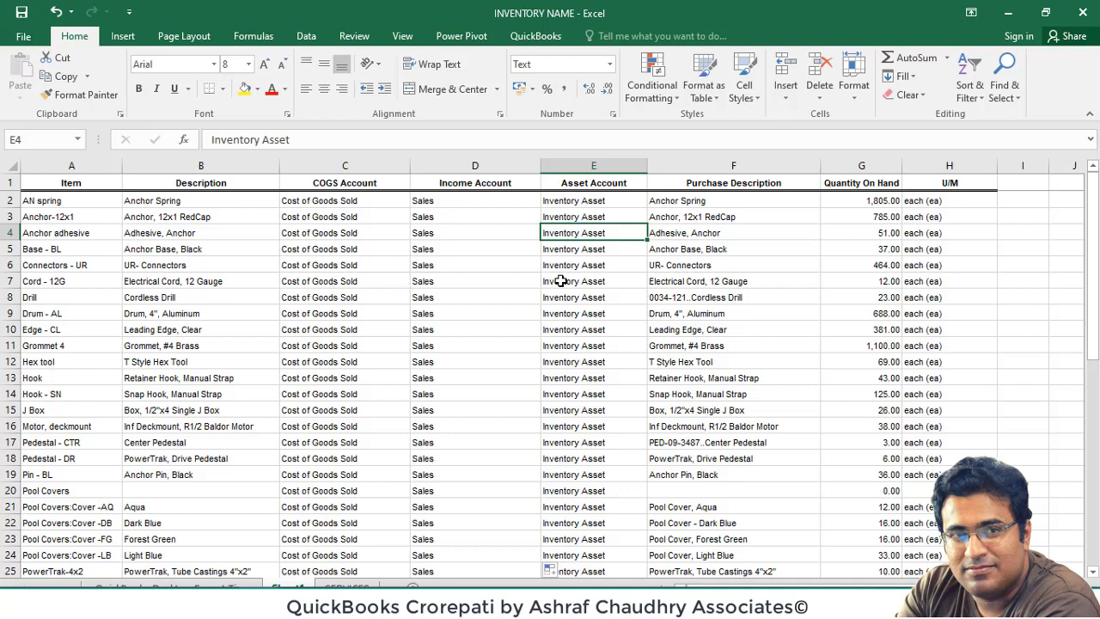
left_click(718, 196)
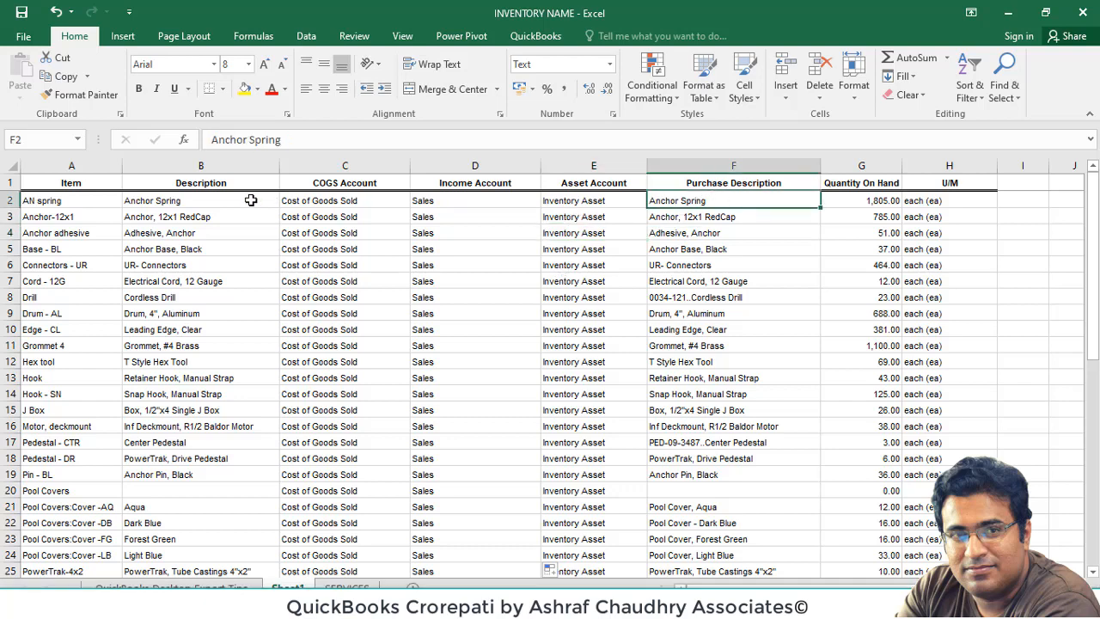
left_click(173, 200)
left_click(778, 205)
left_click(215, 196)
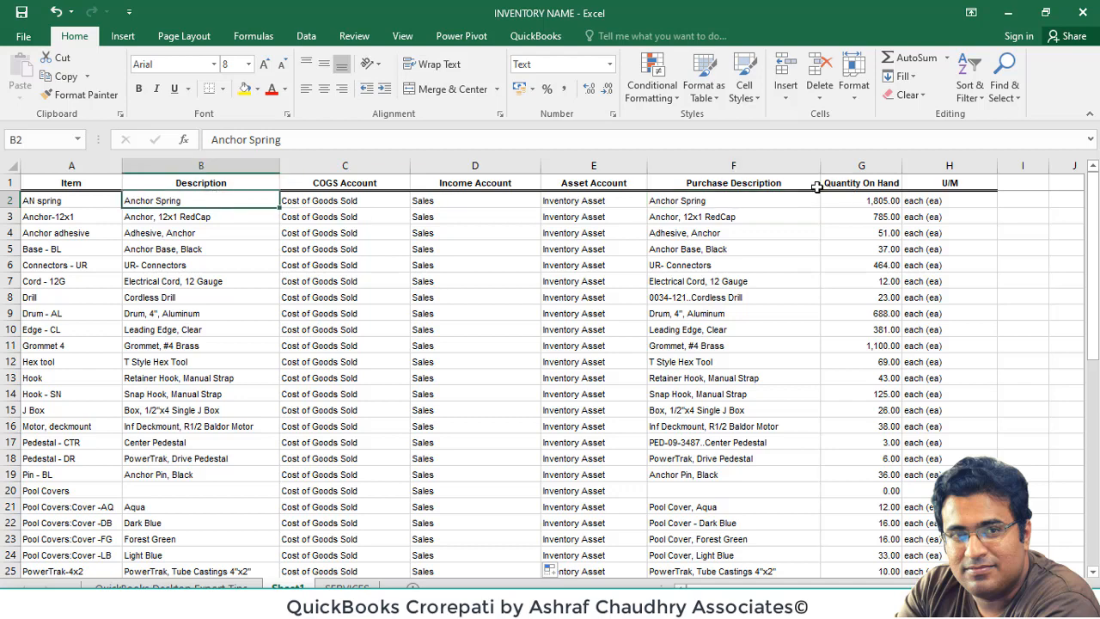
left_click(767, 196)
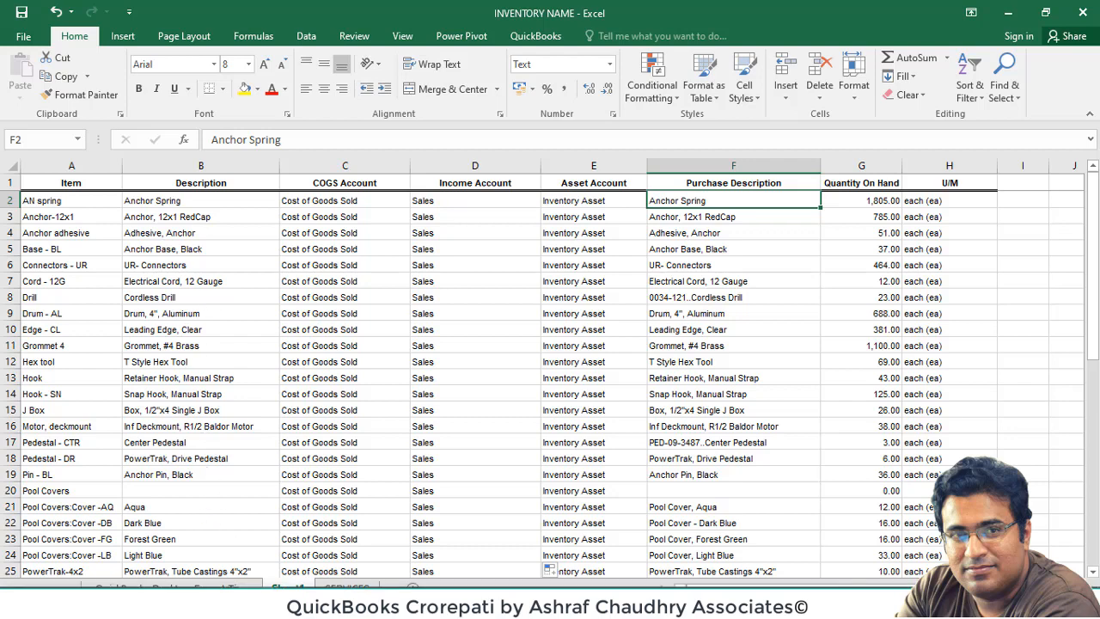
key("alt+Tab")
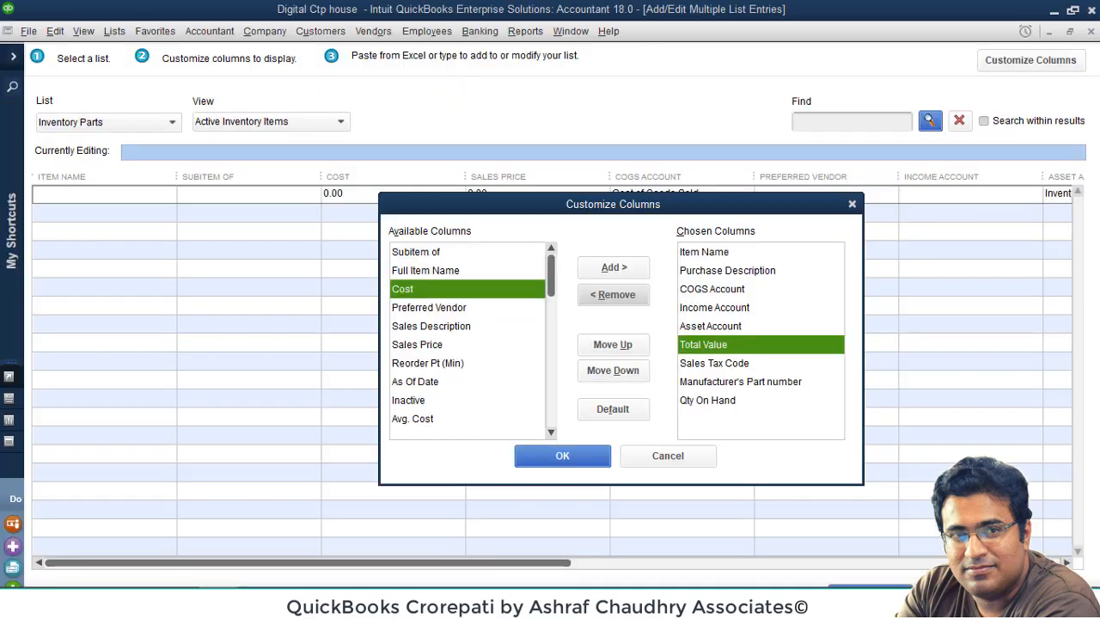
Step: Add Sales Description to the chosen columns and place it directly below Item Name
left_click(470, 329)
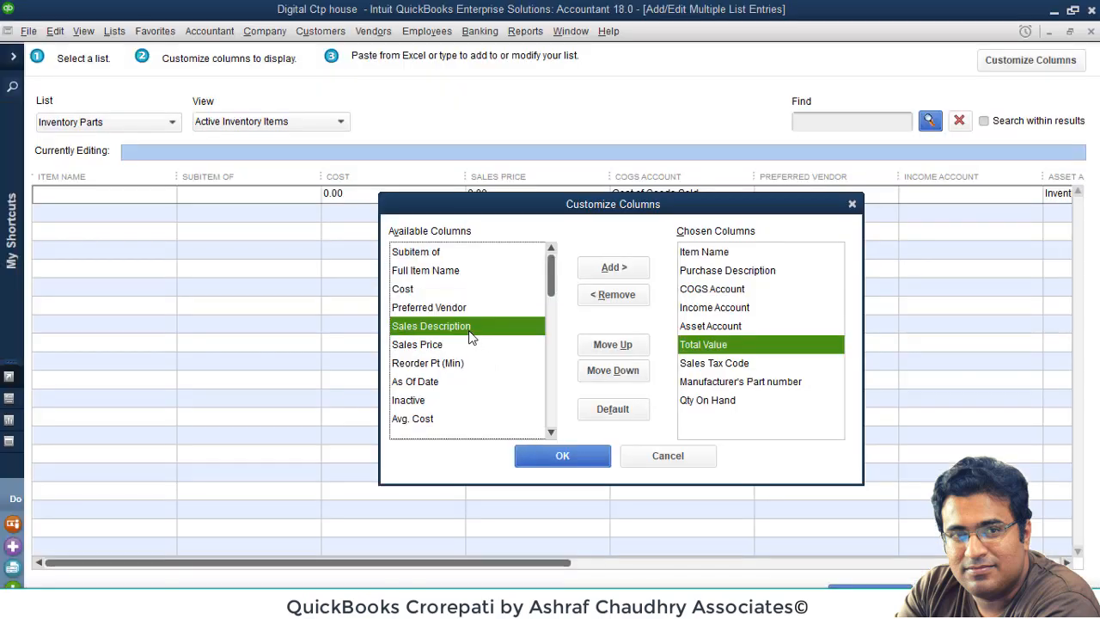
left_click(613, 268)
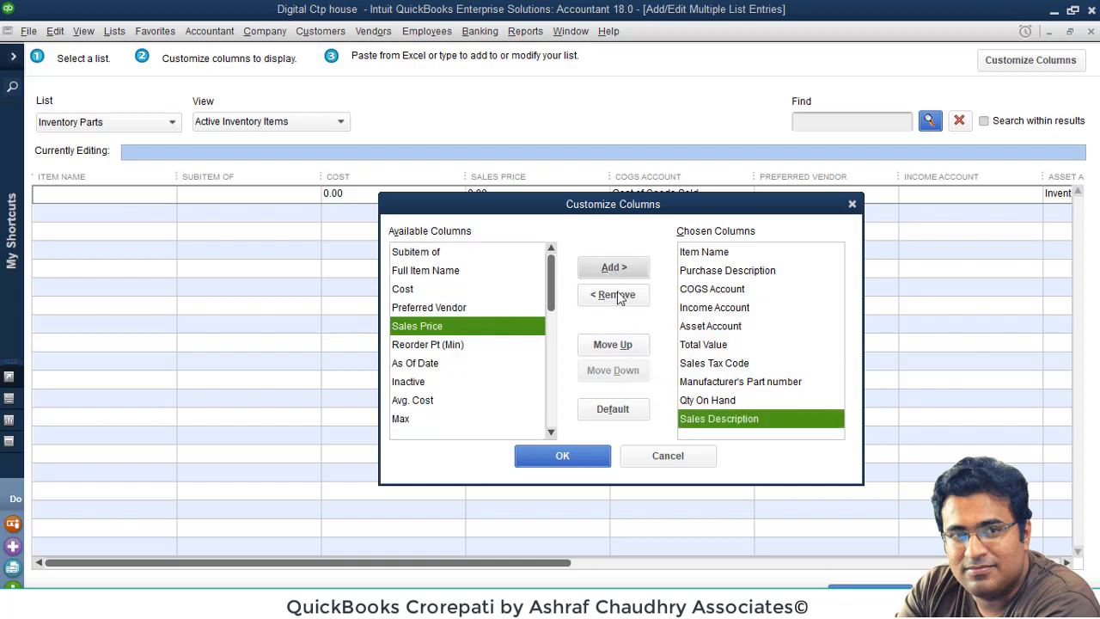
left_click(619, 347)
left_click(619, 348)
left_click(619, 347)
left_click(619, 348)
left_click(613, 345)
left_click(613, 345)
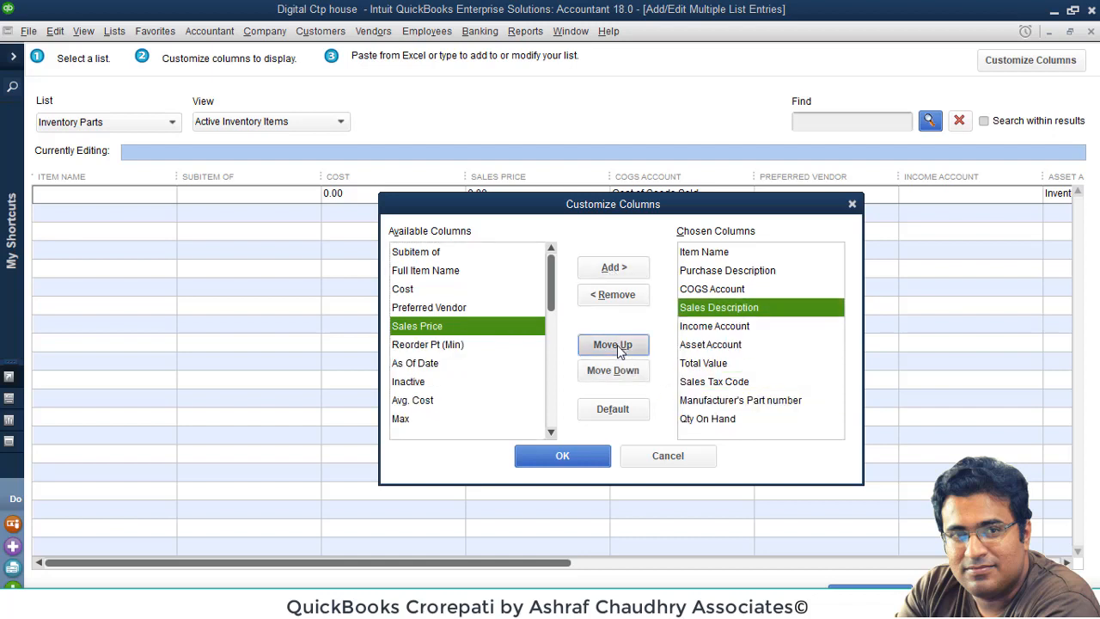
left_click(612, 345)
left_click(613, 345)
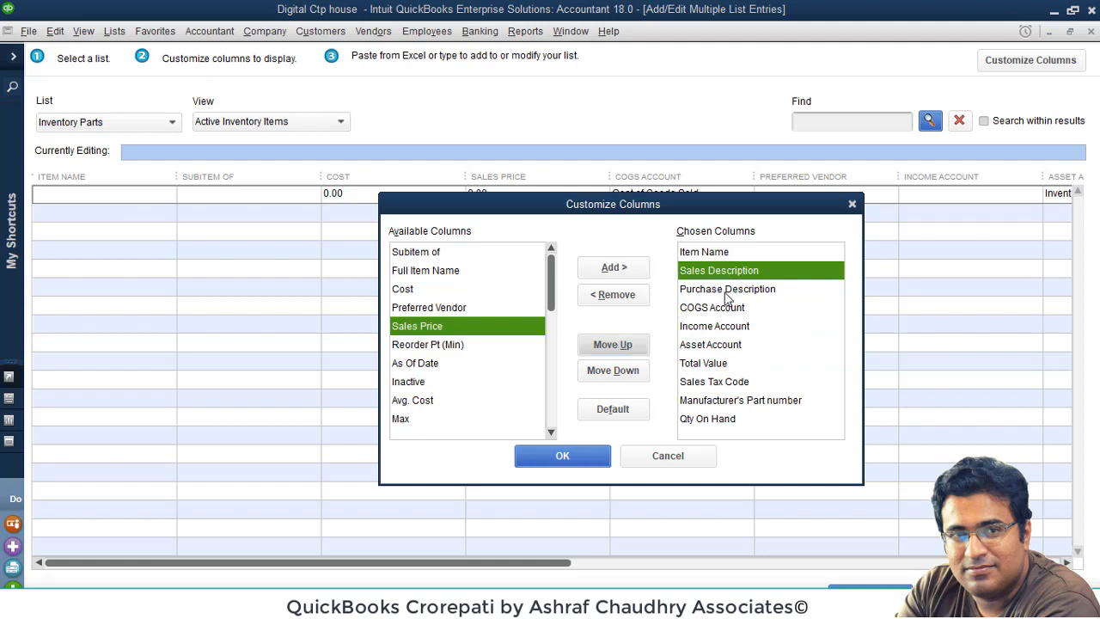
Step: Move Purchase Description down the chosen columns so that it follows Asset Account
left_click(727, 289)
left_click(631, 373)
left_click(630, 373)
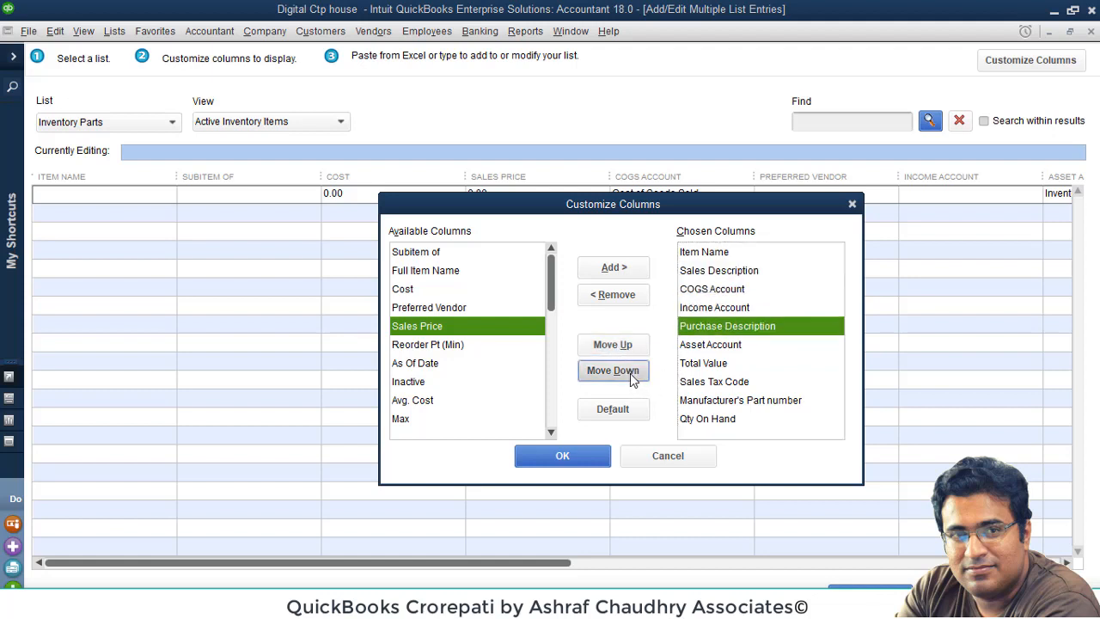
left_click(630, 373)
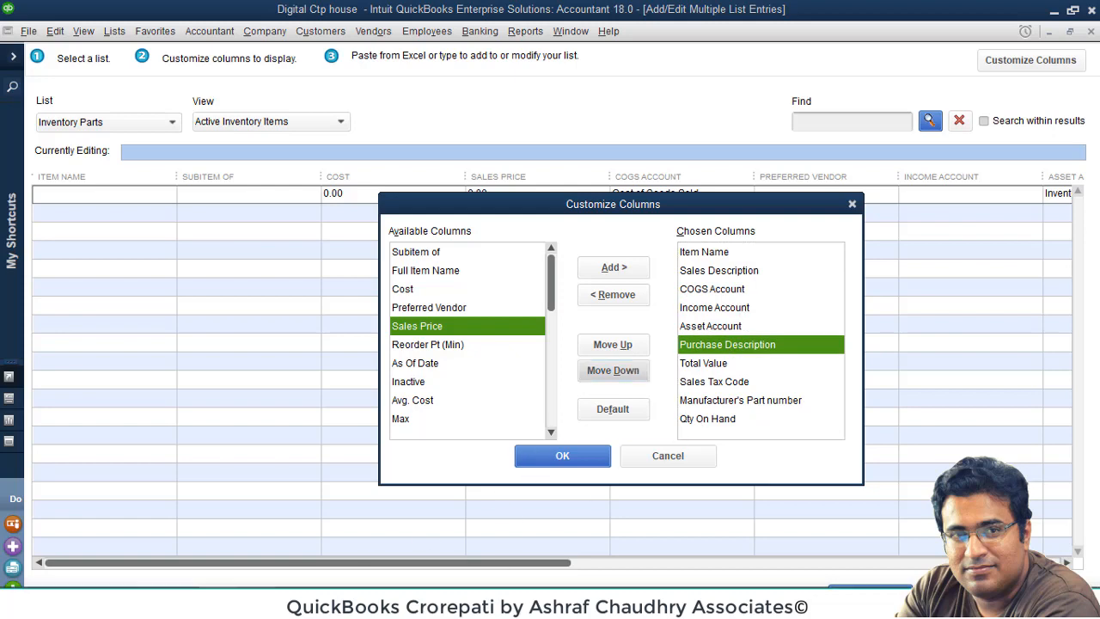
Step: Check the column order in the INVENTORY NAME workbook, and move Qty On Hand directly below Purchase Description in QuickBooks' chosen columns
mouse_move(258, 602)
left_click(318, 541)
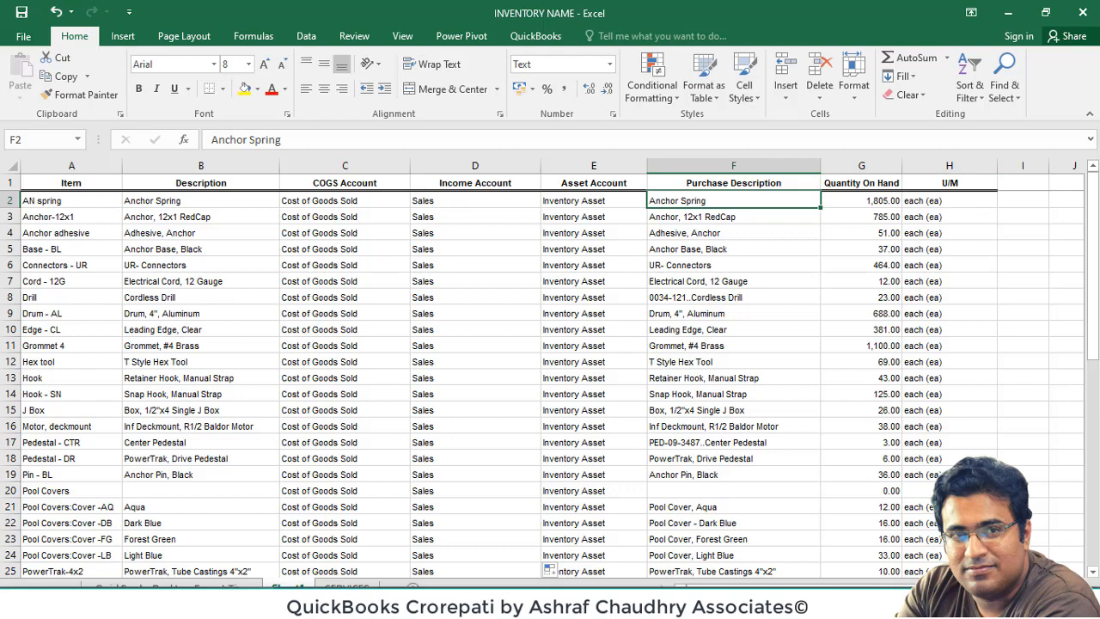
mouse_move(218, 605)
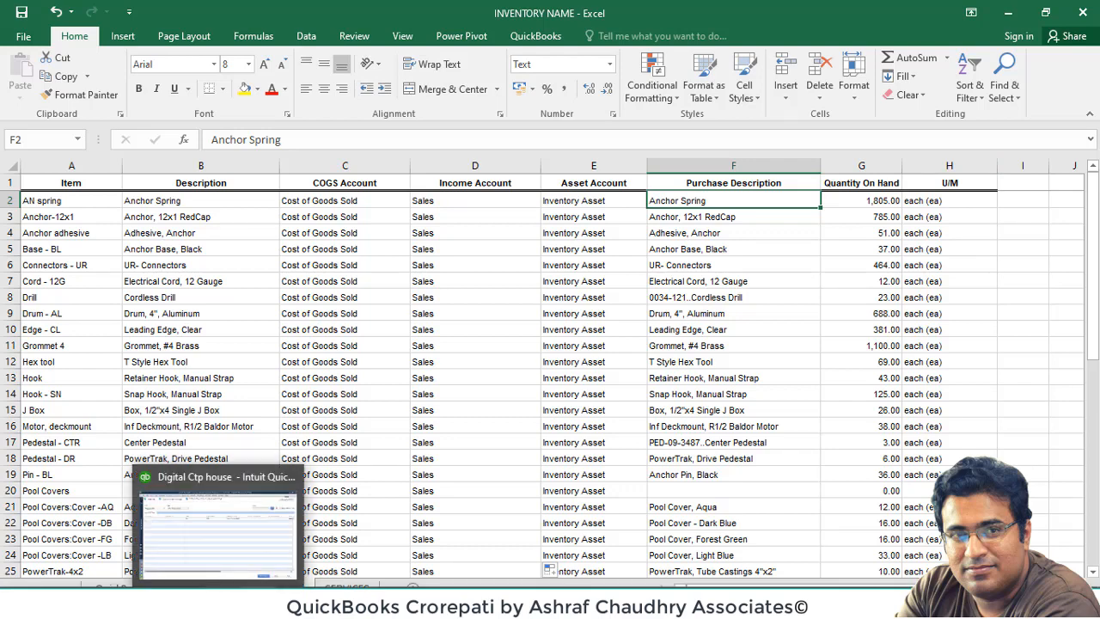
left_click(218, 605)
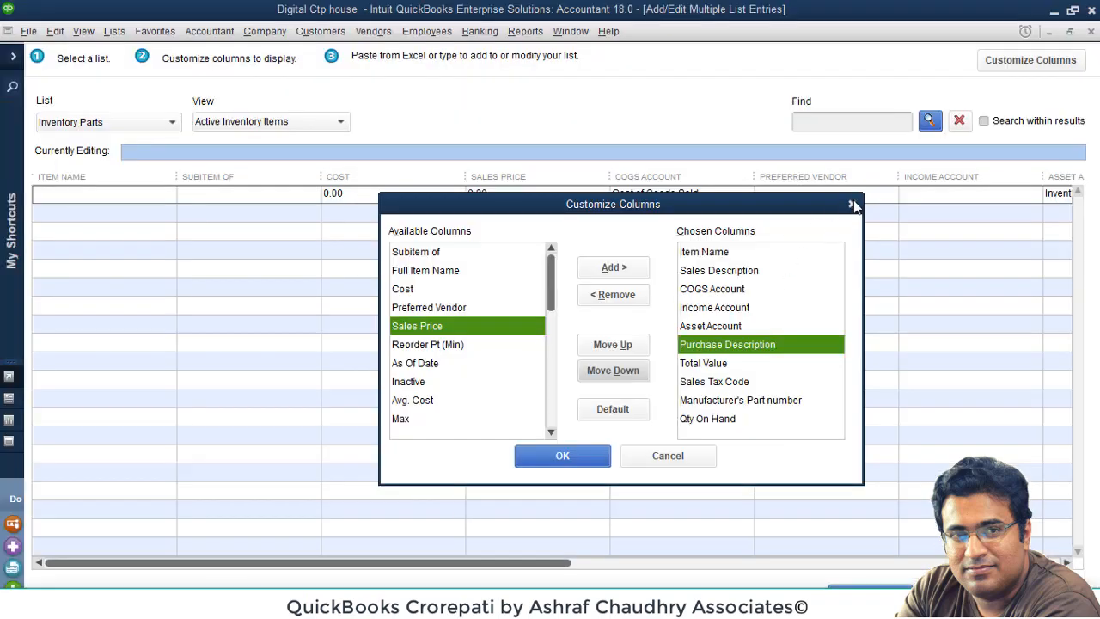
left_click(727, 419)
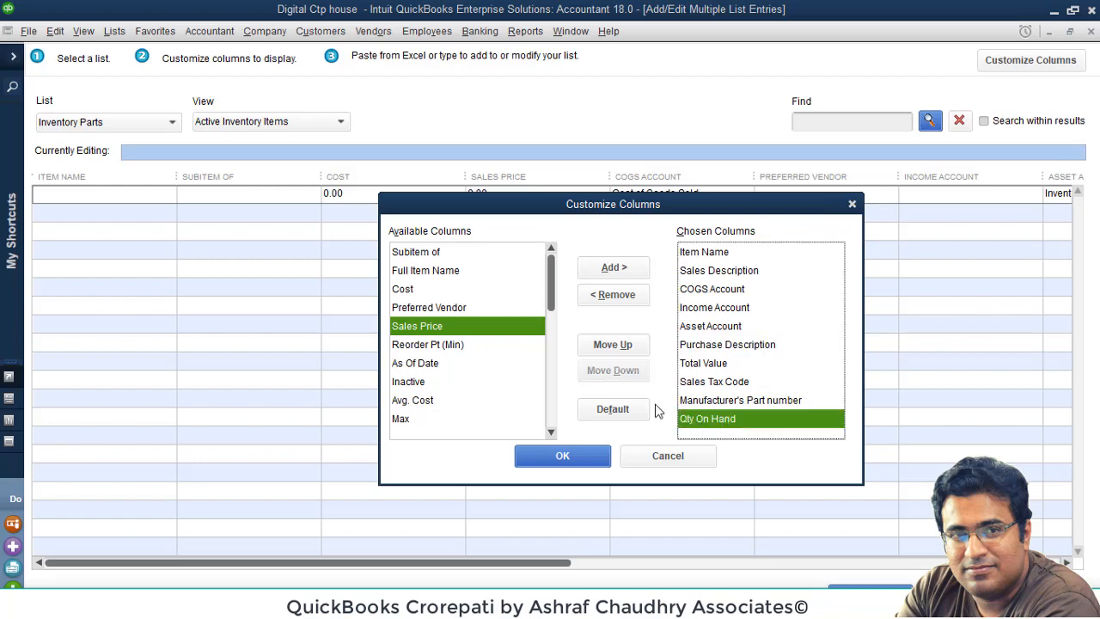
left_click(627, 352)
left_click(626, 353)
left_click(626, 352)
left_click(626, 352)
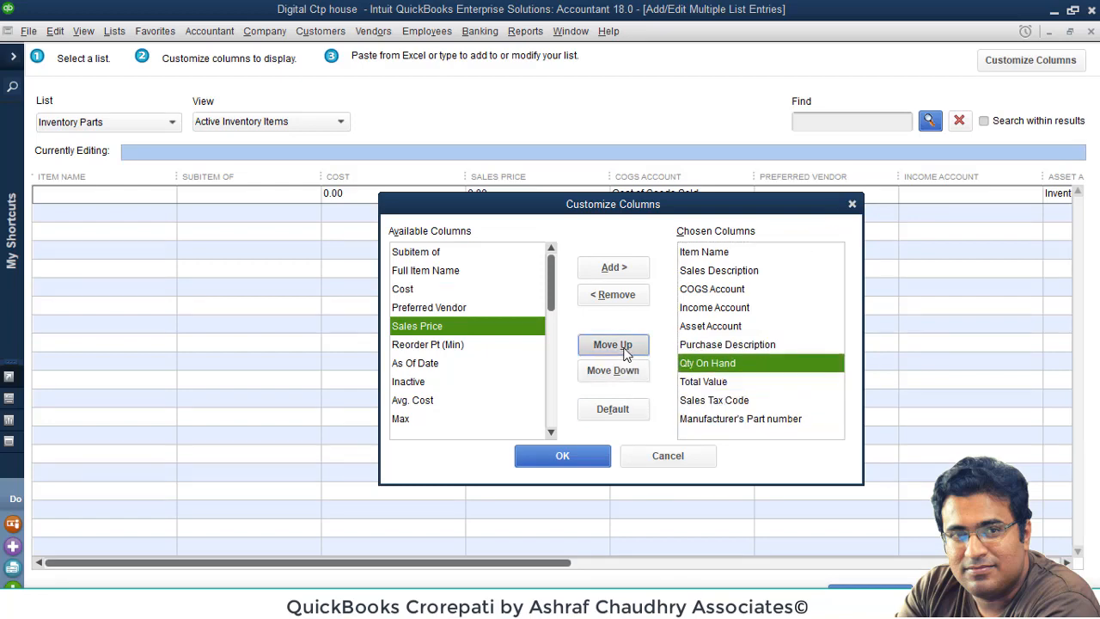
Step: Remove Total Value, Sales Tax Code and Manufacturer's Part number from the chosen columns
left_click(702, 383)
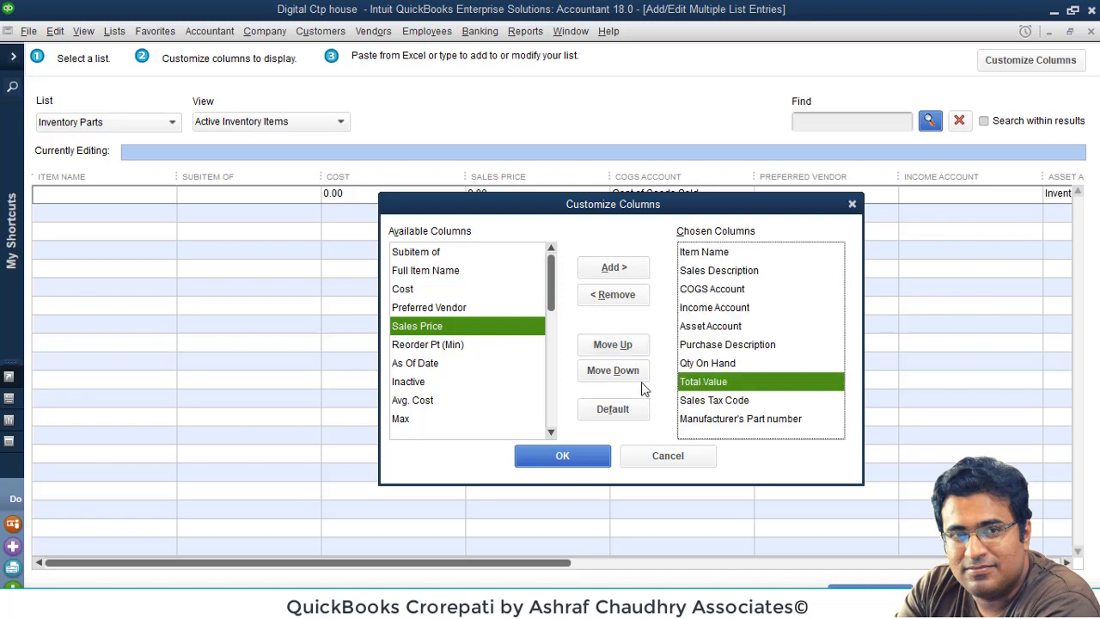
left_click(613, 298)
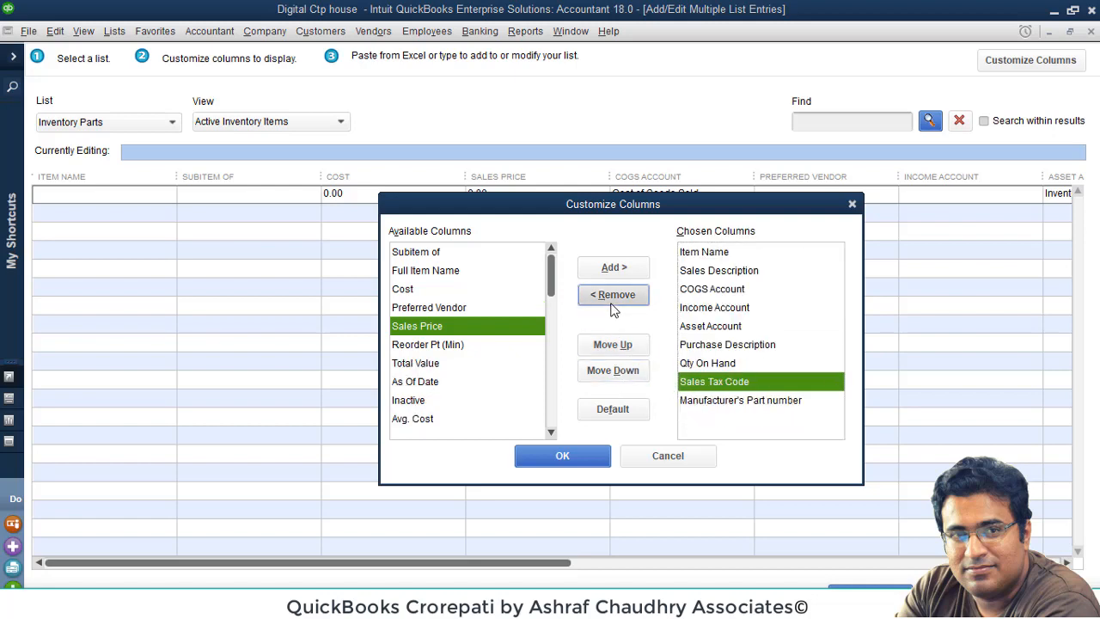
left_click(613, 297)
left_click(612, 296)
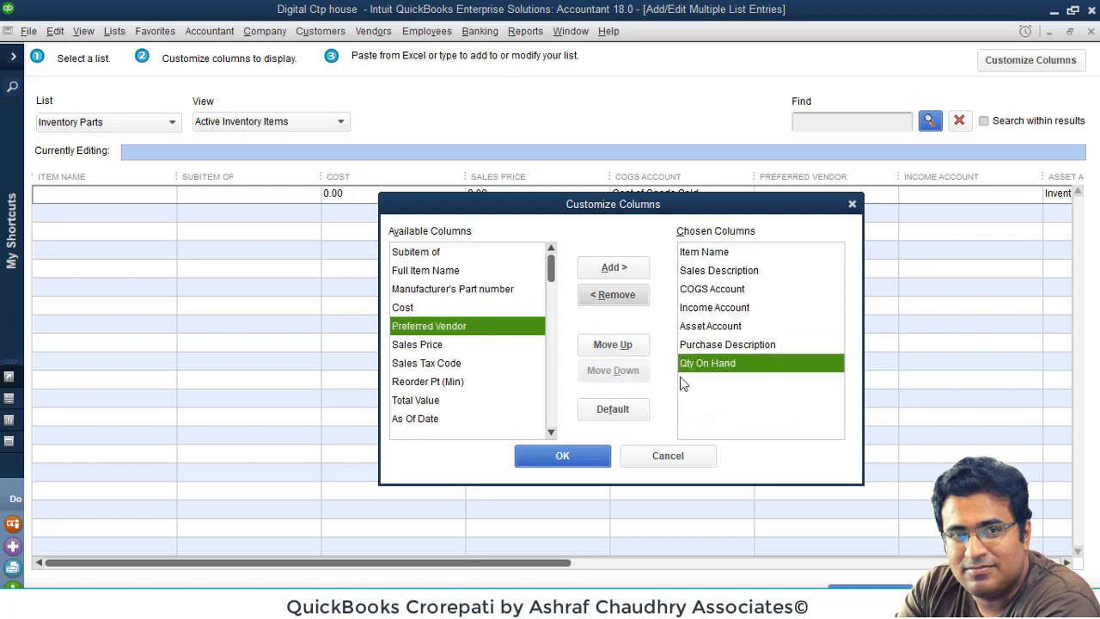
Step: Look through the entire list of available columns for one matching the workbook's U/M column
left_click(486, 292)
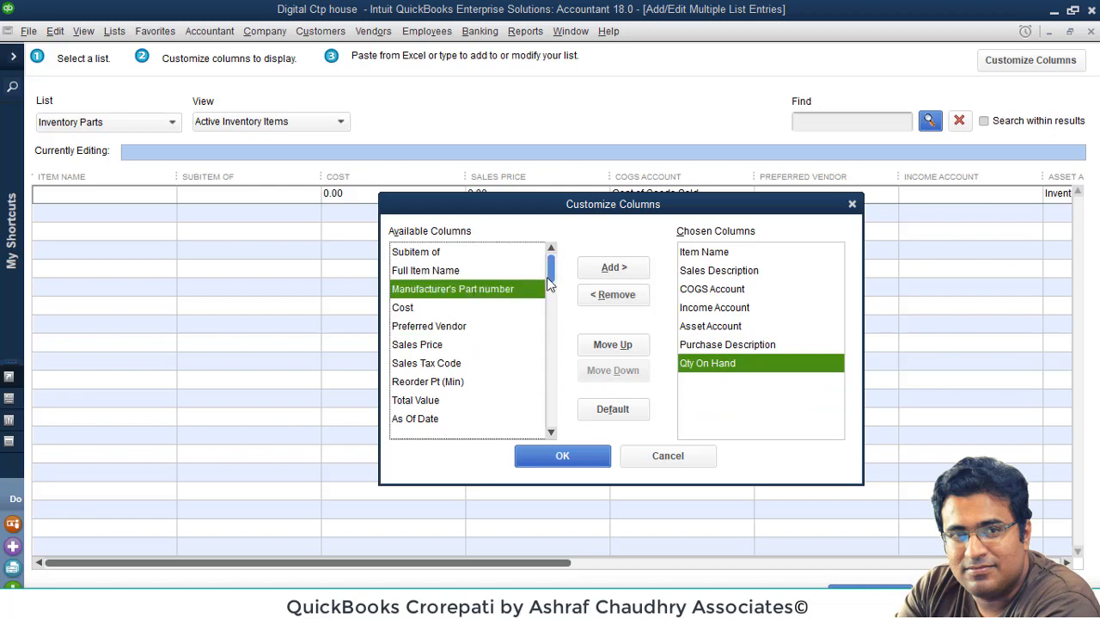
mouse_move(553, 284)
left_mouse_down()
mouse_move(535, 413)
mouse_move(545, 432)
mouse_move(550, 276)
left_mouse_up()
left_click_drag(467, 258, 527, 398)
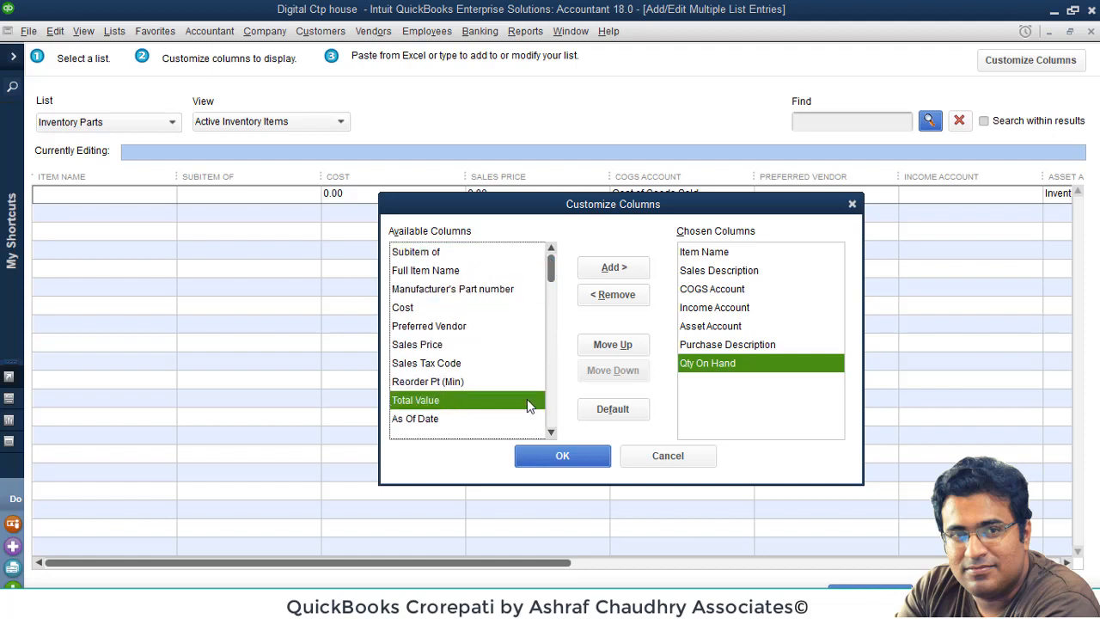
mouse_move(554, 272)
left_mouse_down()
mouse_move(551, 426)
mouse_move(557, 268)
left_mouse_up()
left_click(446, 260)
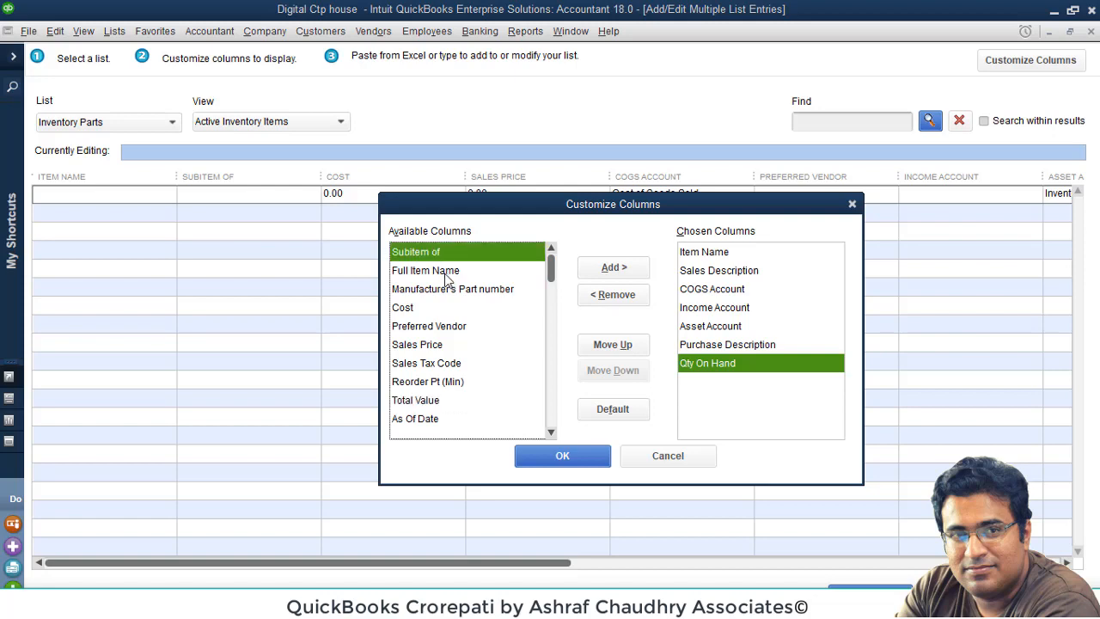
mouse_move(446, 273)
left_mouse_down()
mouse_move(448, 421)
mouse_move(431, 422)
mouse_move(438, 258)
left_mouse_up()
left_click_drag(438, 260, 432, 416)
scroll(432, 416, "down", 2)
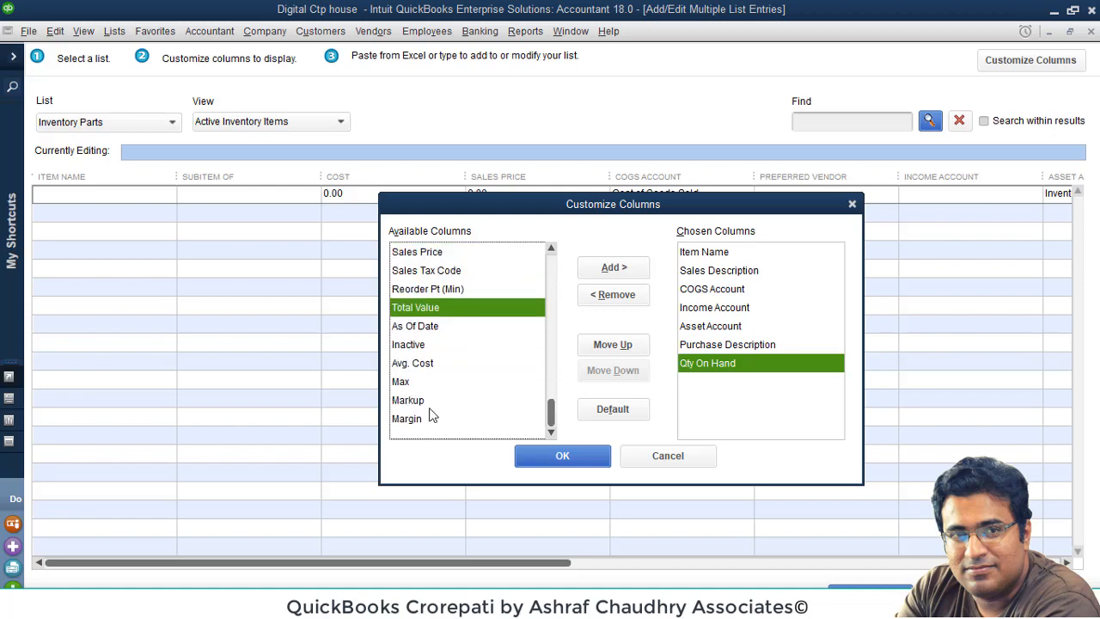
Step: Discard the column customization and the unsaved inventory parts, then close the Item List to return to the Home page
left_click(852, 205)
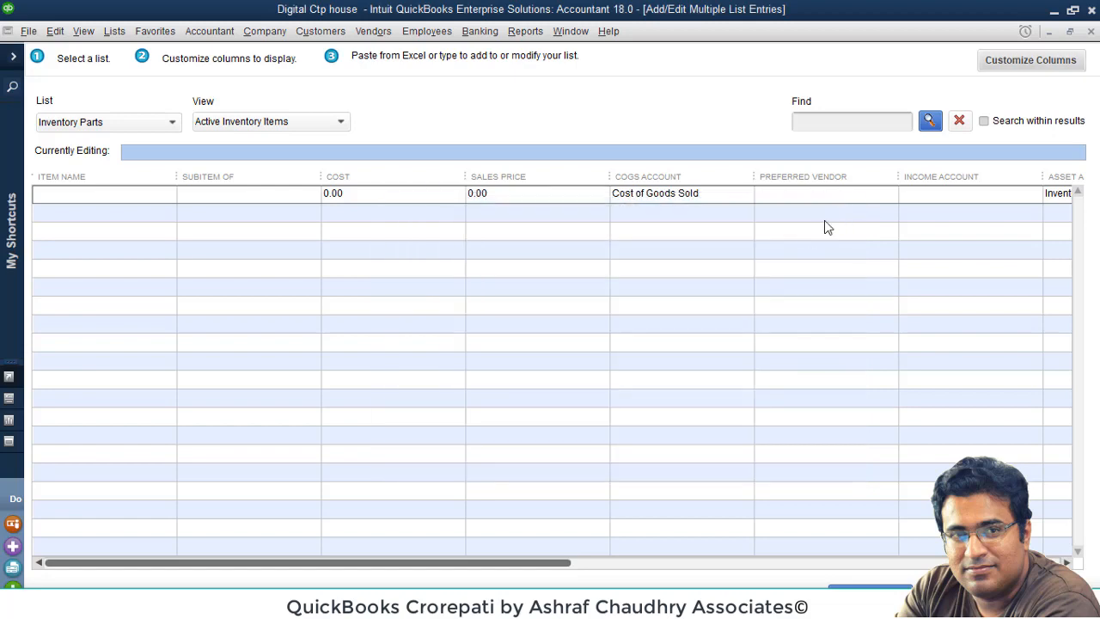
left_click(1091, 32)
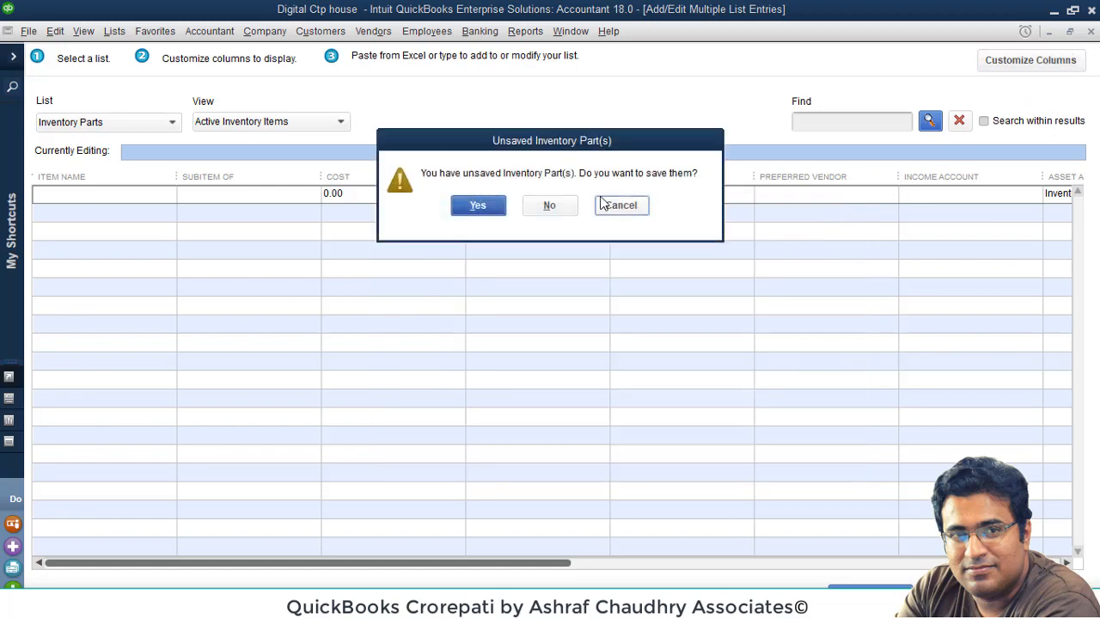
left_click(553, 206)
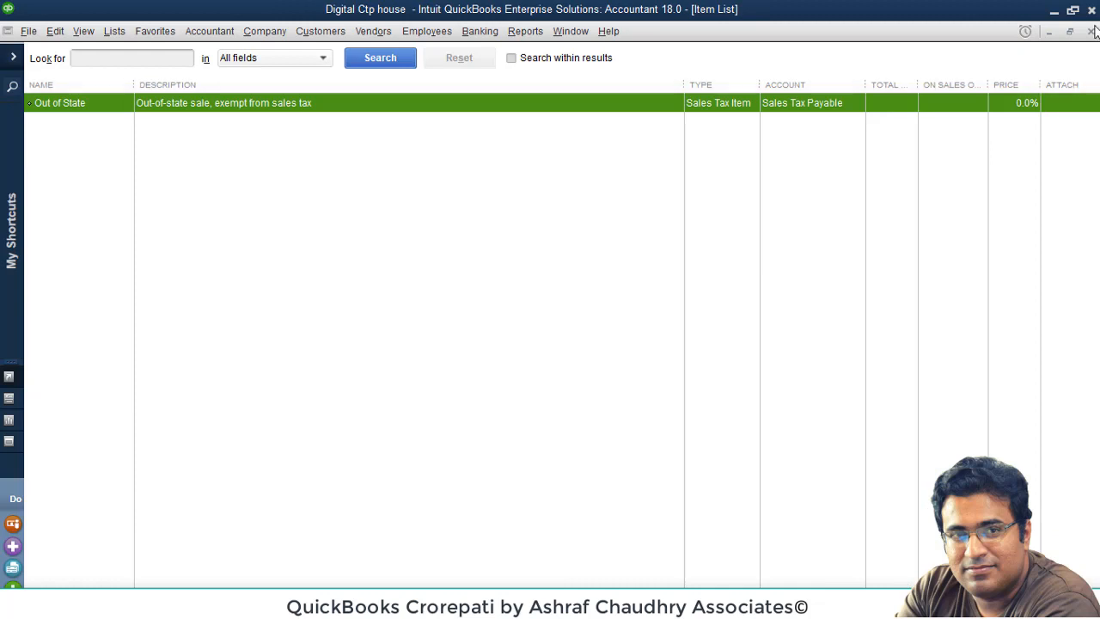
left_click(1091, 32)
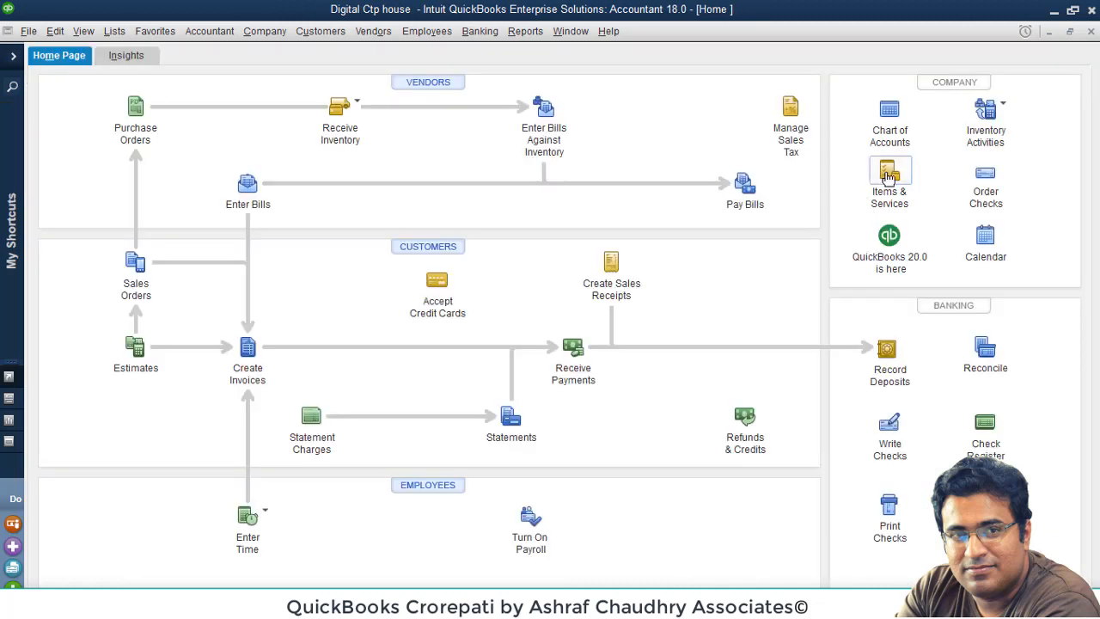
Step: Open the Item List from Items & Services and start a new item of type Inventory Part
left_click(890, 176)
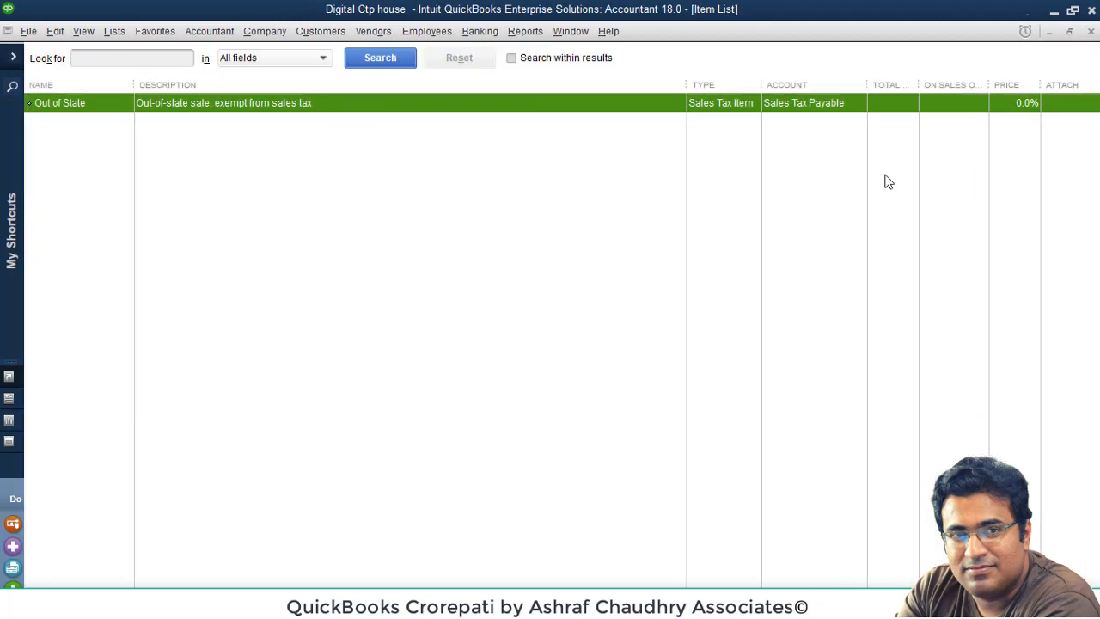
key("alt+i")
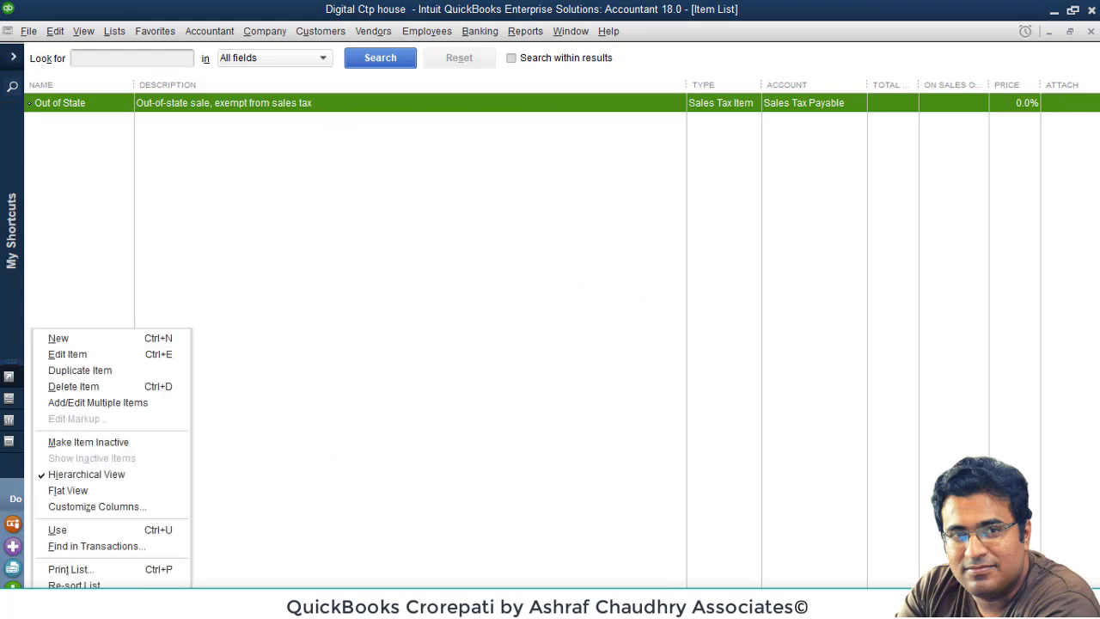
left_click(135, 341)
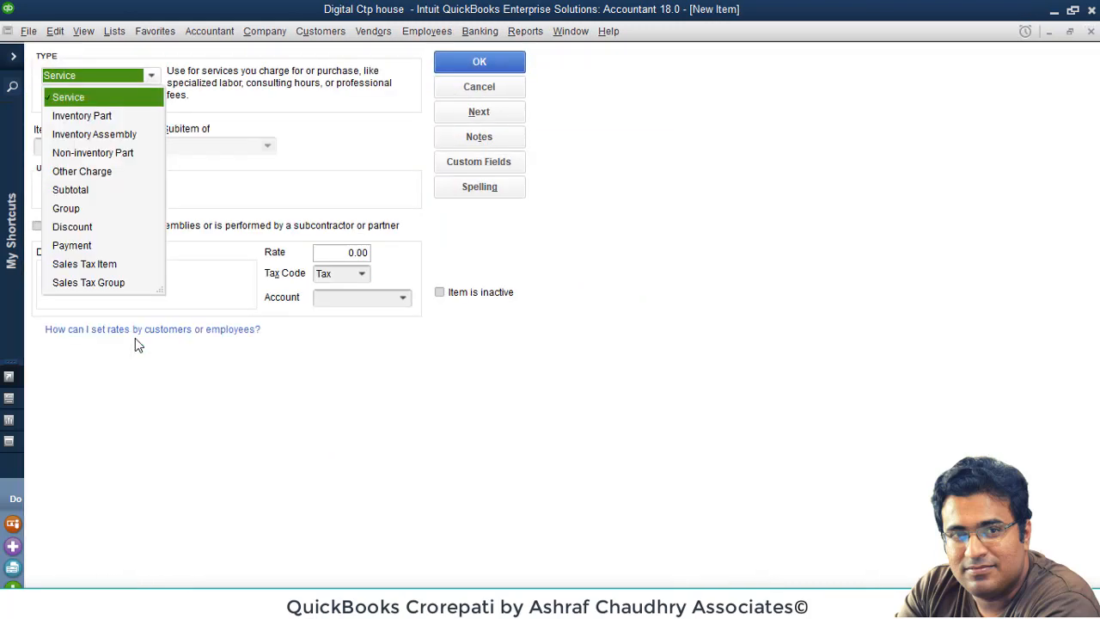
left_click(116, 116)
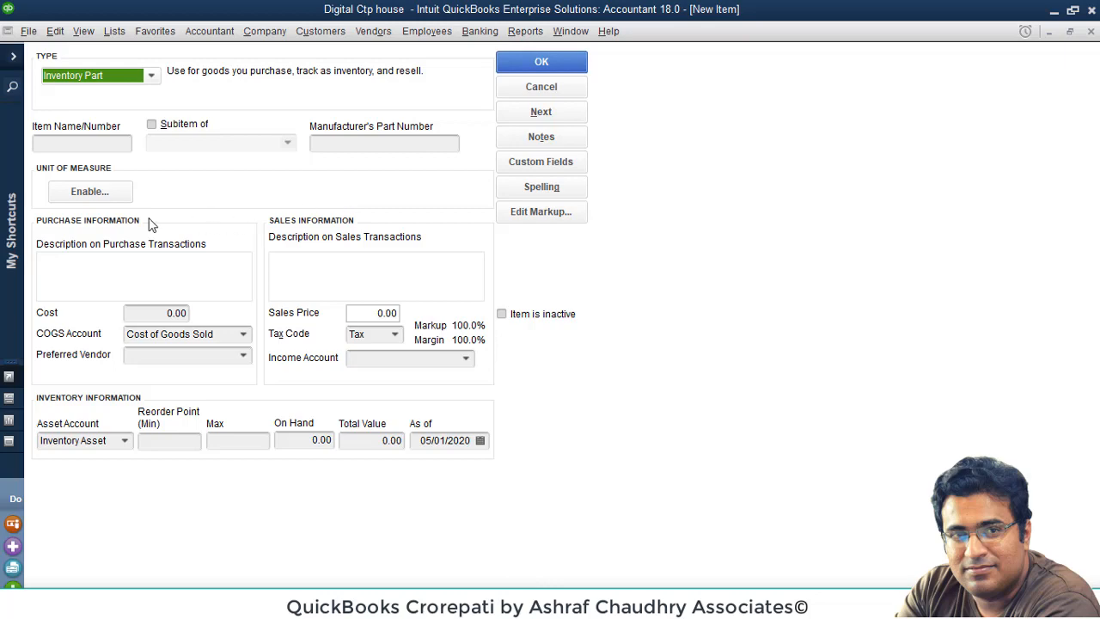
Step: Enable the unit of measure feature in Single U/M Per Item mode, with type Count and unit Each (ea)
left_click(84, 200)
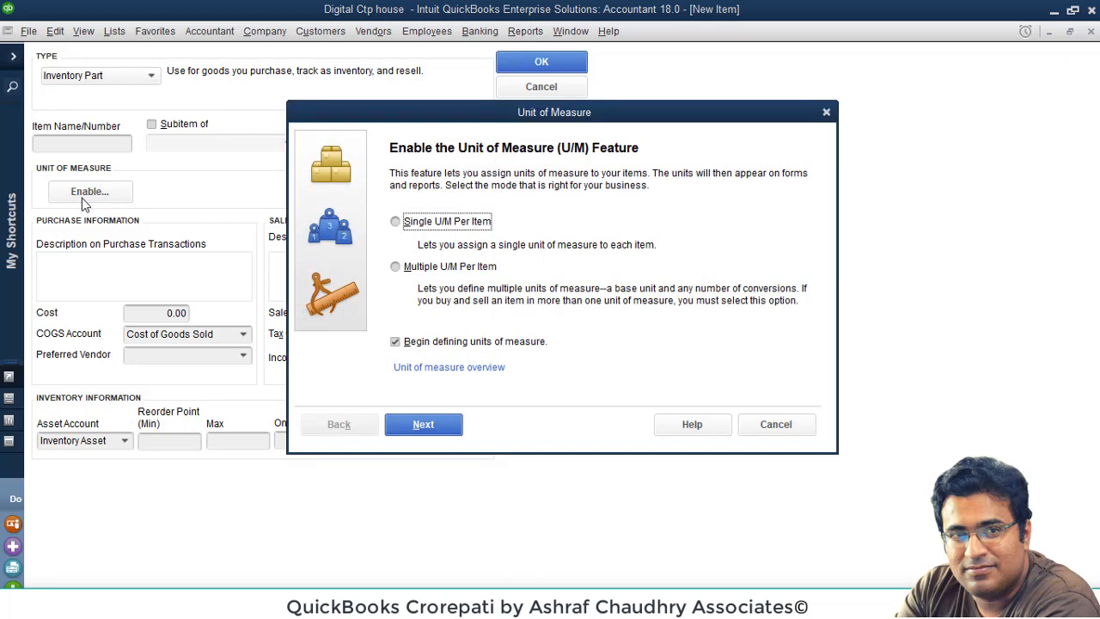
left_click(449, 268)
left_click(447, 221)
left_click(451, 426)
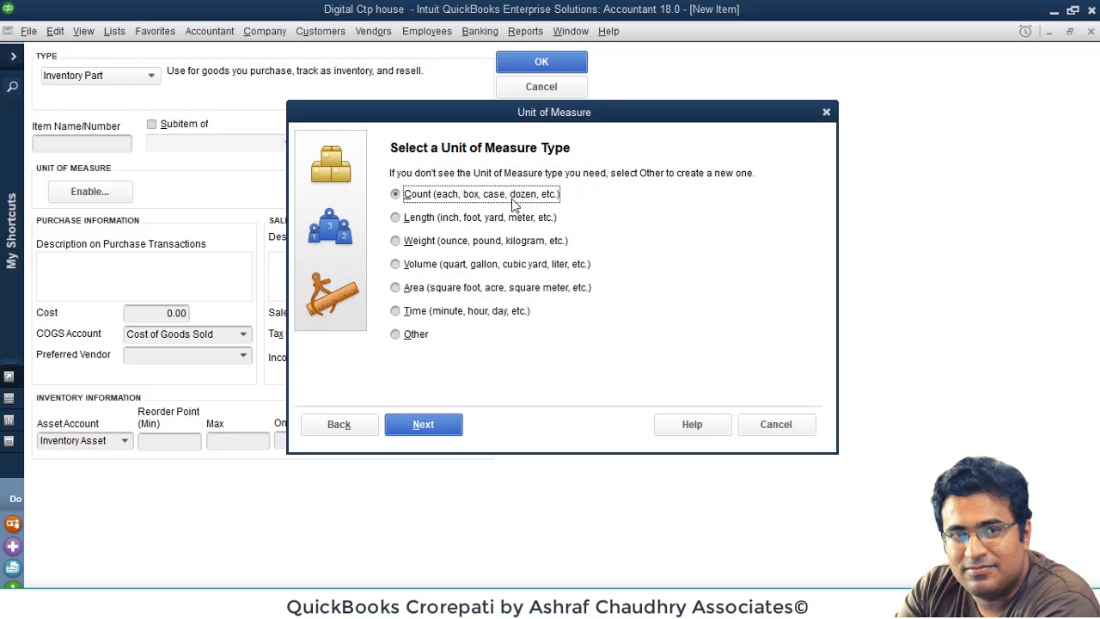
left_click(436, 424)
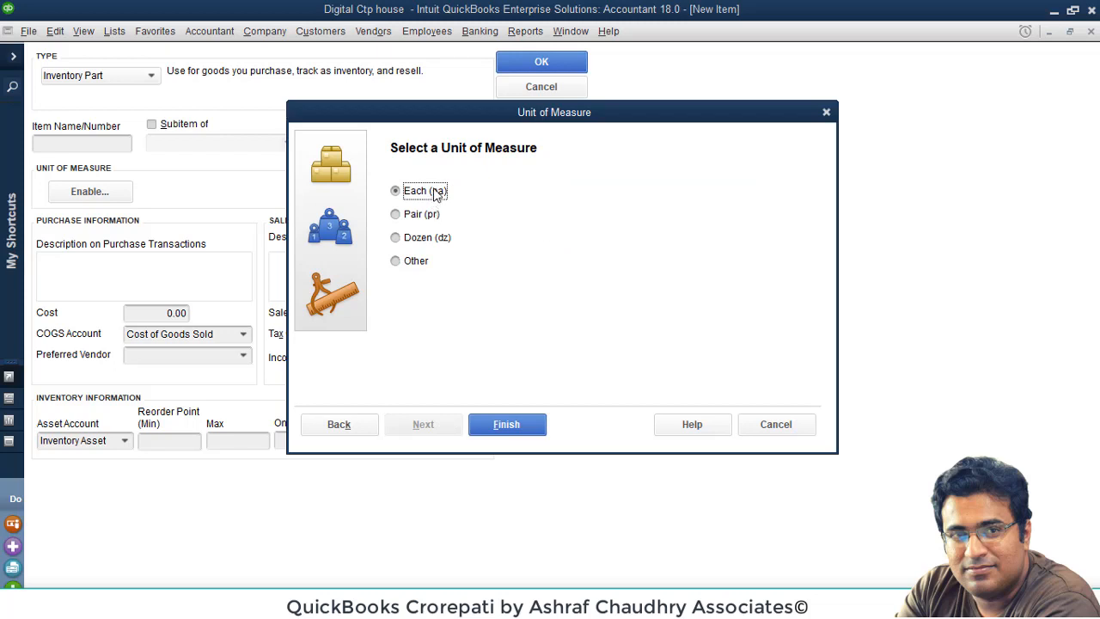
left_click(501, 429)
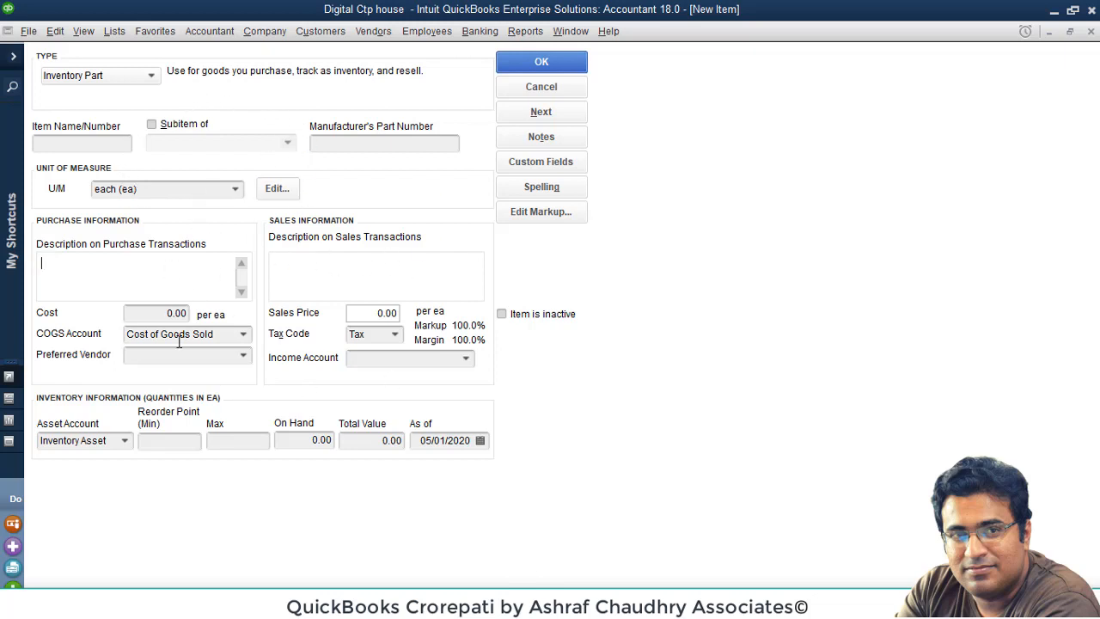
Step: View the custom field setup for items and close it without defining any fields
left_click(536, 168)
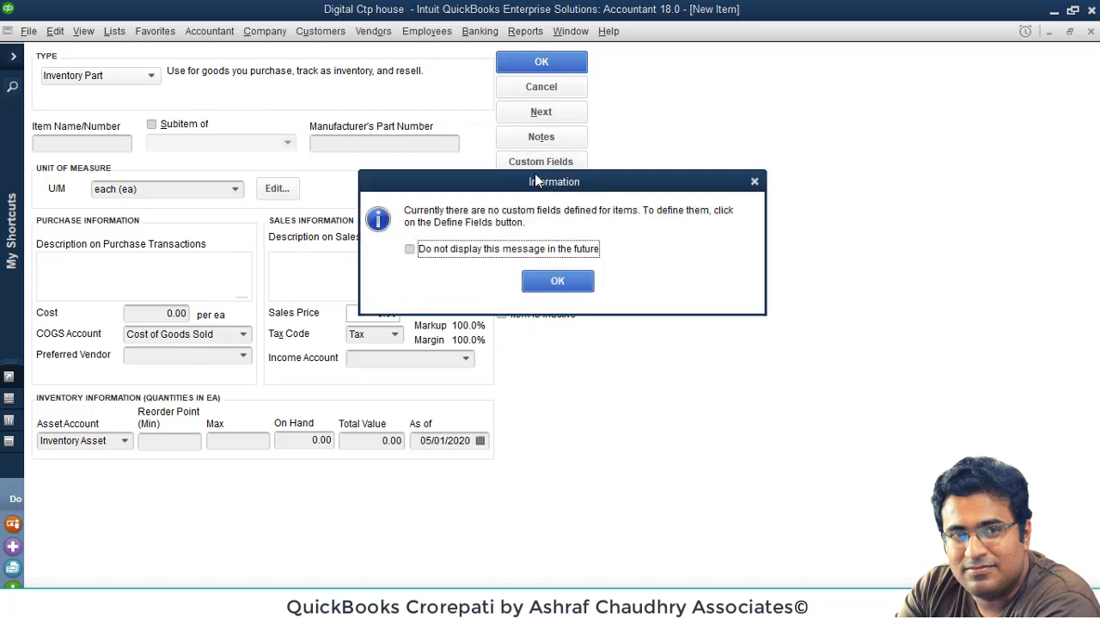
left_click(555, 282)
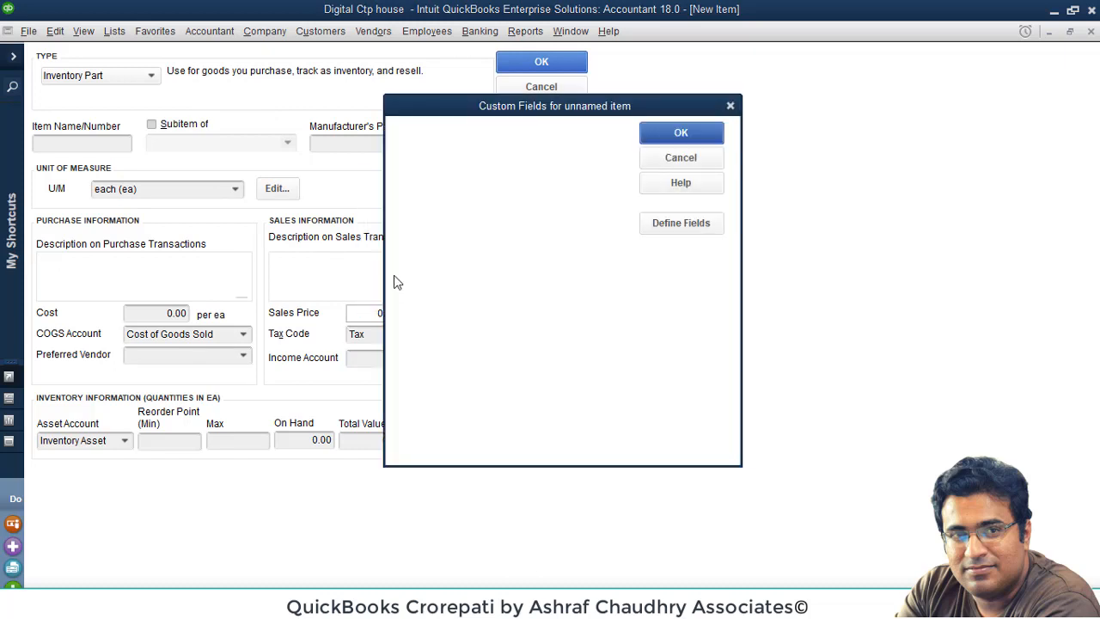
left_click(683, 225)
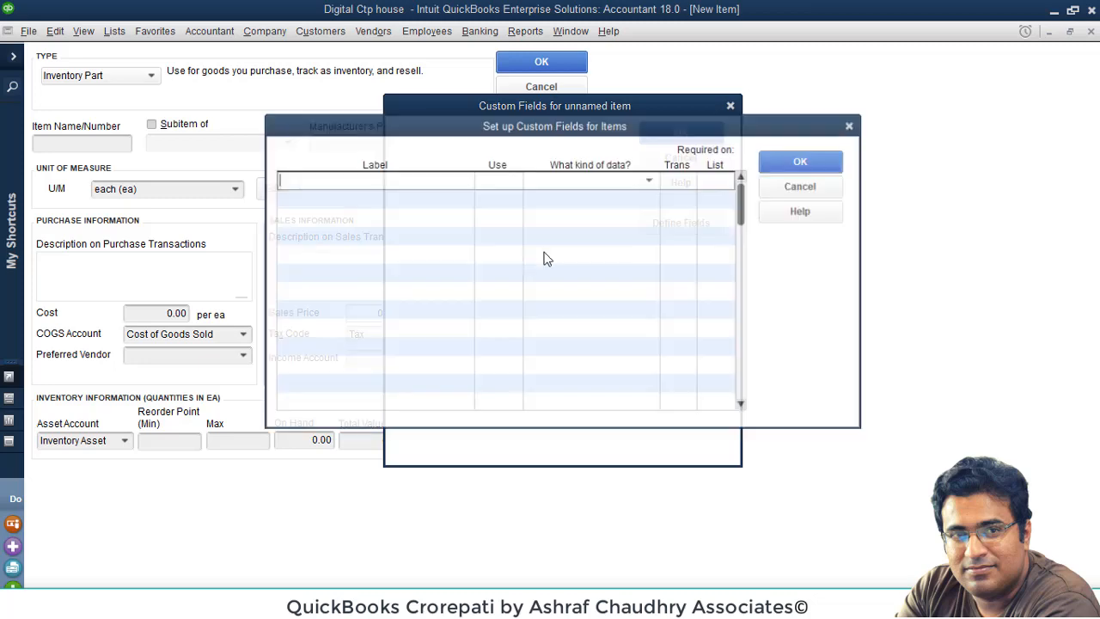
left_click(851, 125)
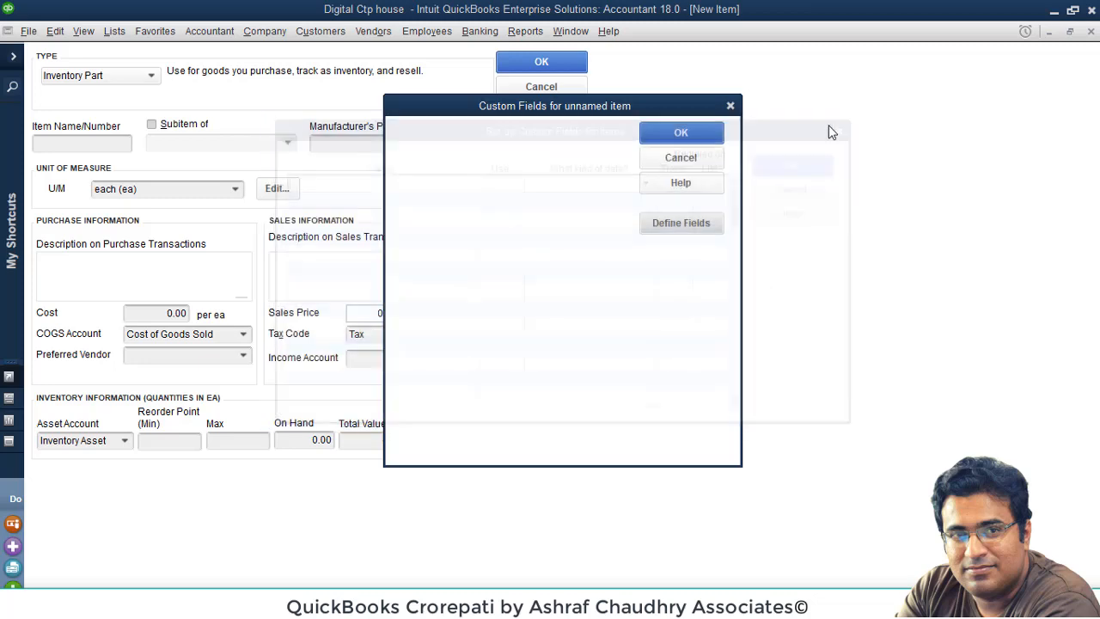
left_click(730, 107)
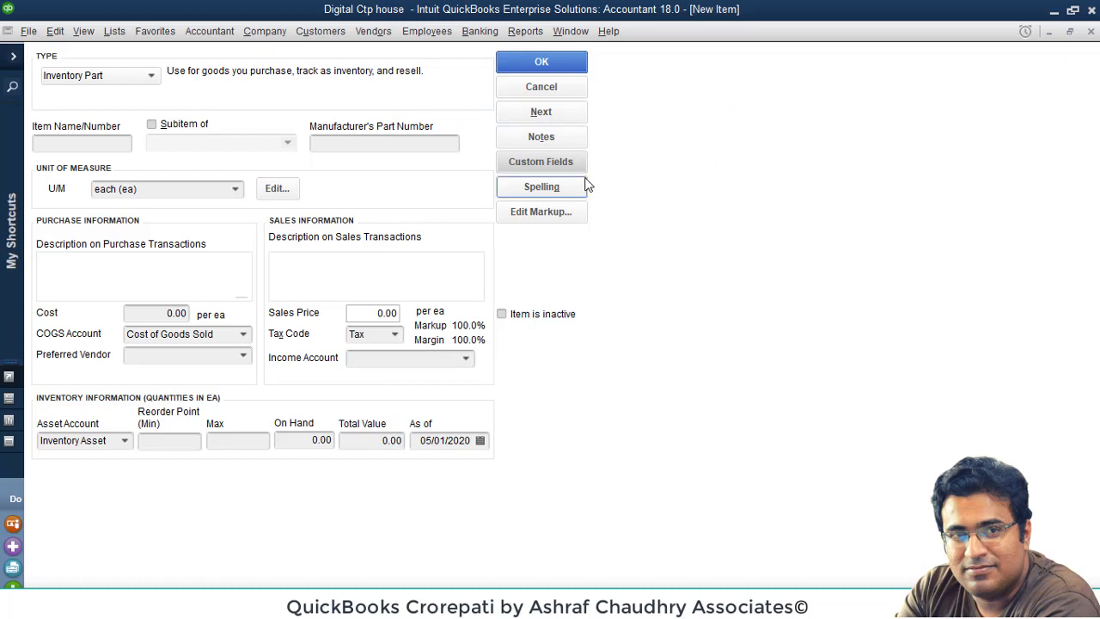
Step: Try to save the unnamed inventory part, and close the new item without saving it
left_click(542, 62)
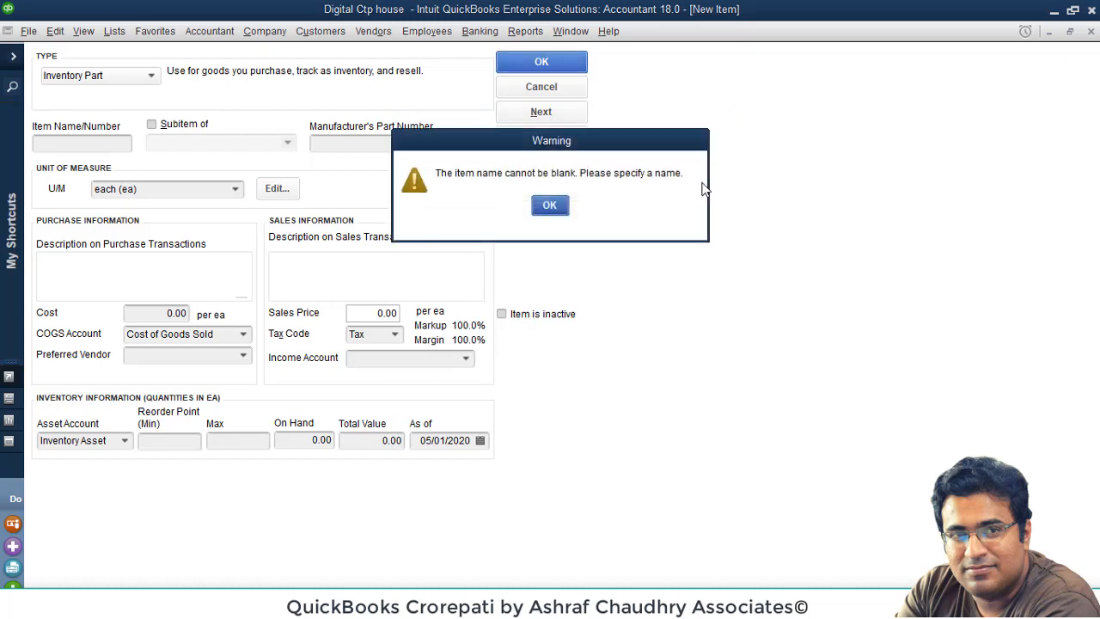
left_click(554, 207)
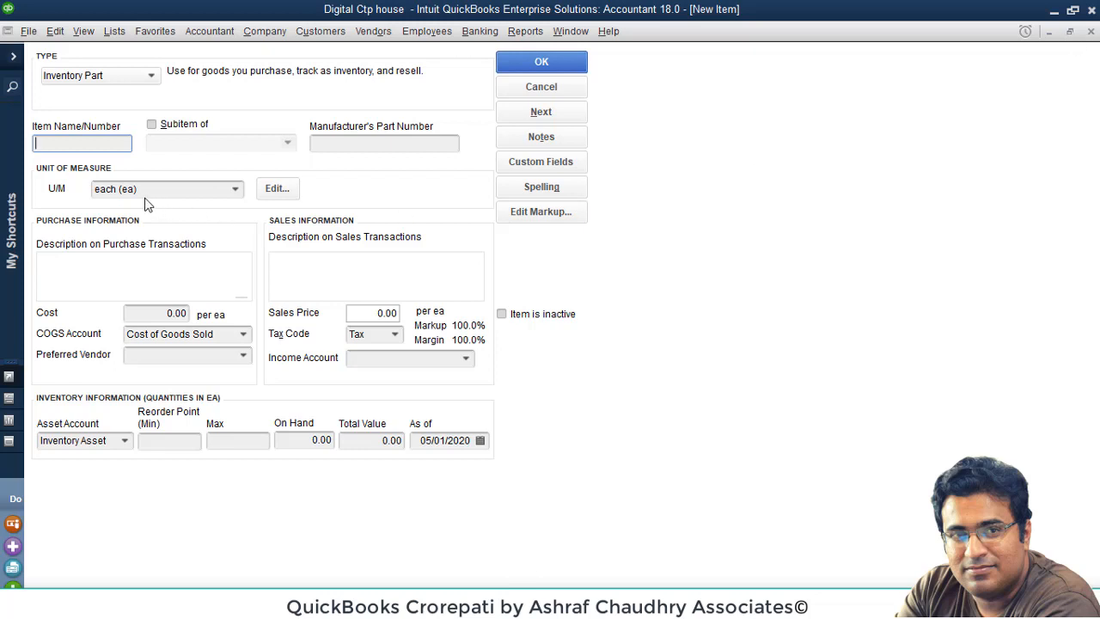
left_click(1092, 32)
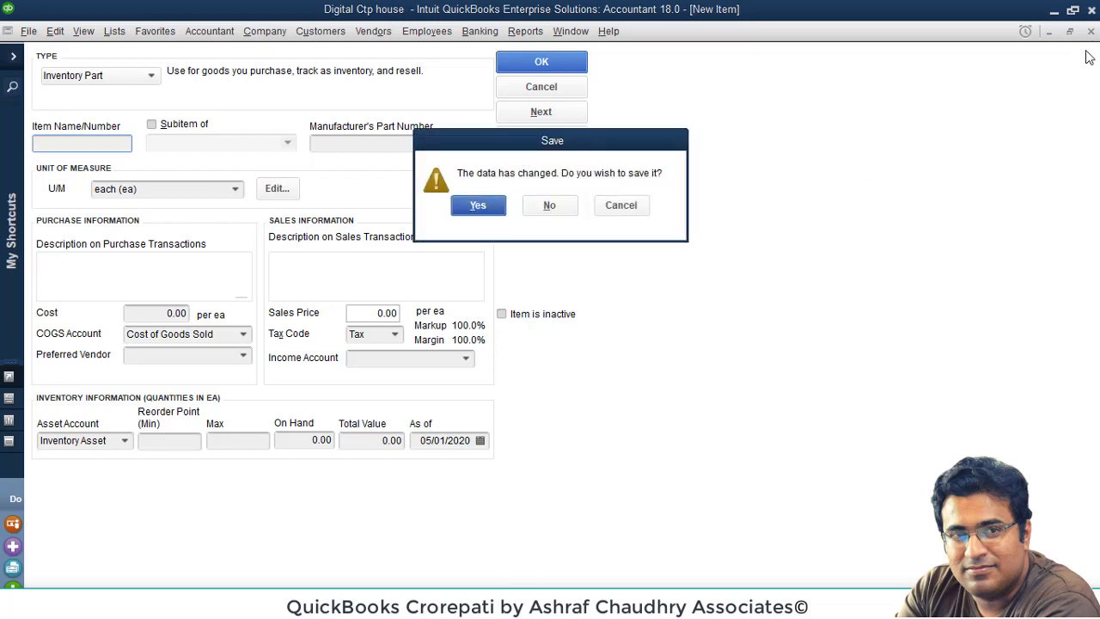
left_click(549, 206)
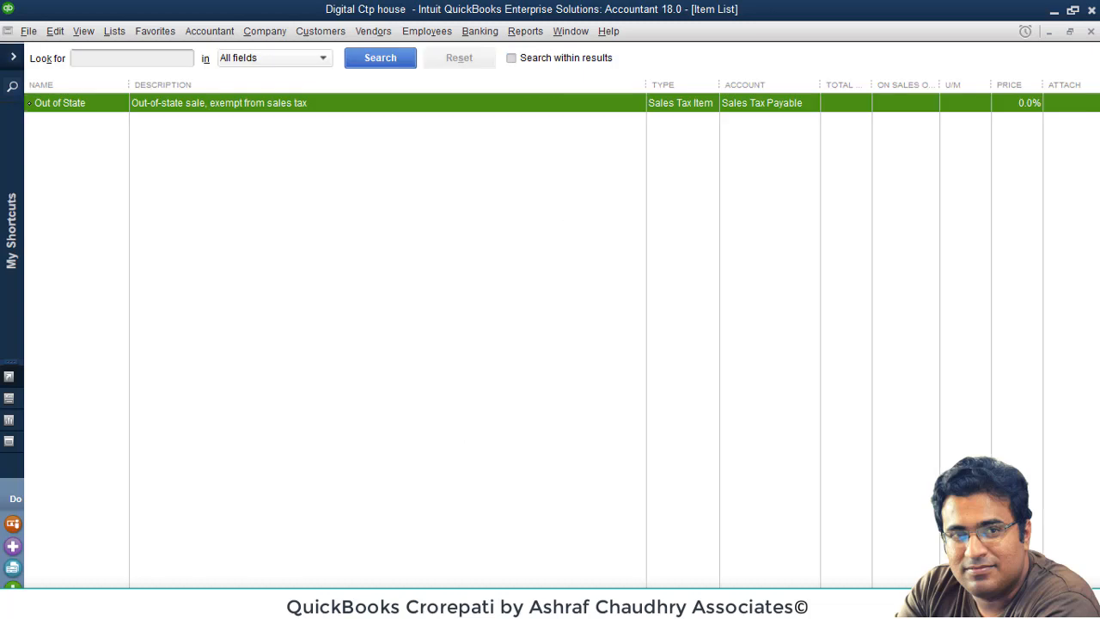
left_click(344, 602)
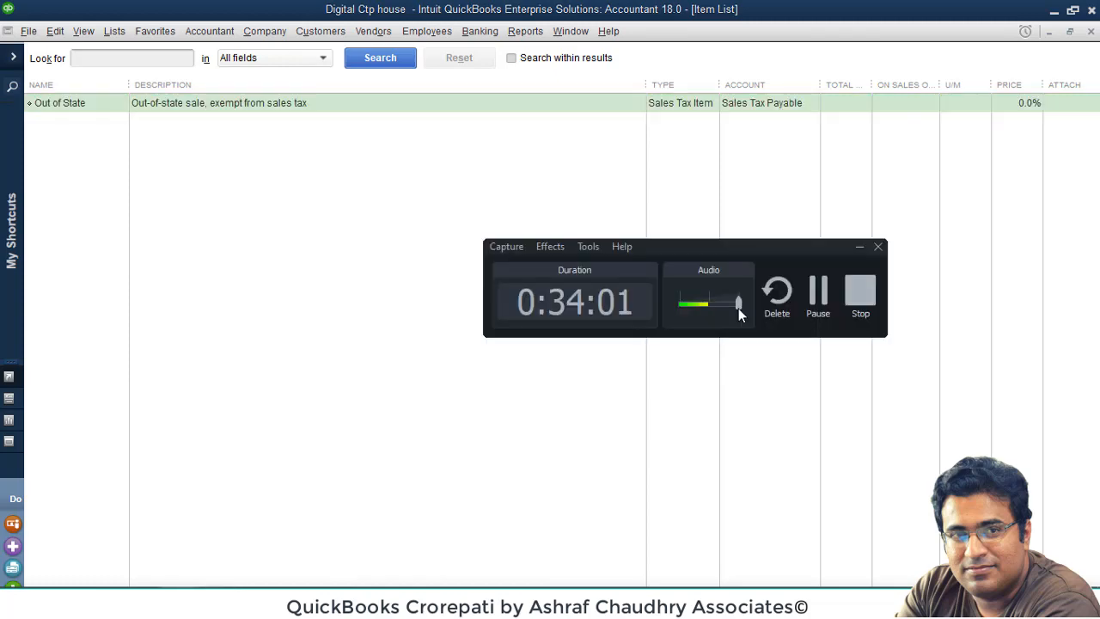
left_click(811, 297)
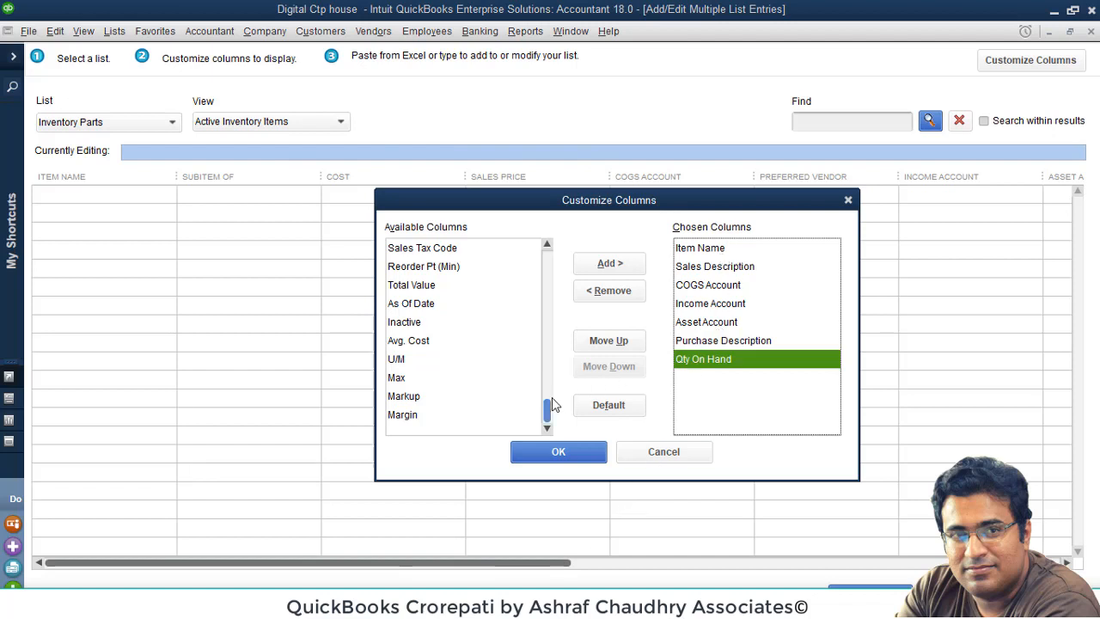
Step: Add U/M after Qty On Hand in the chosen columns of the Inventory Parts list and apply the customization
left_click(402, 361)
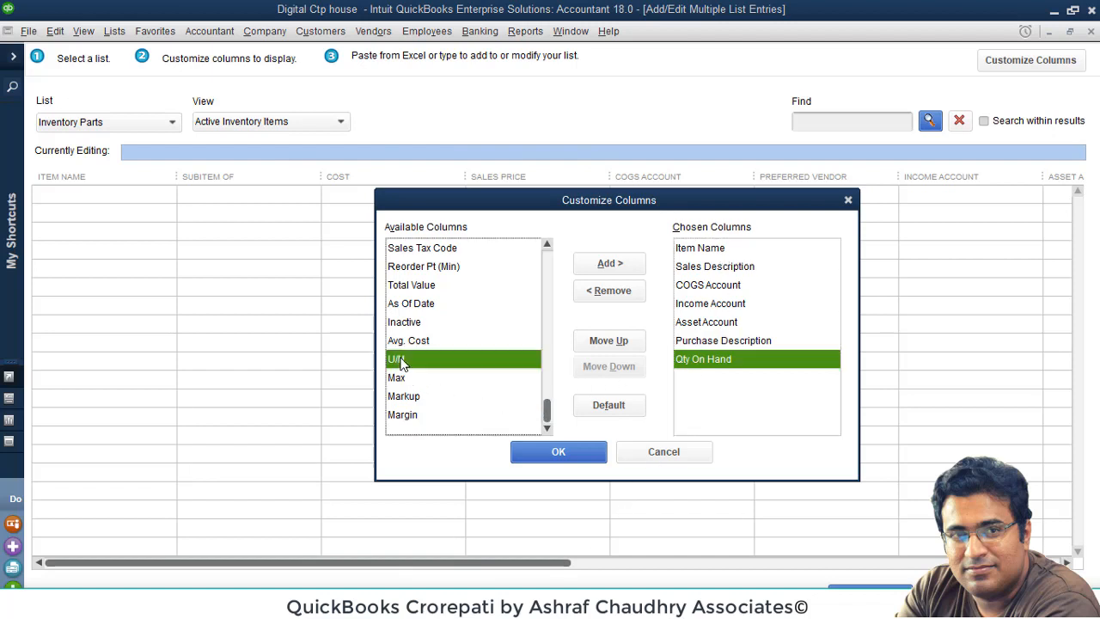
left_click(603, 267)
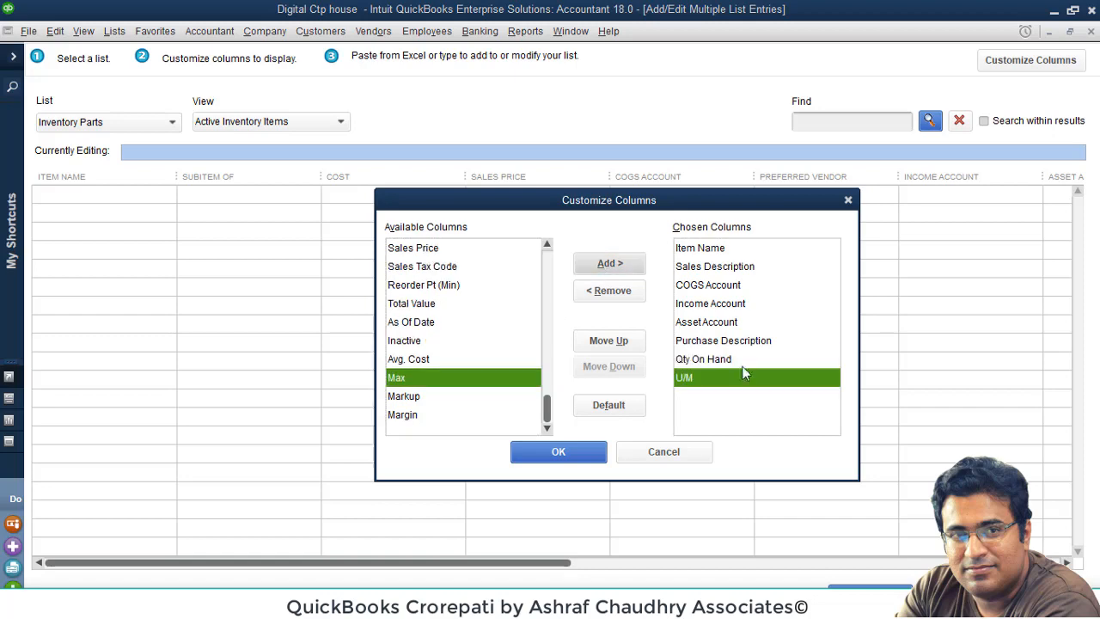
left_click(565, 454)
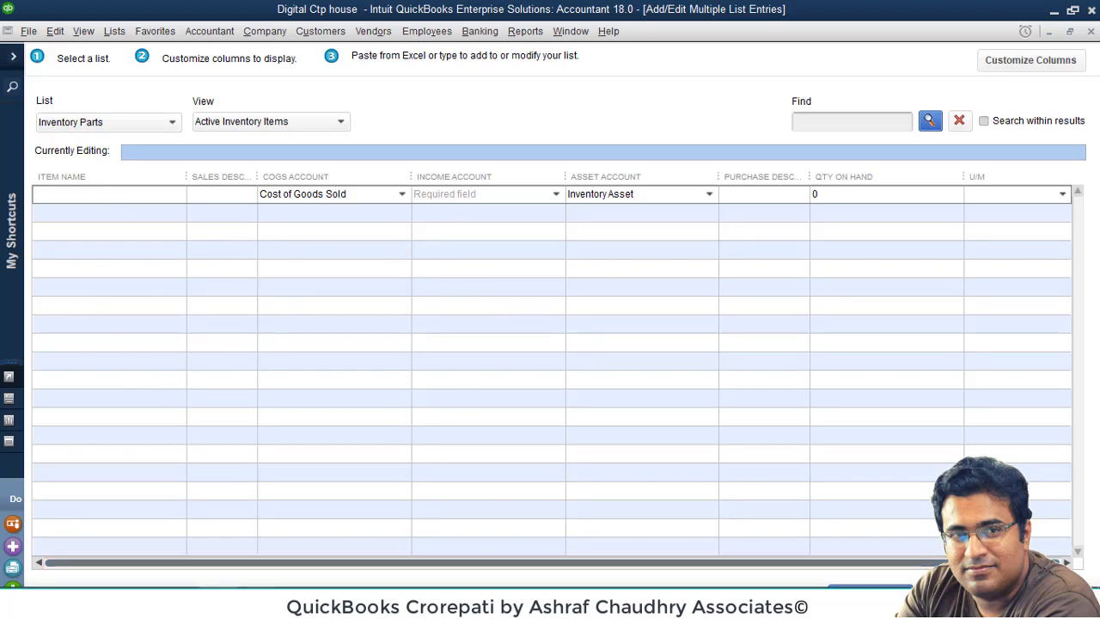
Step: Switch to the INVENTORY NAME workbook in Excel and copy all item rows from A2 through column H, row 51, without the headers
mouse_move(255, 606)
left_click(344, 526)
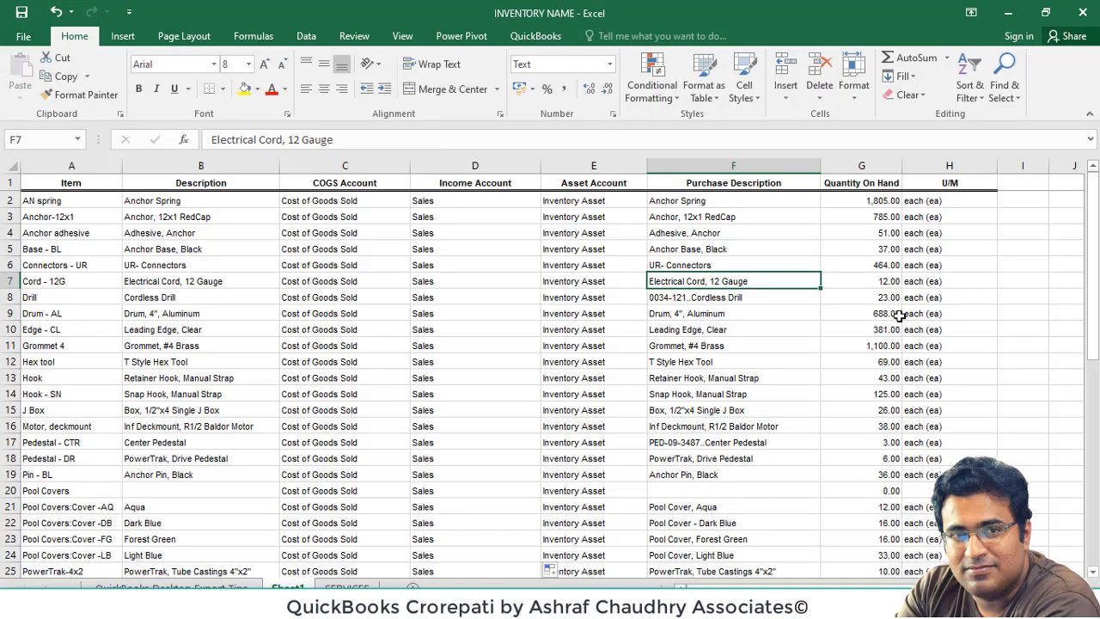
mouse_move(52, 201)
left_mouse_down()
mouse_move(824, 369)
mouse_move(949, 550)
mouse_move(954, 591)
mouse_move(934, 538)
left_mouse_up()
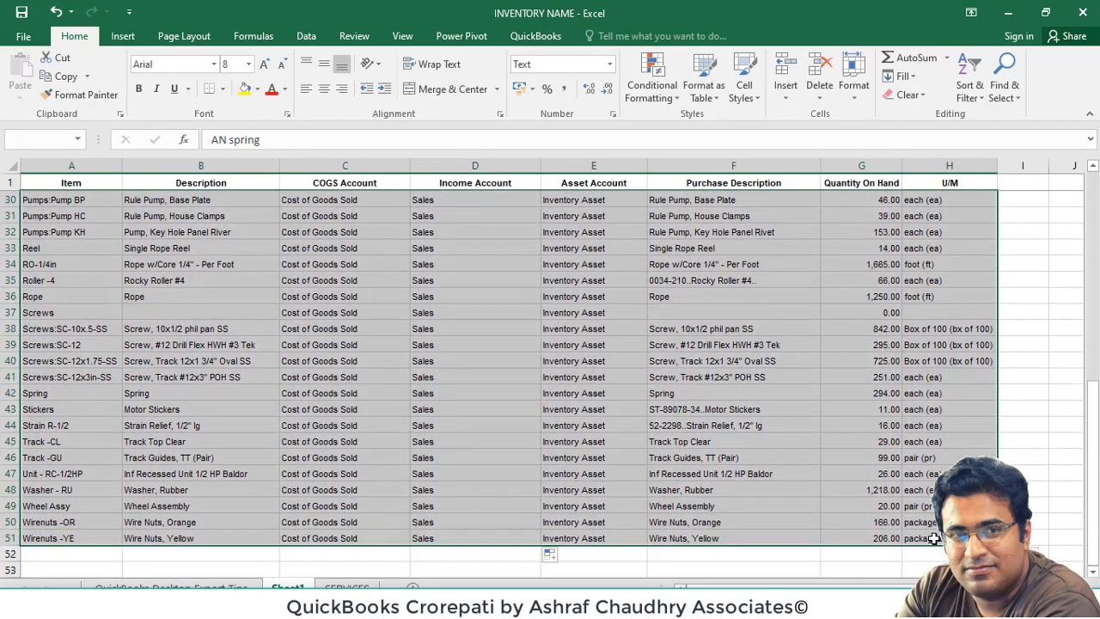
key("ctrl+c")
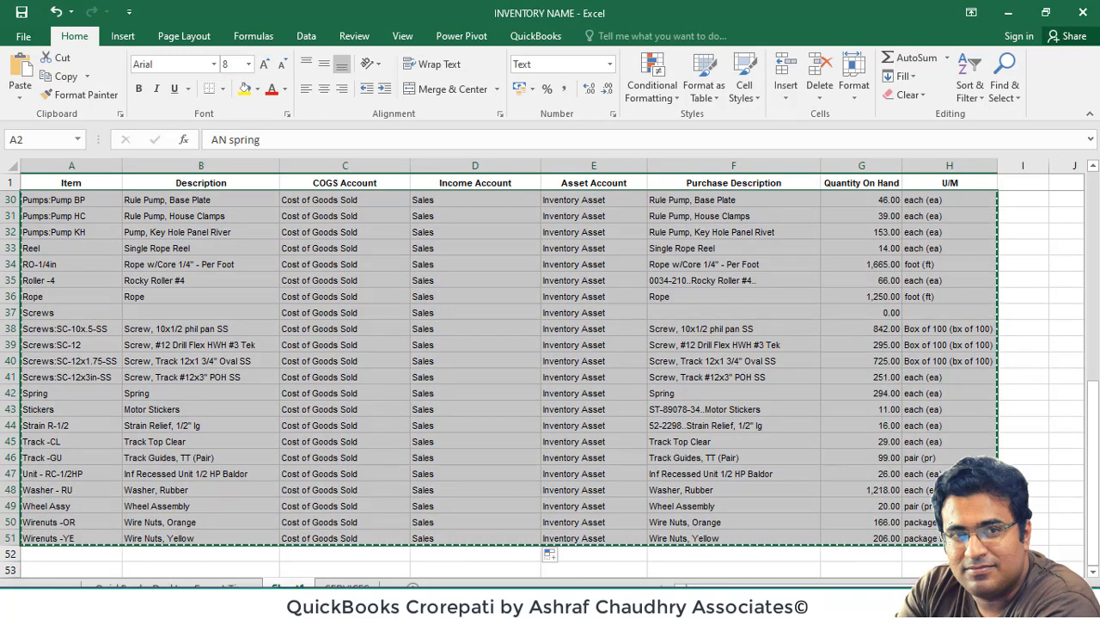
Step: Switch back to QuickBooks and paste the copied items into the Inventory Parts grid, starting at the first Item Name cell
mouse_move(258, 603)
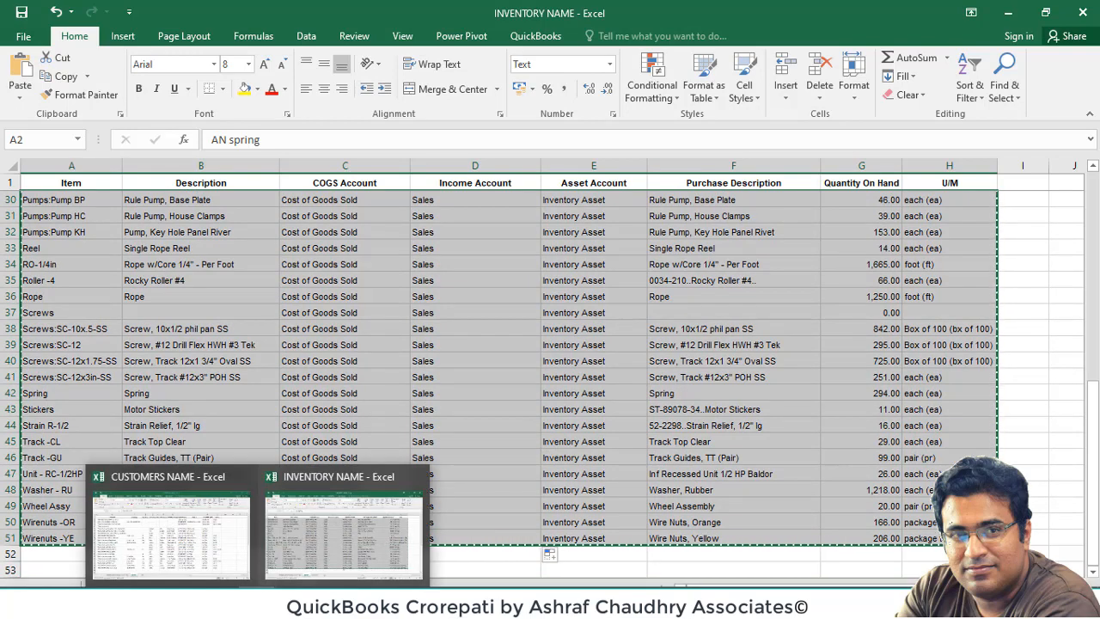
left_click(220, 603)
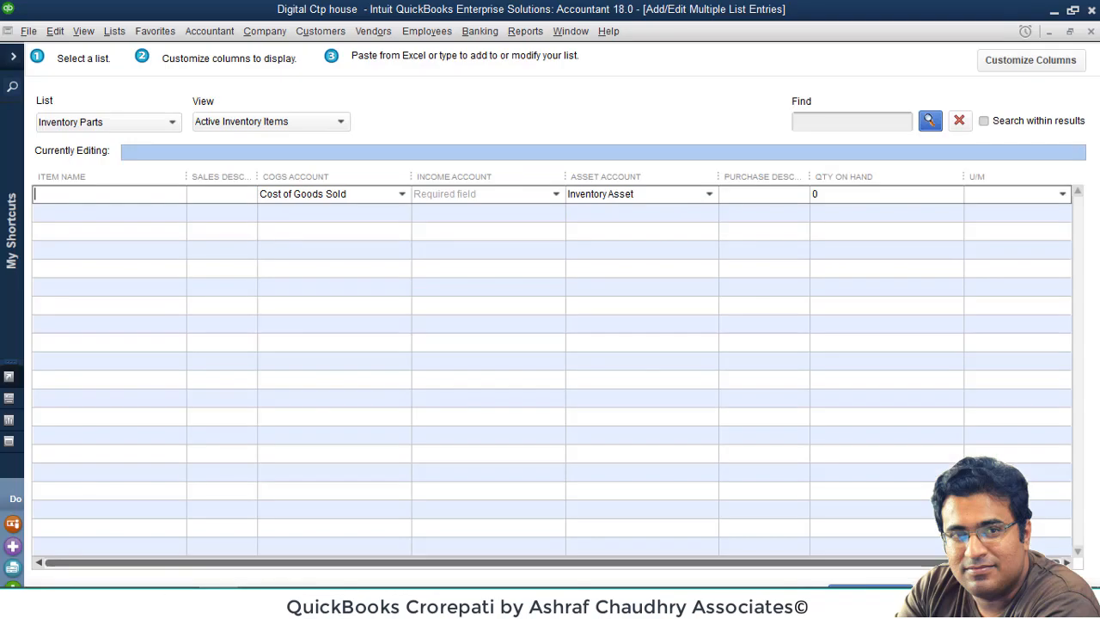
left_click(111, 193)
key("ctrl+v")
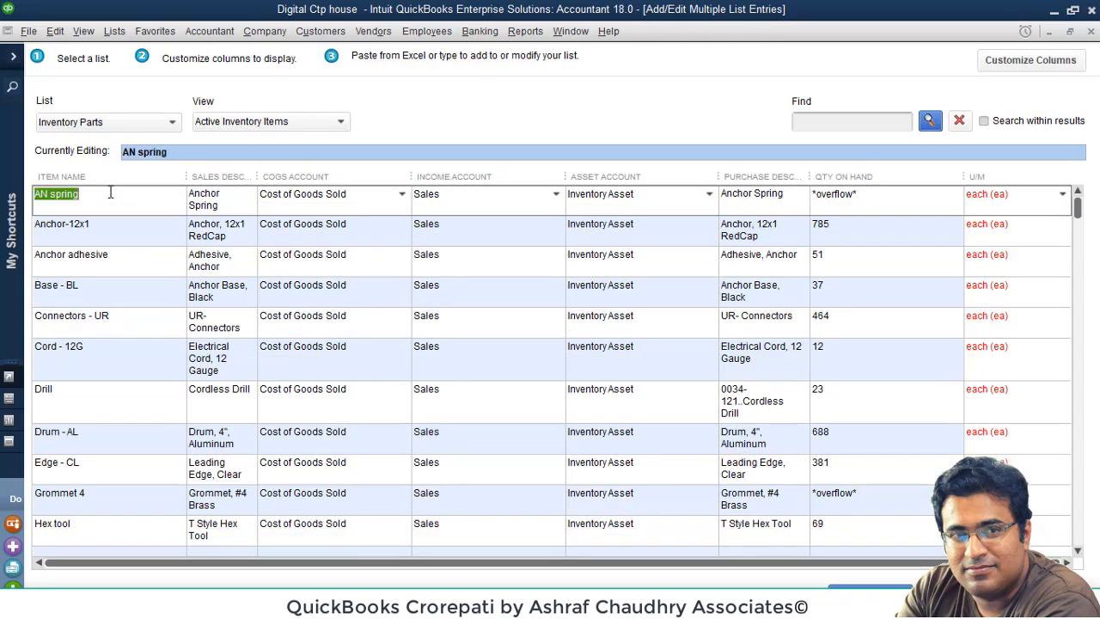
Step: Choose ea as the unit of measure for the AN spring item
key("Down")
left_click(1057, 199)
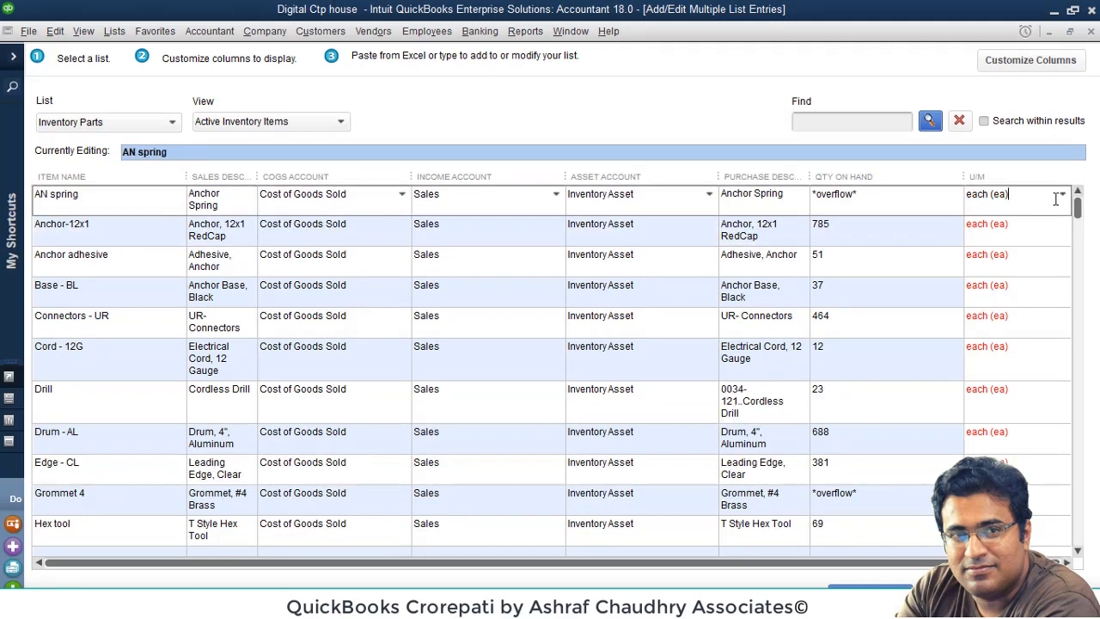
left_click(1063, 196)
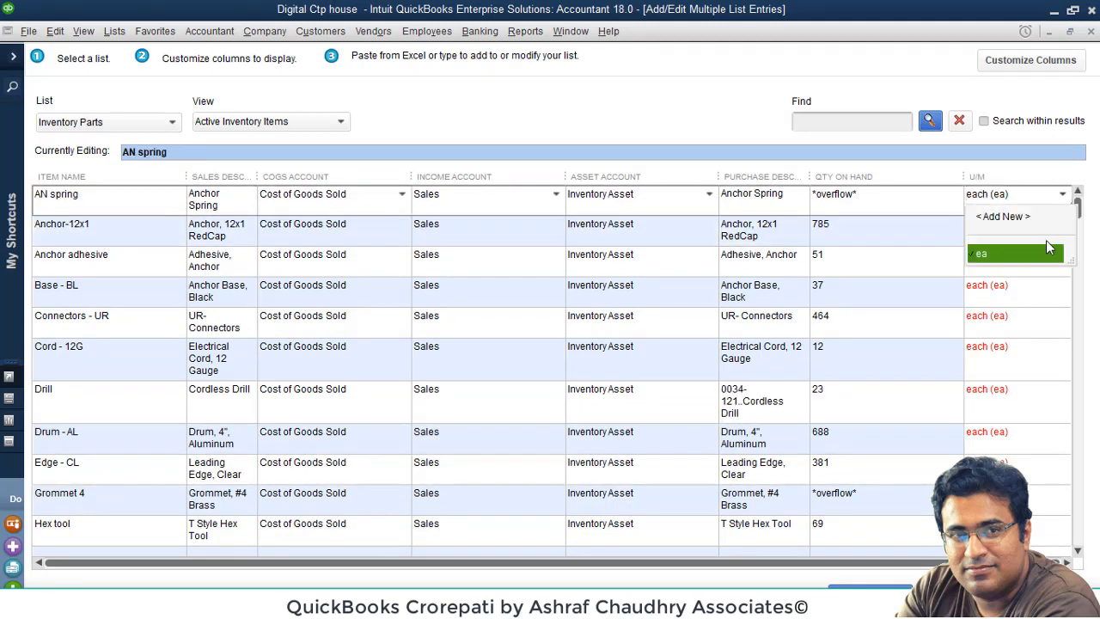
left_click(1046, 249)
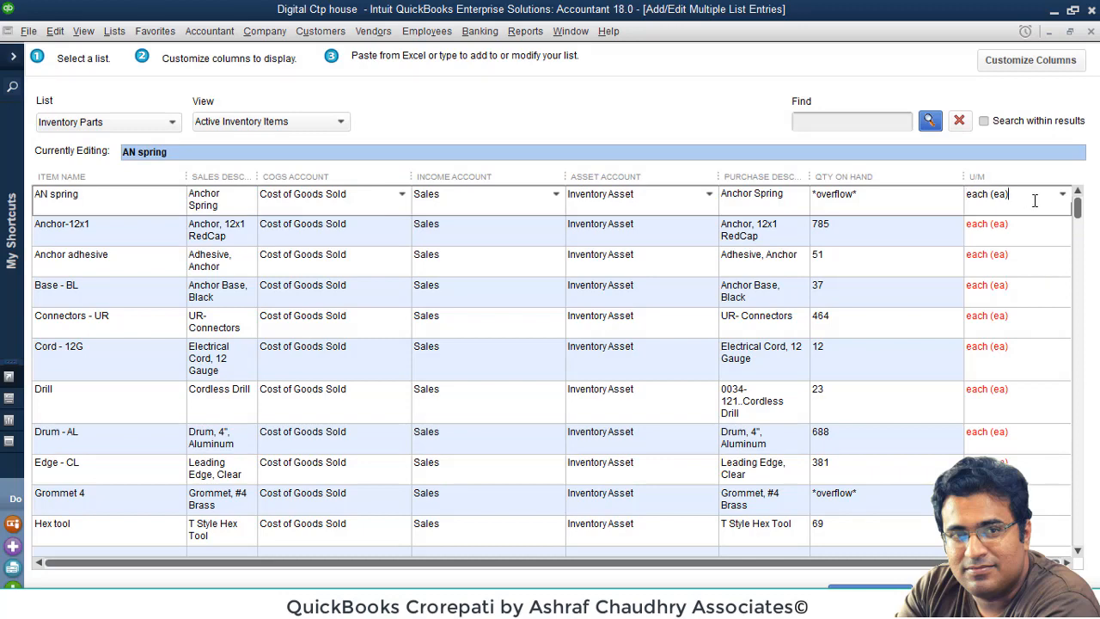
left_click(1063, 196)
left_click(1021, 250)
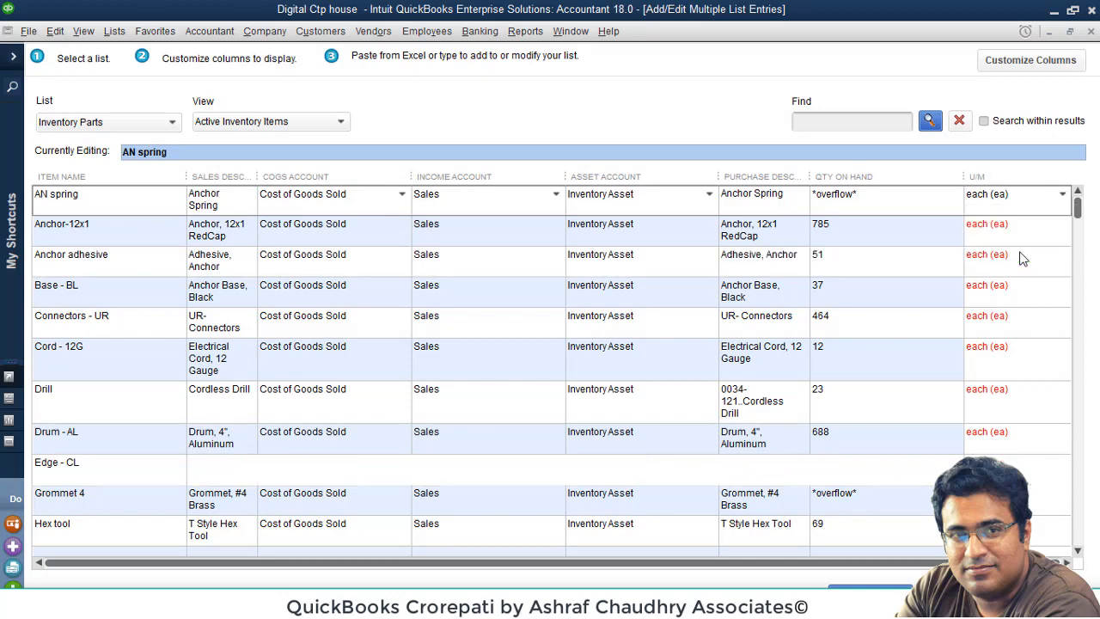
left_click(1030, 262)
Step: Review the pasted rows down to the end and remove the colon from the item name Screws:SC-12x3in-SS
scroll(900, 479, "down", 5)
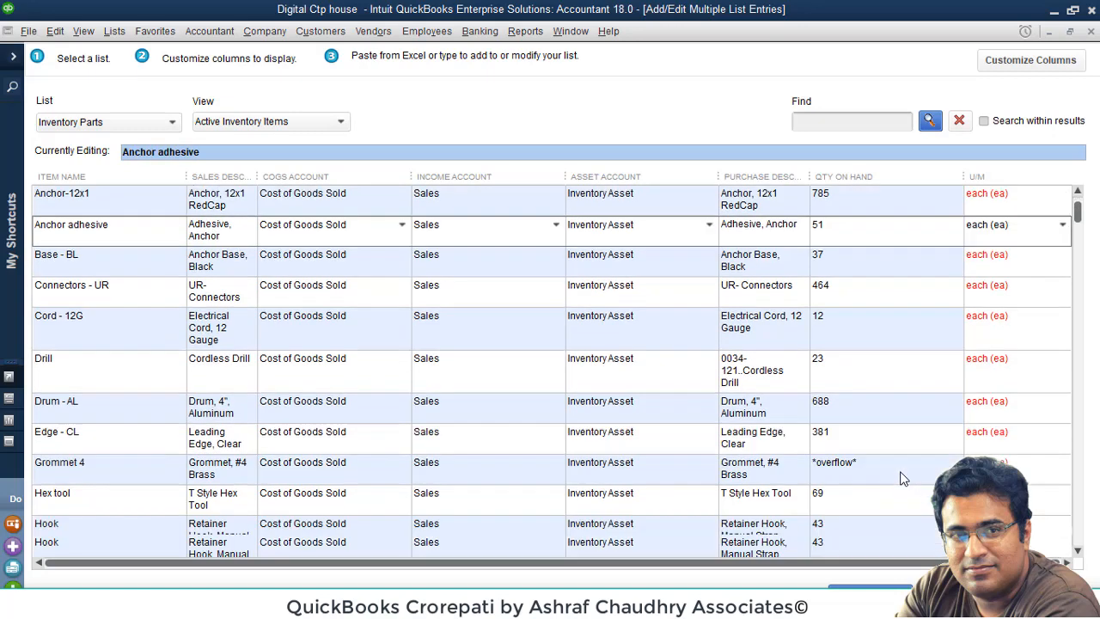
scroll(900, 479, "down", 10)
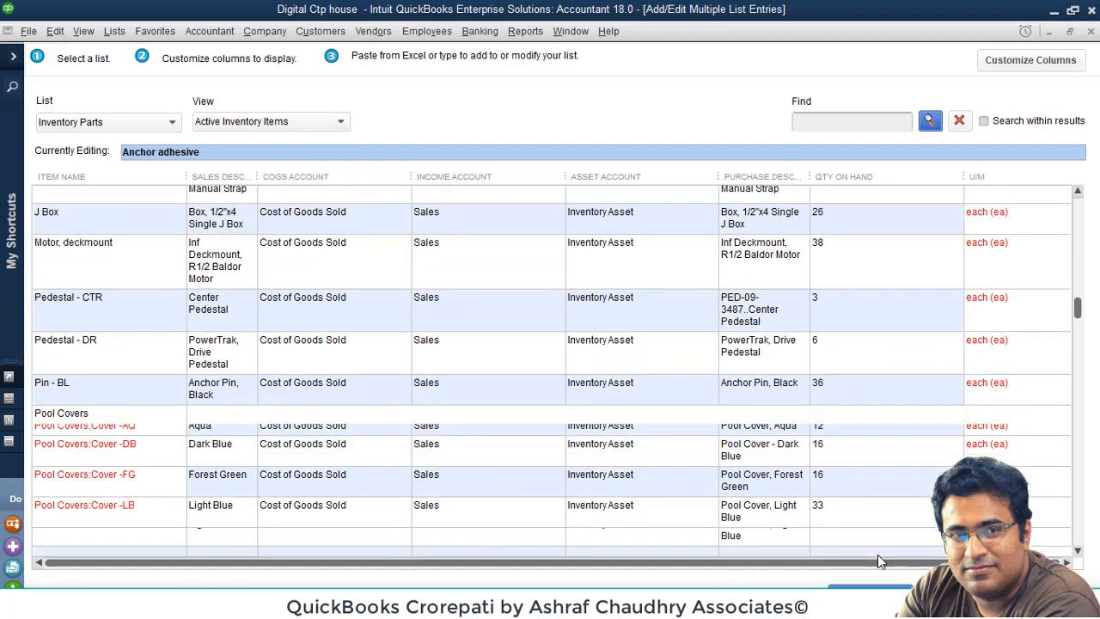
scroll(767, 571, "down", 10)
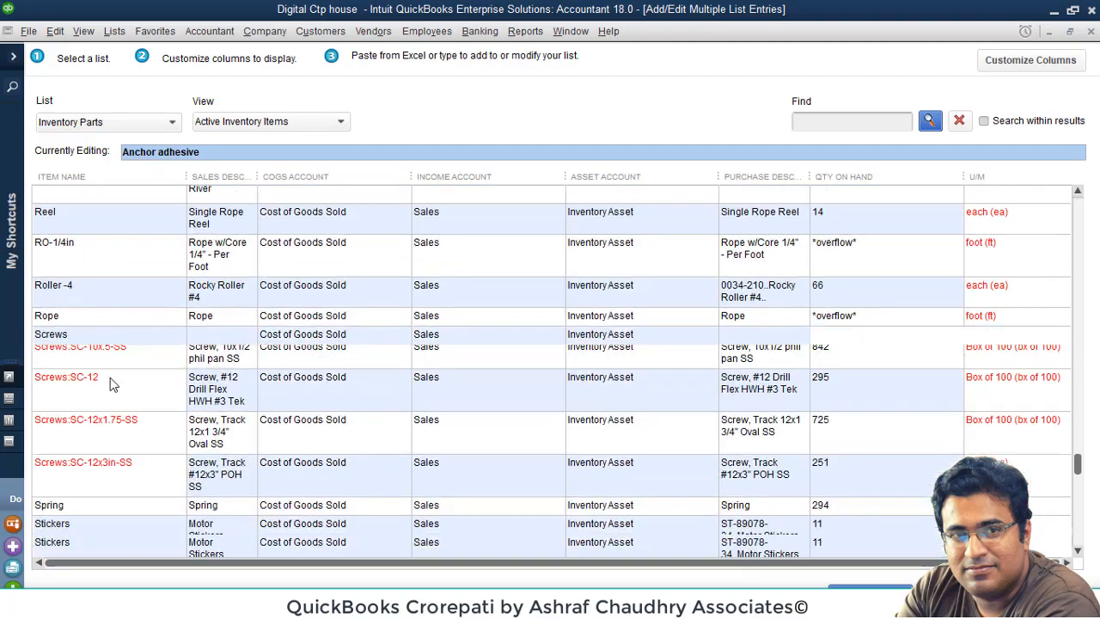
scroll(110, 384, "down", 3)
left_click(110, 384)
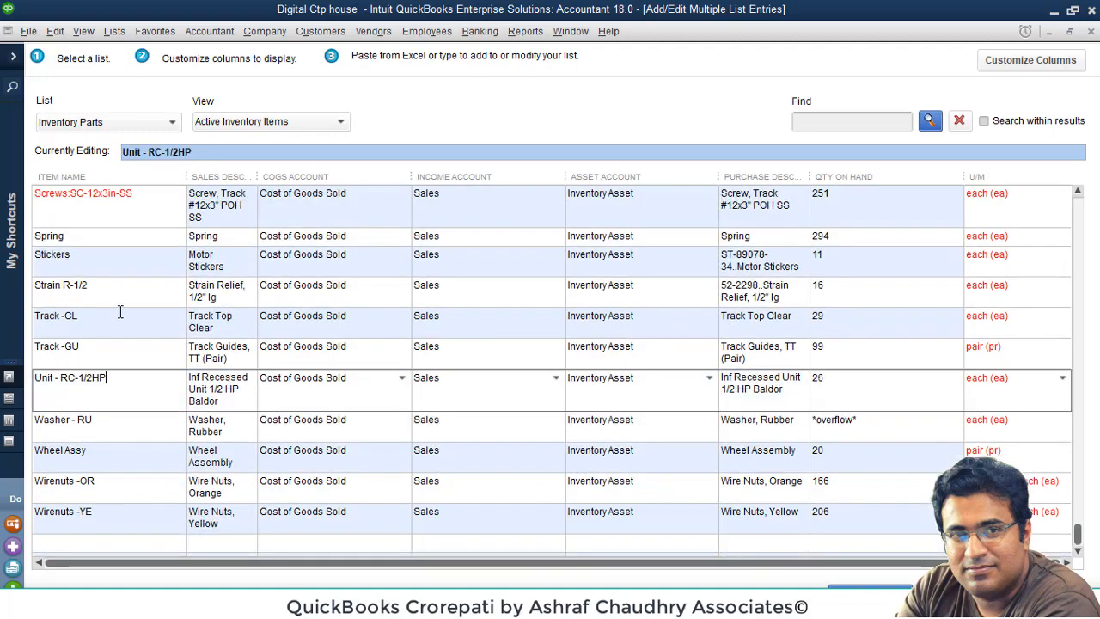
left_click(157, 211)
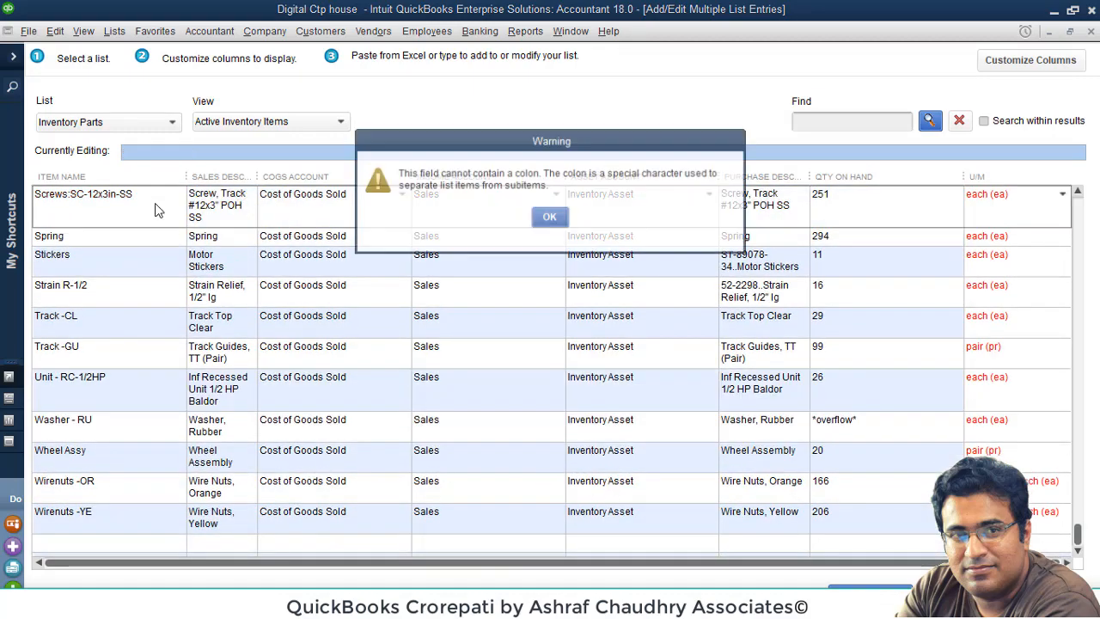
left_click(550, 218)
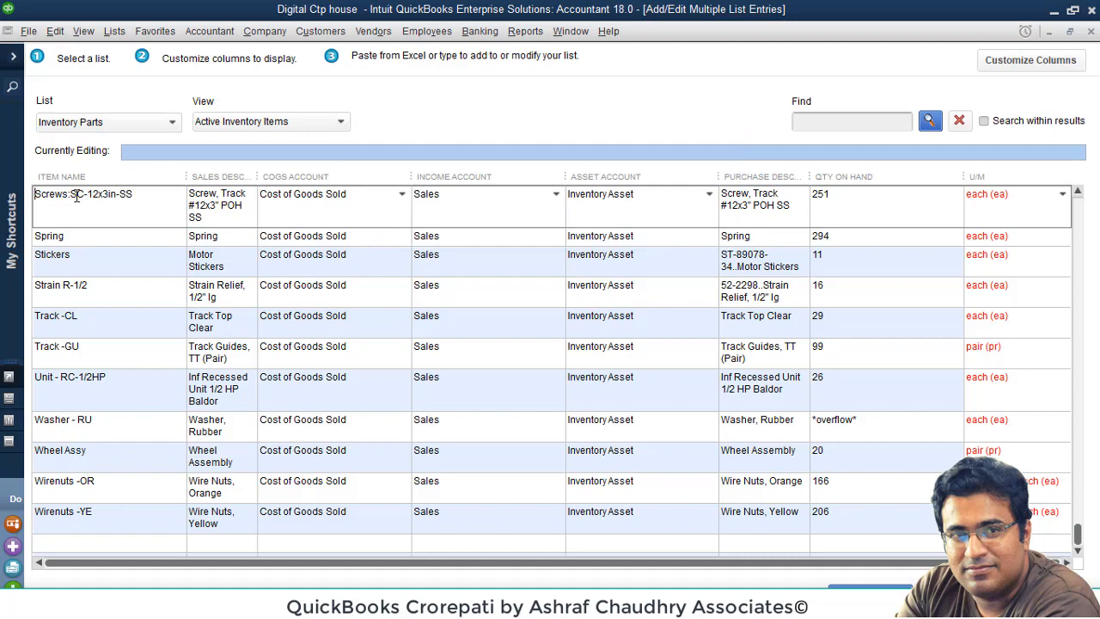
key("BackSpace")
Step: Remove the colon from the item name Screws:SC-12x1.75-SS
scroll(177, 275, "up", 3)
scroll(94, 282, "up", 1)
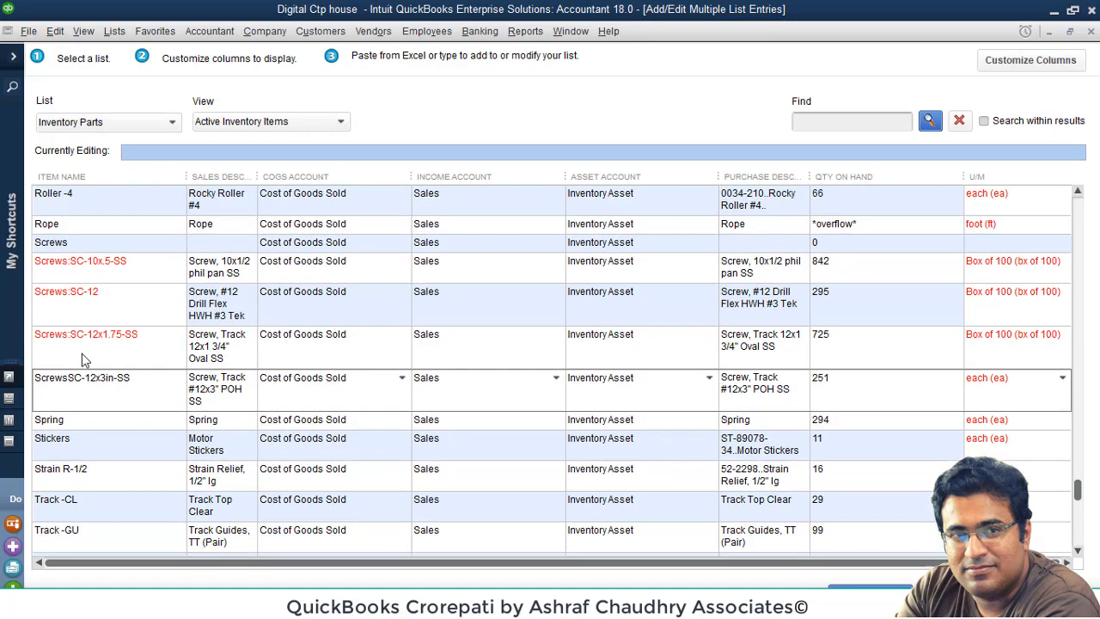
left_click(83, 345)
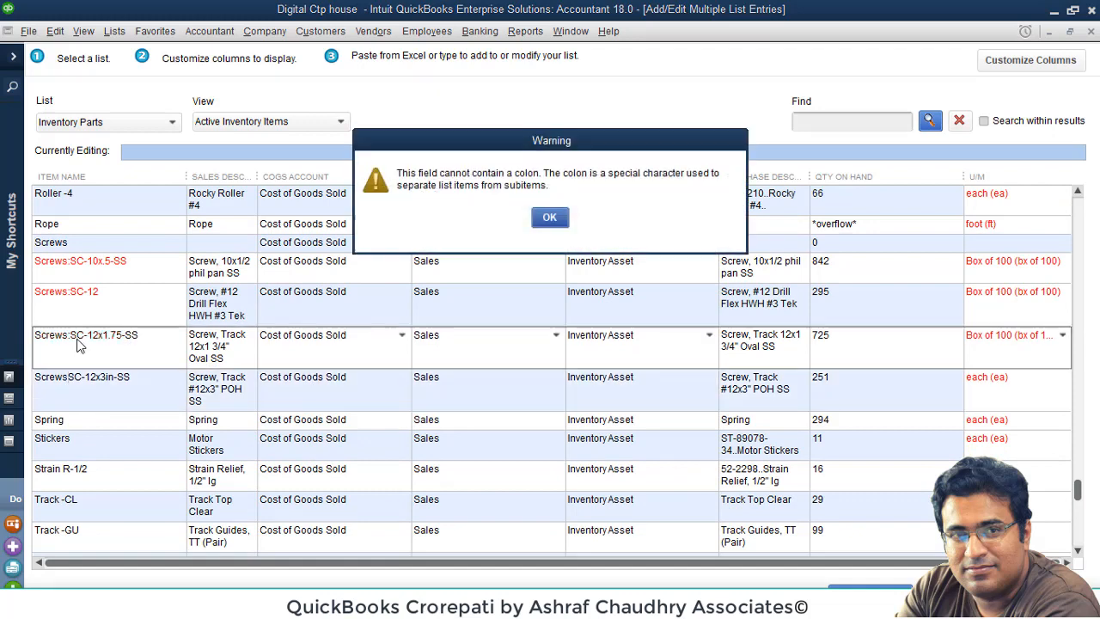
left_click(550, 214)
left_click(74, 337)
key("BackSpace")
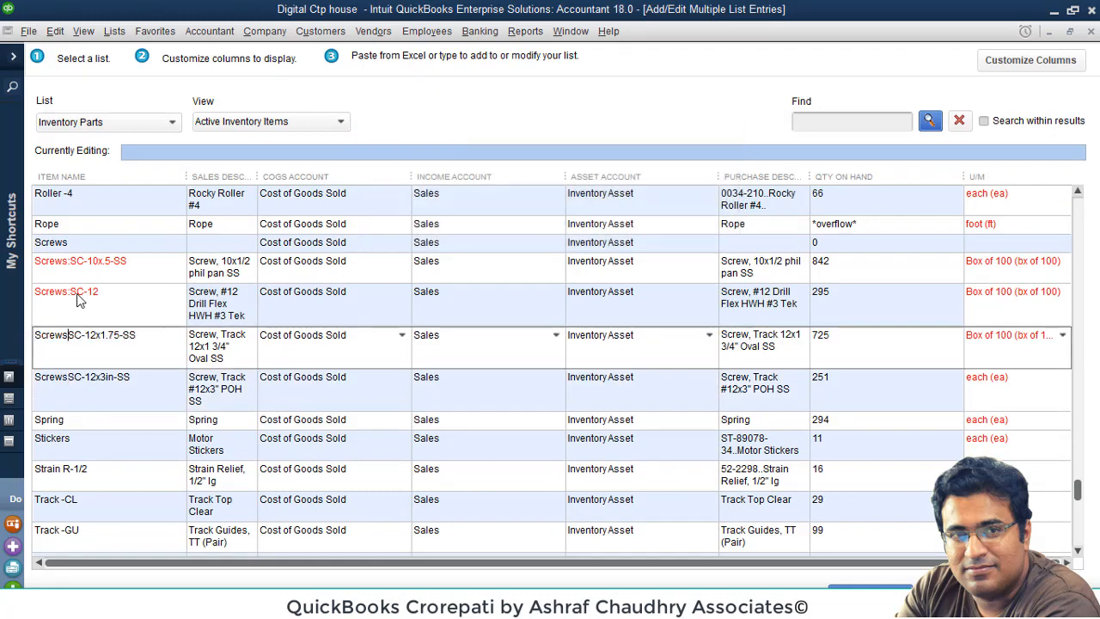
Step: Remove the colon from the item names Screws:SC-12 and Screws:SC-10x.5-SS
left_click(82, 302)
left_click(548, 217)
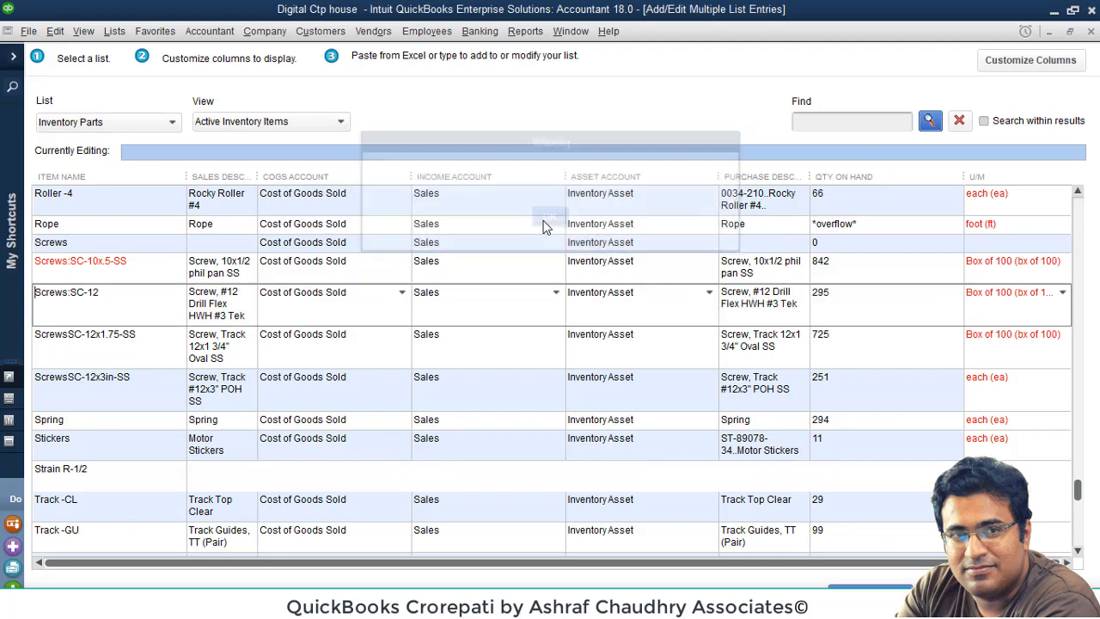
left_click(71, 294)
key("BackSpace")
left_click(75, 267)
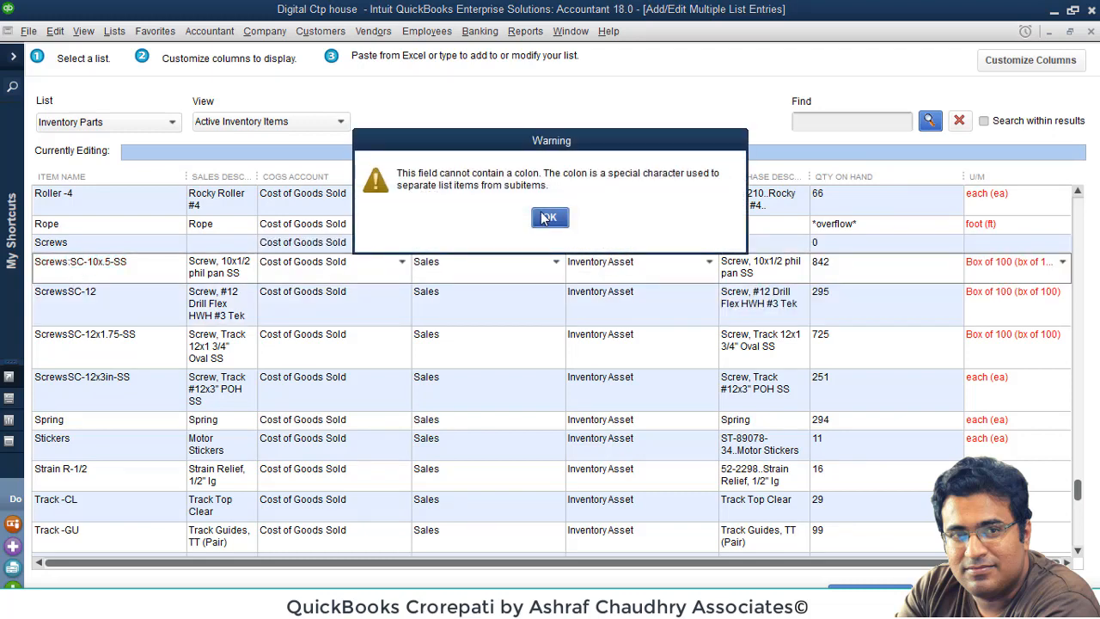
left_click(549, 217)
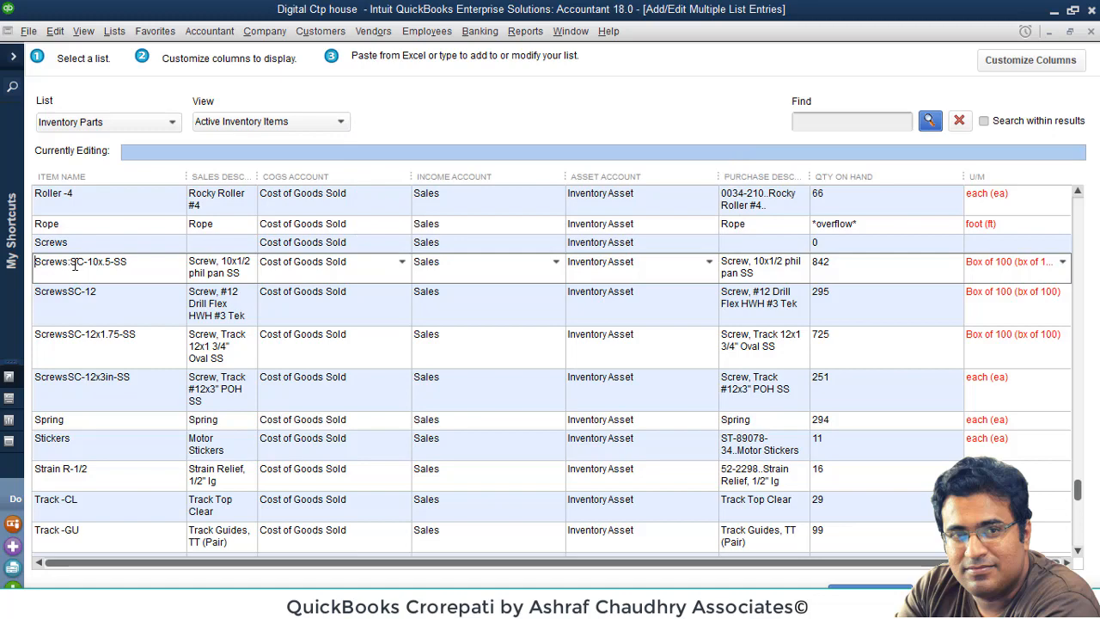
left_click(73, 265)
key("BackSpace")
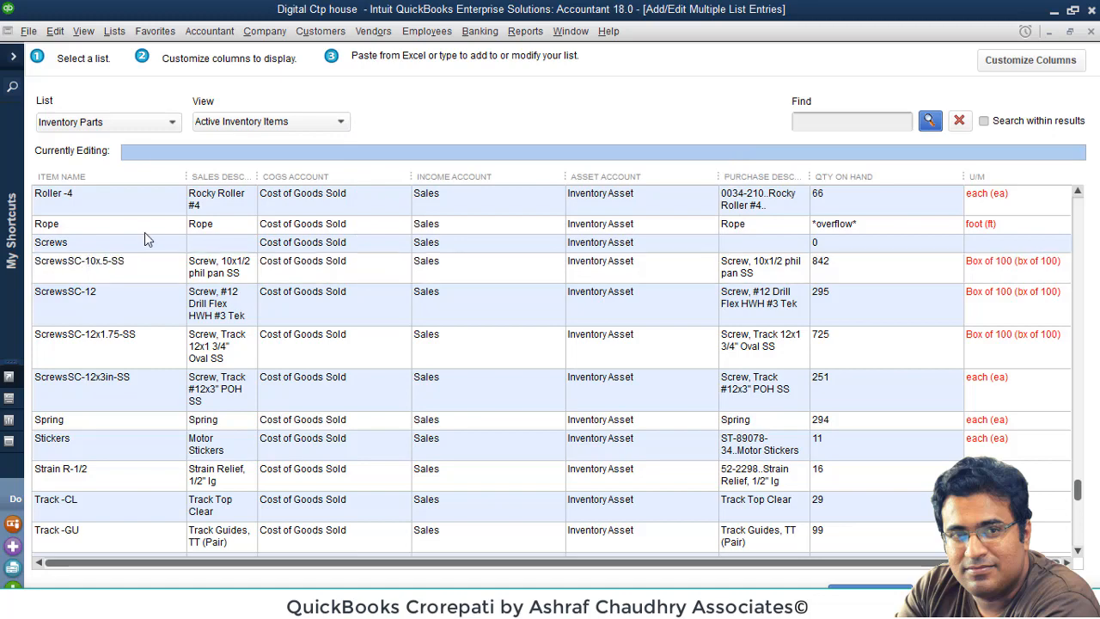
Step: Review the pasted rows from the Rope item up to the first items and back down to the pool covers for invalid names
left_click(144, 231)
scroll(146, 232, "up", 5)
scroll(147, 233, "up", 9)
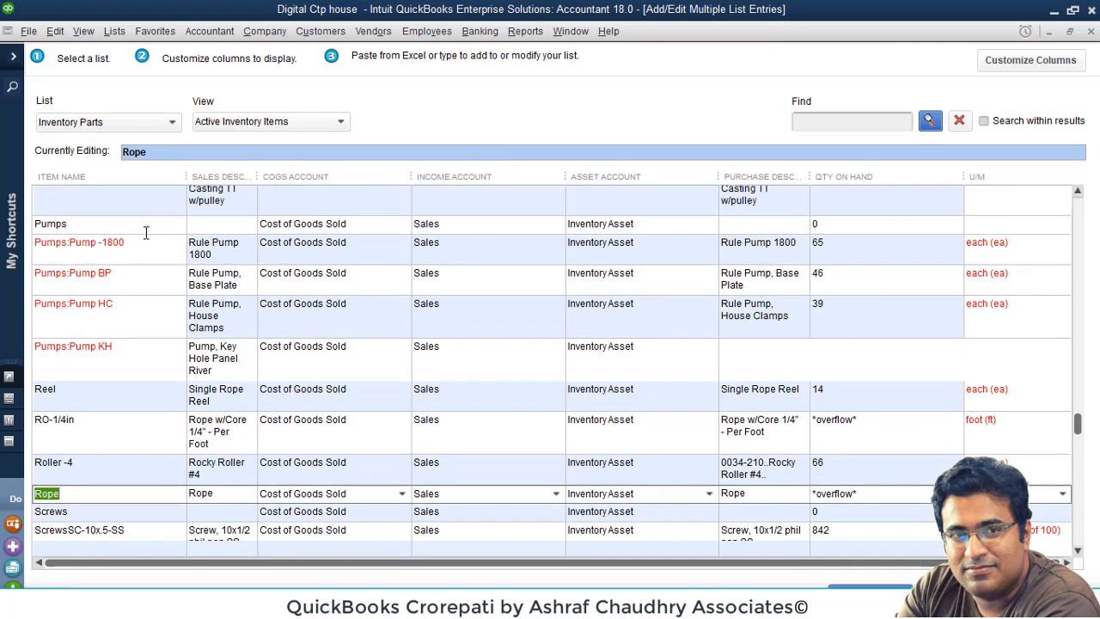
scroll(144, 233, "up", 10)
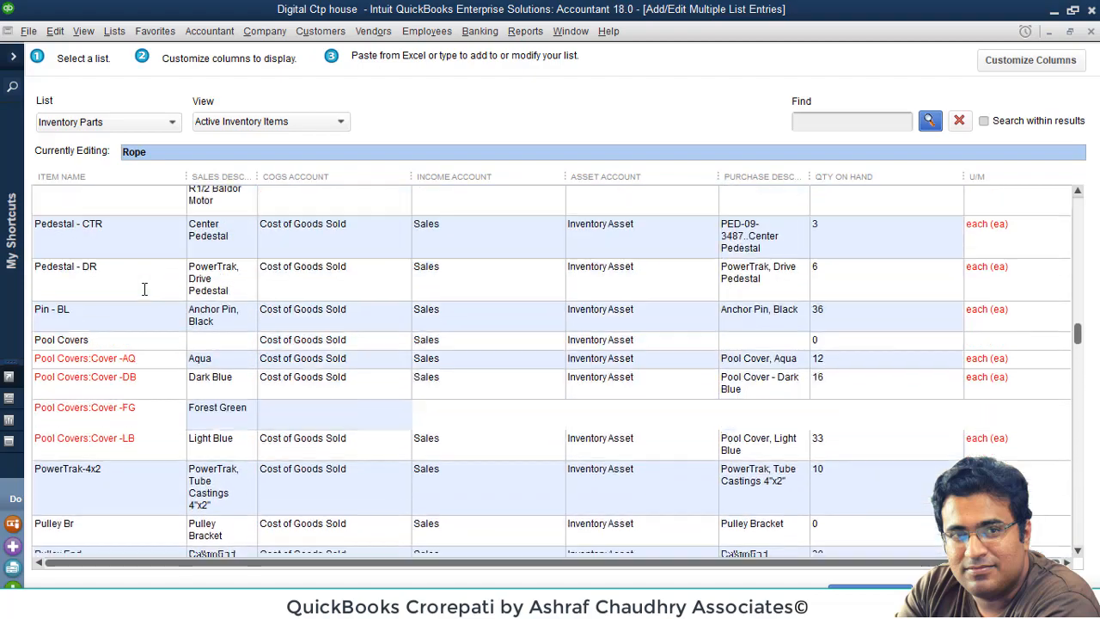
scroll(141, 310, "up", 4)
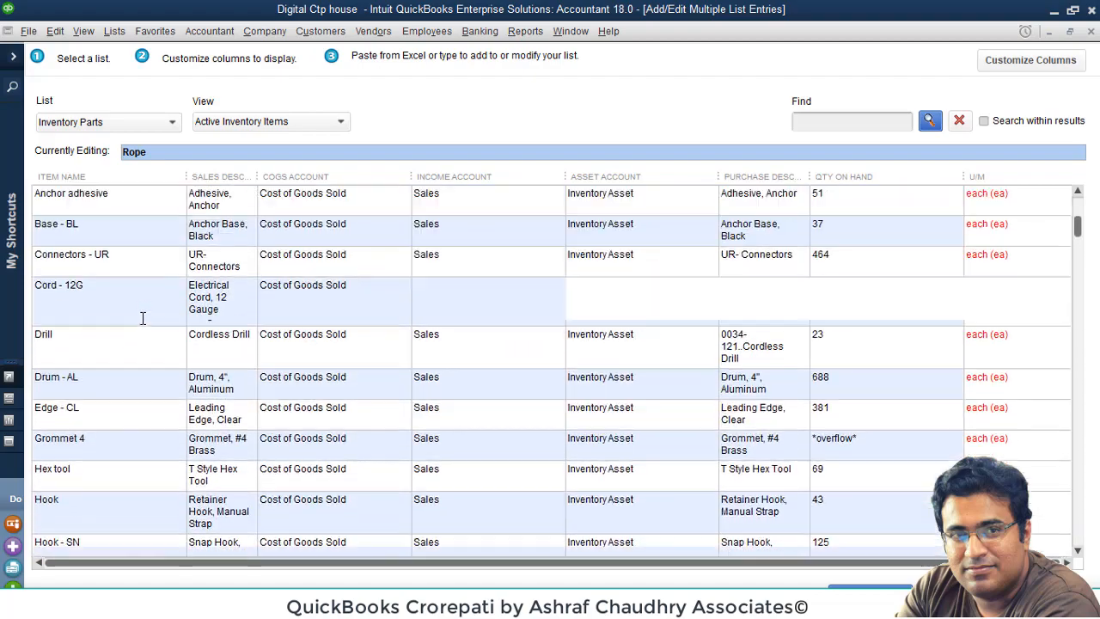
scroll(140, 327, "down", 6)
scroll(356, 373, "down", 2)
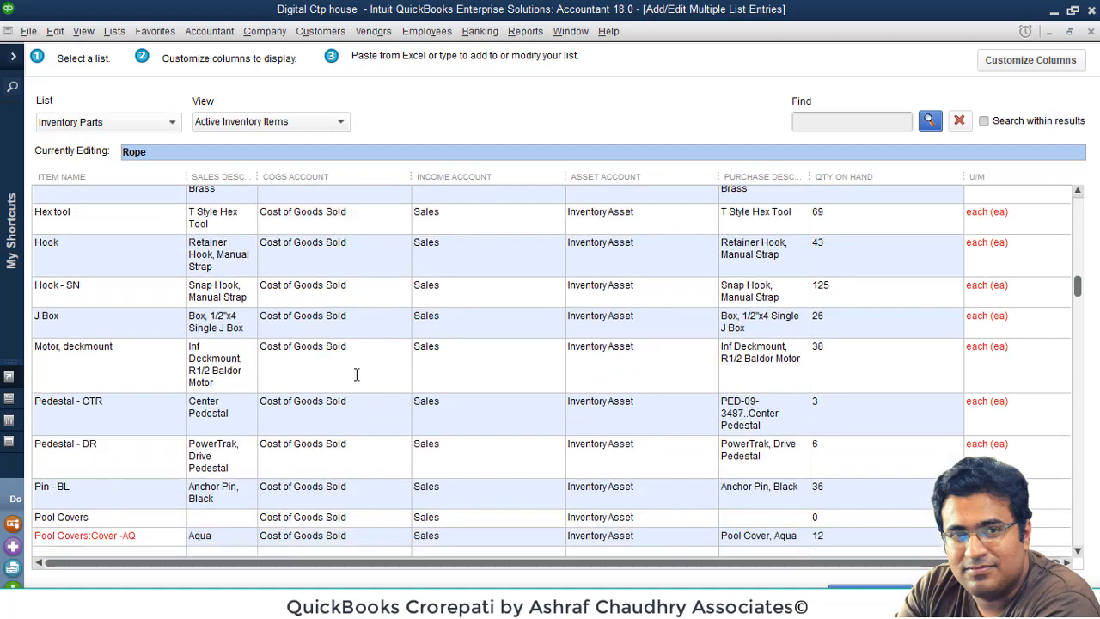
left_click(116, 352)
scroll(37, 467, "down", 4)
scroll(133, 446, "down", 3)
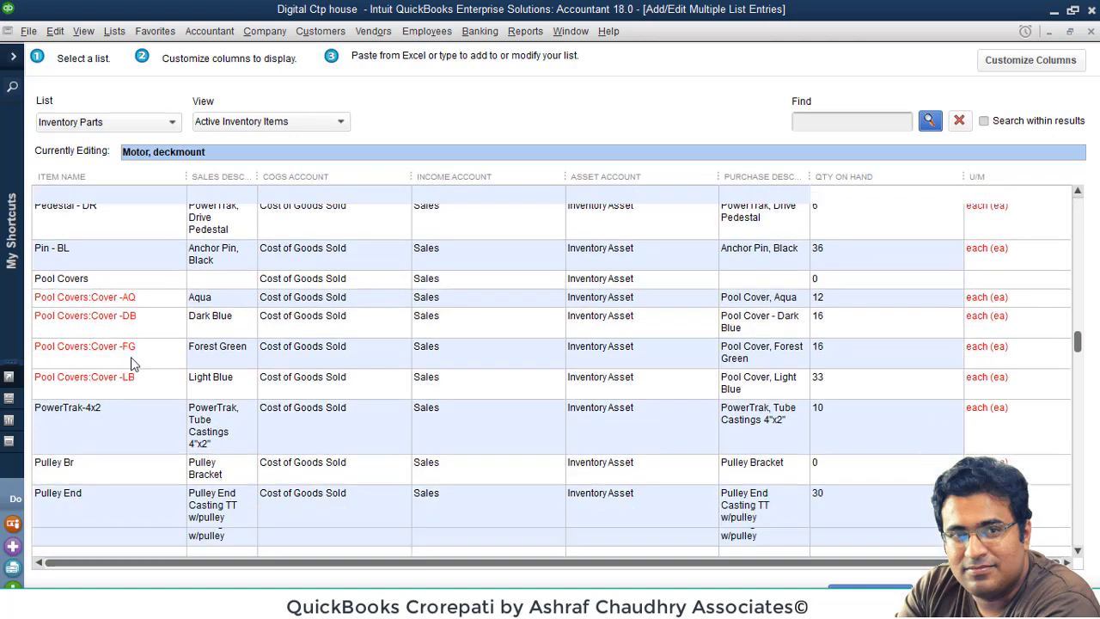
Step: Remove the colon from the item names Pool Covers:Cover -AQ and Pool Covers:Cover -DB
left_click(158, 261)
left_click(153, 281)
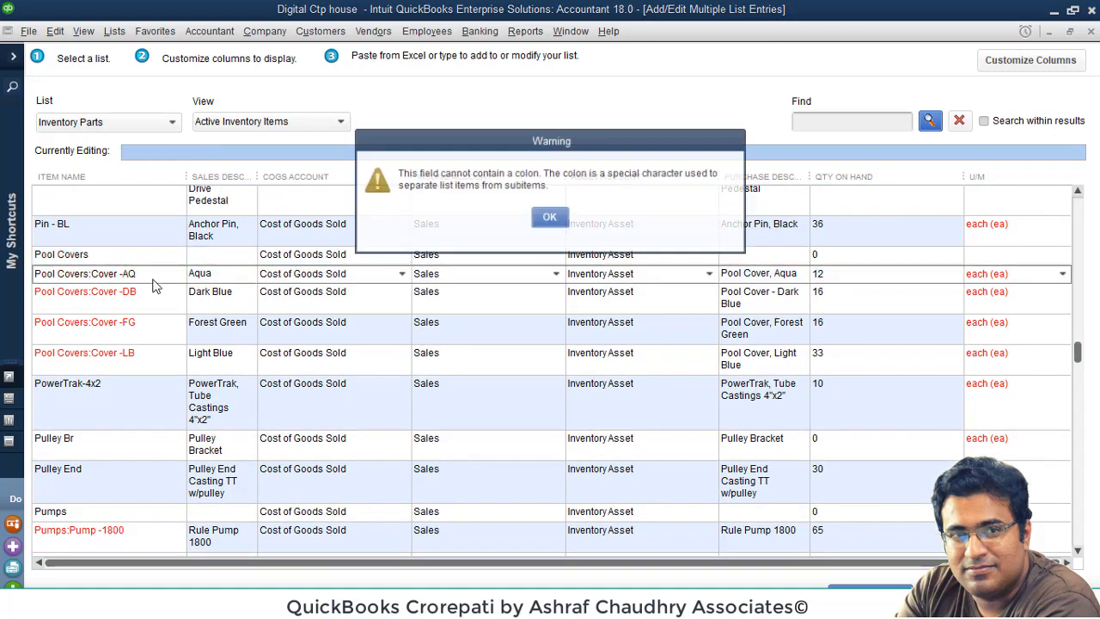
left_click(547, 217)
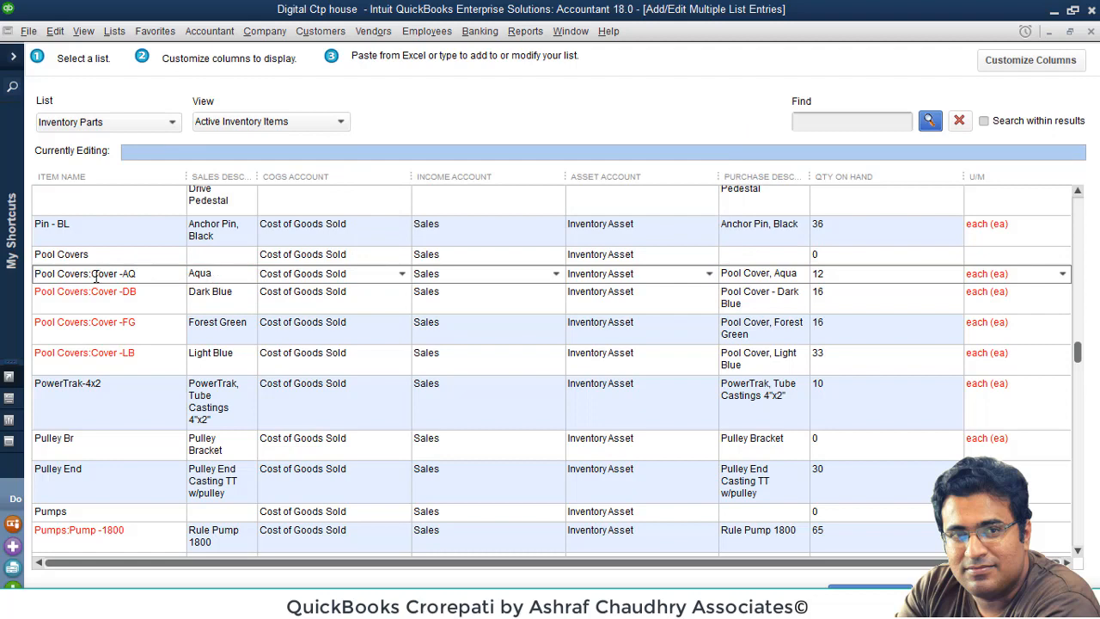
key("BackSpace")
left_click(97, 297)
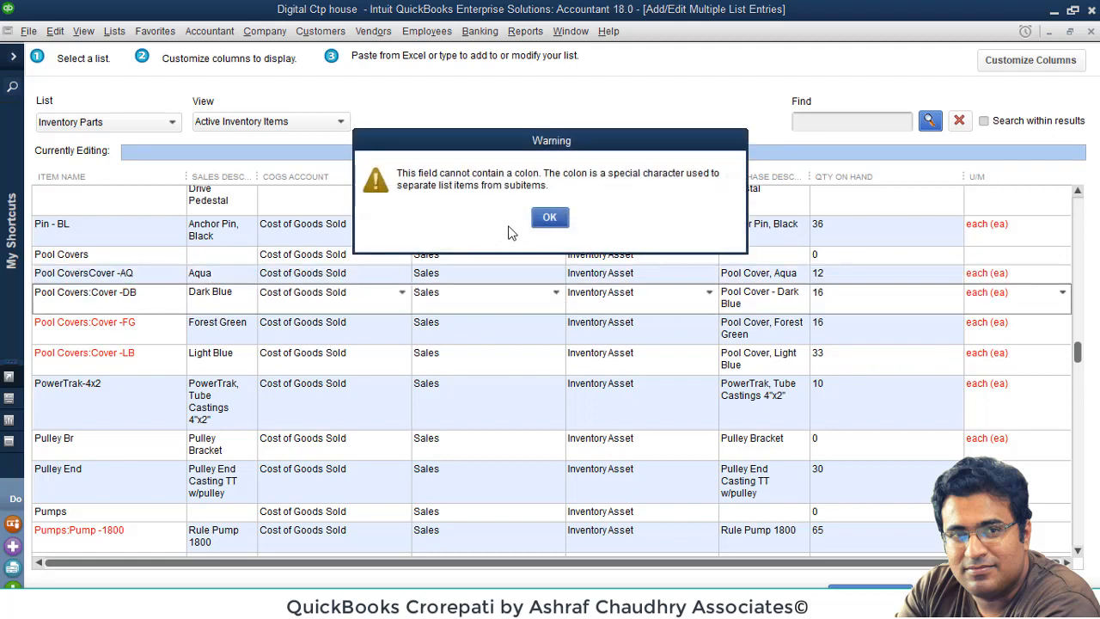
left_click(543, 216)
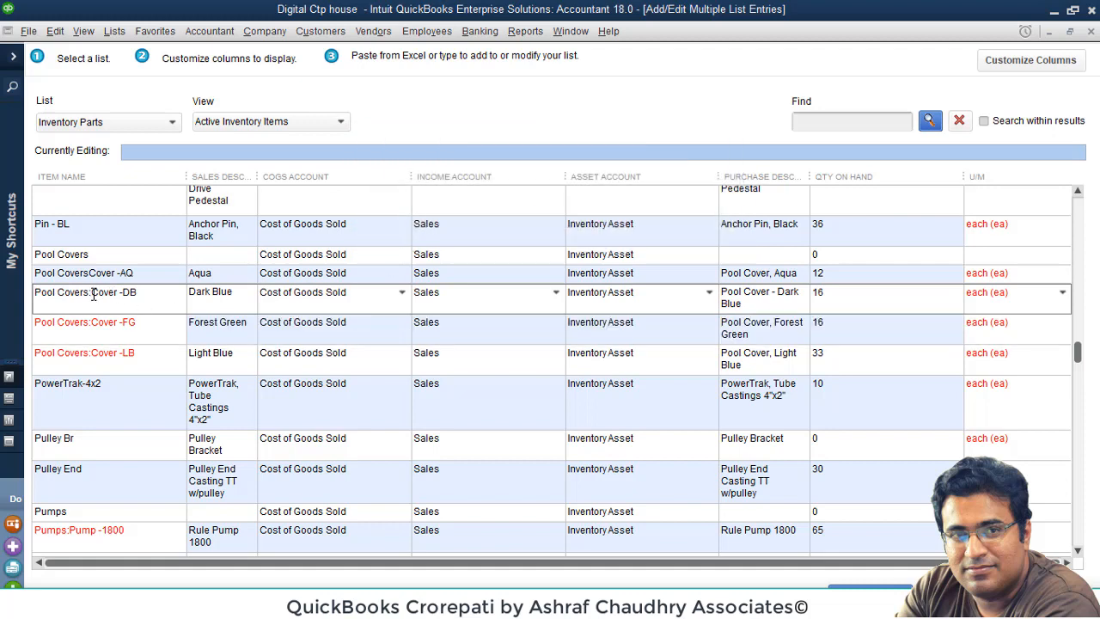
key("BackSpace")
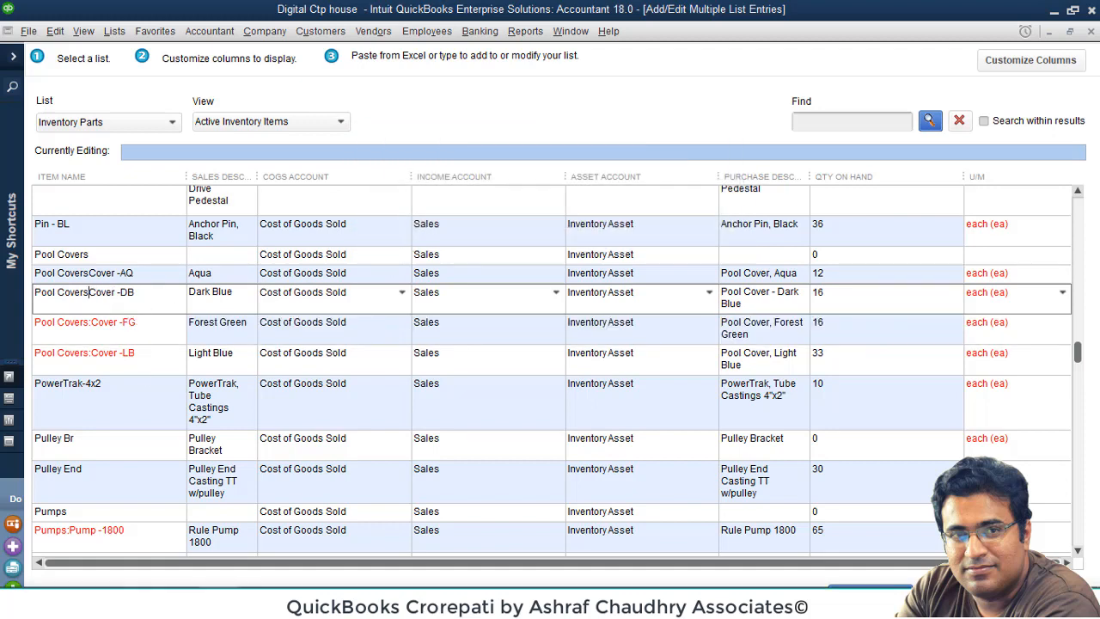
key("alt+Tab")
left_click(823, 303)
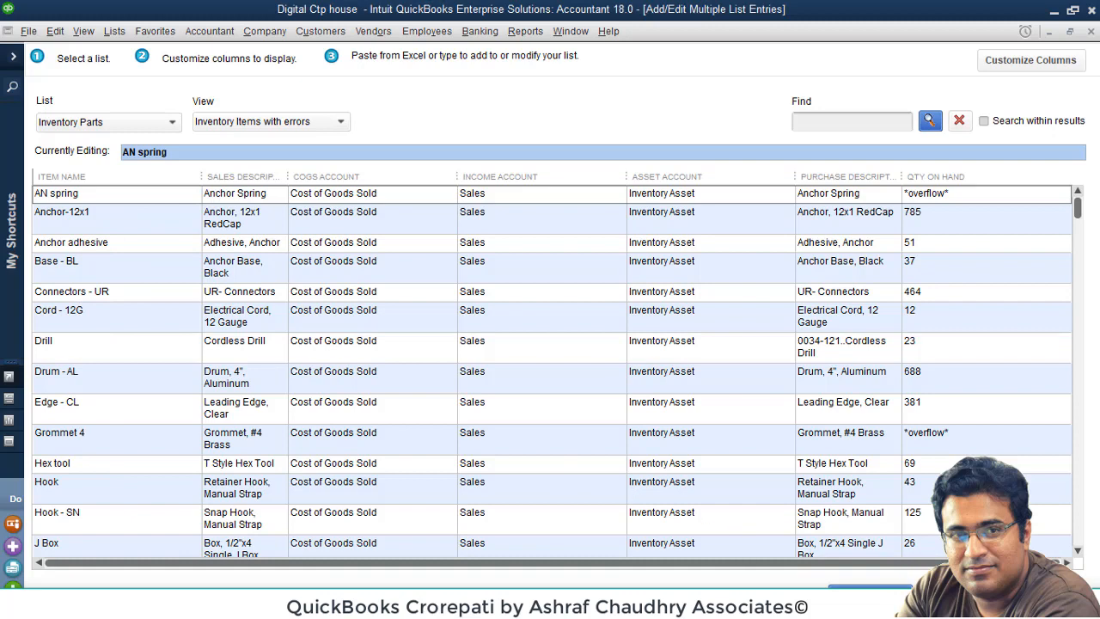
Step: Try to save the inventory items and look through the items with errors down to the last row
left_click(870, 588)
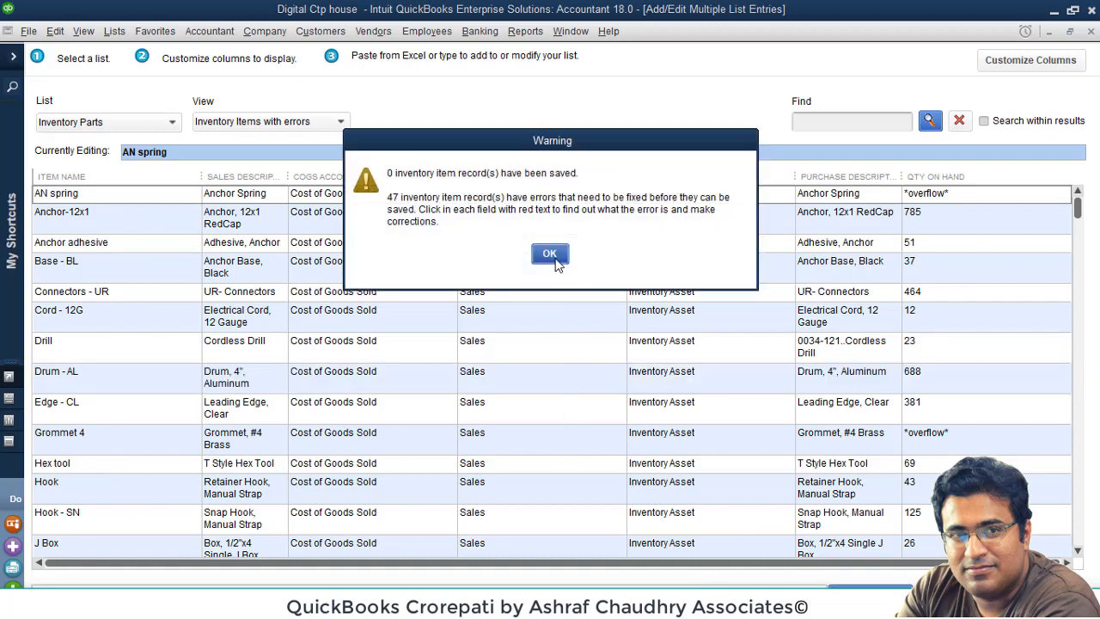
left_click(551, 254)
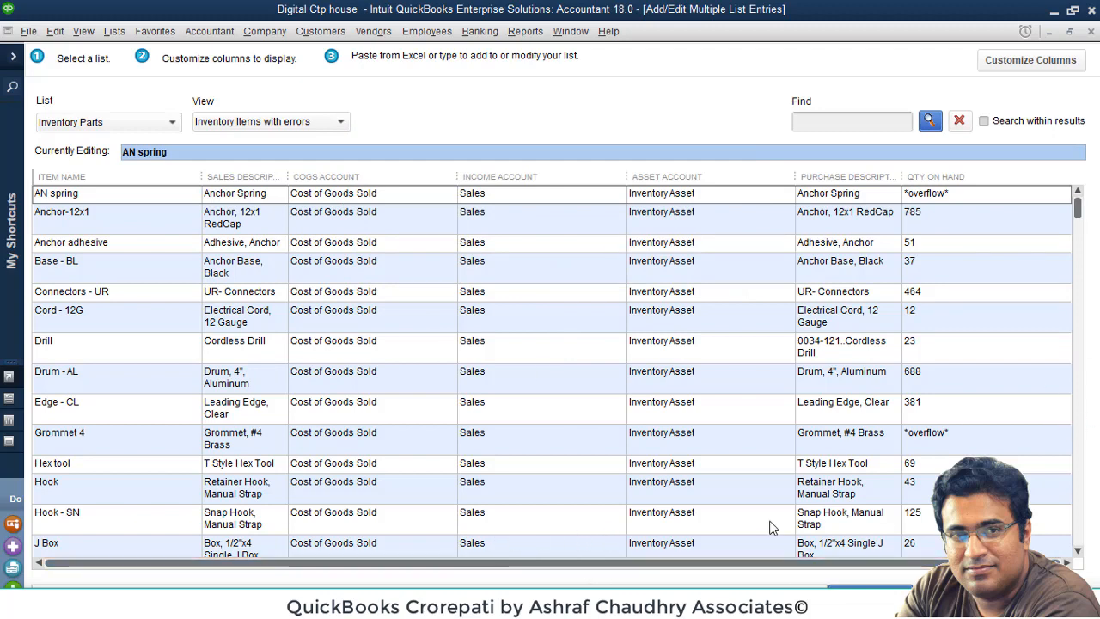
left_click_drag(1082, 210, 1080, 565)
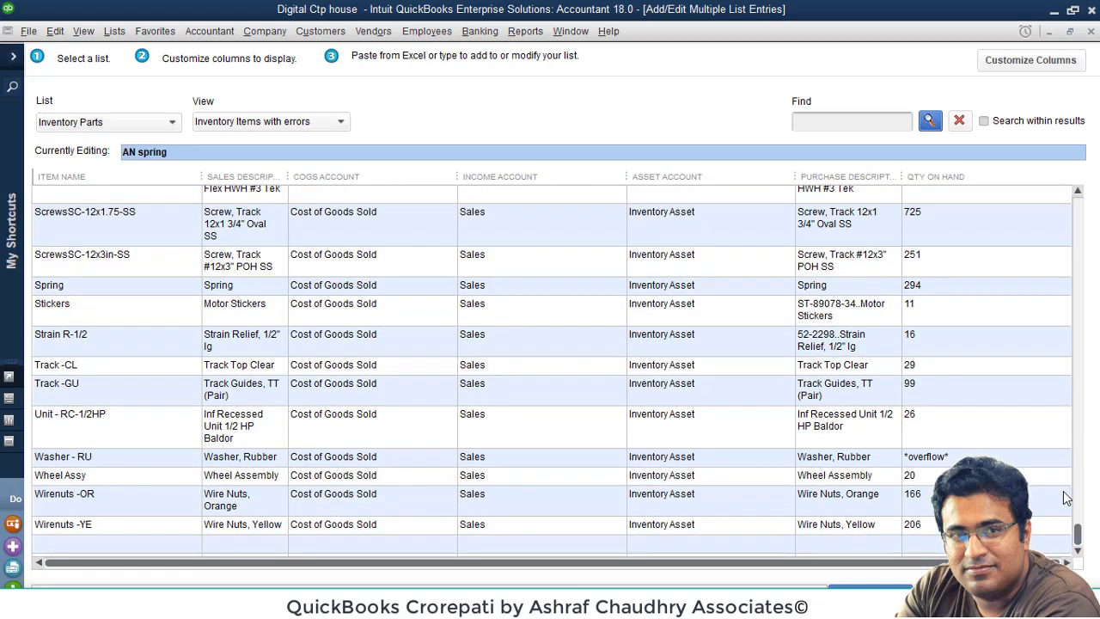
left_click_drag(1078, 535, 1033, 151)
Step: Switch the view to All Inventory Items, check the last rows and try to save the changes again
left_click(225, 126)
left_click(258, 143)
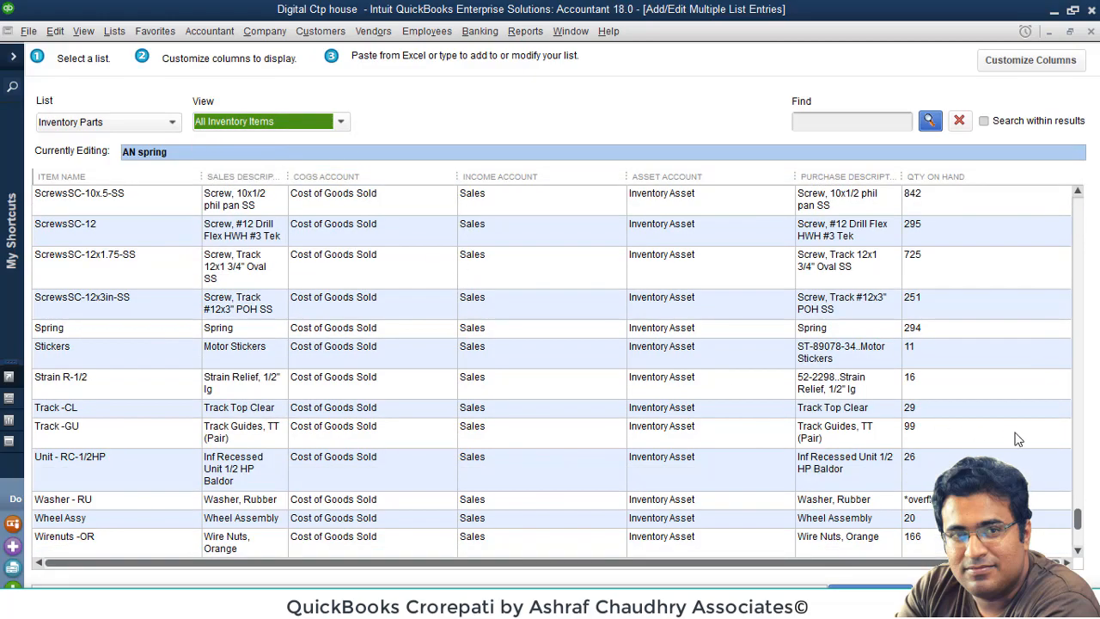
left_click_drag(1078, 518, 1091, 570)
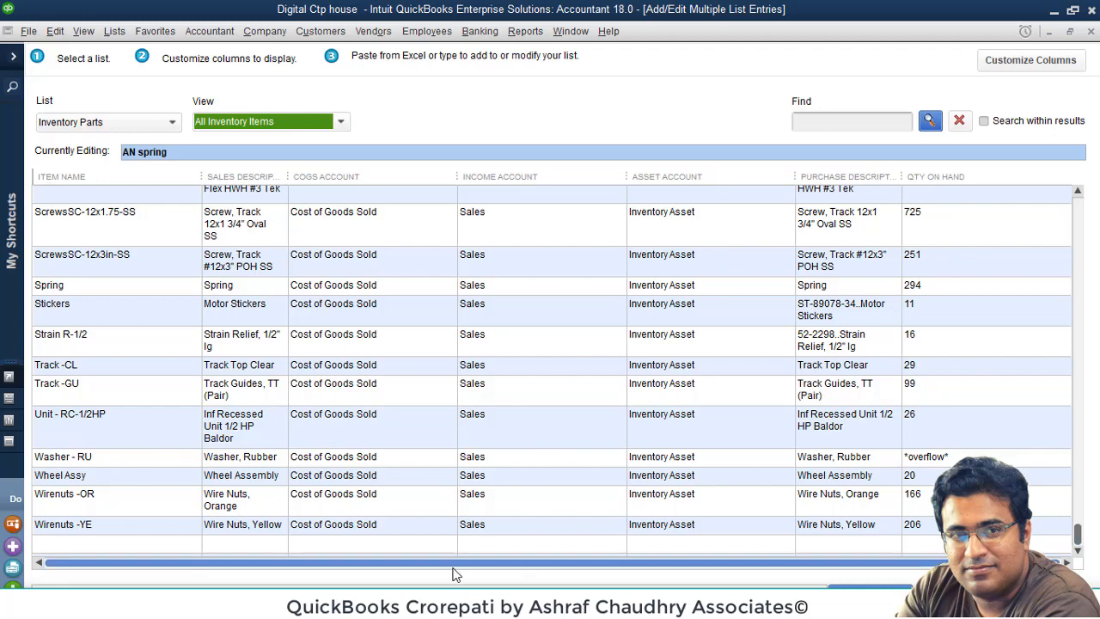
left_click(870, 595)
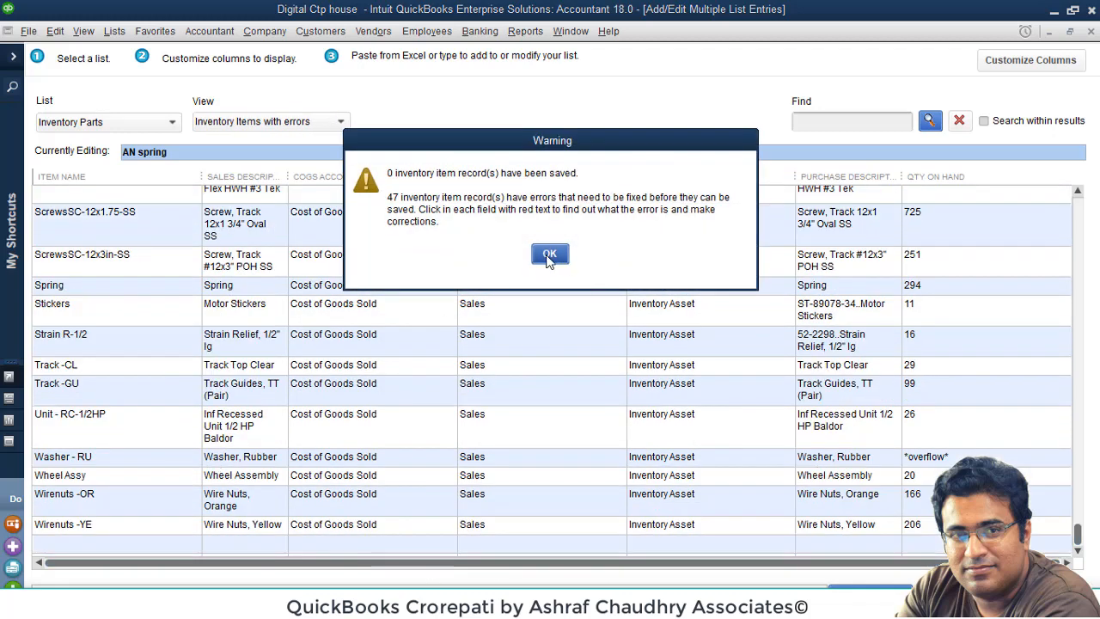
left_click(548, 253)
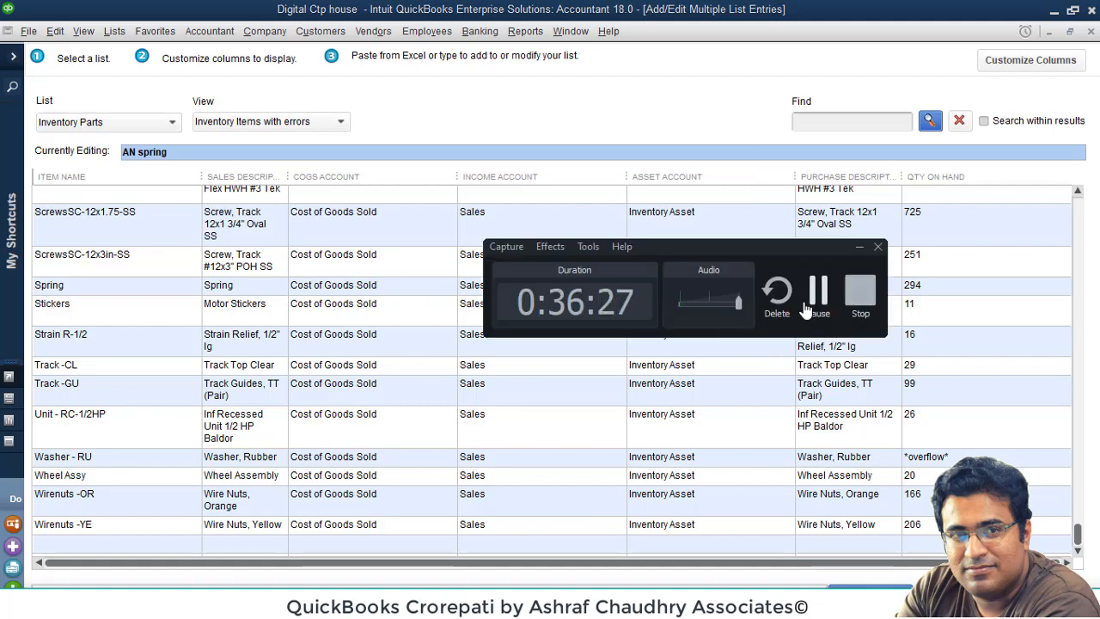
left_click(811, 293)
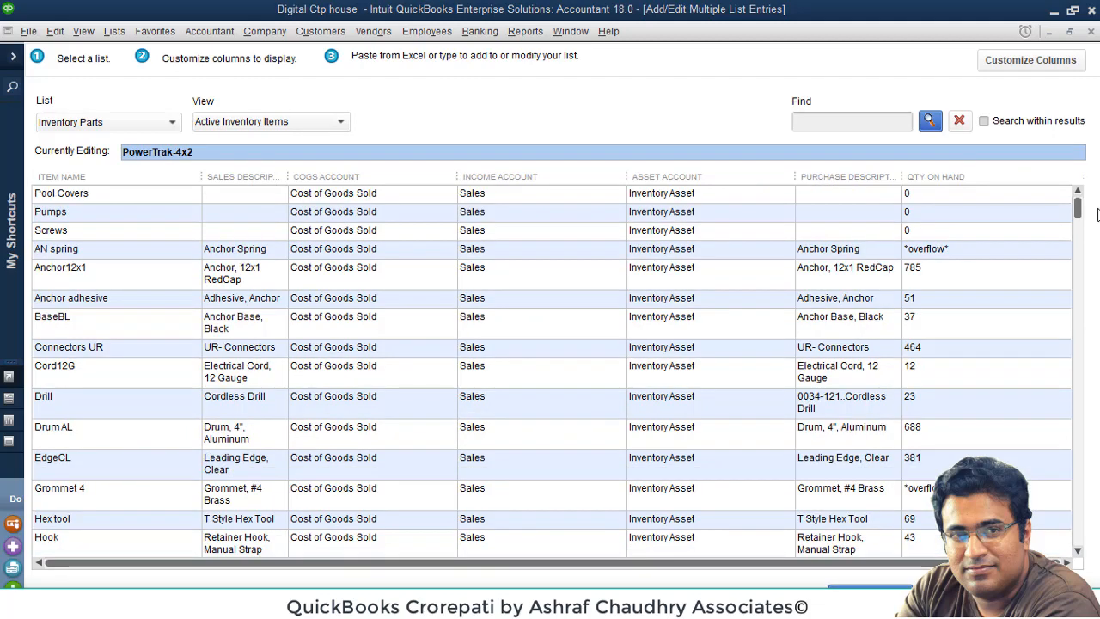
Step: Check the corrected item names in the first rows and save the inventory items
left_click_drag(1081, 211, 1081, 239)
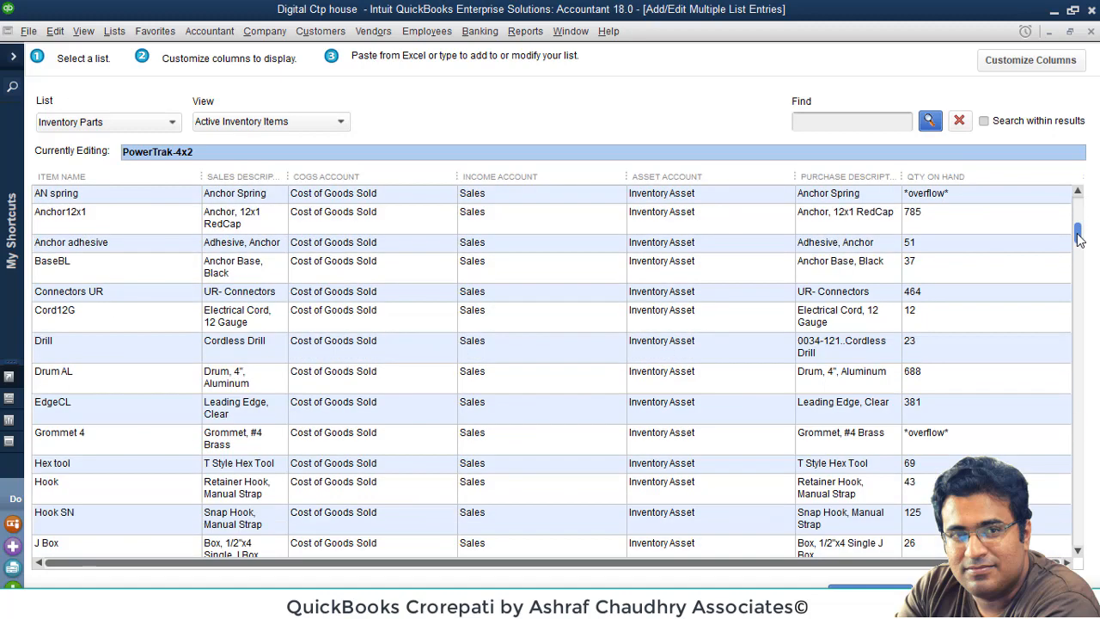
left_click(315, 389)
scroll(296, 399, "up", 4)
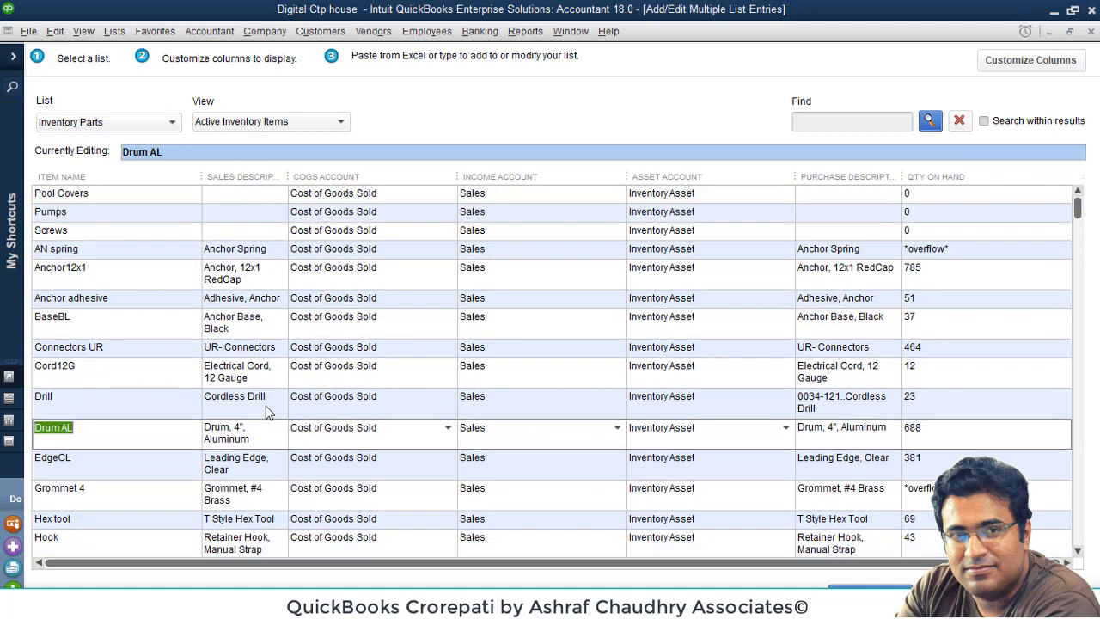
left_click(862, 587)
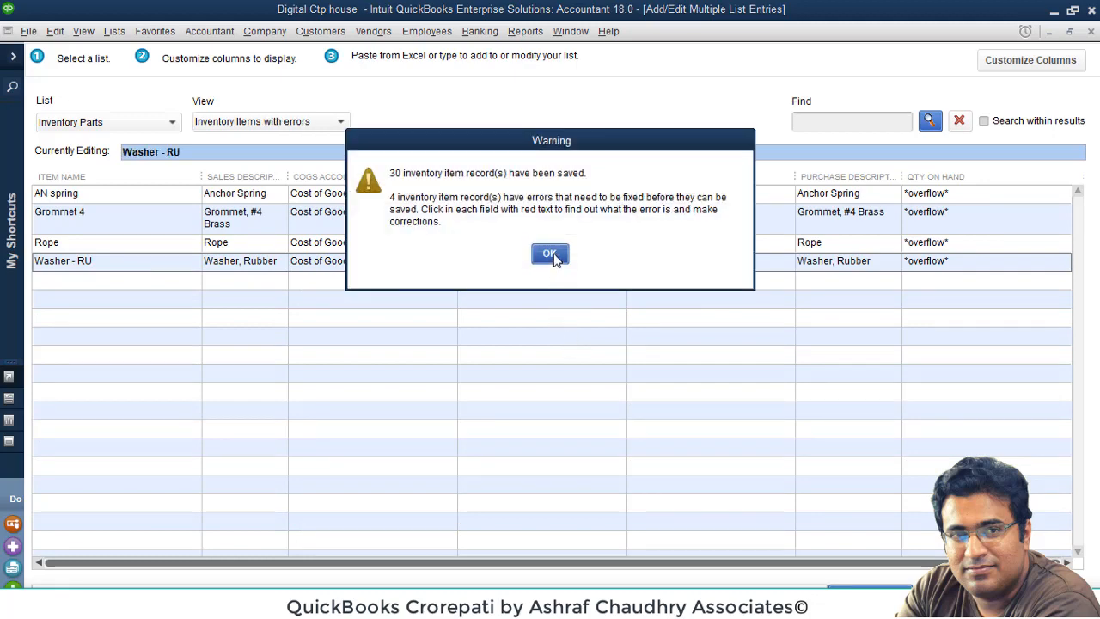
left_click(550, 254)
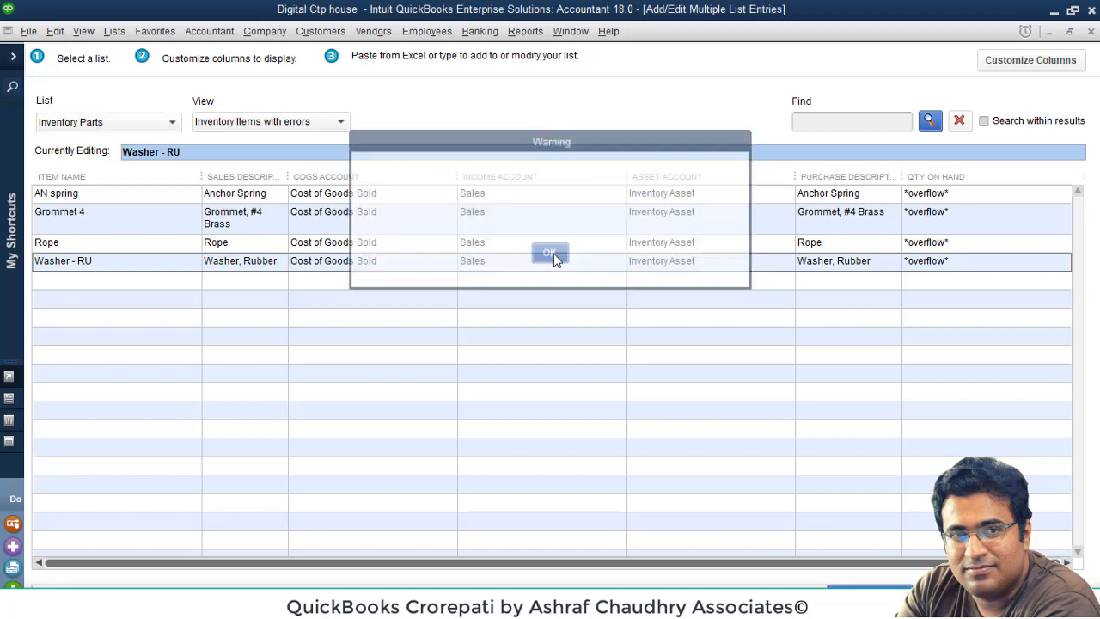
Step: Set the quantity on hand of the AN spring item to 0
left_click(955, 201)
left_click(958, 194)
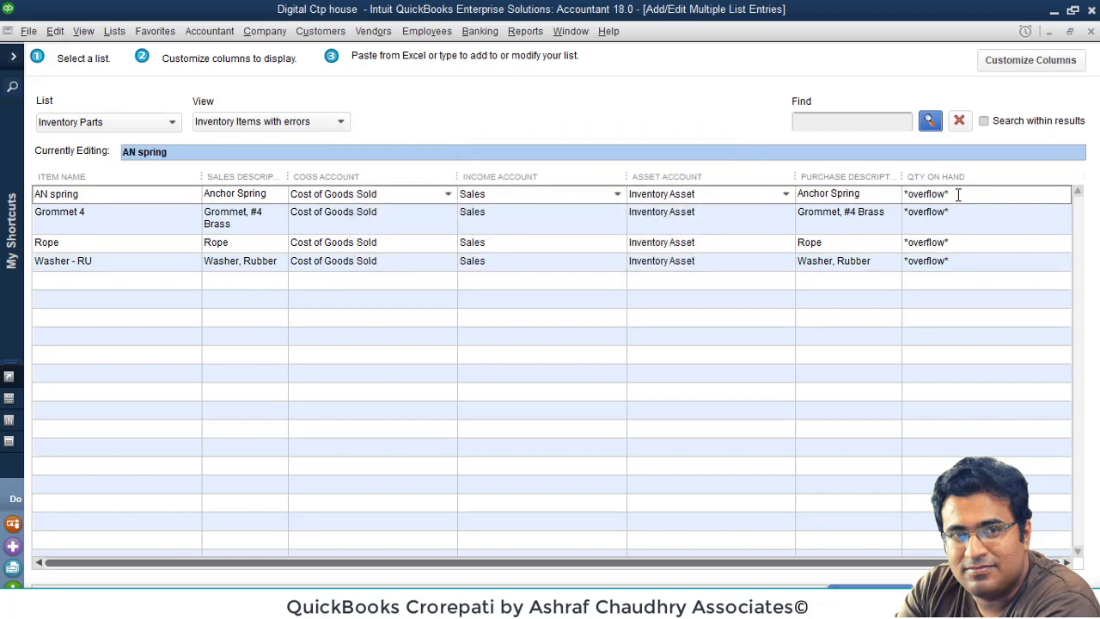
left_click_drag(958, 195, 910, 196)
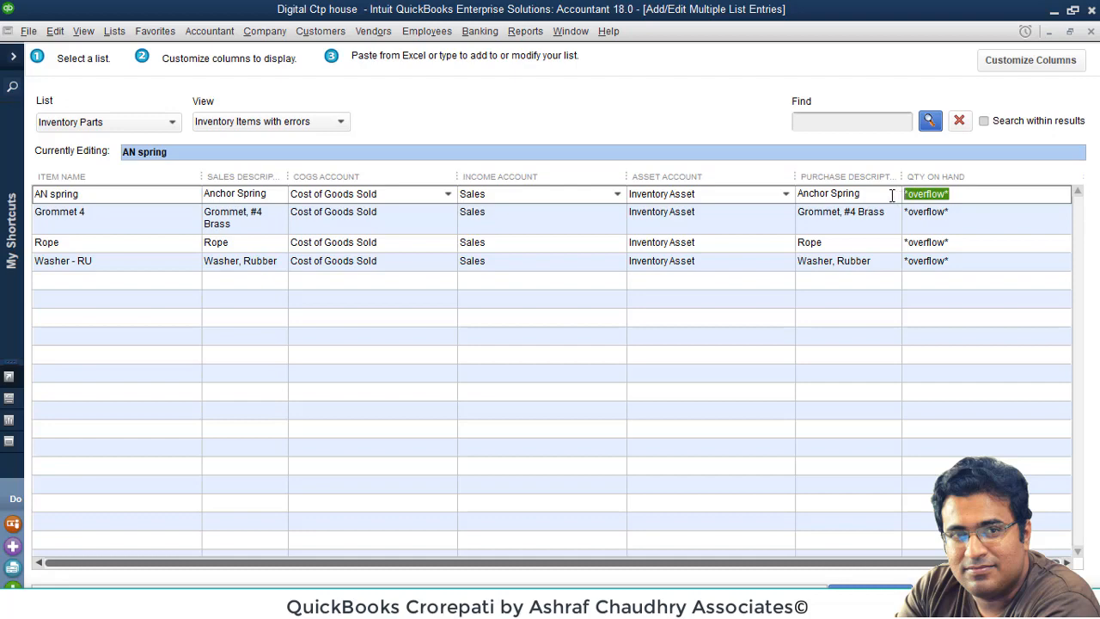
key("BackSpace")
type("0")
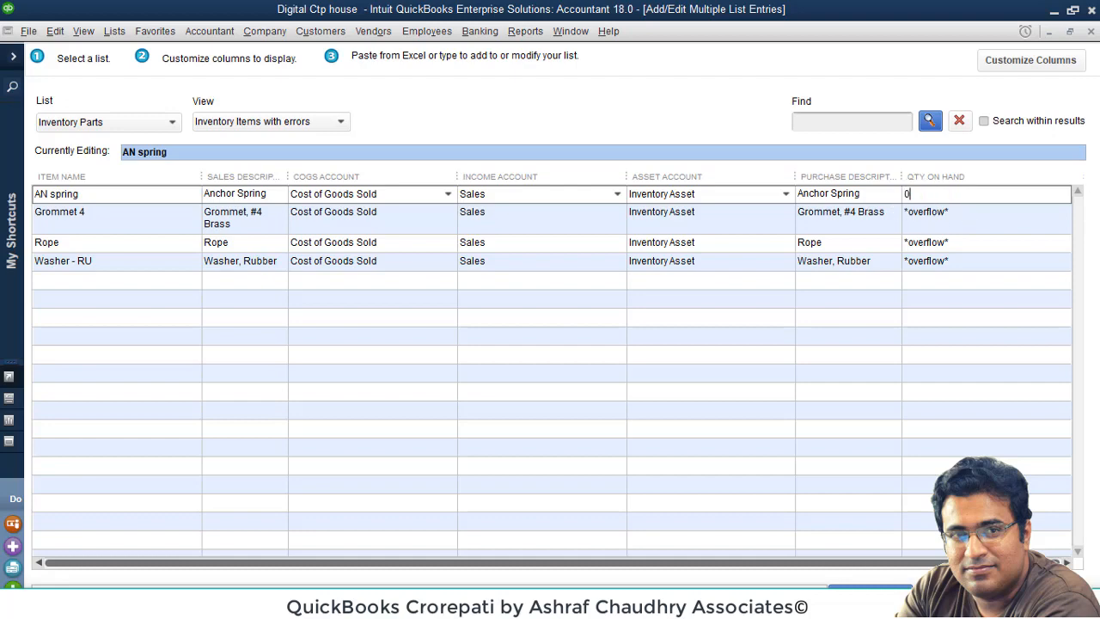
Step: Set the quantity on hand of Grommet 4, Rope and Washer - RU to 0 and save the changes
left_click(960, 212)
type("0")
left_click(955, 242)
type("0")
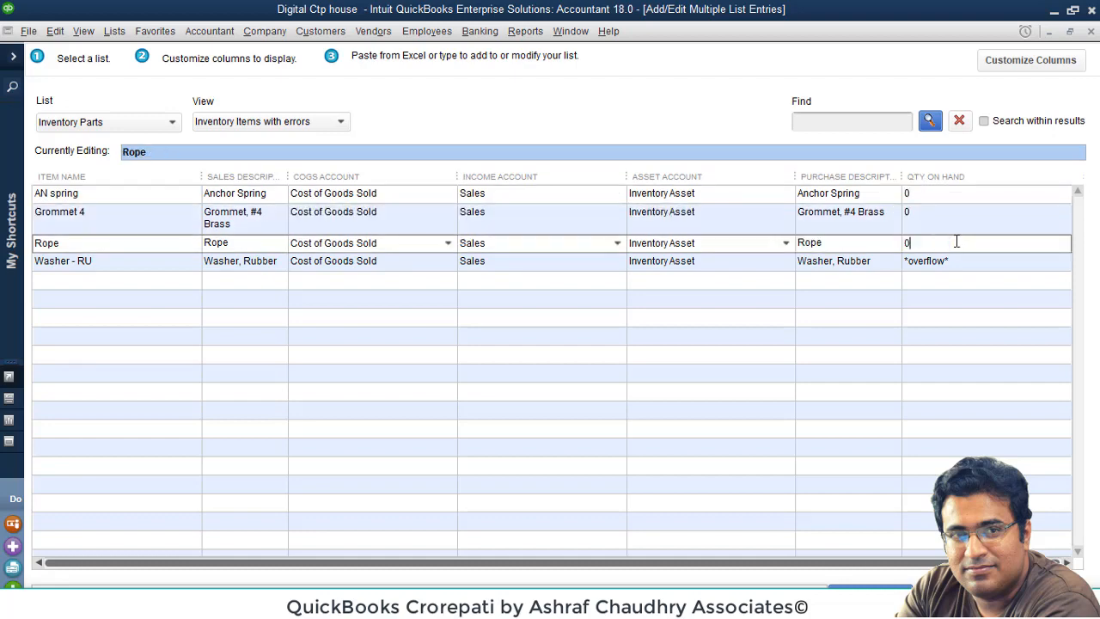
left_click(957, 260)
type("0")
left_click(959, 302)
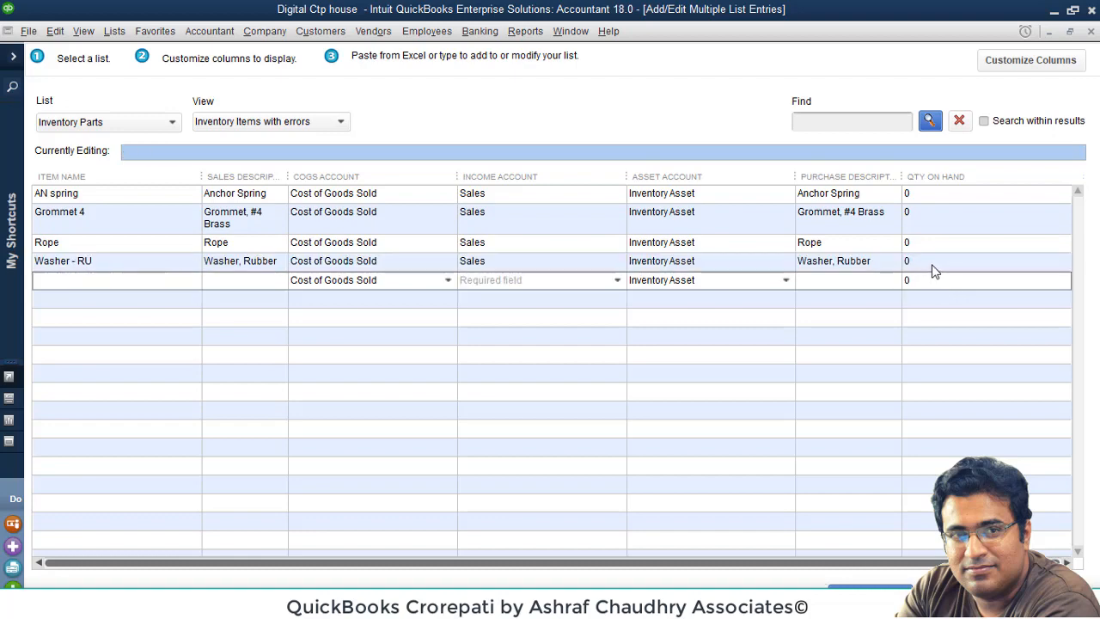
left_click(869, 588)
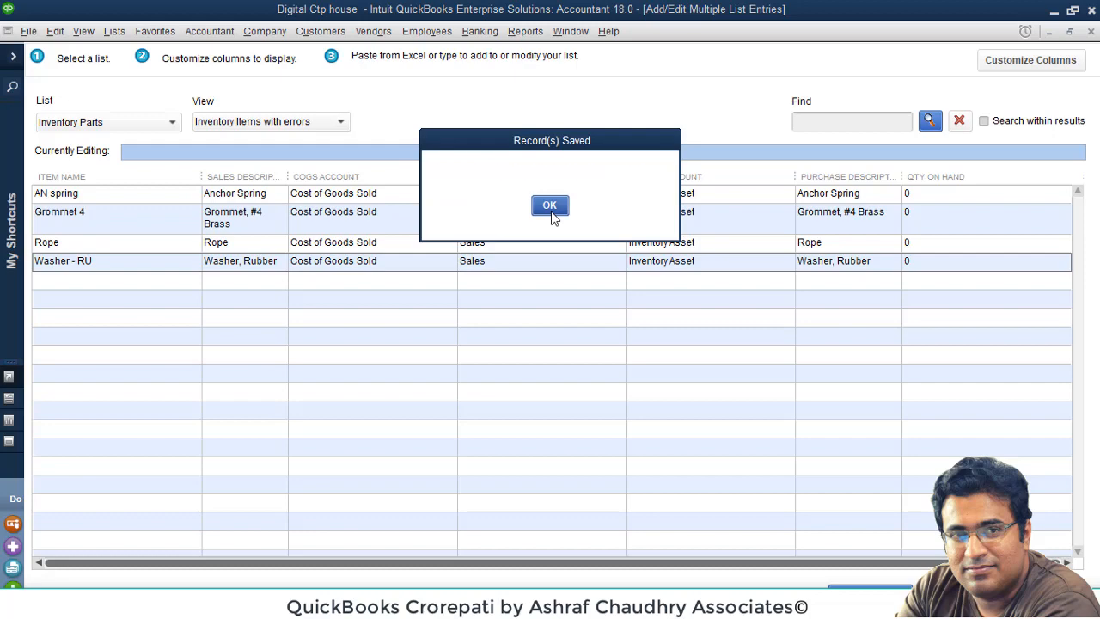
left_click(551, 215)
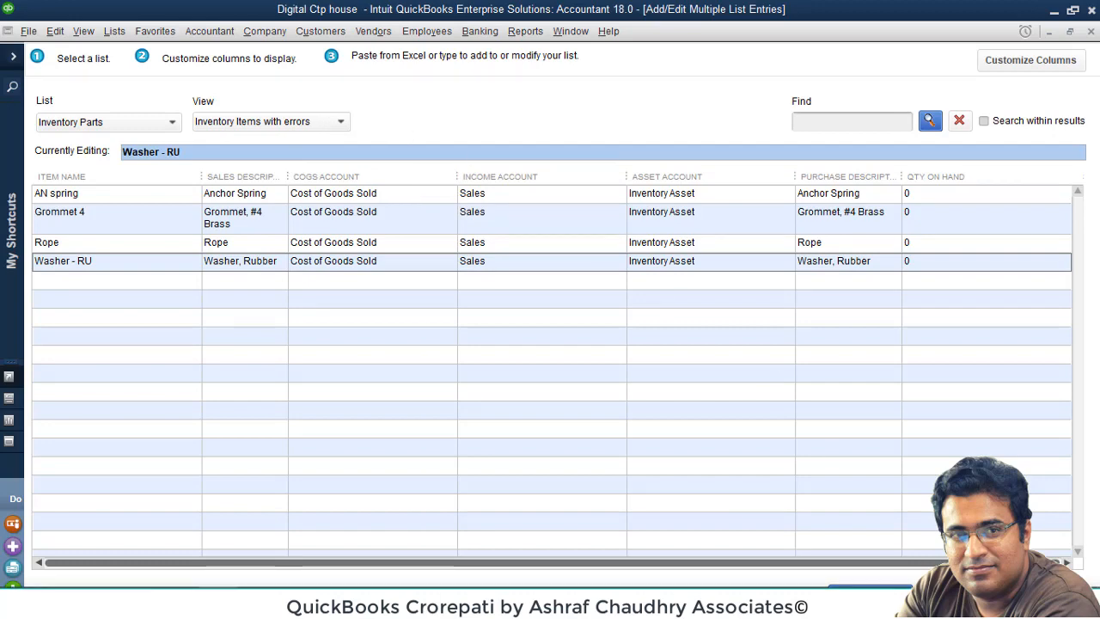
Step: Display all inventory items to check the imported rows, and close the Add/Edit Multiple List Entries window
left_click(240, 121)
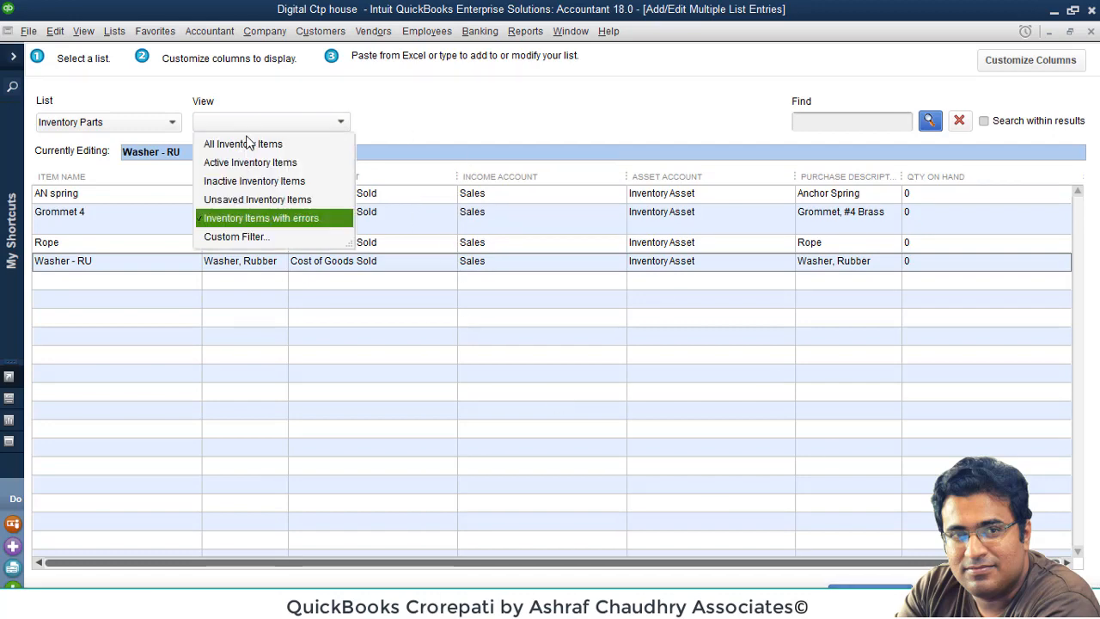
left_click(247, 142)
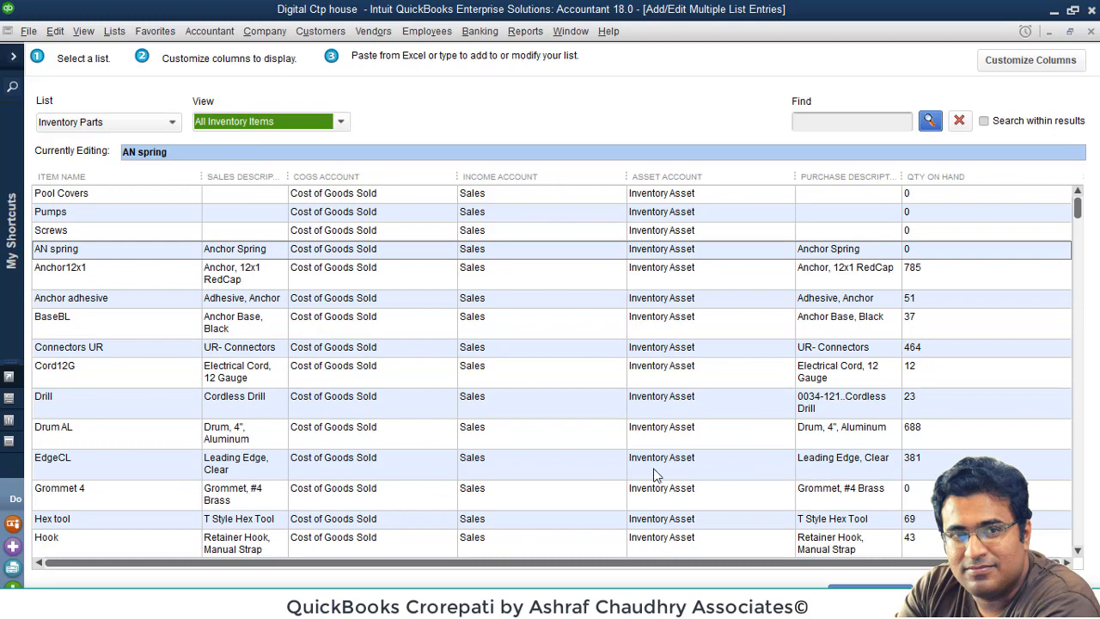
left_click_drag(1078, 209, 1081, 540)
left_click(958, 591)
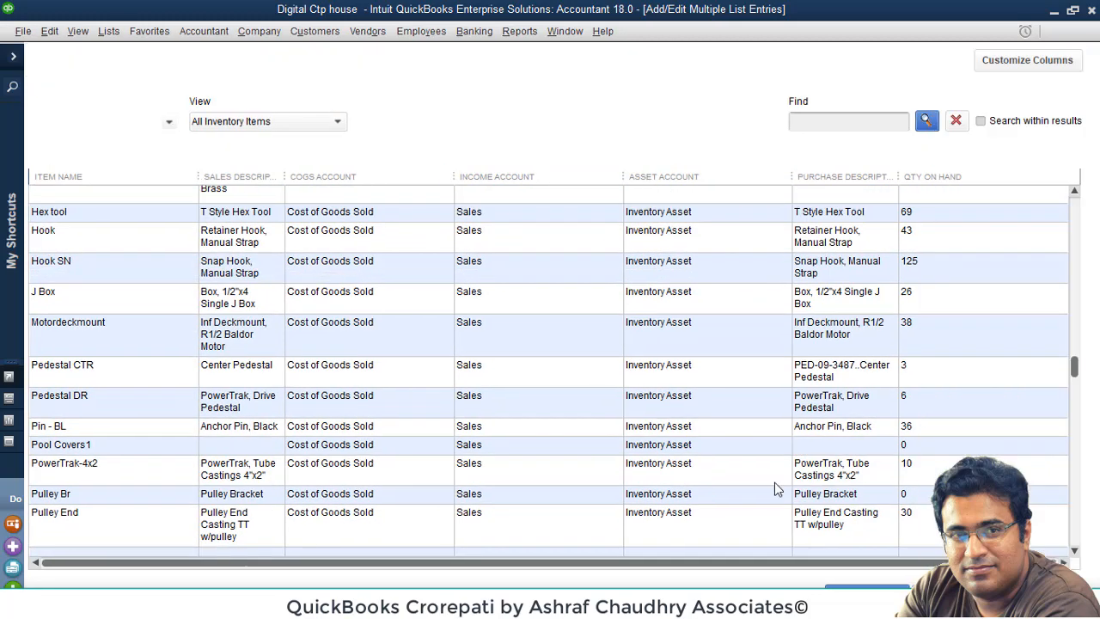
Step: Examine the imported inventory parts and their quantities in the Item List
scroll(269, 206, "down", 4)
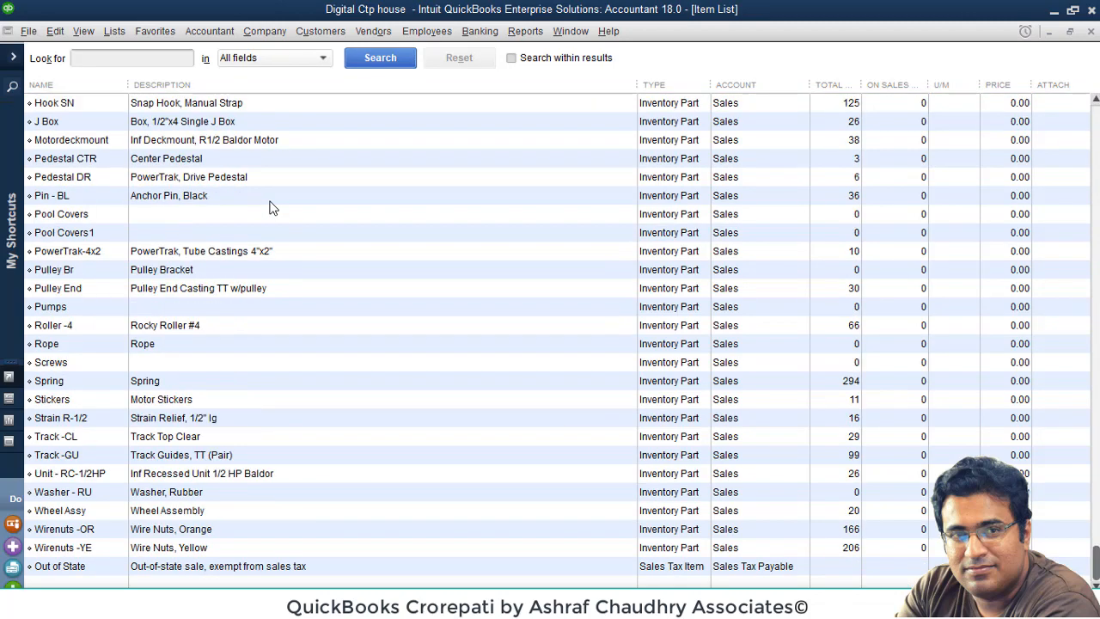
scroll(349, 357, "up", 4)
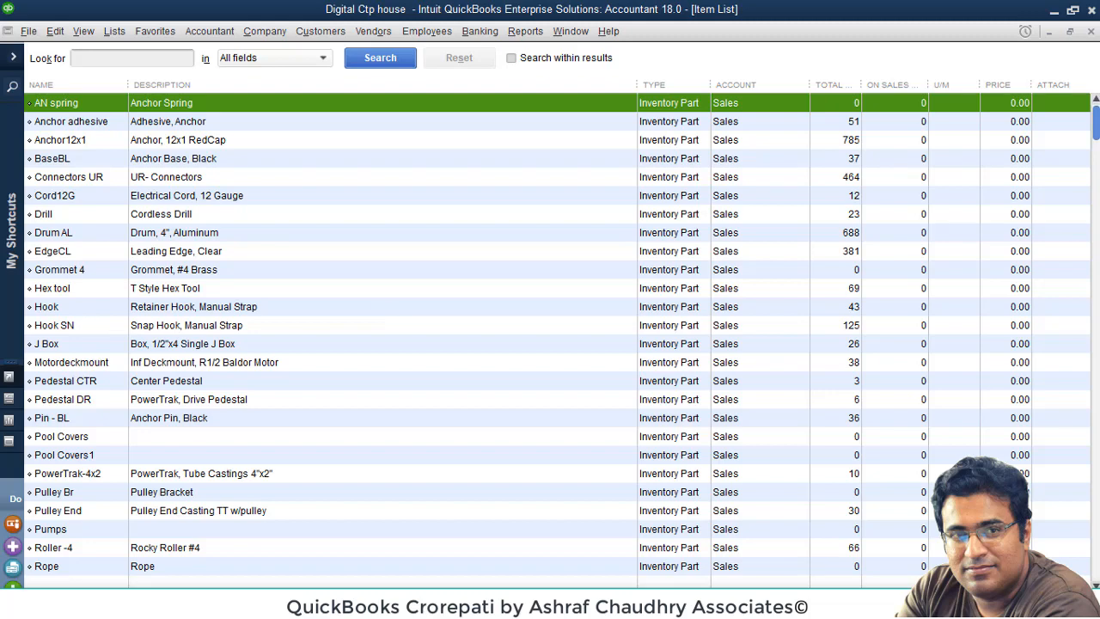
Step: Close the Item List and highlight the FROM IIF FILES line on the conversion types slide in PowerPoint
left_click(1090, 32)
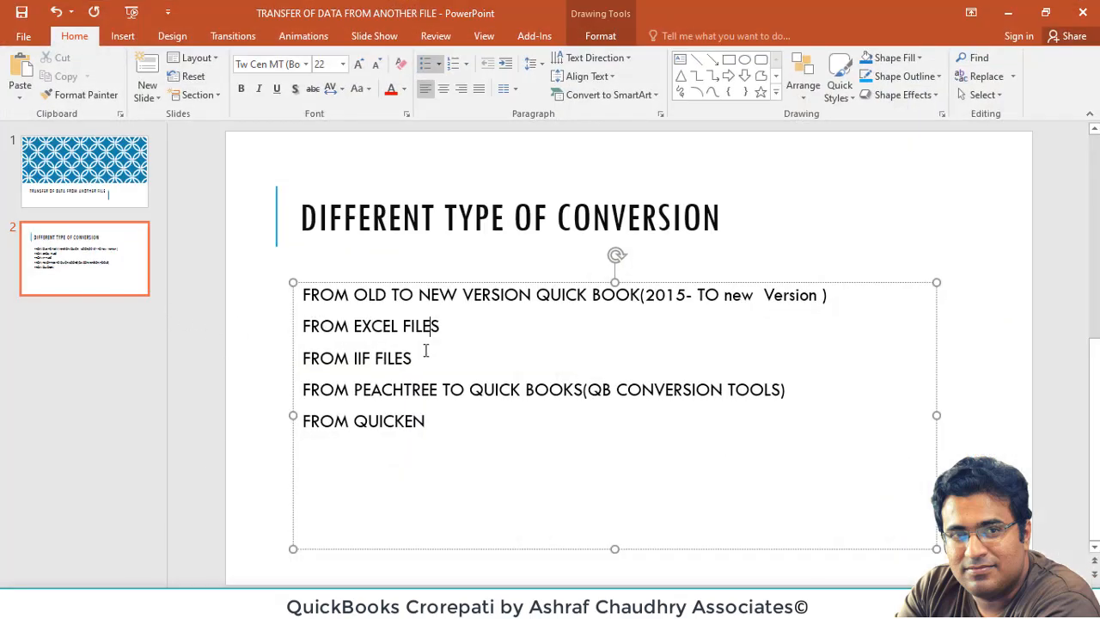
left_click_drag(416, 359, 295, 358)
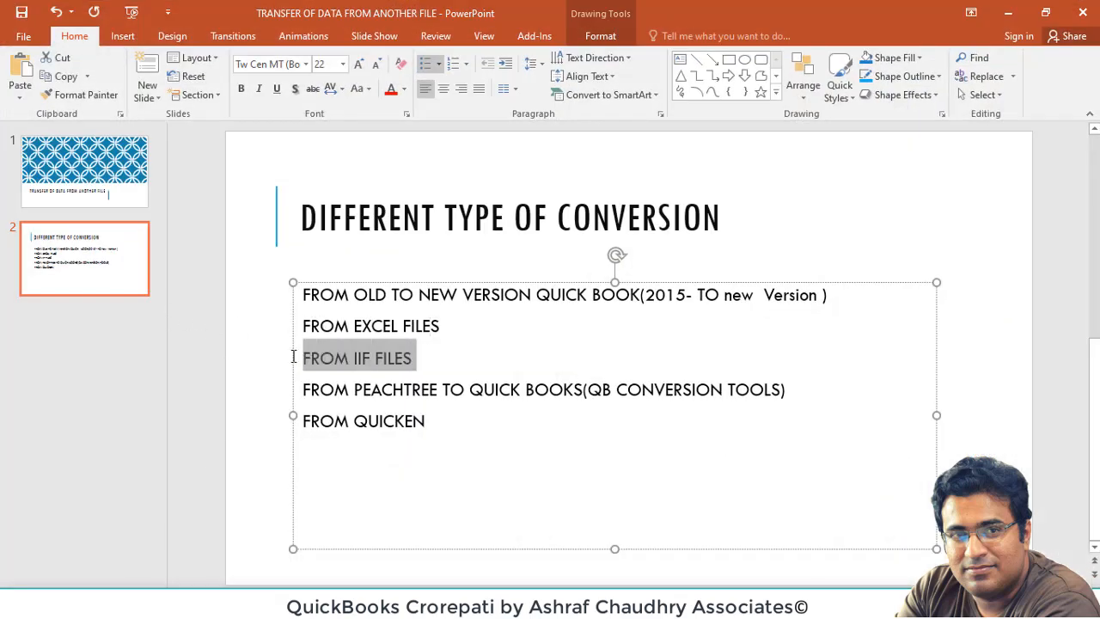
left_click(356, 359)
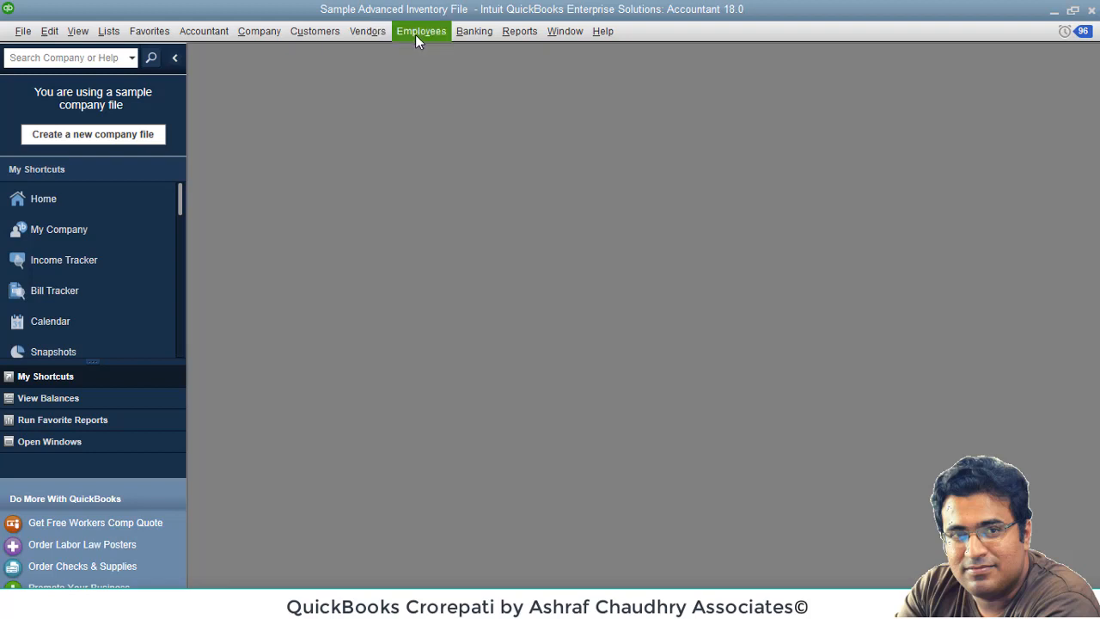
Step: Switch to the QuickBooks Sample Advanced Inventory File and view the IIF file import dialog, closing it without choosing a file
left_click(23, 33)
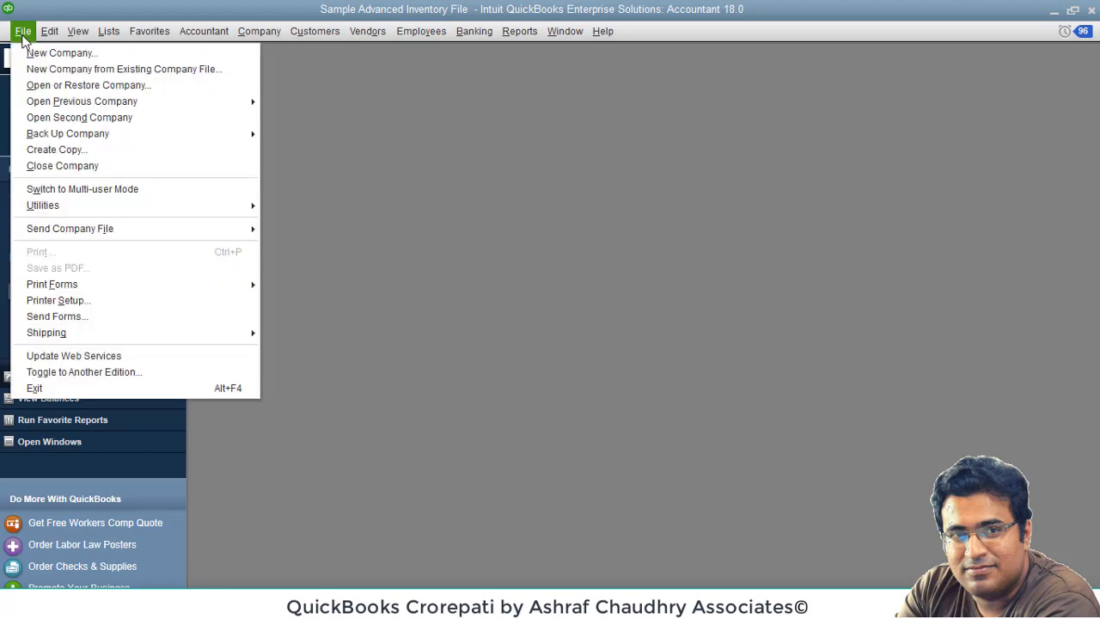
mouse_move(114, 210)
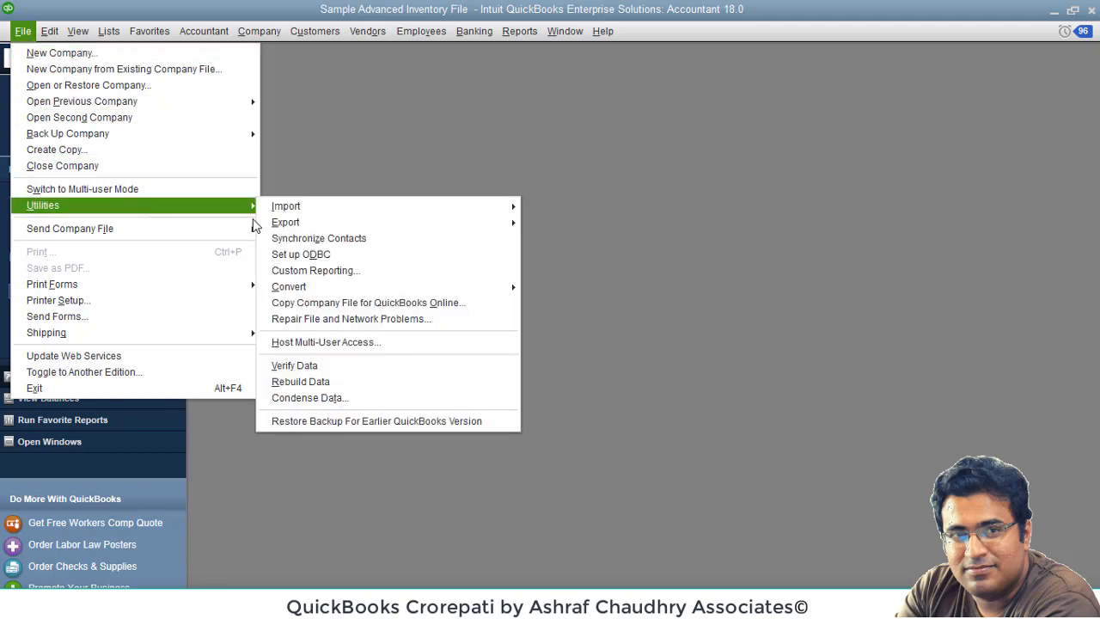
mouse_move(352, 211)
left_click(555, 224)
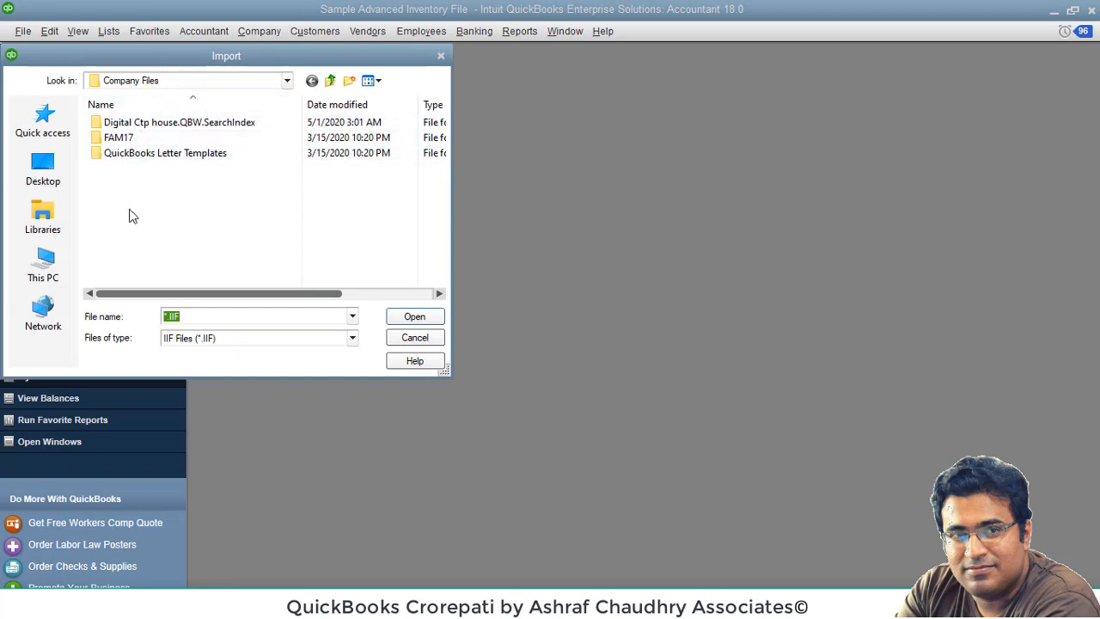
left_click(441, 55)
left_click(23, 31)
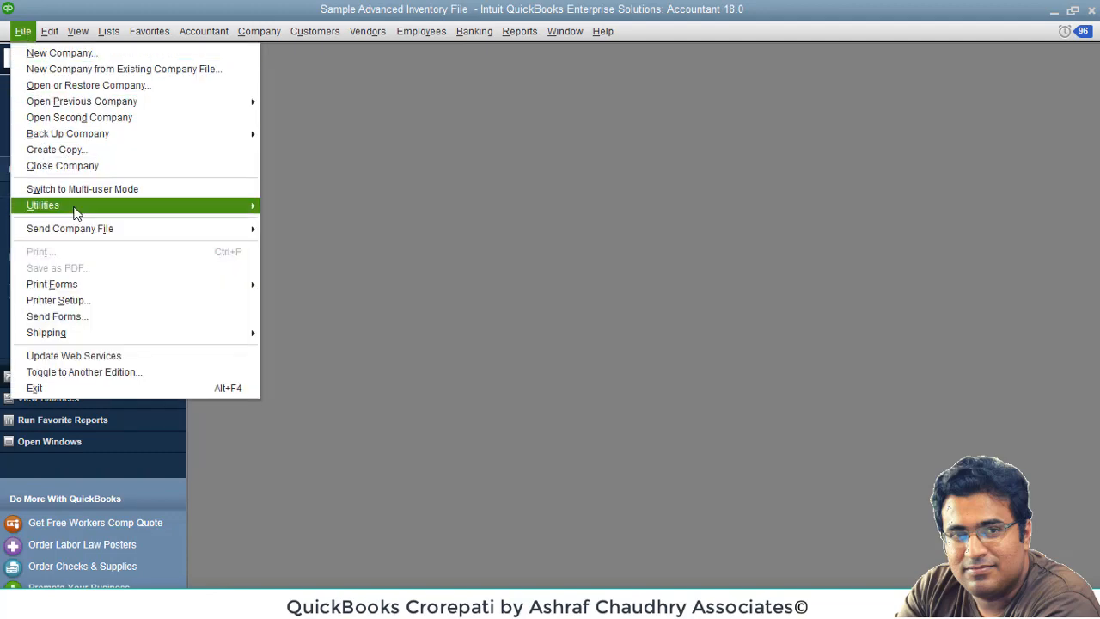
mouse_move(75, 208)
mouse_move(335, 207)
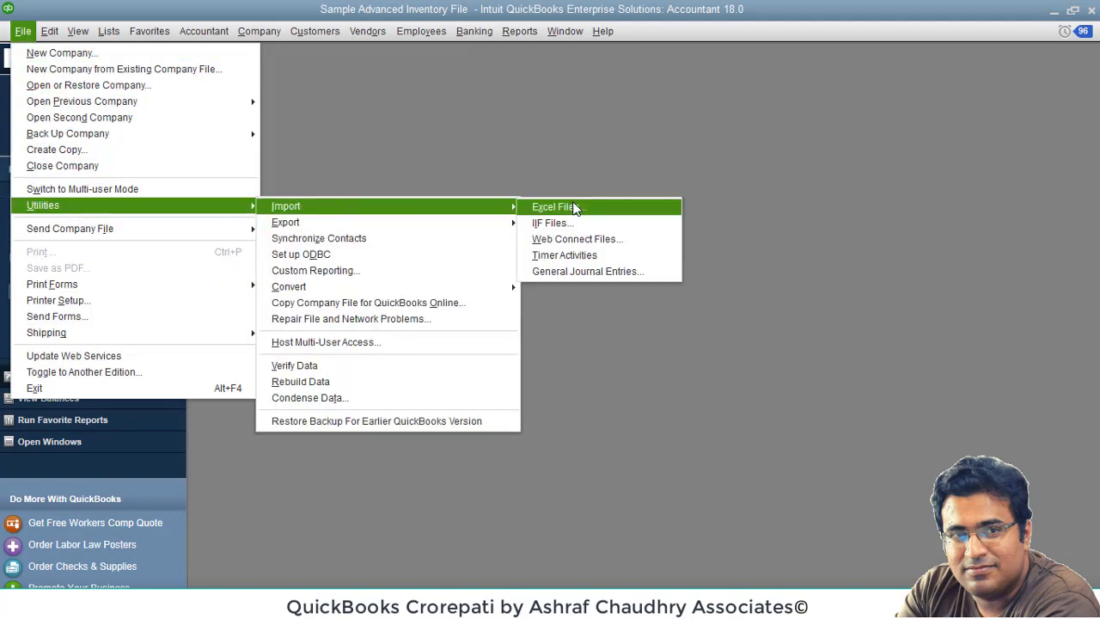
left_click(572, 222)
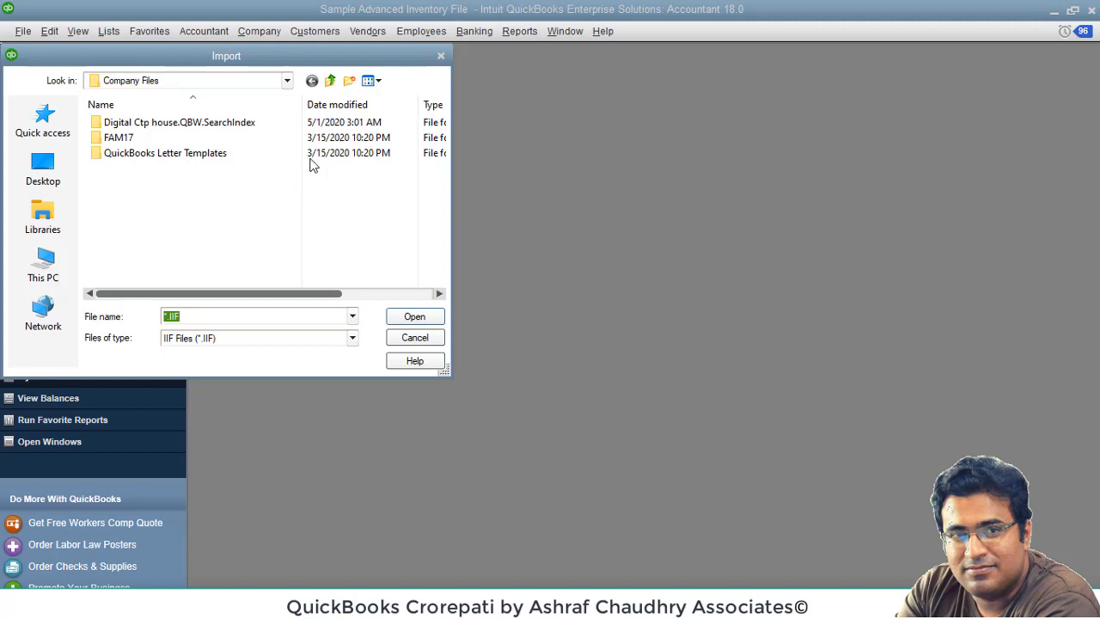
left_click(441, 58)
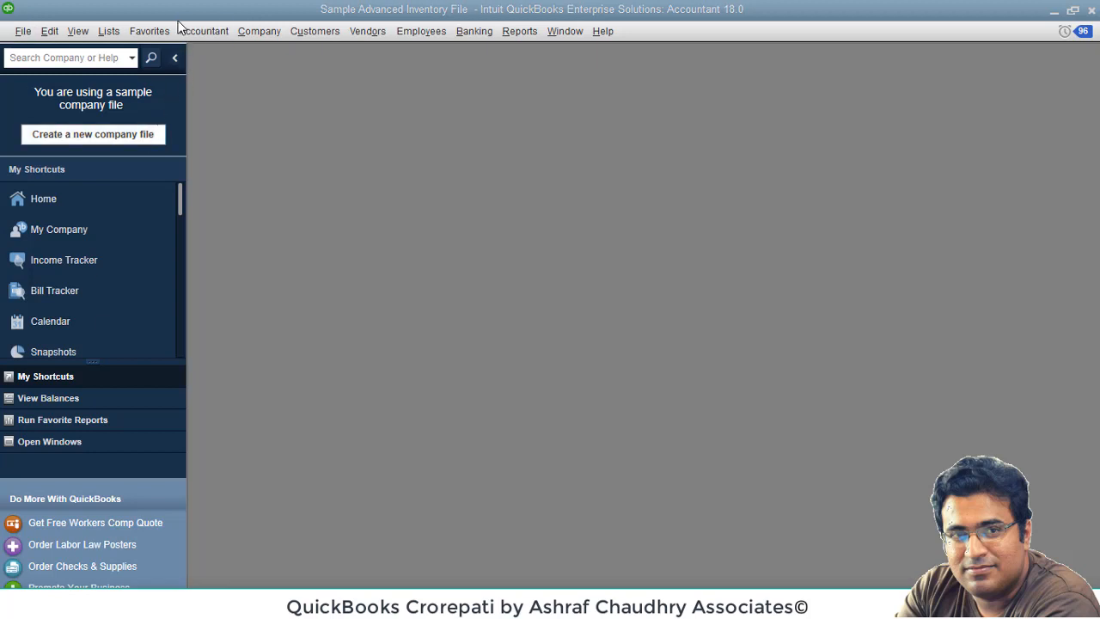
Step: Start a lists export to an IIF file with only the Customer Message List selected
left_click(25, 33)
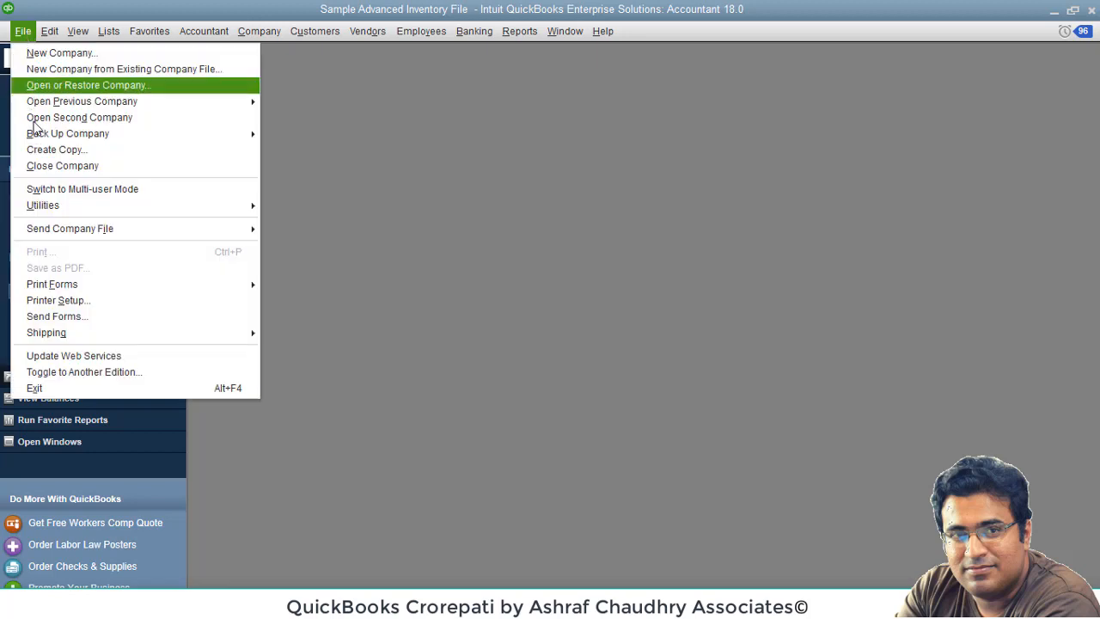
mouse_move(60, 215)
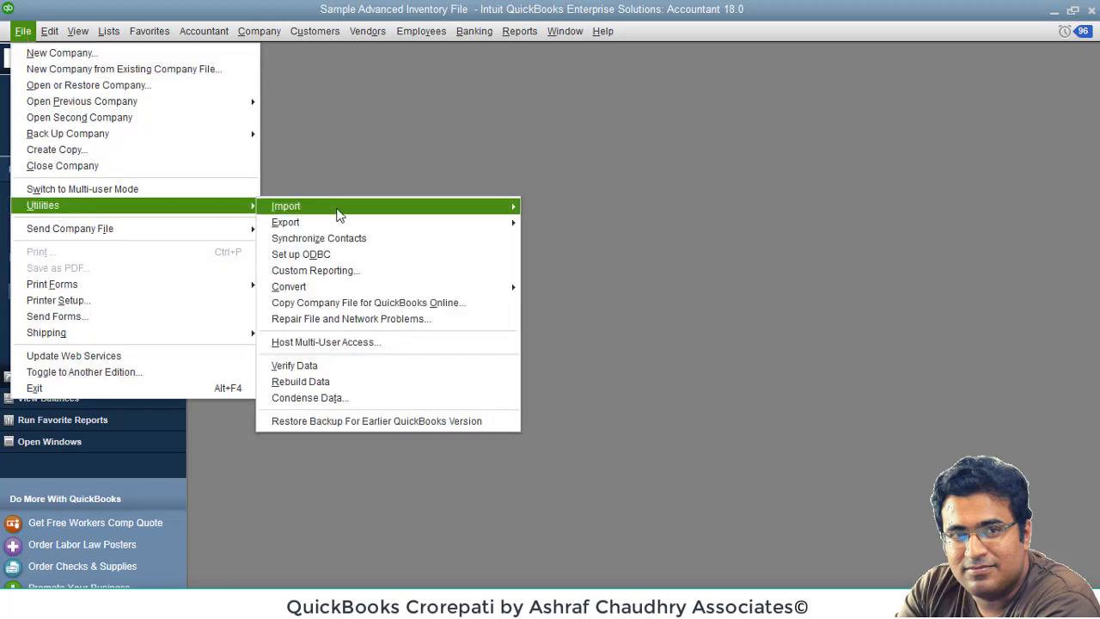
mouse_move(341, 223)
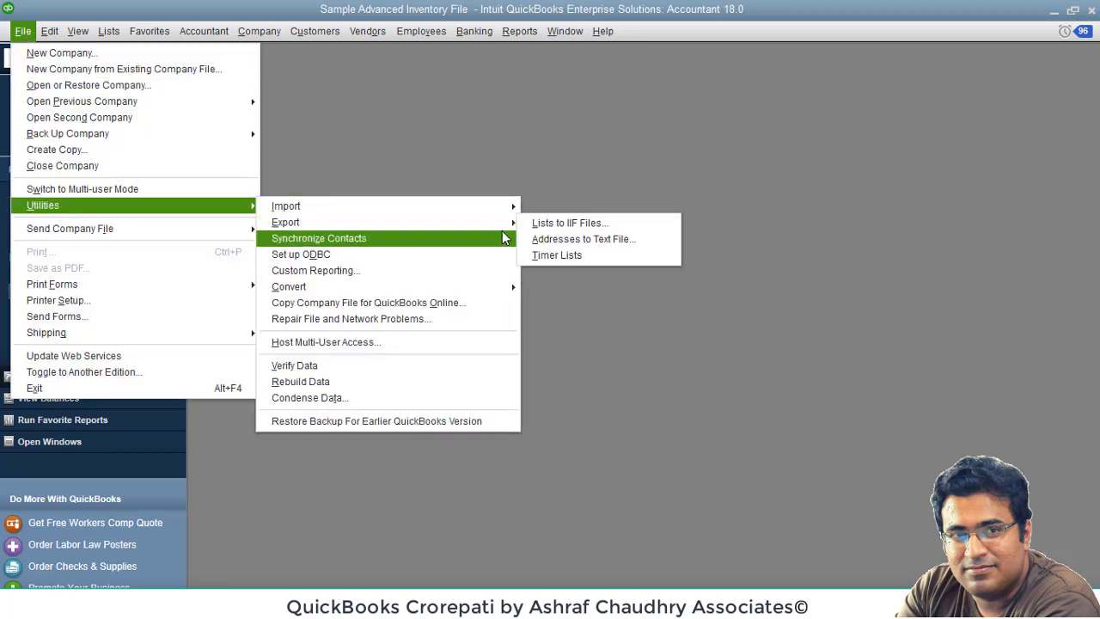
left_click(536, 225)
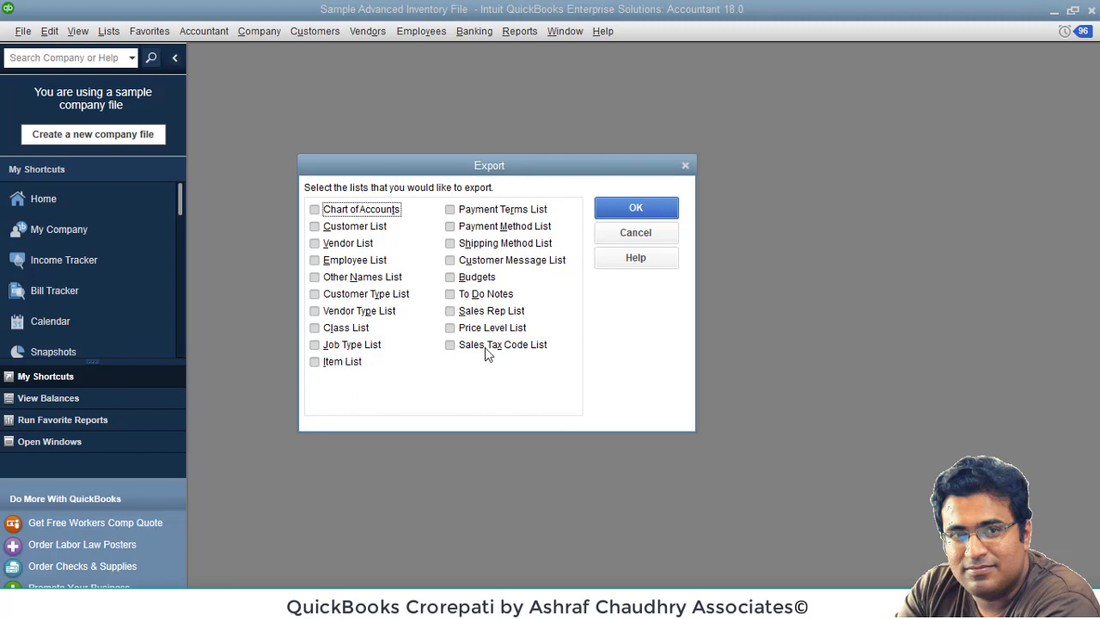
left_click(475, 265)
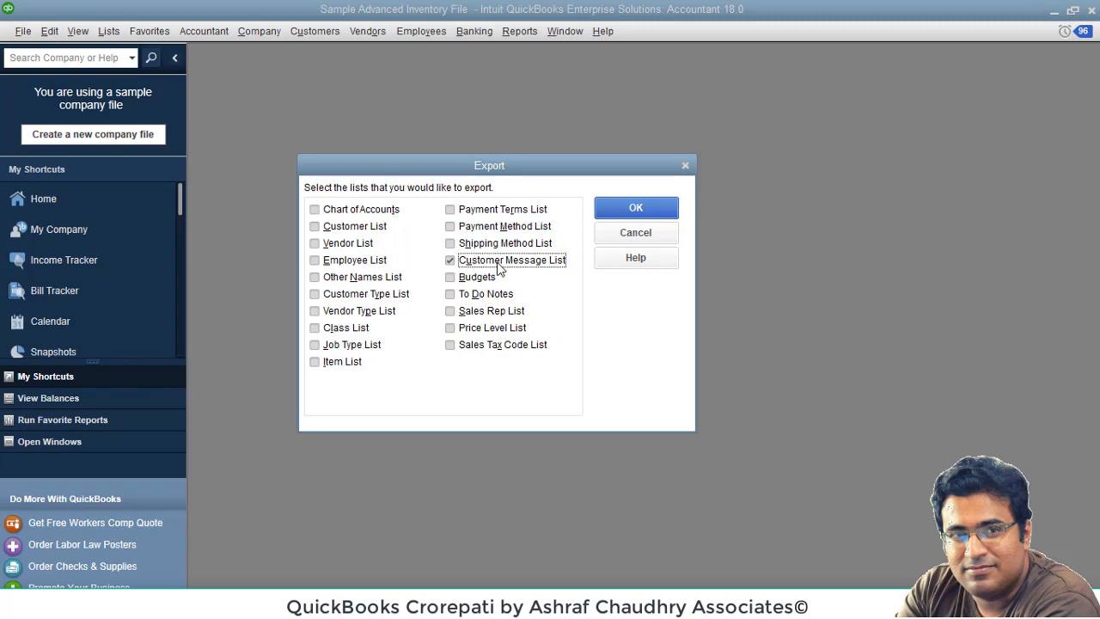
left_click(641, 211)
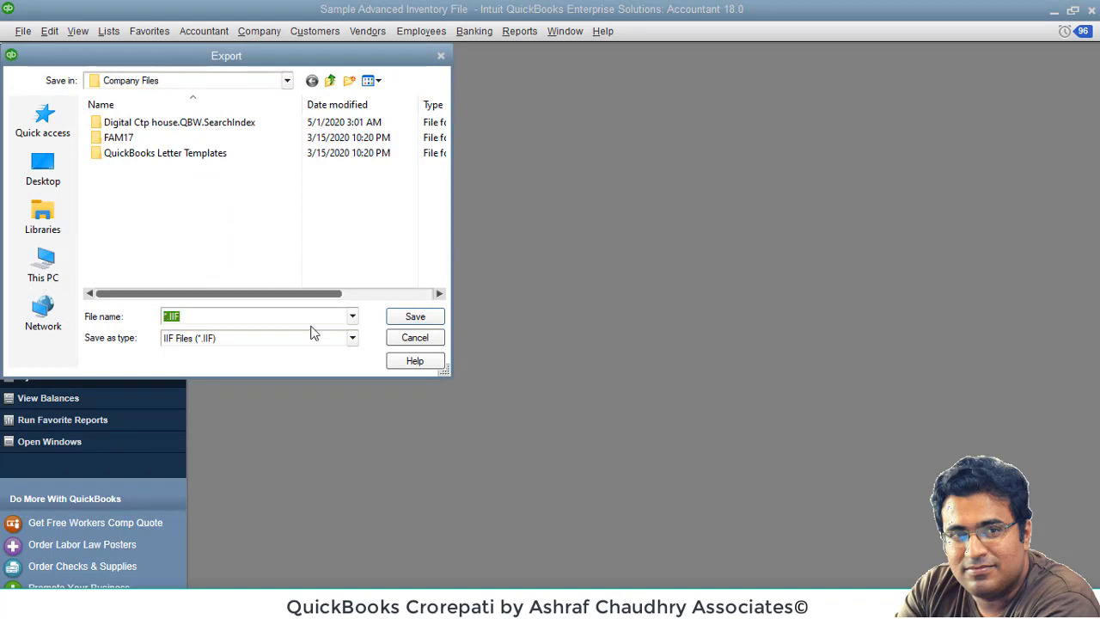
Step: Name the IIF export file Customer Message List and save it in the Company Files folder
left_click(172, 317)
type("Customer Mess")
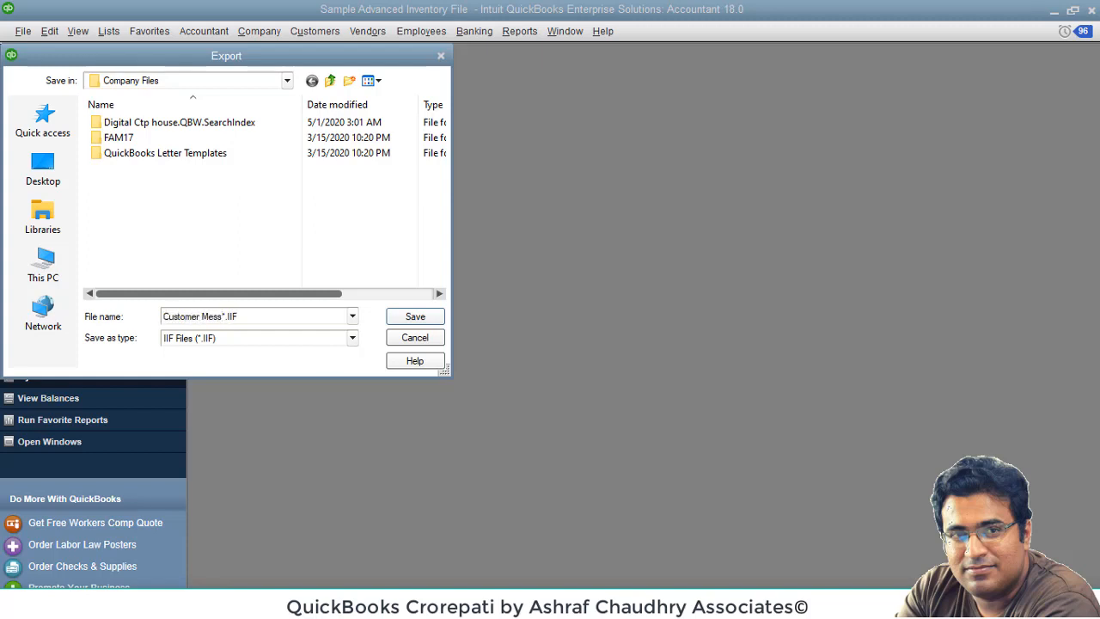
type("age List")
left_click(405, 323)
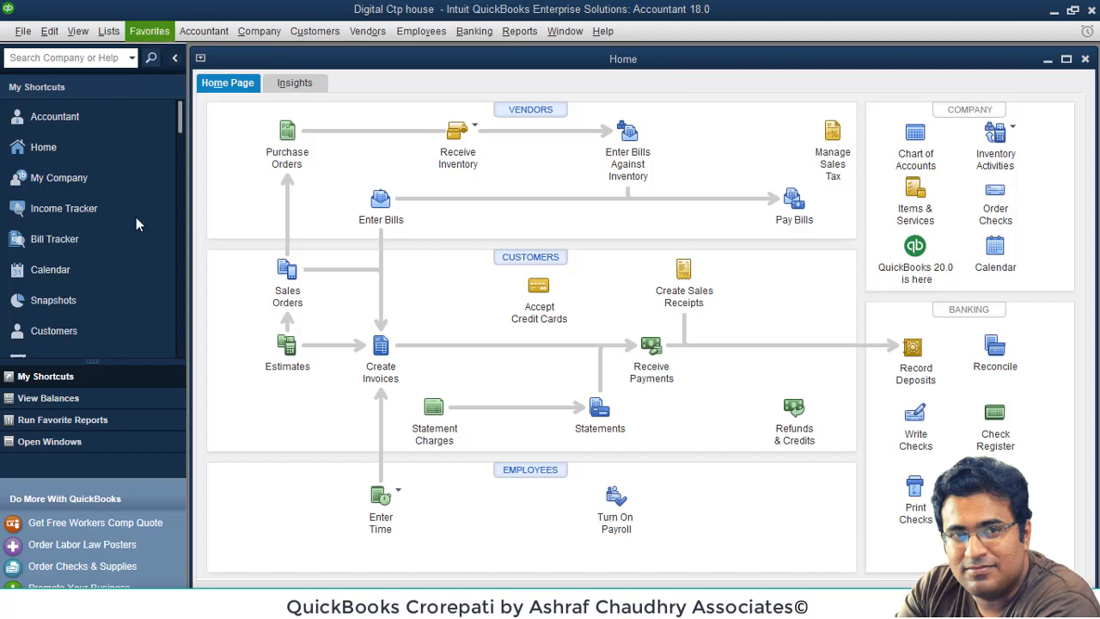
Step: View the IIF file import dialog in the Digital Ctp house company and close it without importing a file
left_click(20, 33)
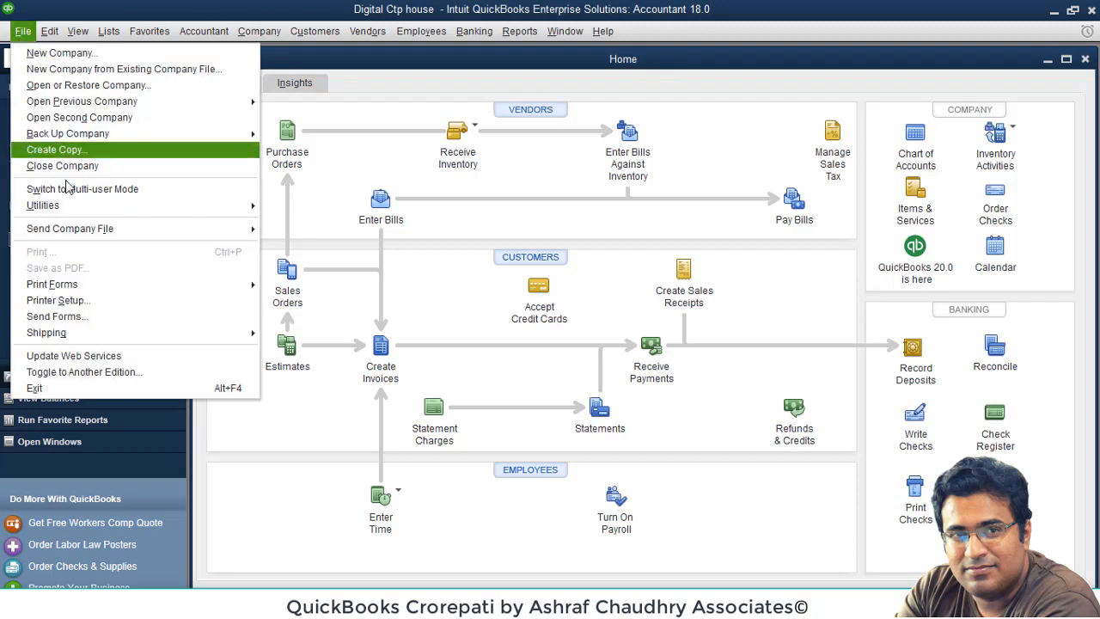
mouse_move(87, 211)
mouse_move(485, 208)
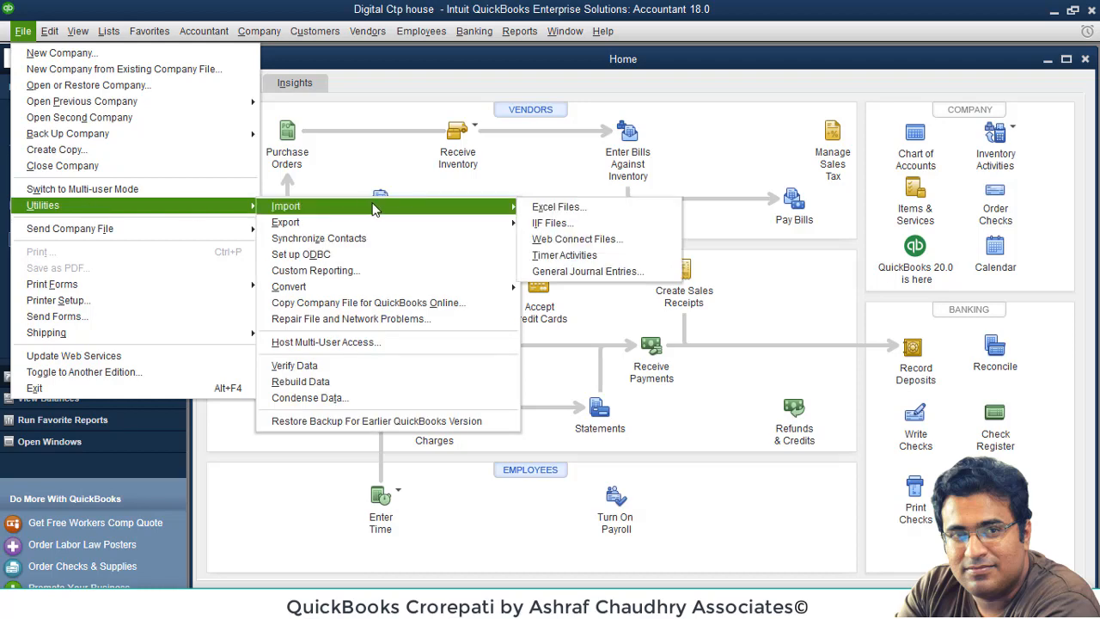
left_click(553, 225)
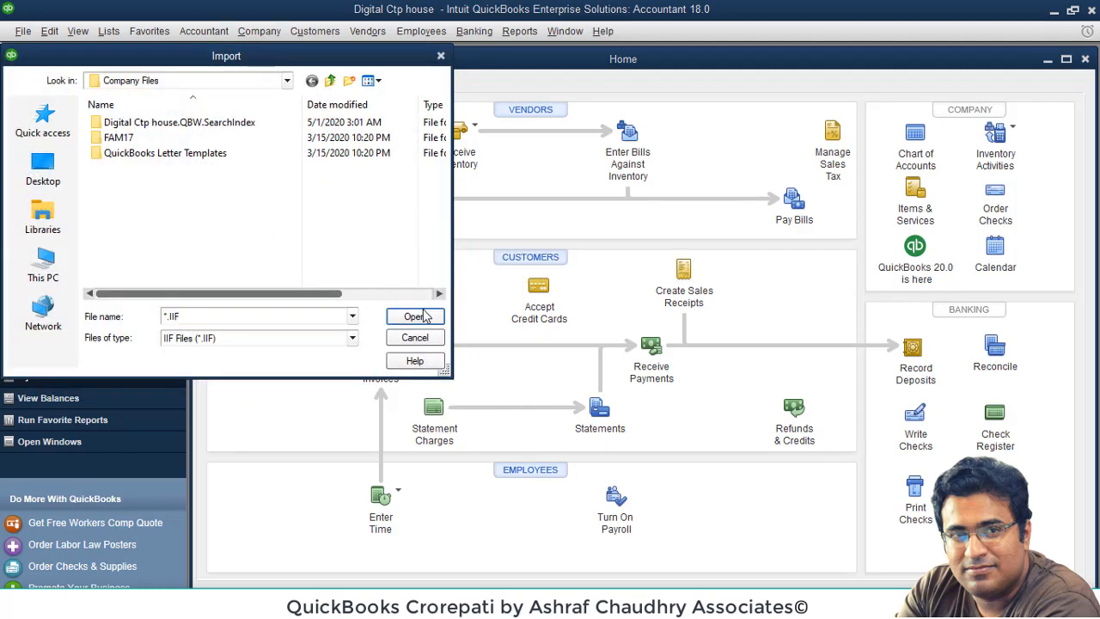
left_click(441, 56)
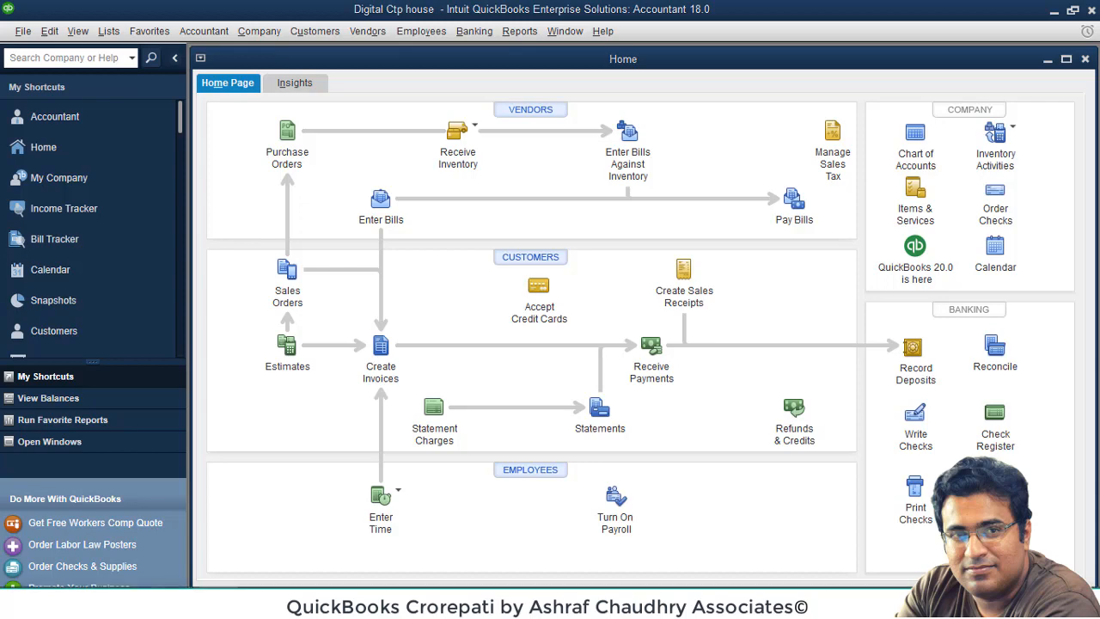
Step: Switch to PowerPoint and highlight the FROM PEACHTREE TO QUICK BOOKS line on the conversion types slide
key("alt+Tab")
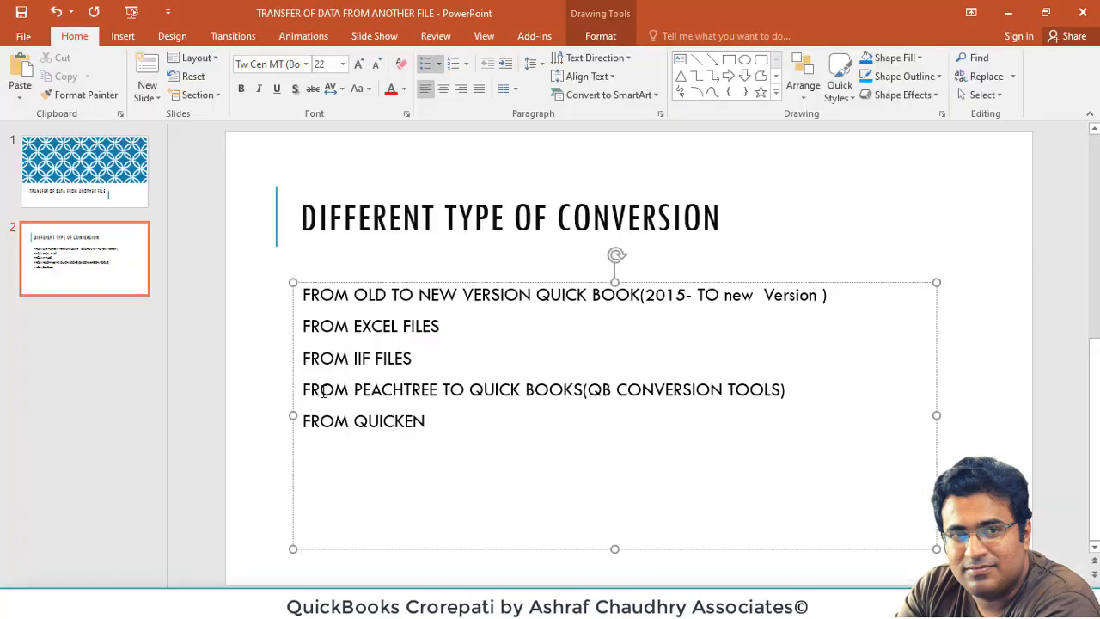
left_click_drag(320, 391, 604, 392)
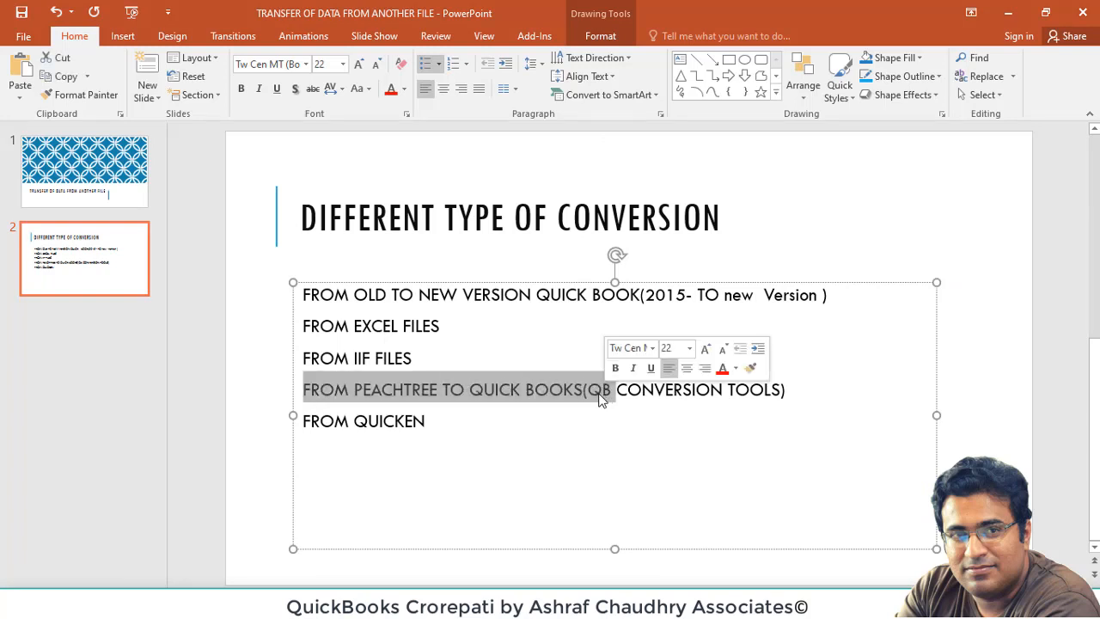
left_click(595, 396)
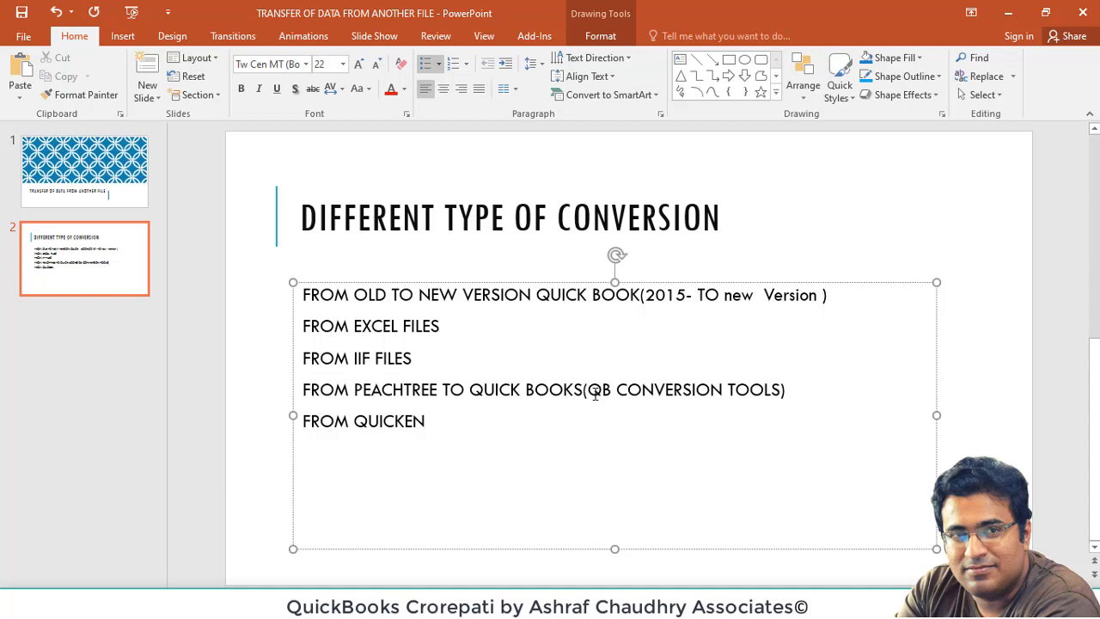